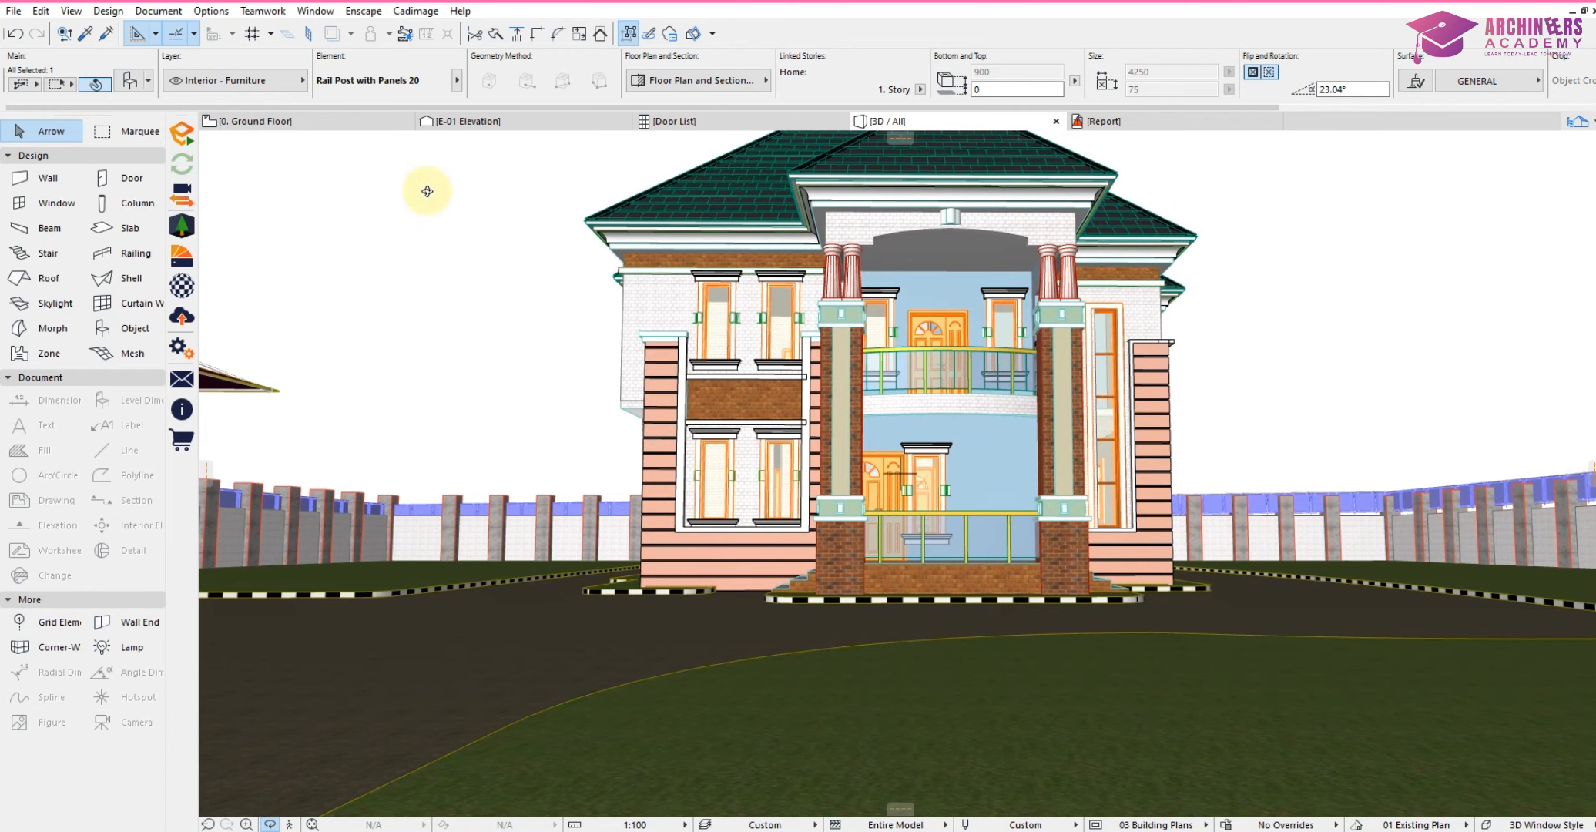
# On the ground floor plan, search the object library for "tree" and set Tree Model Detailed 22 as the object to place.
pyautogui.click(355, 119)
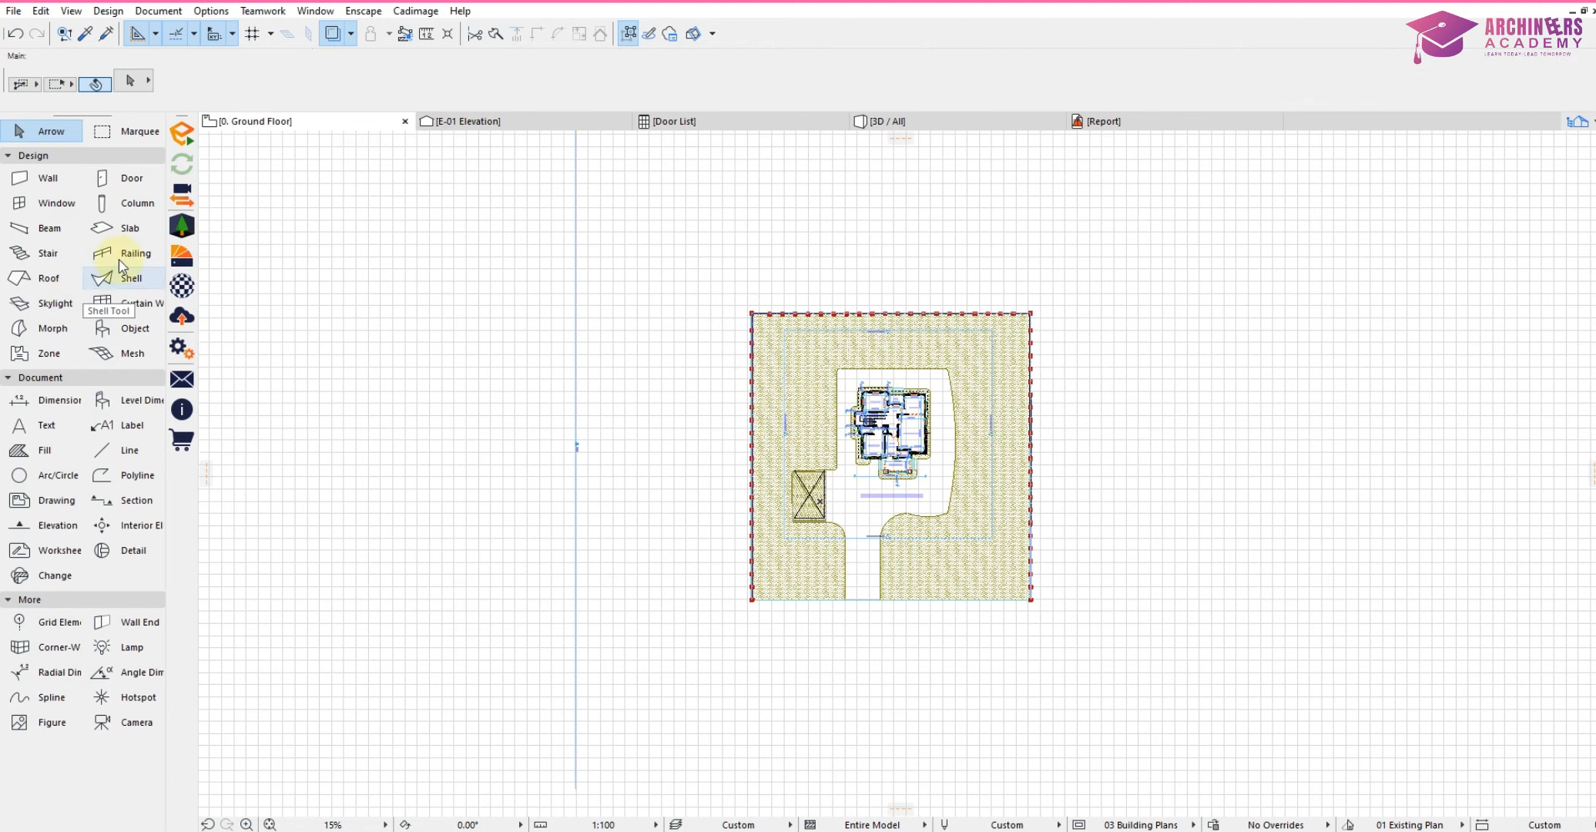
pyautogui.doubleClick(131, 329)
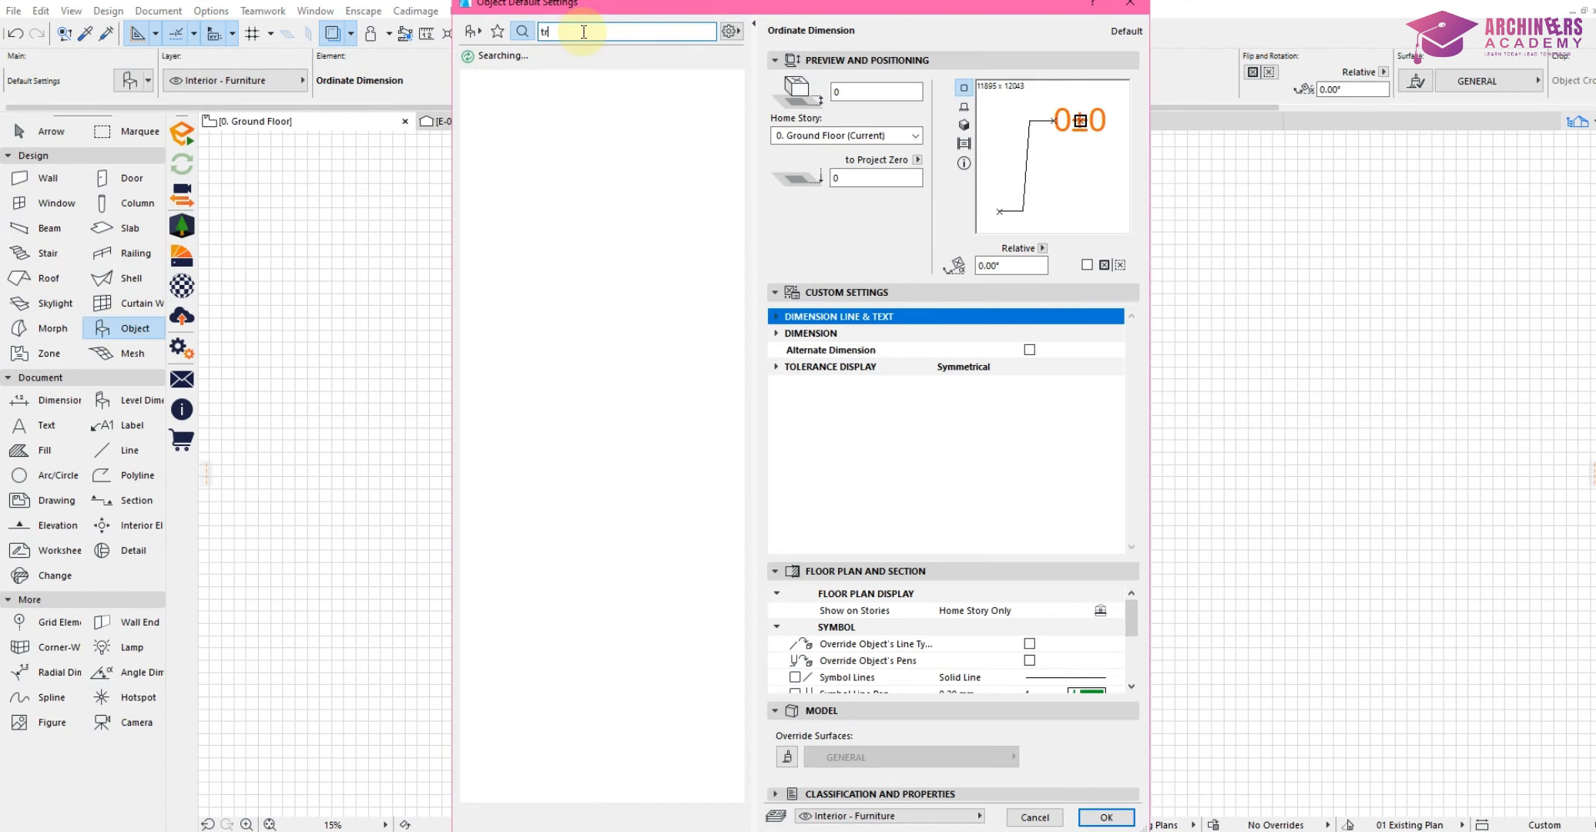
pyautogui.write('tree')
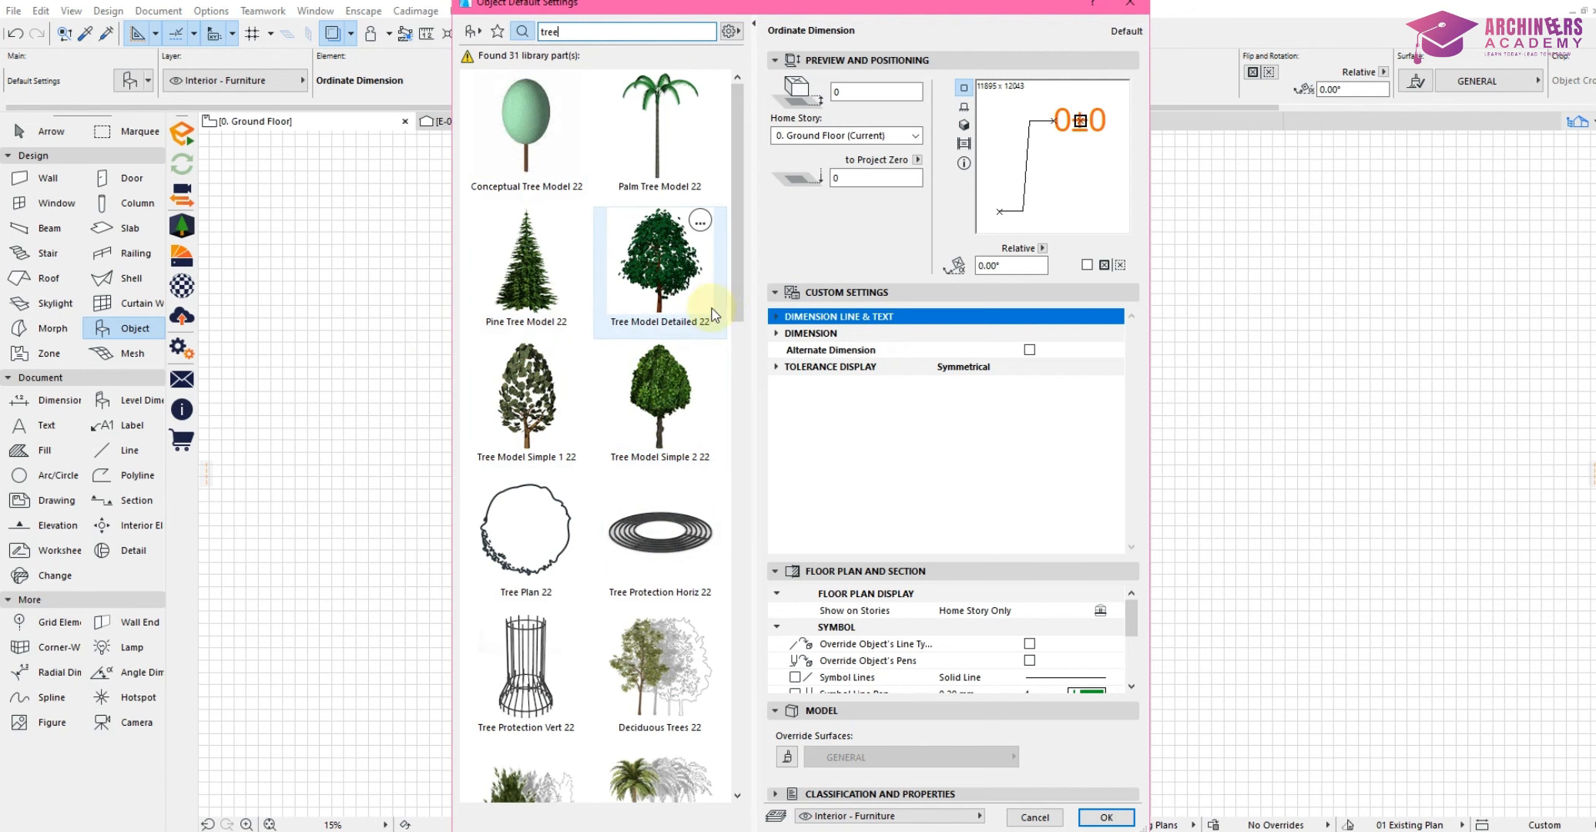
pyautogui.click(667, 291)
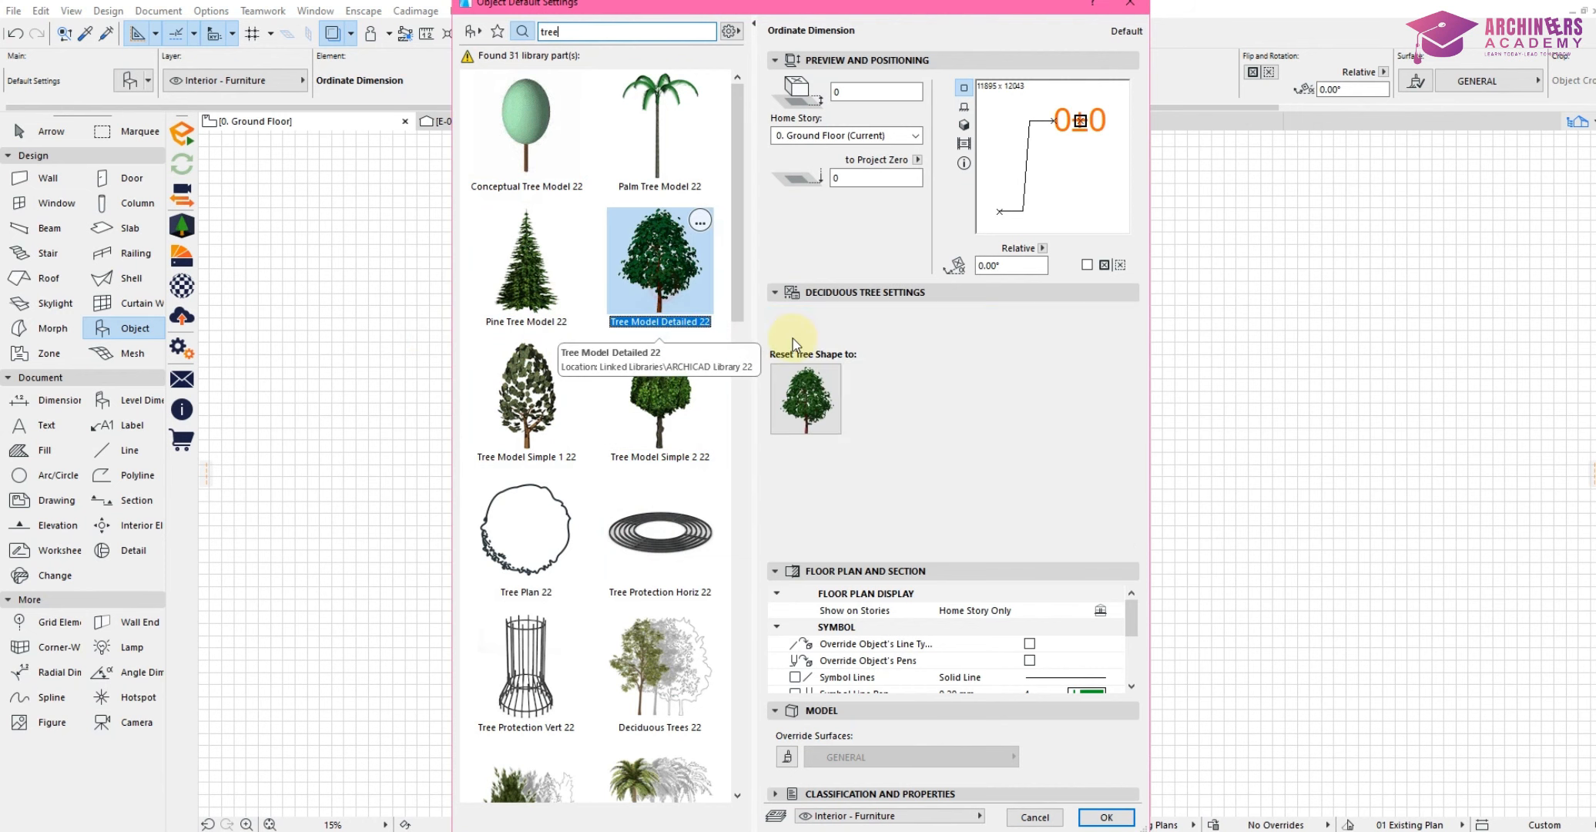
pyautogui.click(1106, 817)
# Place two Tree Model Detailed 22 objects on the lawn west of the house, one in the northwest area and one above the carport.
pyautogui.scroll(5, 919, 487)
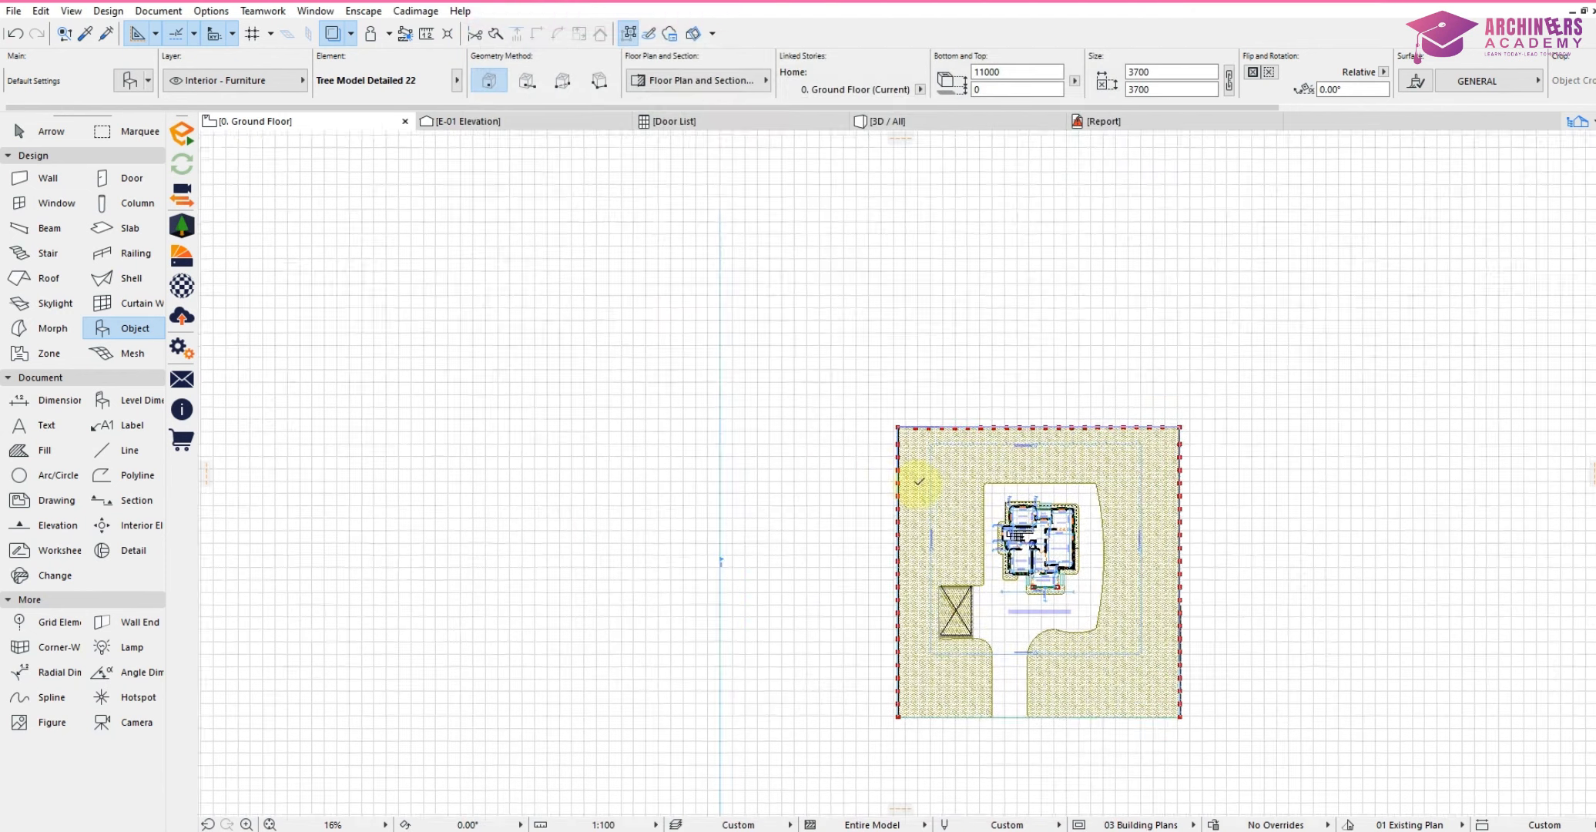
pyautogui.click(946, 426)
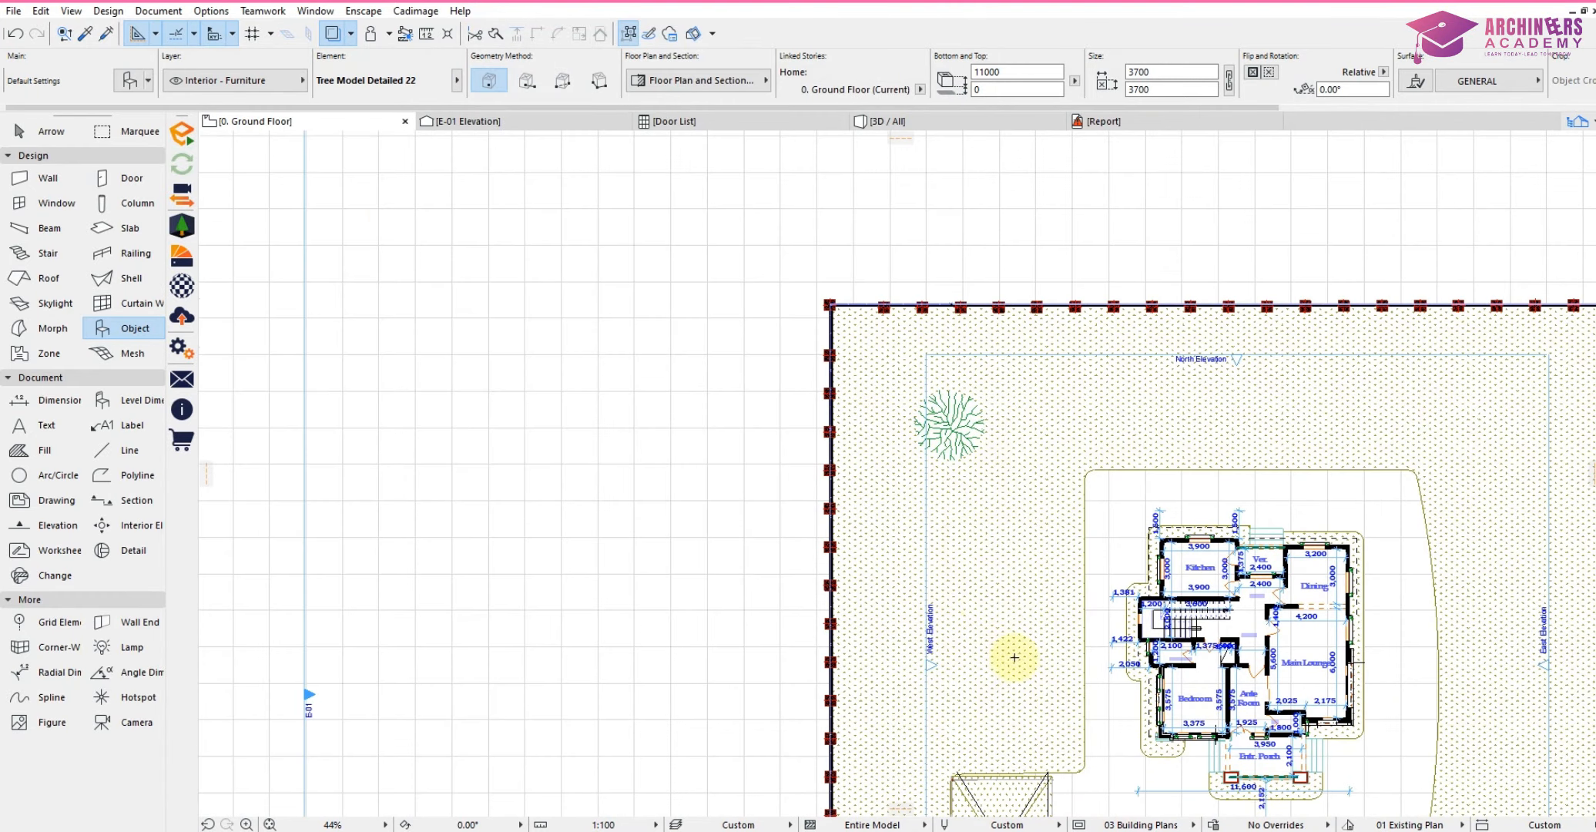
pyautogui.click(1002, 690)
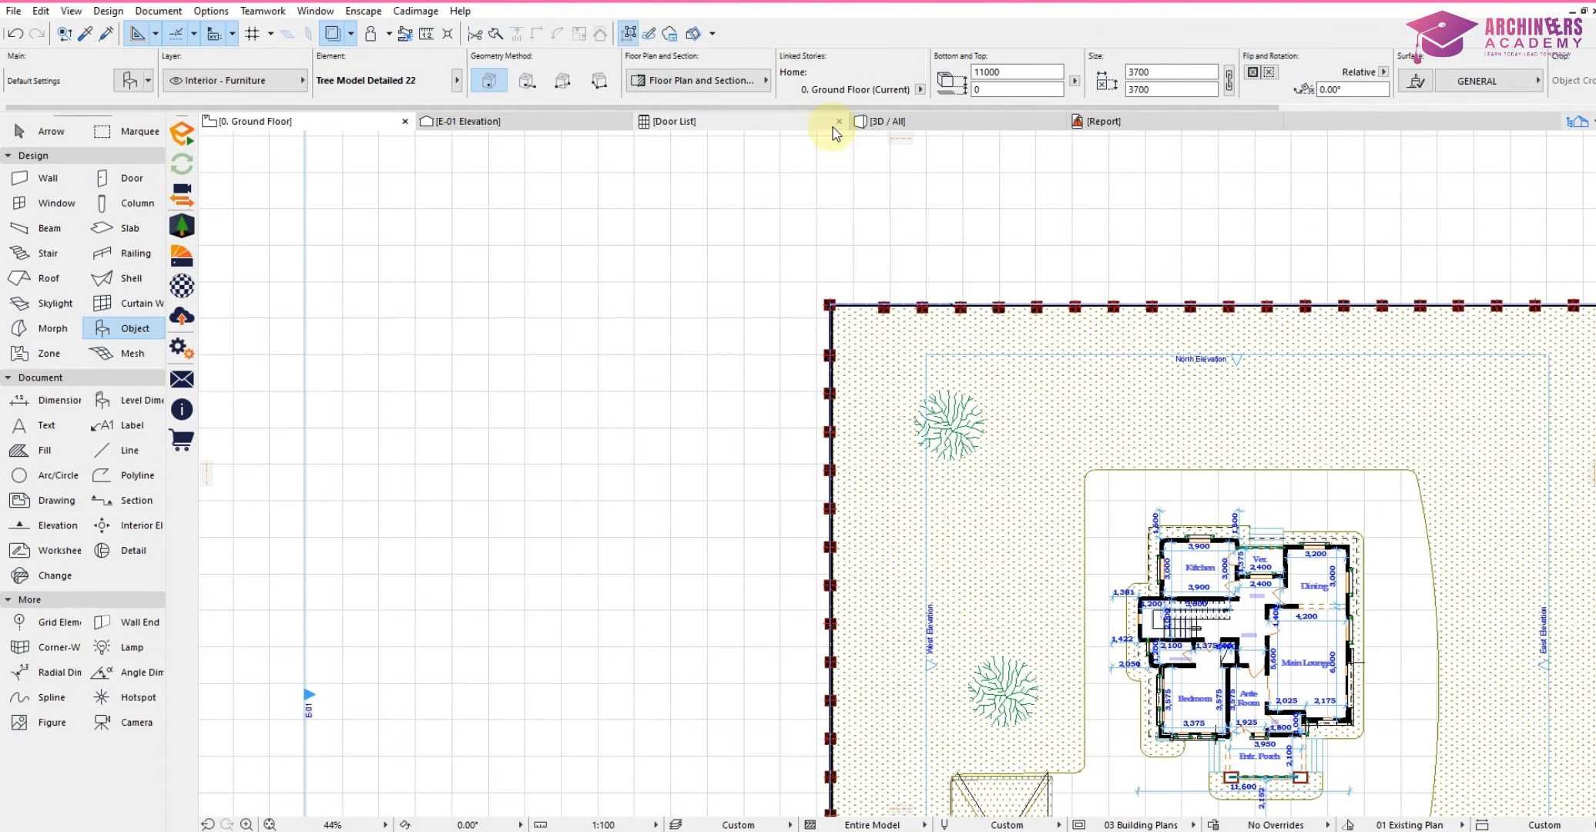
# Examine the two placed trees in the 3D view, both close up and from a distance with the house and carport.
pyautogui.click(893, 111)
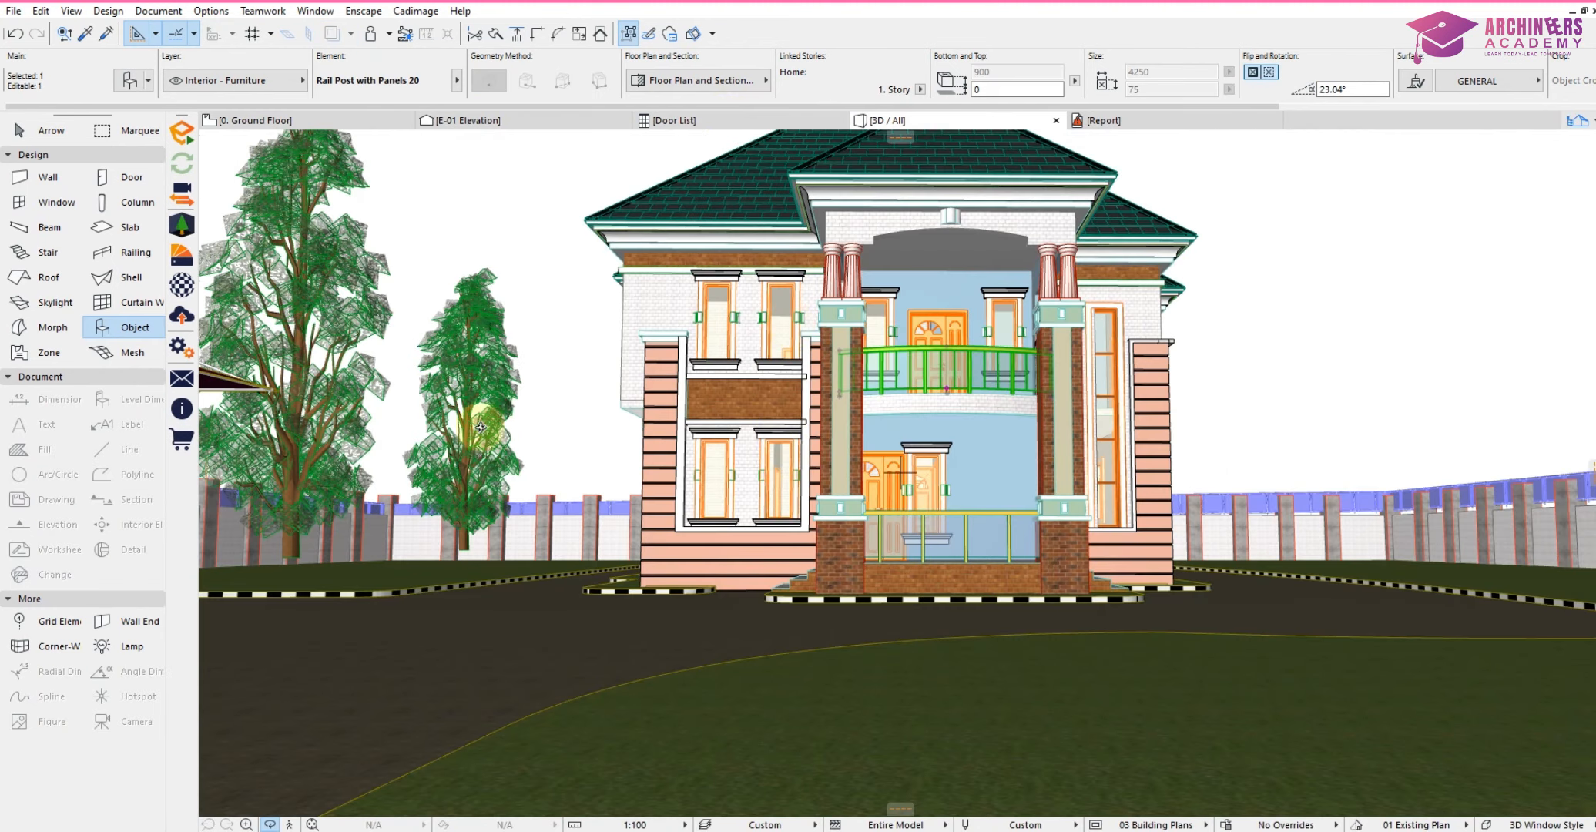
pyautogui.moveTo(481, 428); pyautogui.dragTo(732, 435, button='middle')
pyautogui.scroll(3, 716, 446)
pyautogui.keyDown('shift'); pyautogui.moveTo(1037, 570); pyautogui.dragTo(809, 460, button='middle'); pyautogui.keyUp('shift')
pyautogui.scroll(4, 758, 351)
pyautogui.scroll(5, 760, 351)
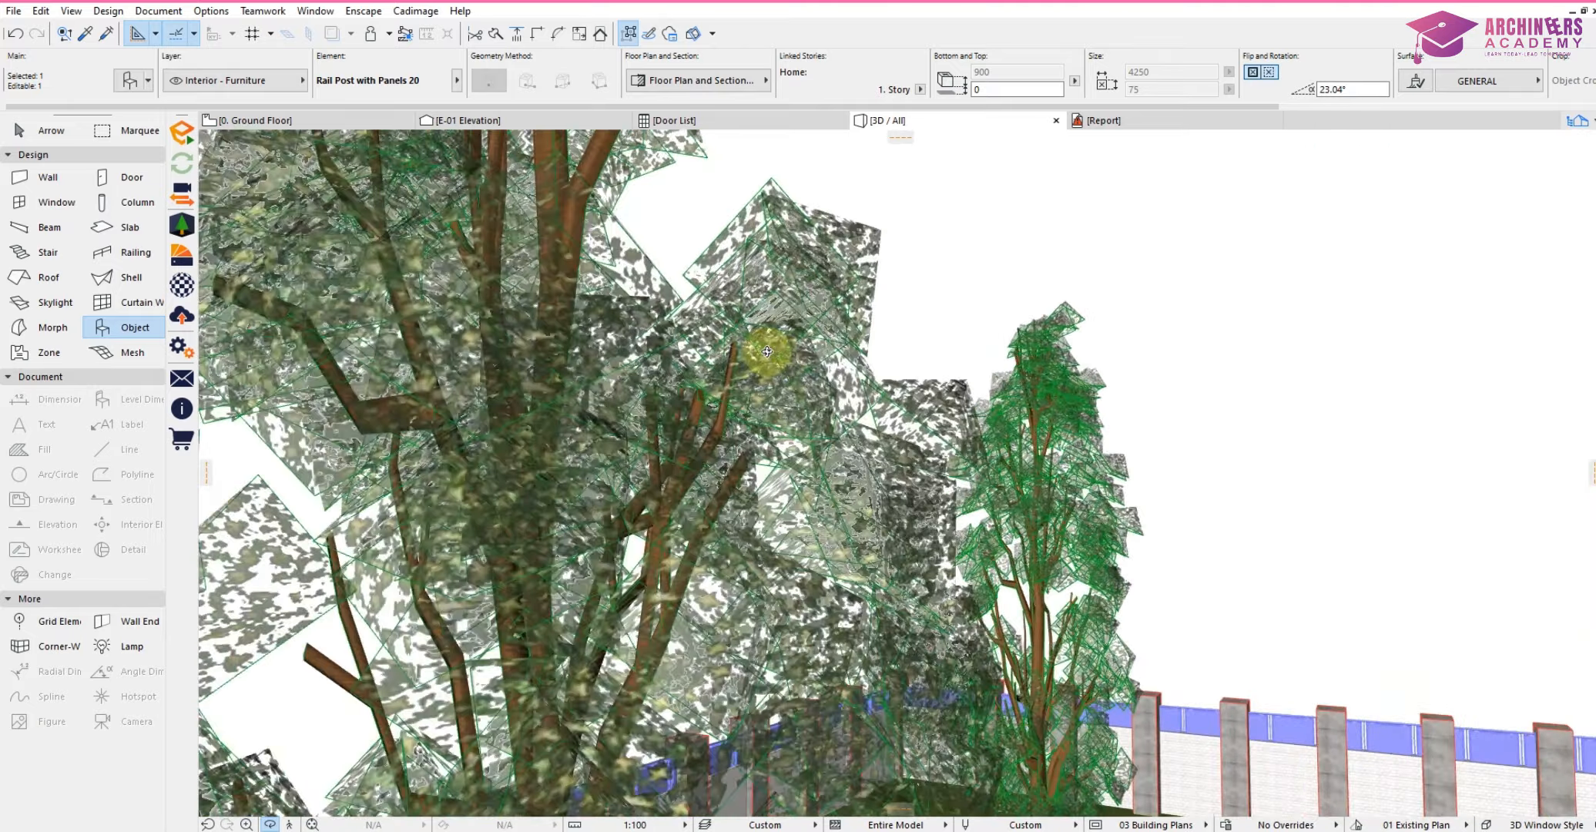
pyautogui.scroll(-8, 826, 343)
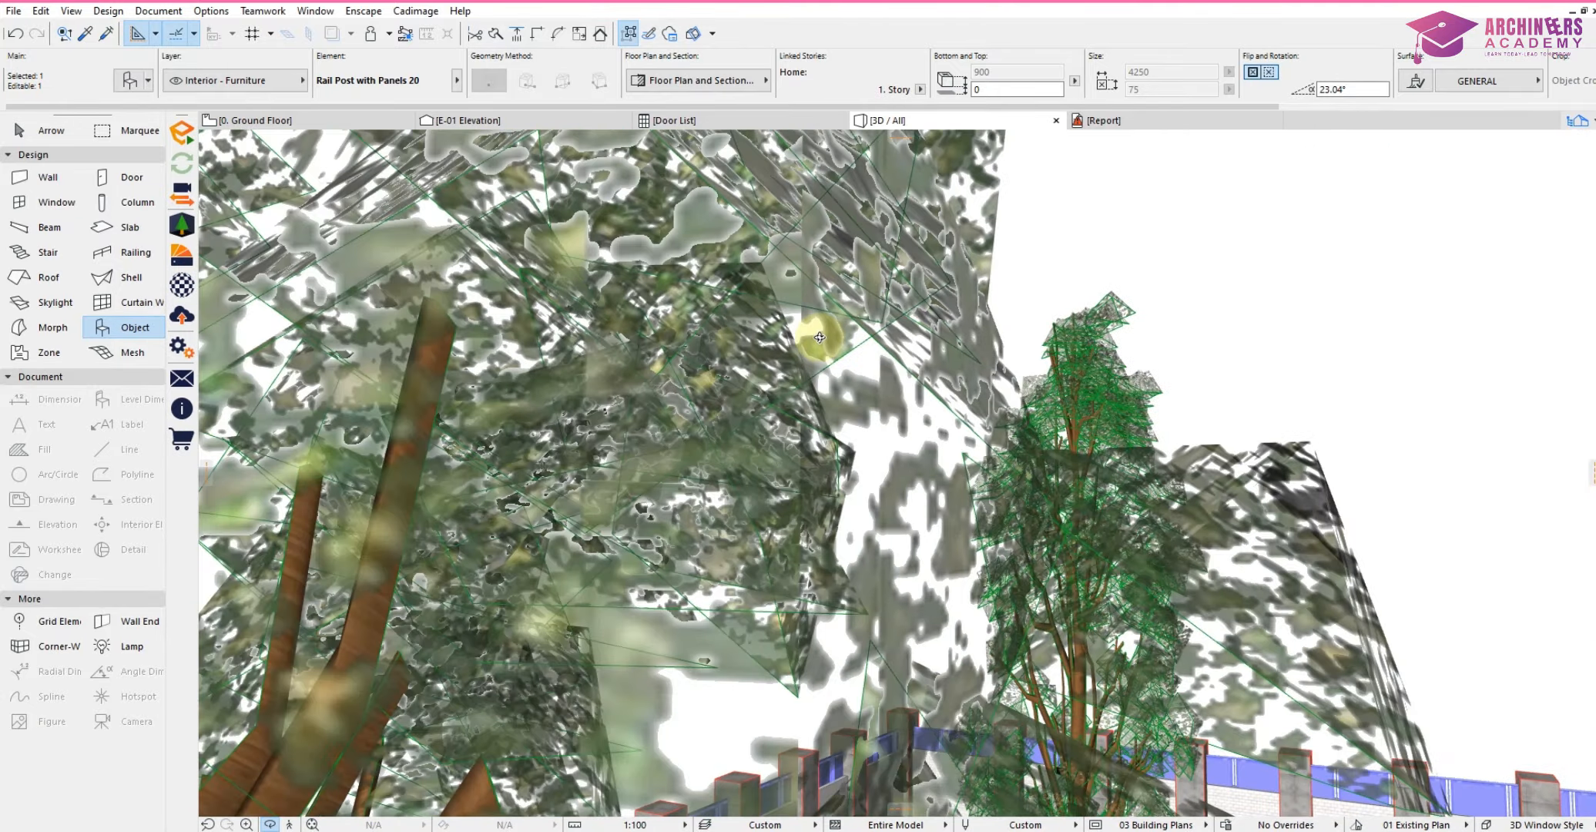
pyautogui.scroll(-6, 936, 351)
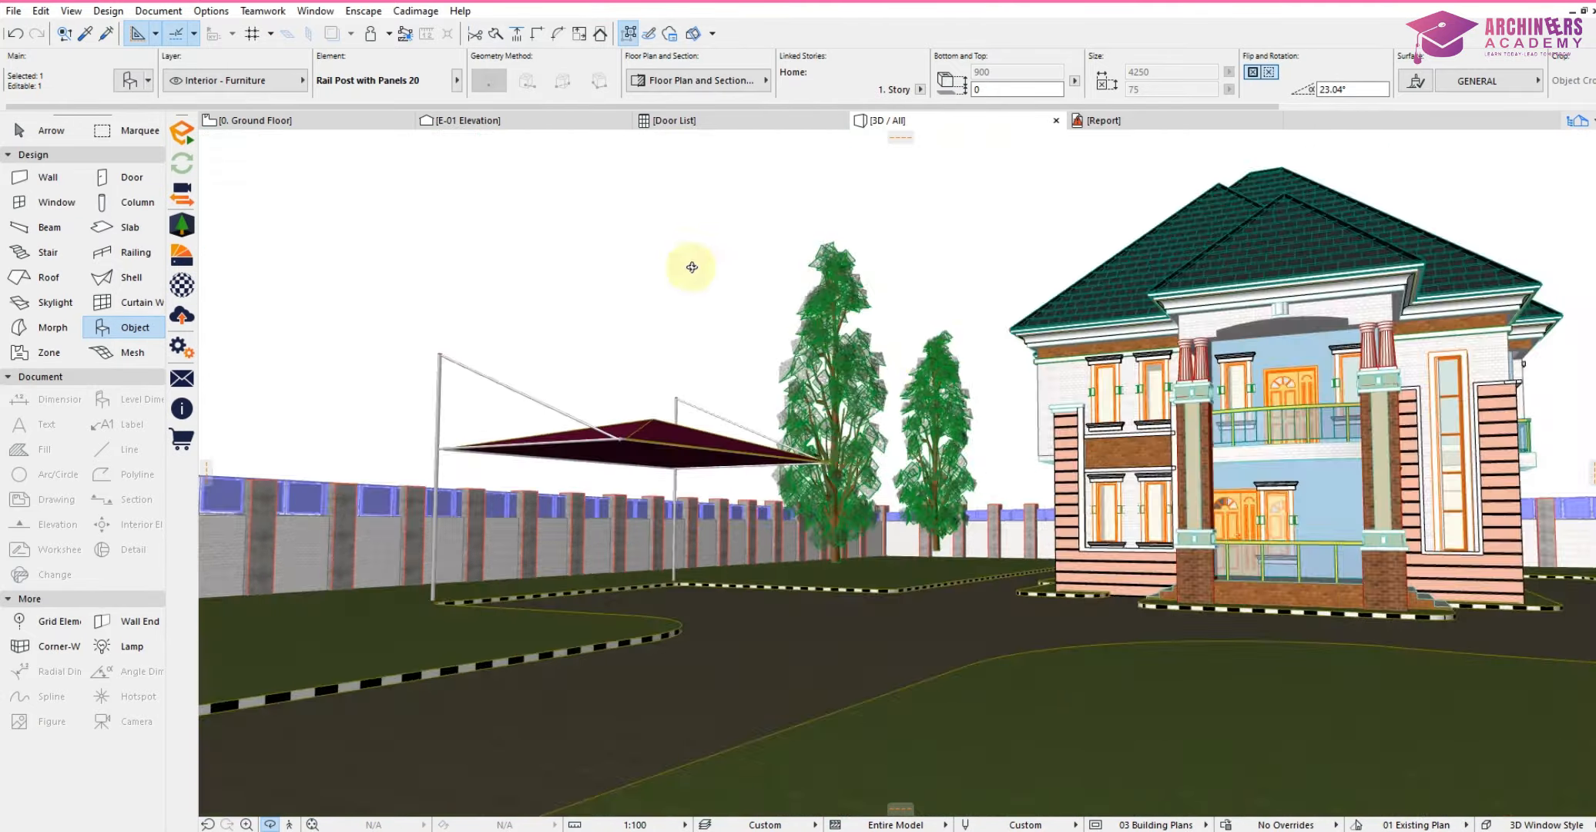
pyautogui.scroll(-1, 993, 384)
pyautogui.scroll(1, 570, 347)
pyautogui.keyDown('shift'); pyautogui.moveTo(601, 391); pyautogui.dragTo(854, 316, button='middle'); pyautogui.keyUp('shift')
# Return to the ground floor plan and show the Vegetation category of the Enscape Asset Library.
pyautogui.click(290, 123)
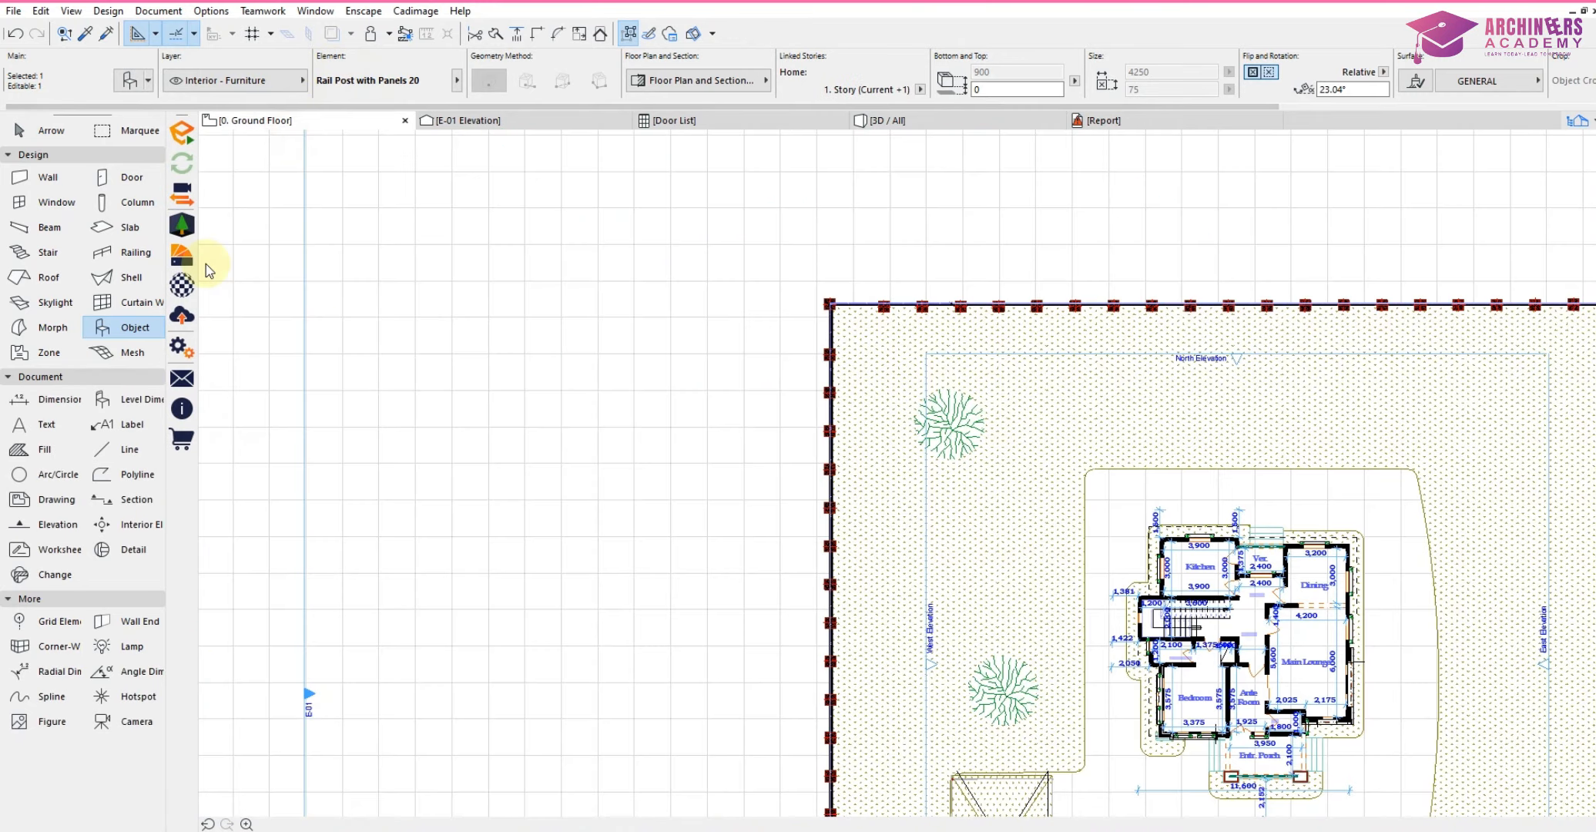
pyautogui.click(182, 225)
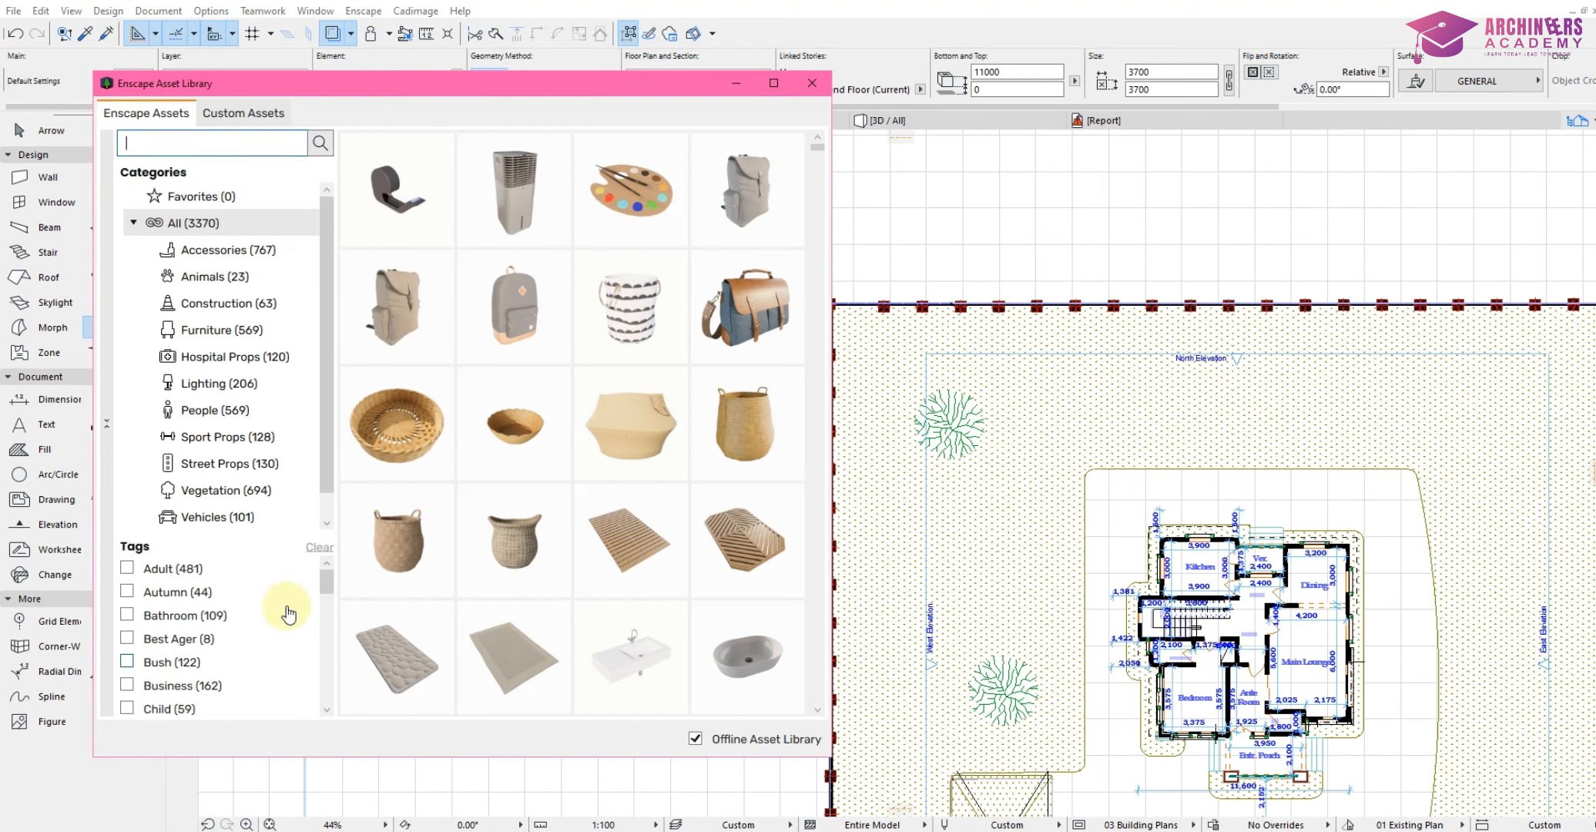
pyautogui.click(234, 492)
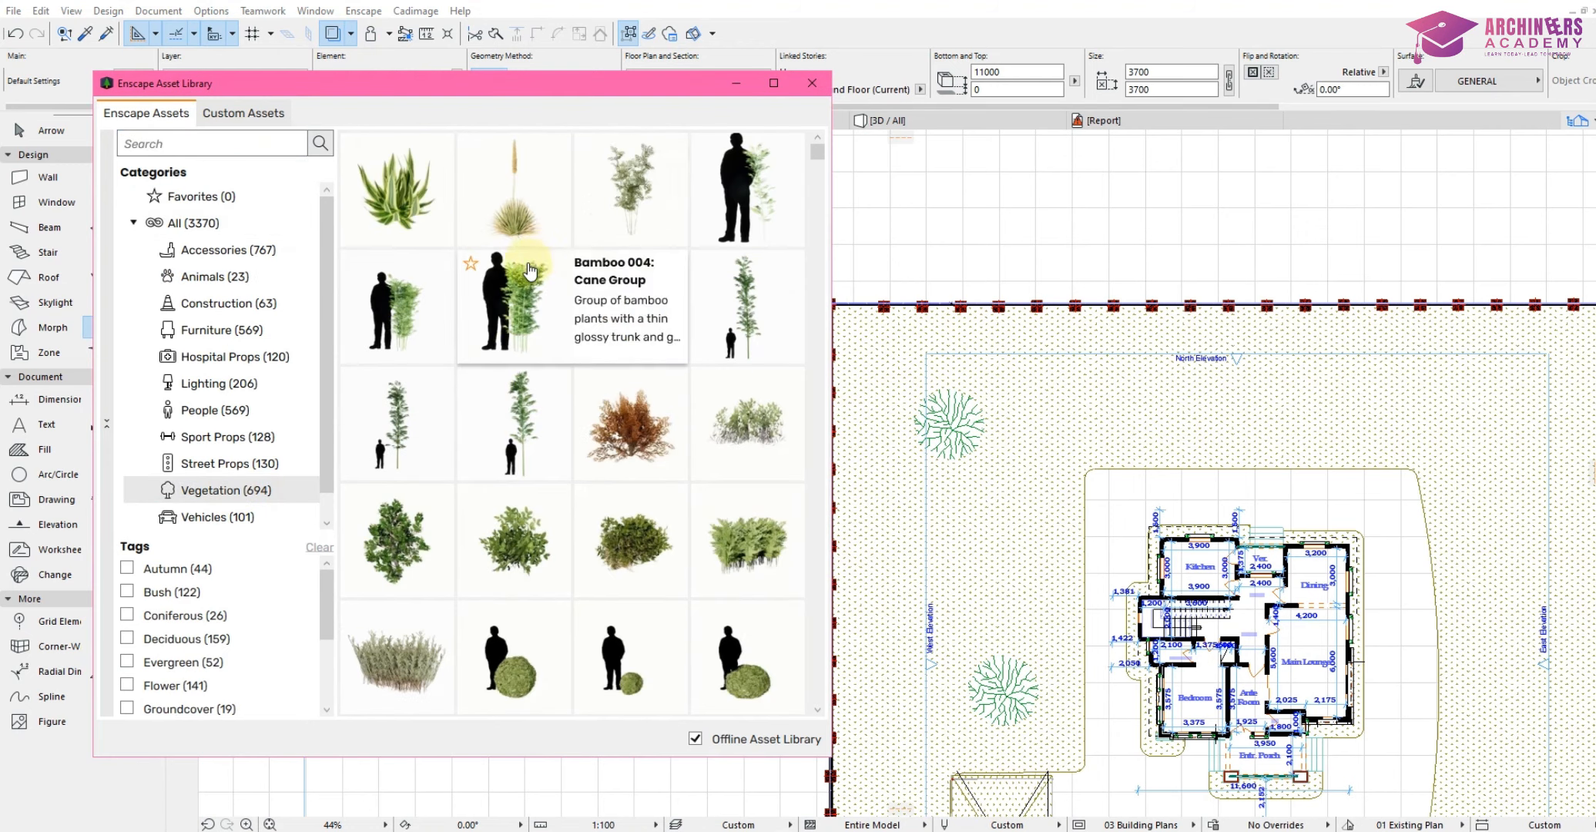
# Find a low, spreading coniferous tree among the Enscape vegetation assets and place it between the two trees west of the house.
pyautogui.scroll(-5, 517, 296)
pyautogui.scroll(-6, 521, 306)
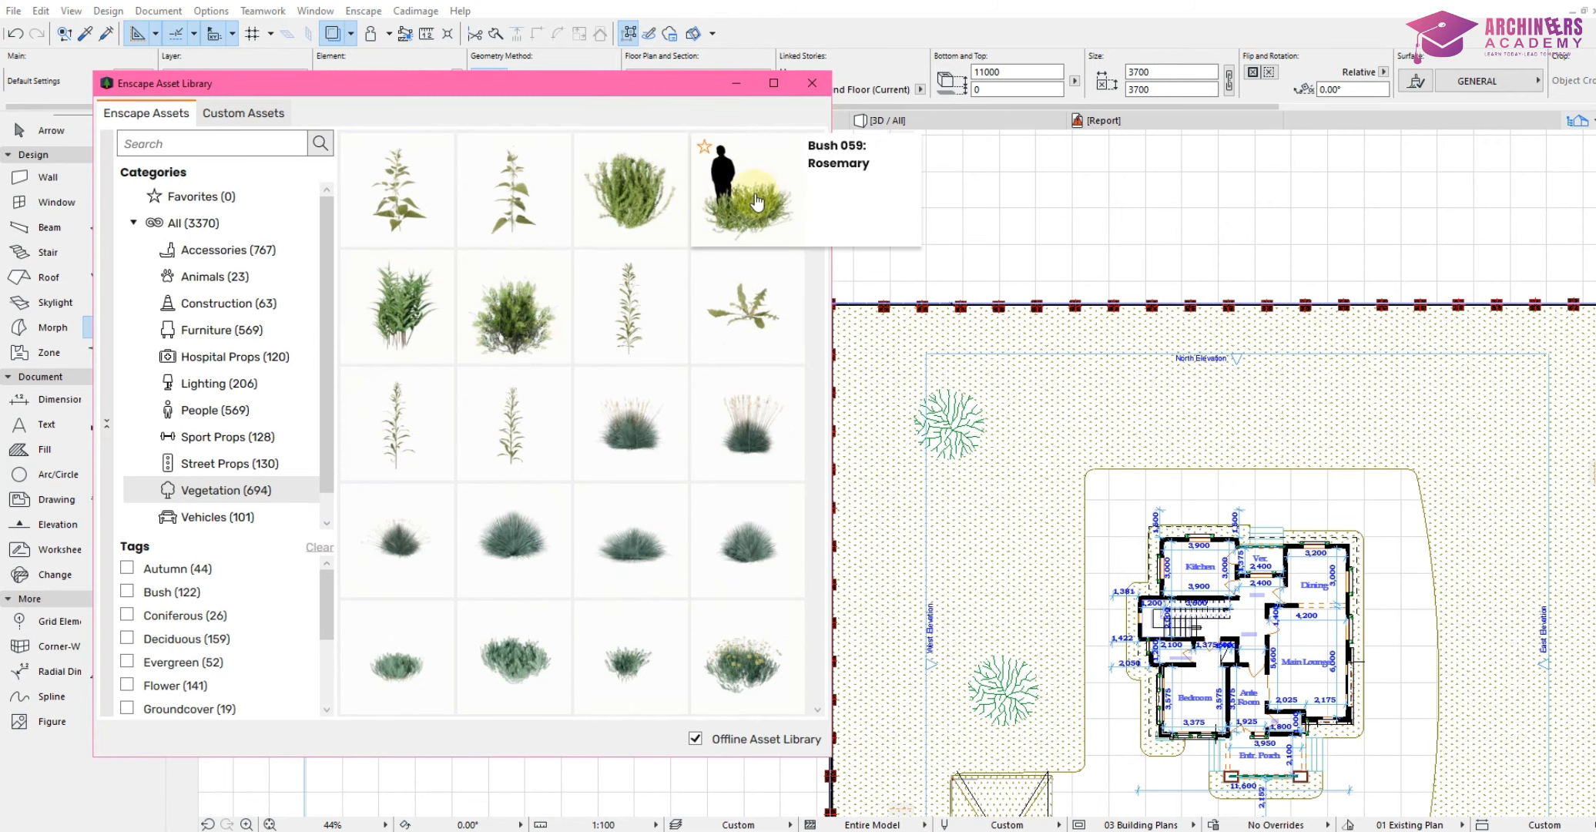
pyautogui.scroll(-8, 747, 204)
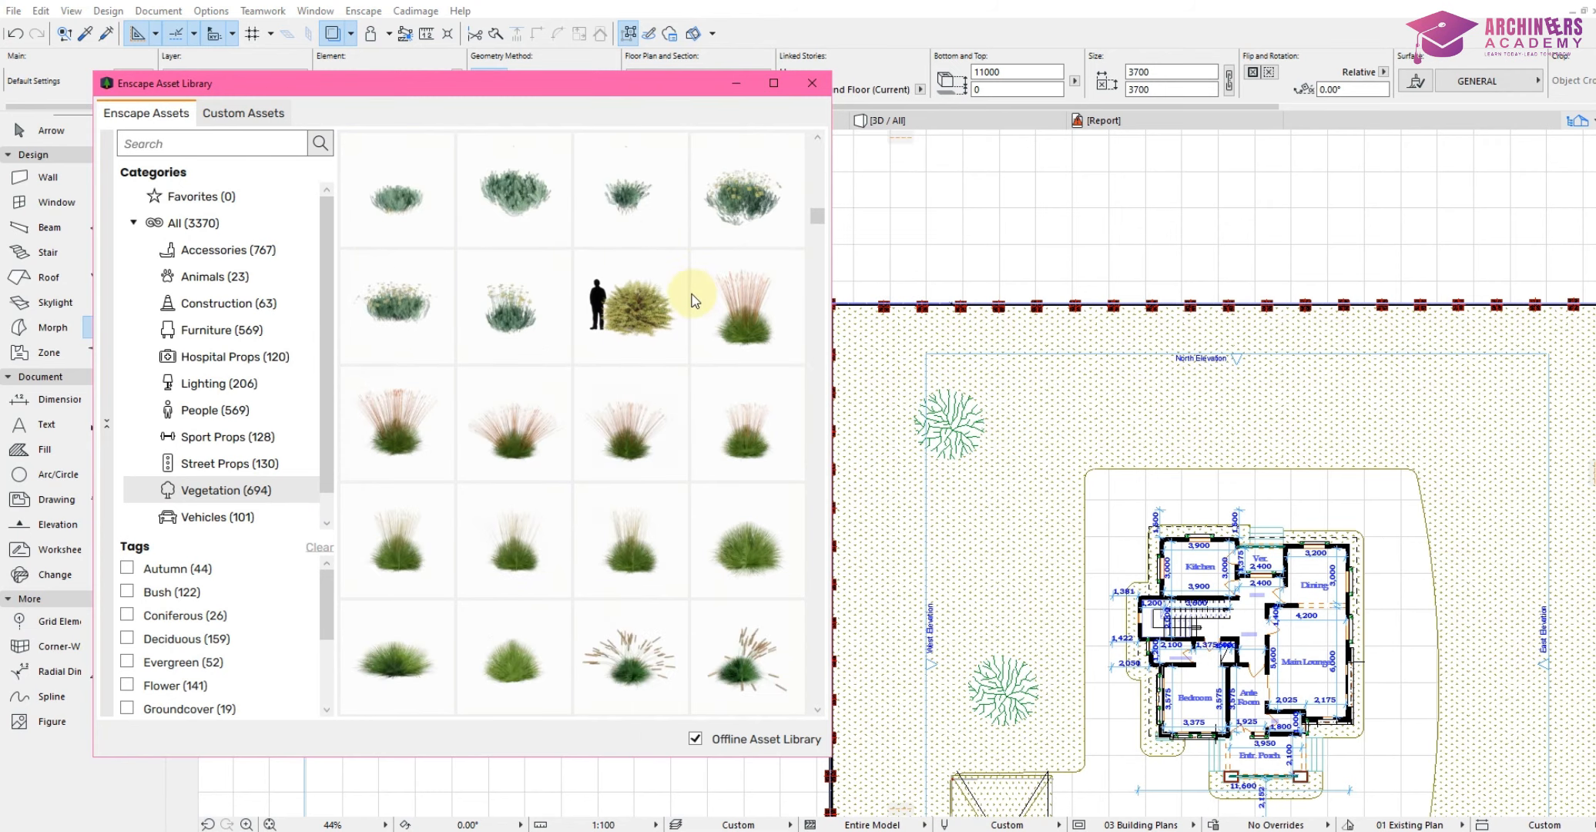
pyautogui.scroll(-10, 670, 331)
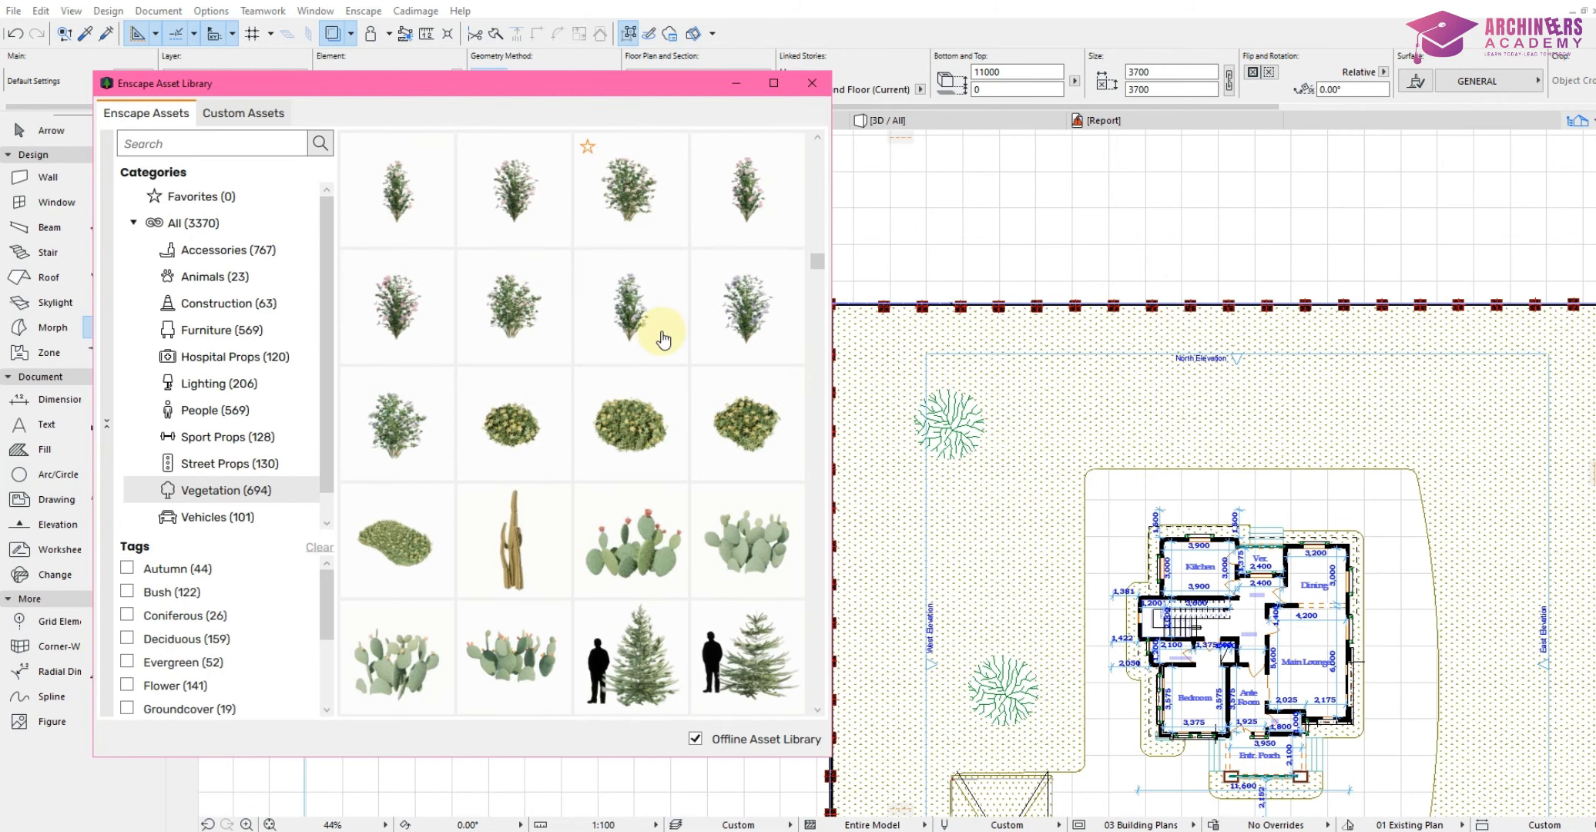
pyautogui.scroll(-6, 661, 351)
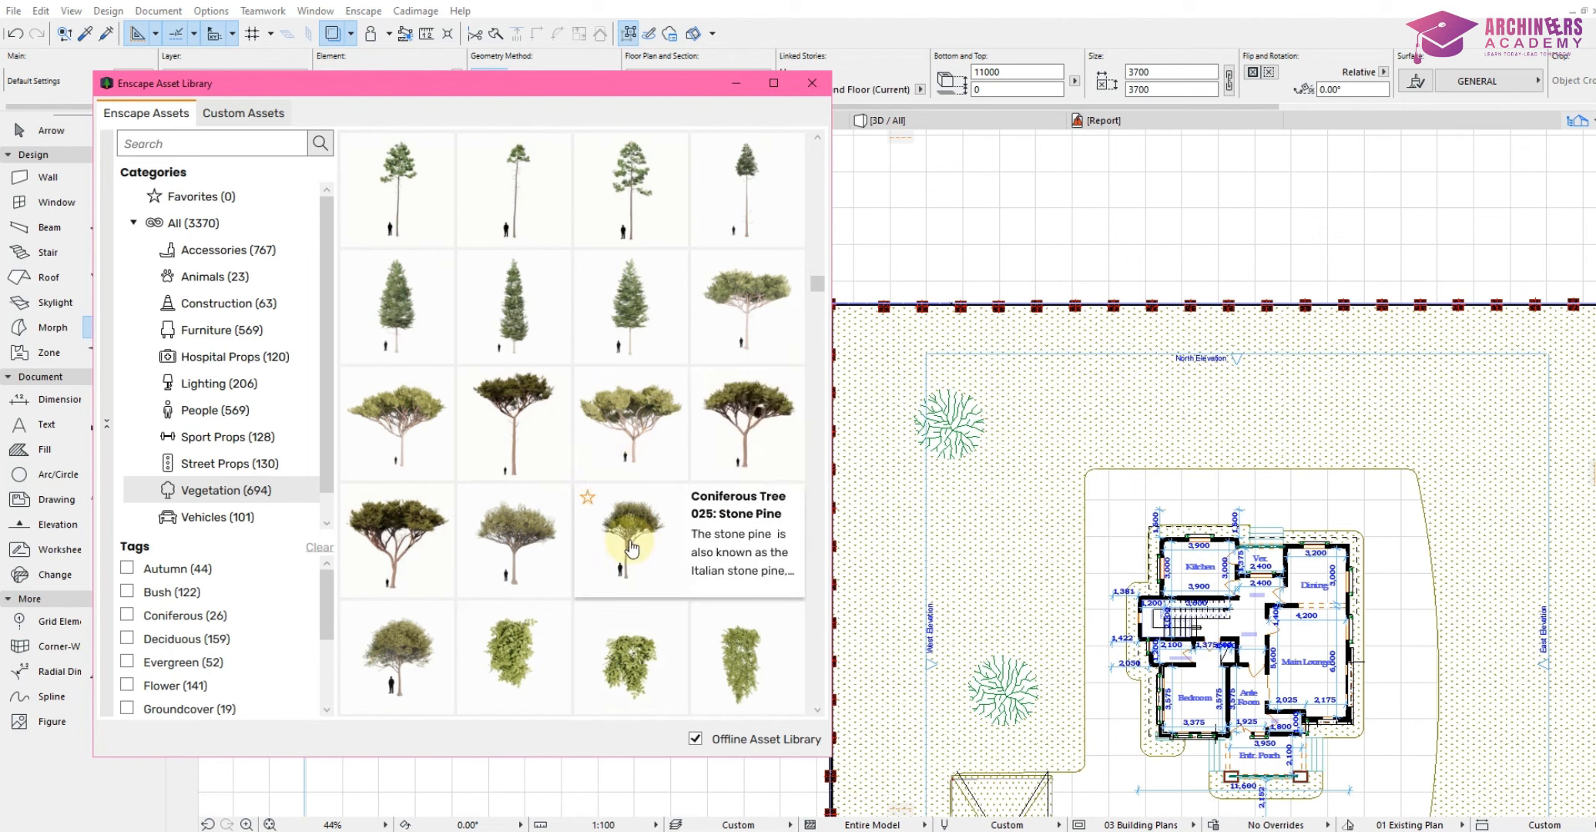
pyautogui.scroll(-5, 647, 547)
pyautogui.scroll(5, 647, 546)
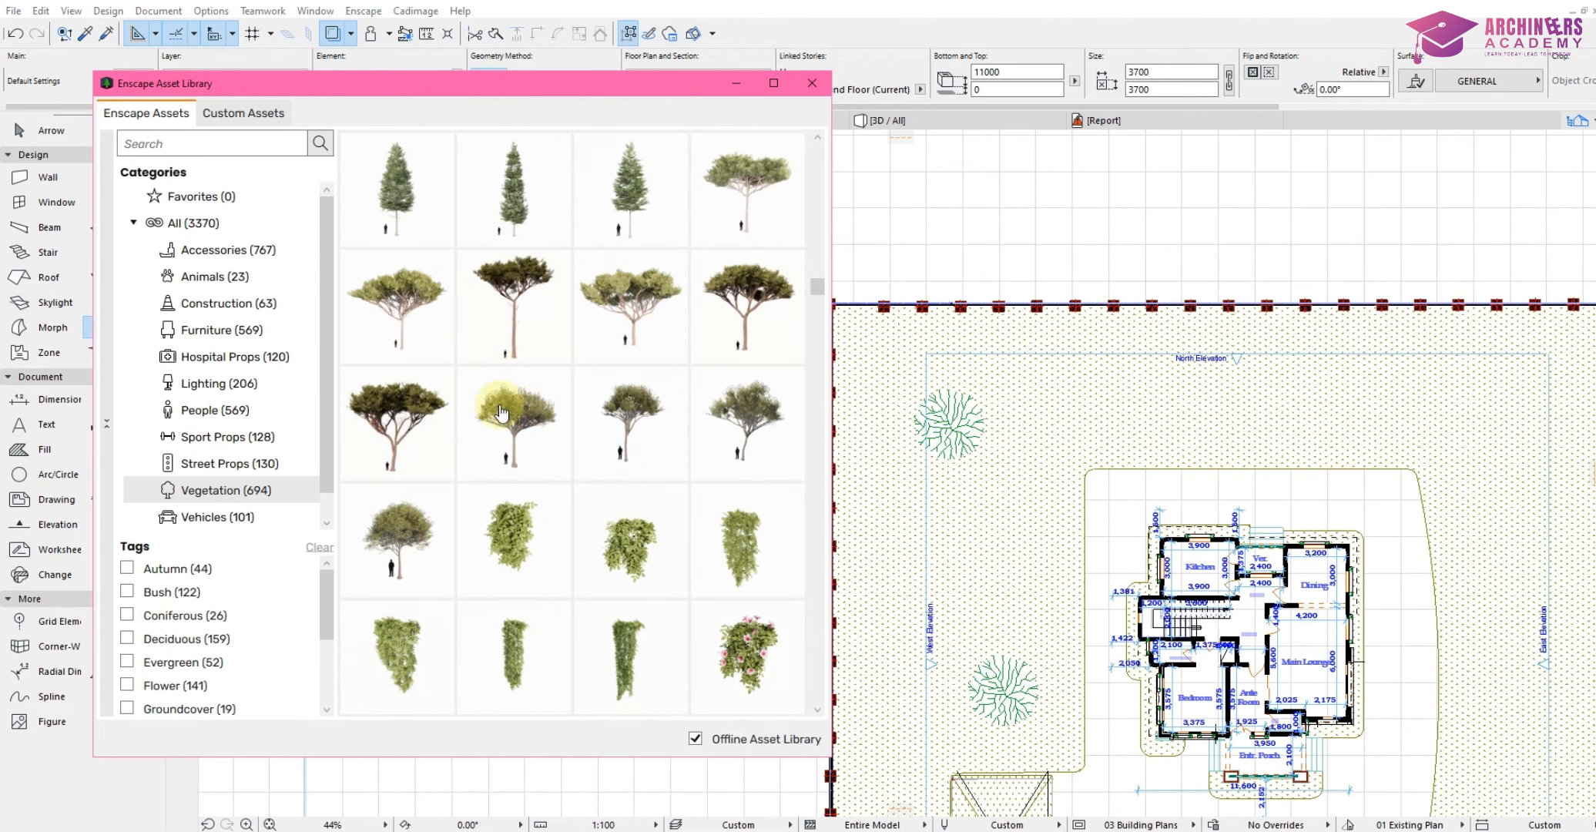
pyautogui.scroll(3, 601, 351)
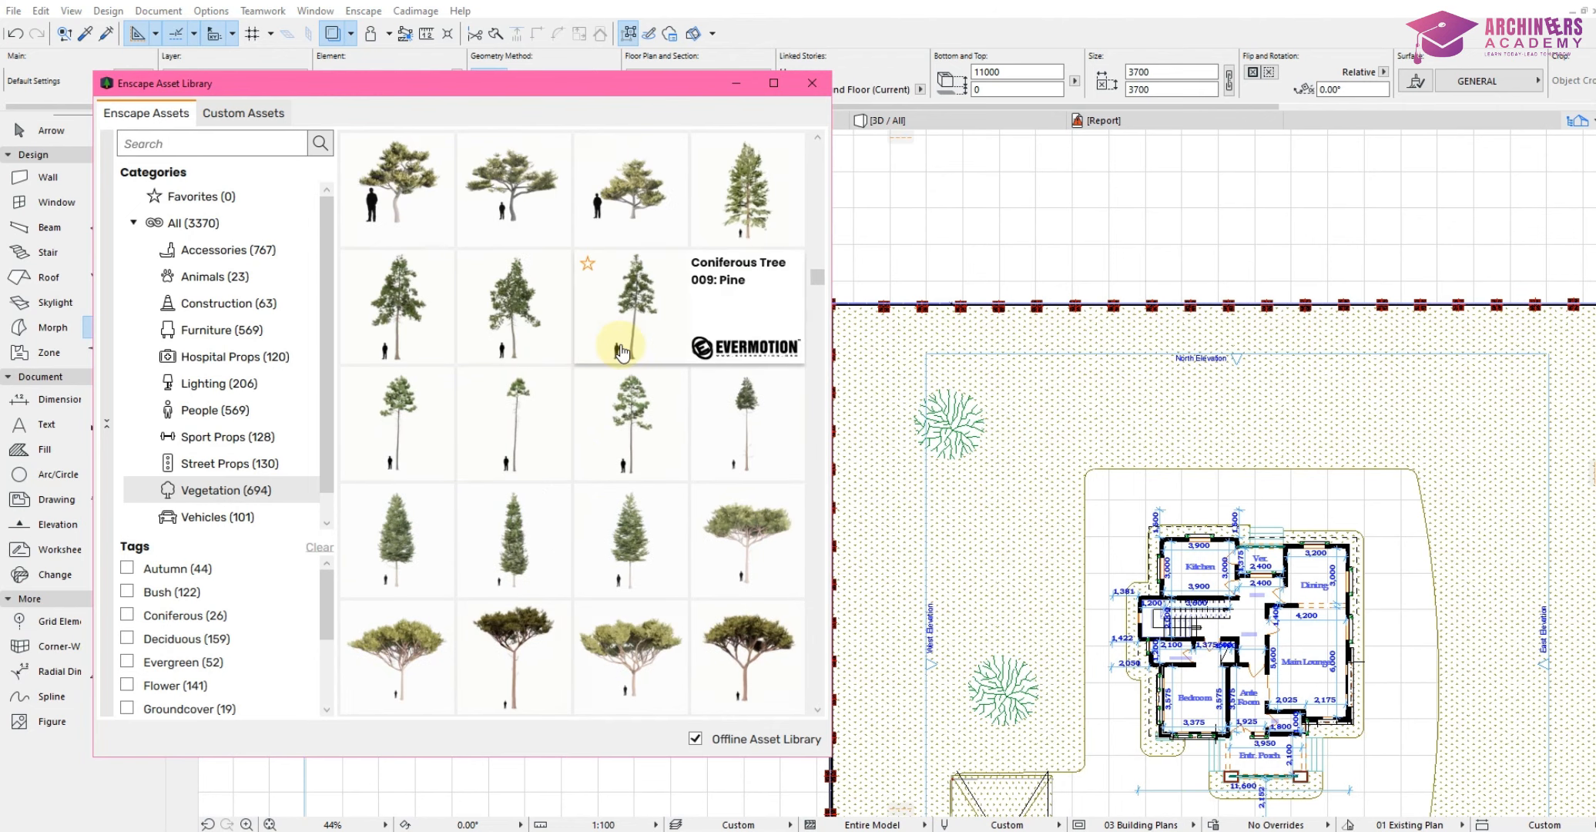
pyautogui.click(433, 187)
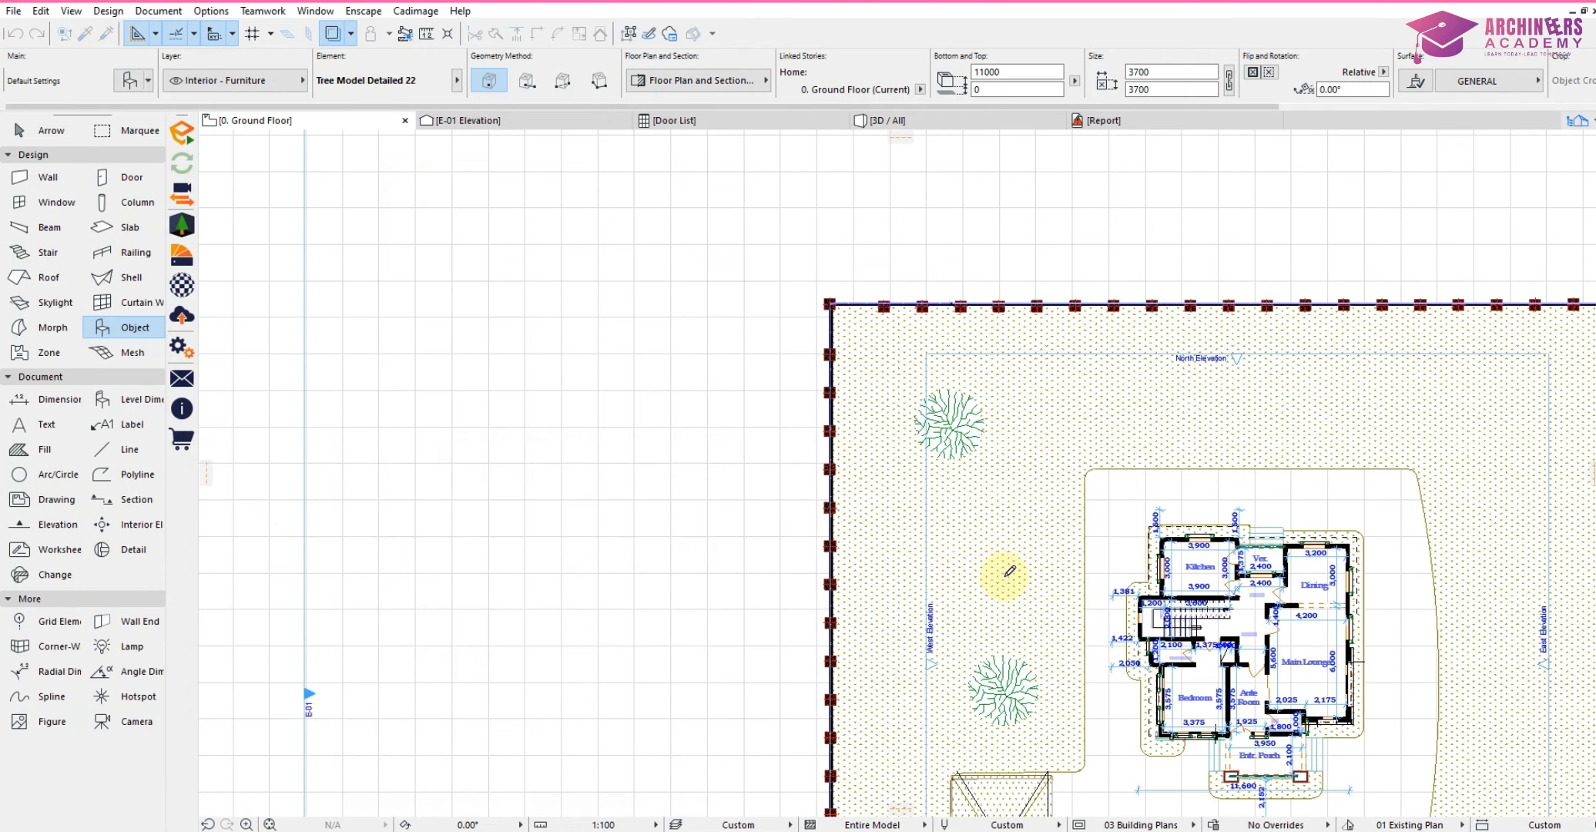
pyautogui.click(1015, 578)
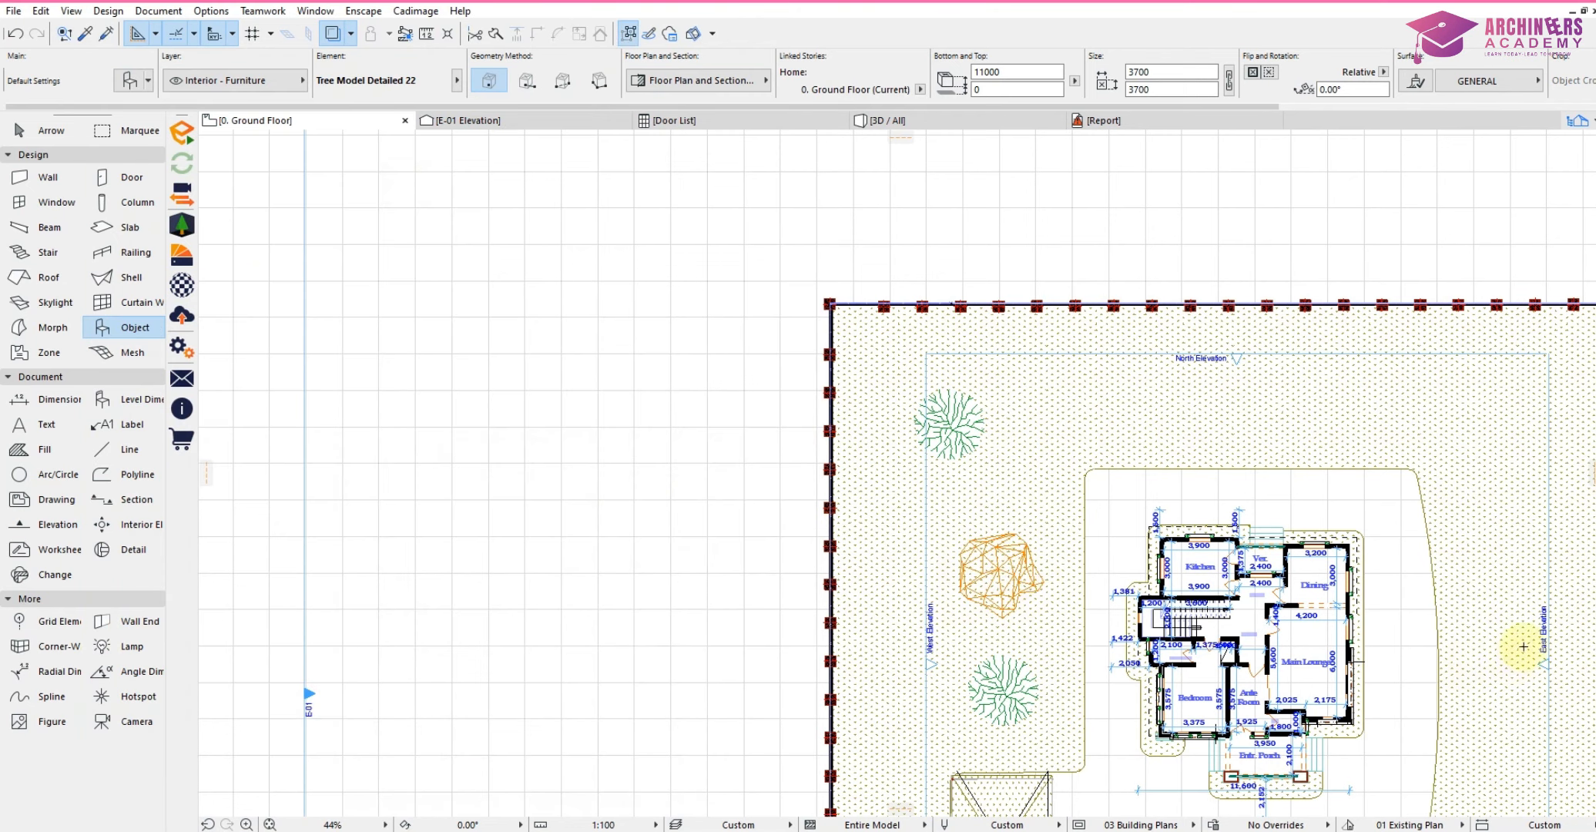
# Place another Tree Model Detailed 22 on the lawn south of the carport, beside the entrance driveway.
pyautogui.moveTo(1338, 513); pyautogui.dragTo(1182, 292, button='middle')
pyautogui.moveTo(925, 559); pyautogui.dragTo(947, 348, button='middle')
pyautogui.click(926, 574)
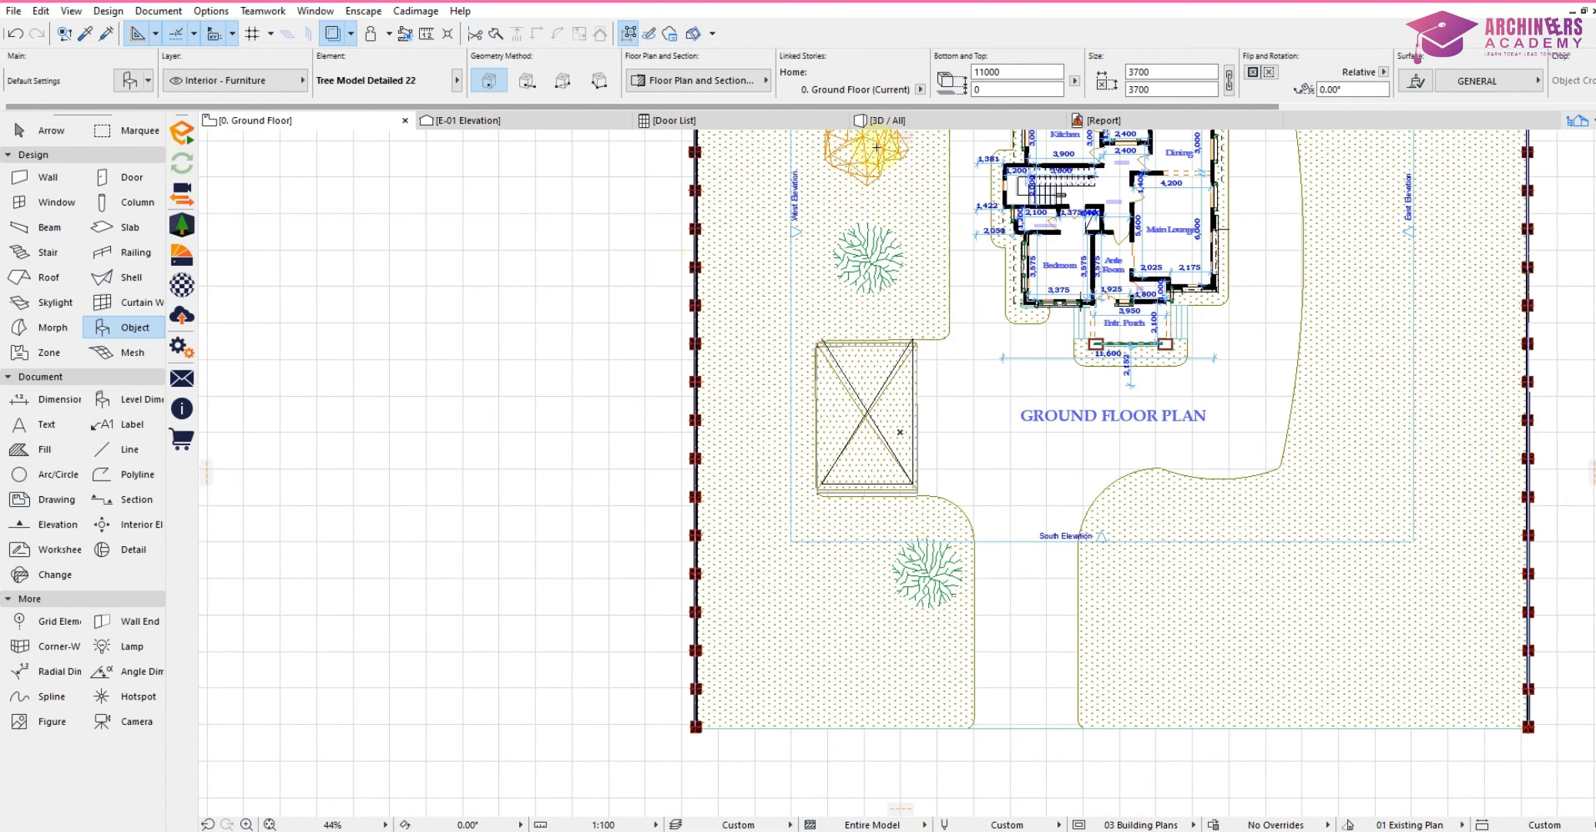
# Compare the Enscape tree placeholder with the neighbouring detailed trees in the 3D view.
pyautogui.click(887, 120)
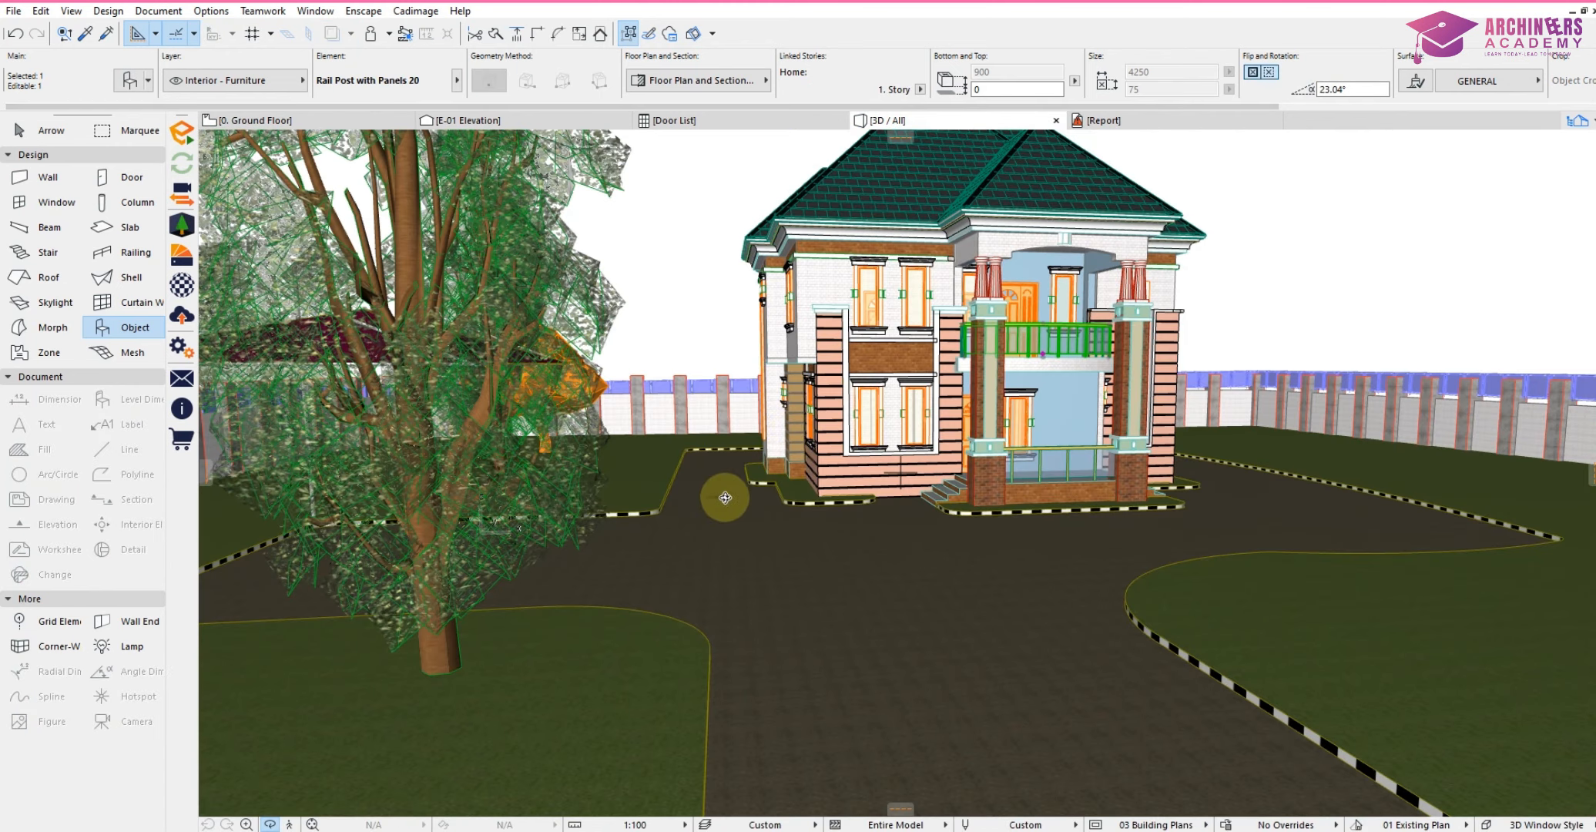
pyautogui.keyDown('shift'); pyautogui.moveTo(725, 498); pyautogui.dragTo(613, 499, button='middle'); pyautogui.keyUp('shift')
pyautogui.scroll(3, 627, 385)
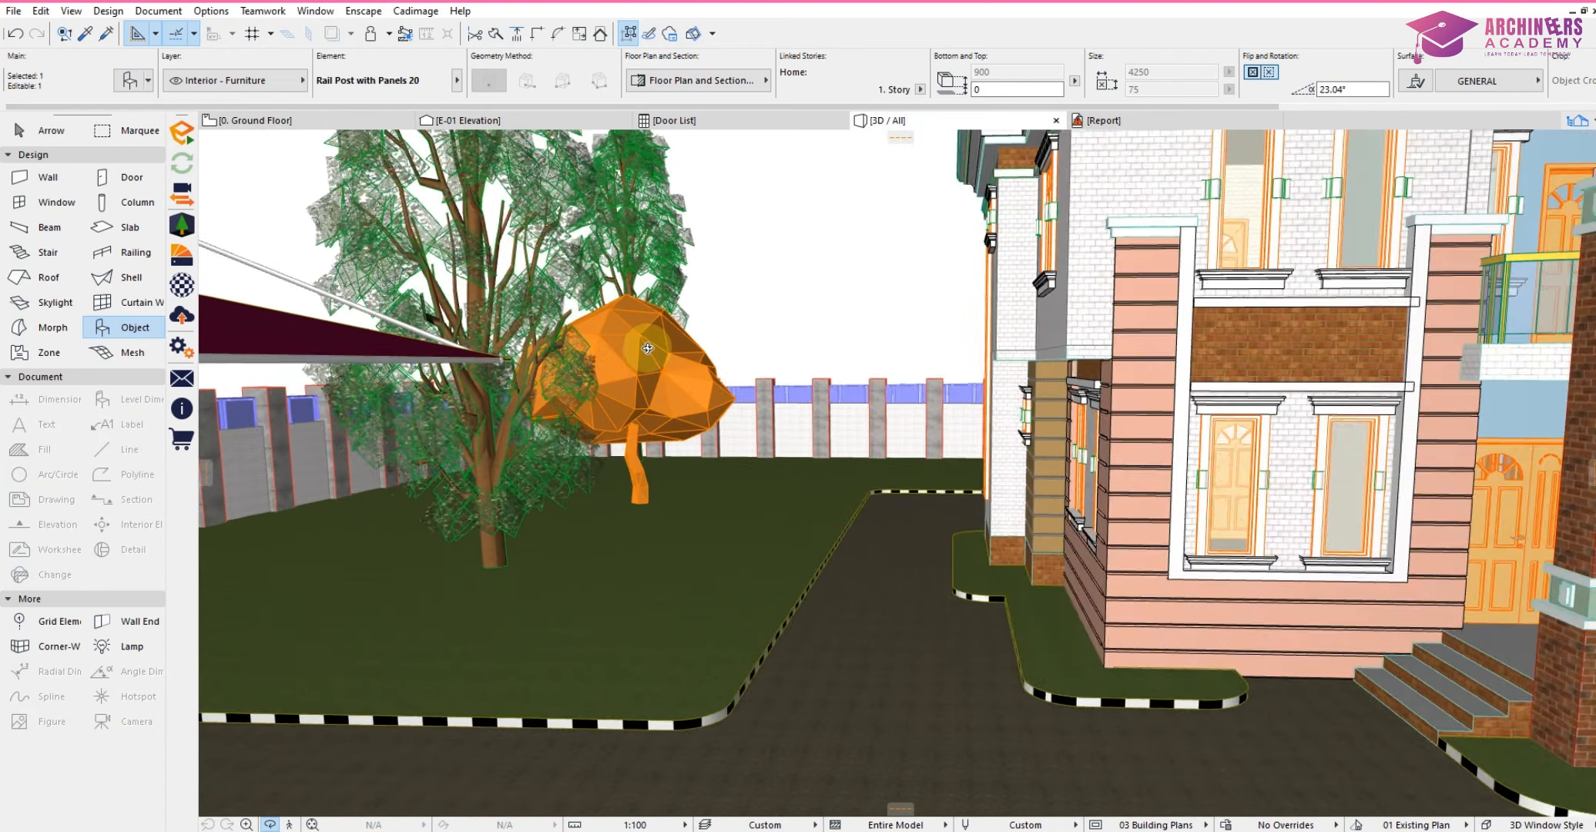
pyautogui.scroll(2, 647, 349)
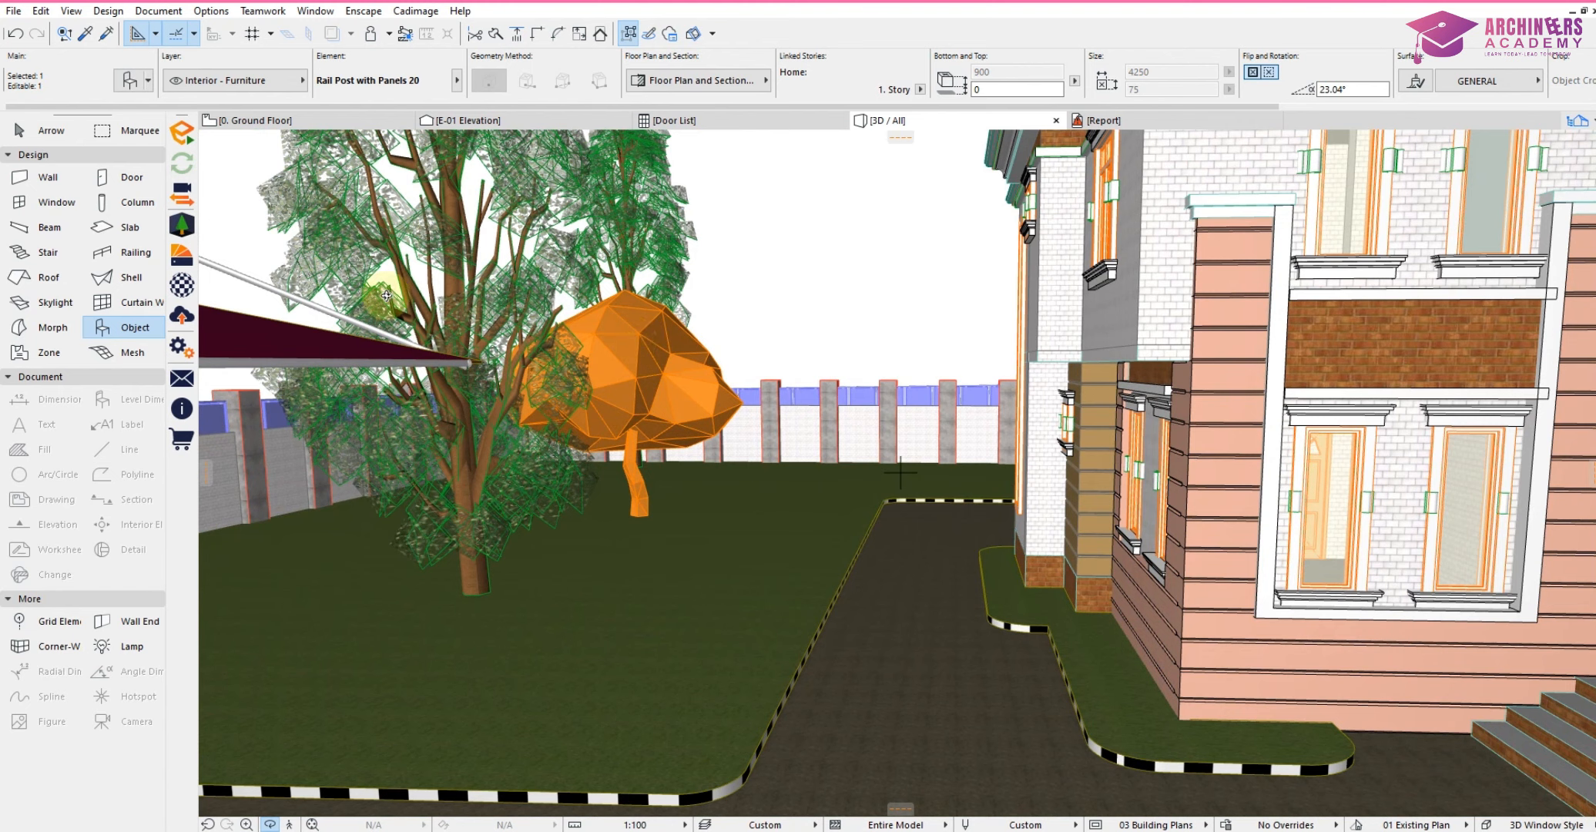
# Start the Enscape rendering and synchronize its camera with the ARCHICAD 3D view.
pyautogui.click(182, 132)
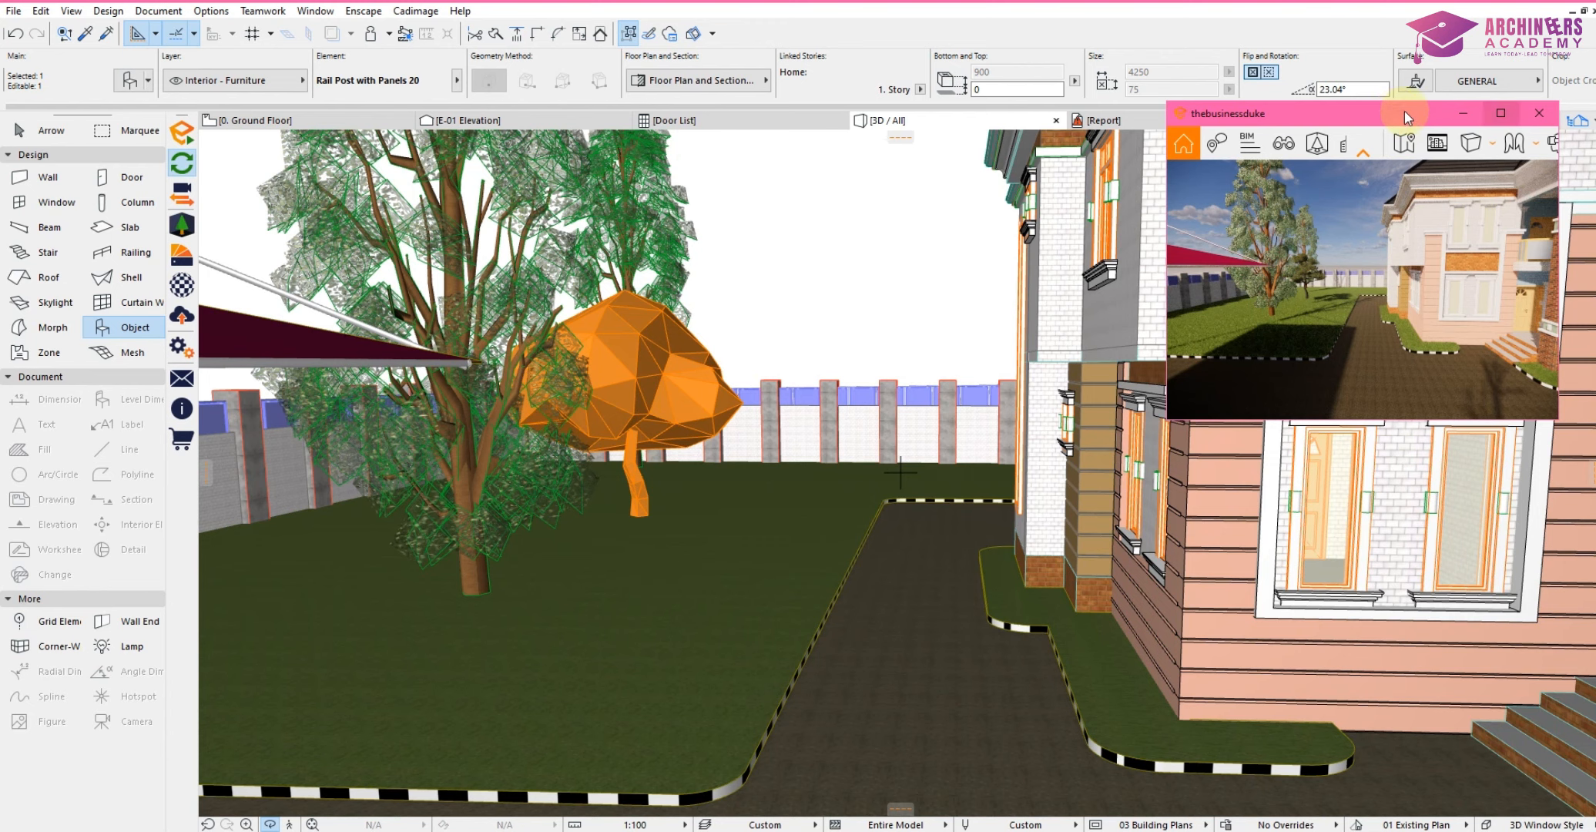
pyautogui.click(183, 199)
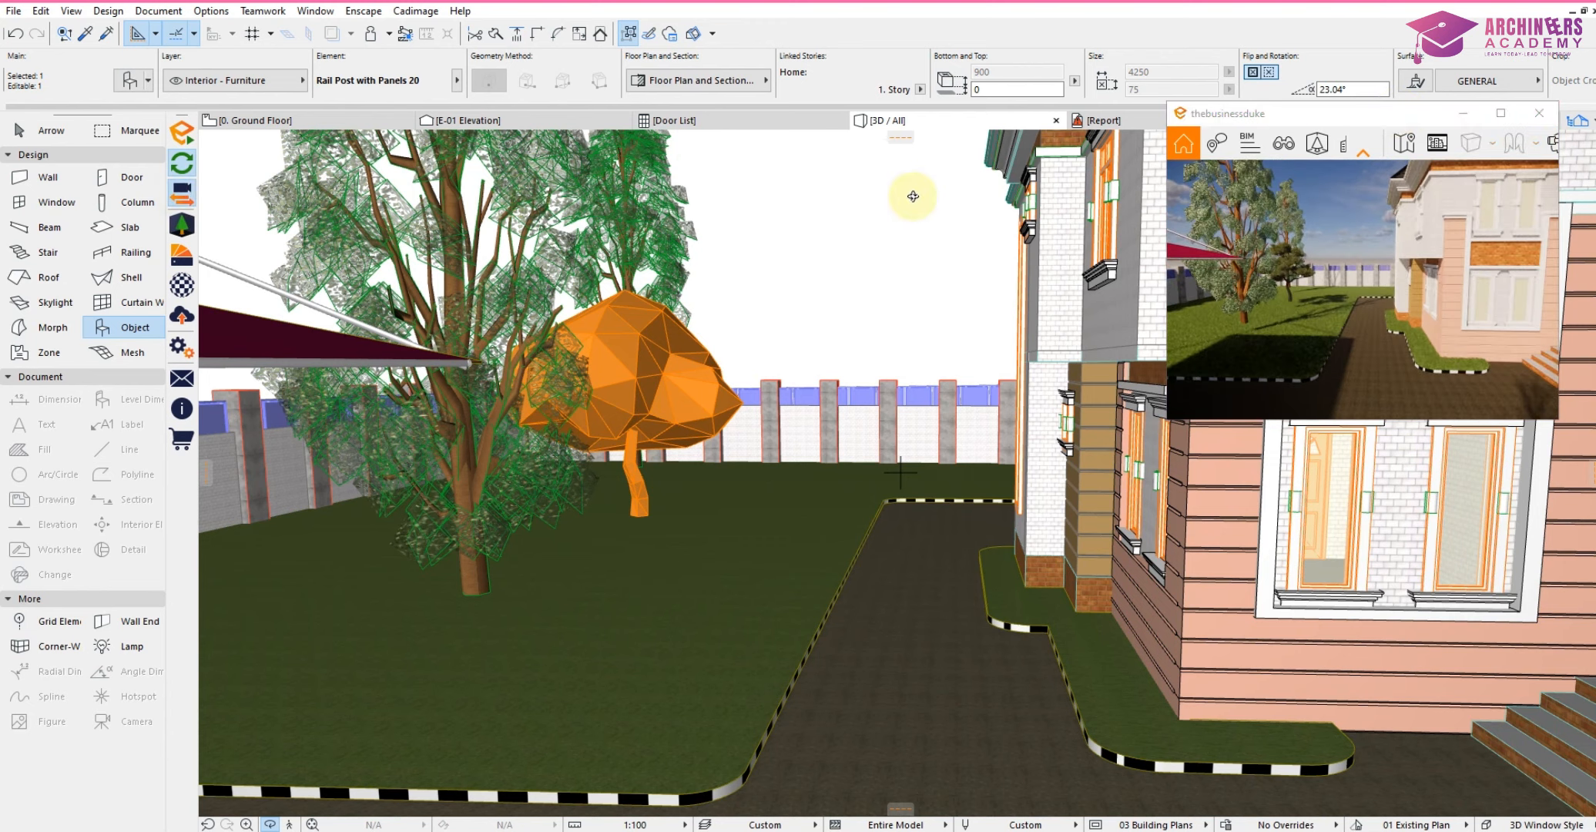
# Enlarge the Enscape rendering and arrange it side by side with the ARCHICAD model window.
pyautogui.click(1505, 115)
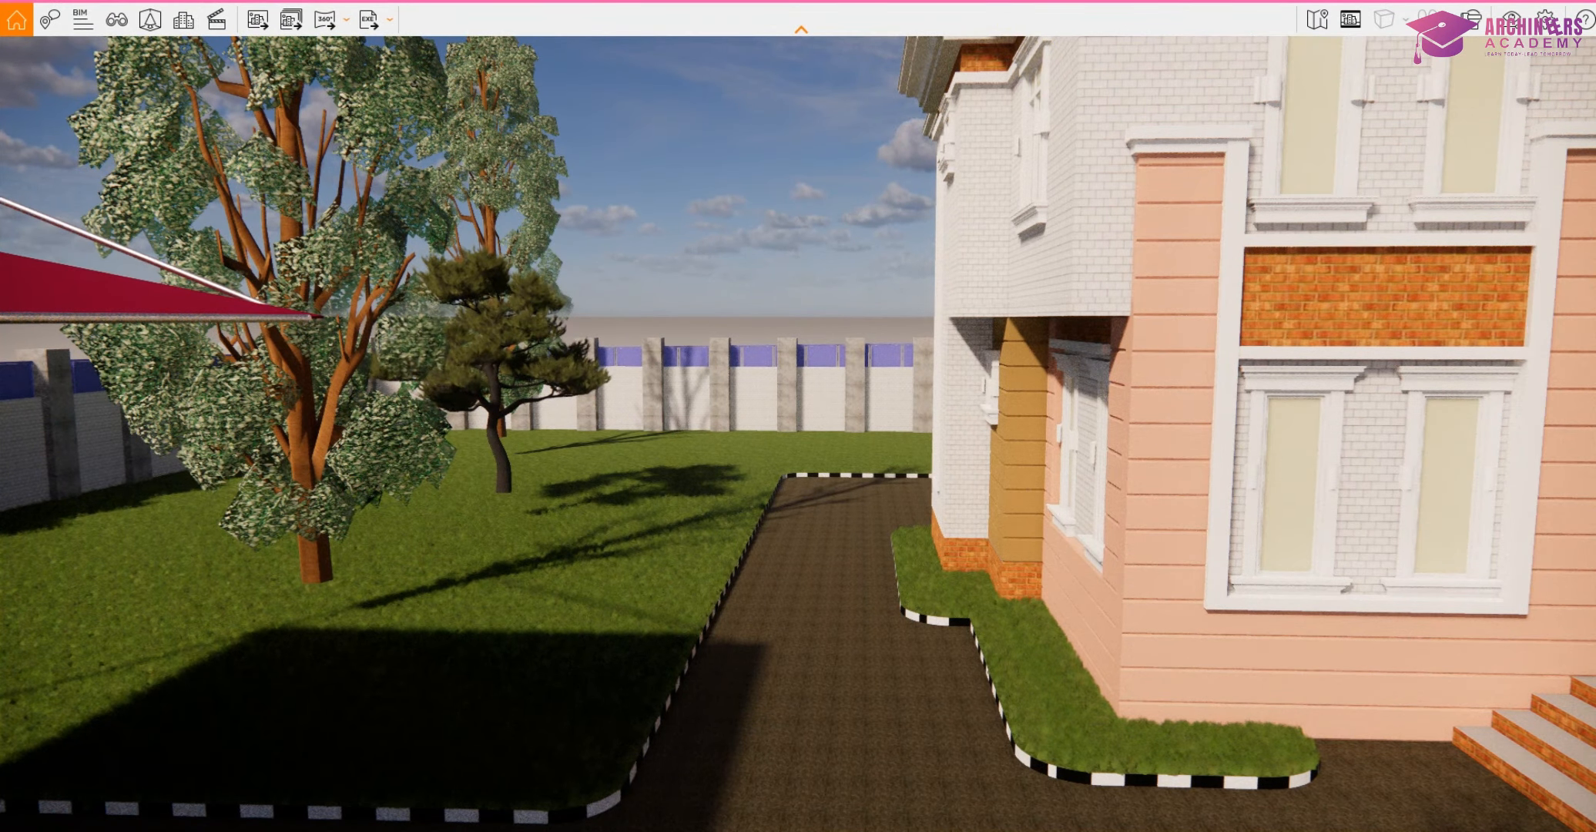
pyautogui.moveTo(798, 2); pyautogui.dragTo(2, 292)
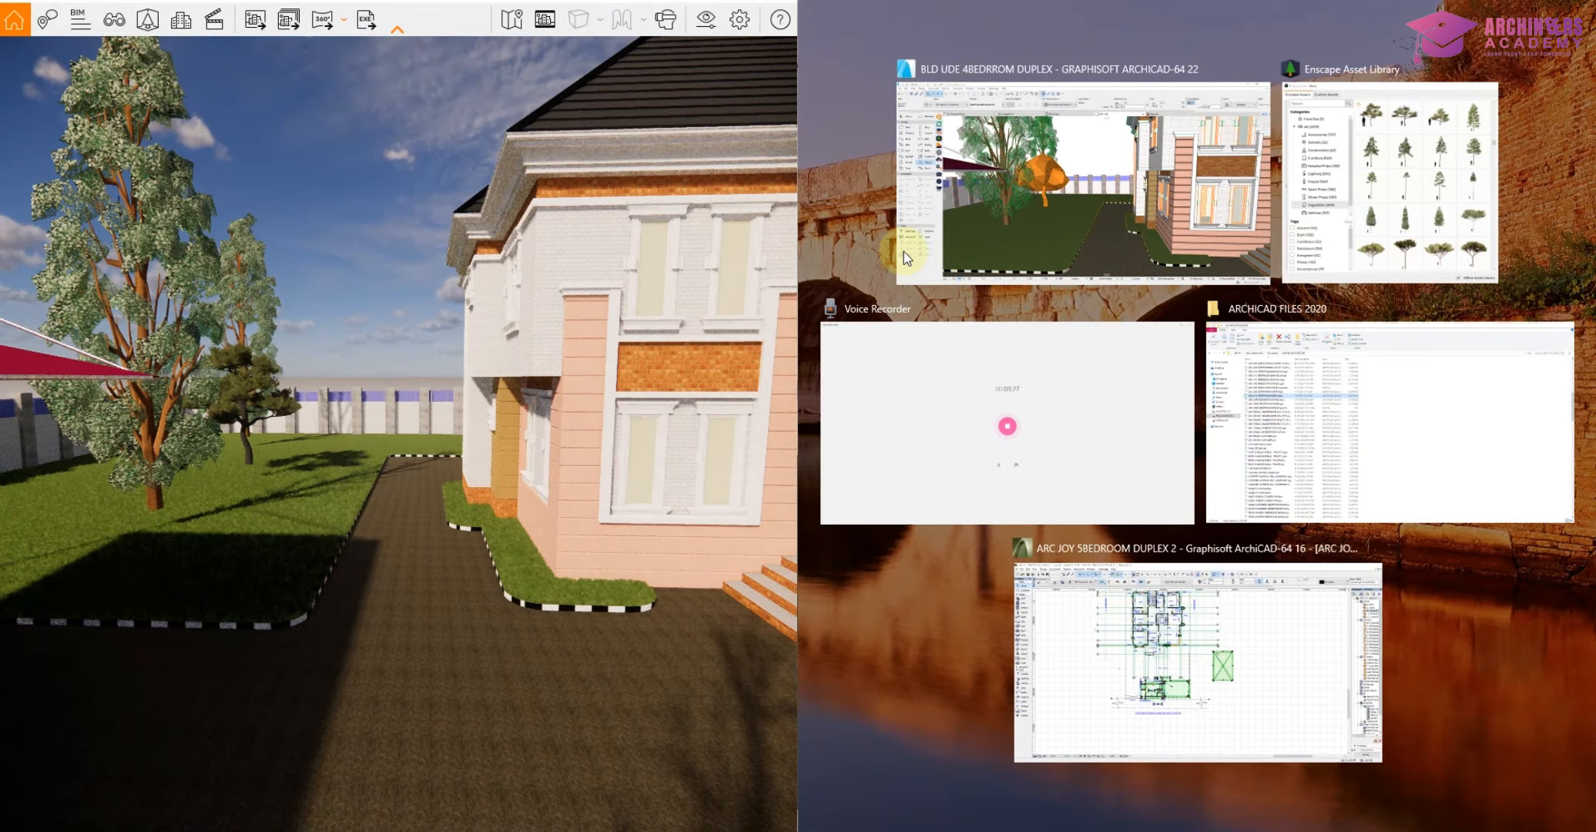
pyautogui.click(905, 256)
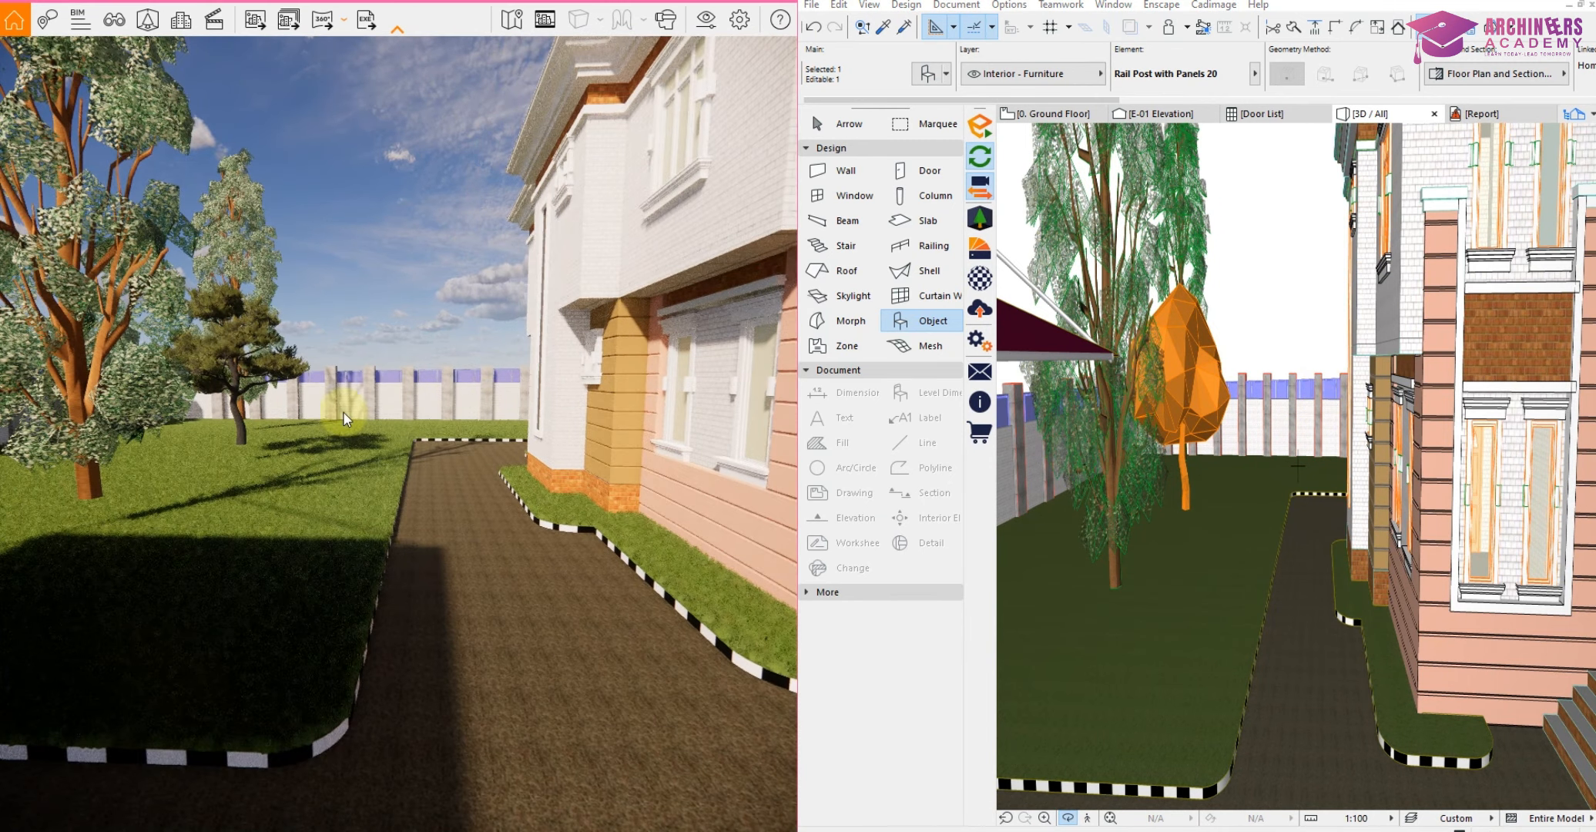
# Examine the foliage and trunks of the ARCHICAD trees up close in the Enscape rendering.
pyautogui.moveTo(102, 252); pyautogui.dragTo(344, 413, button='middle')
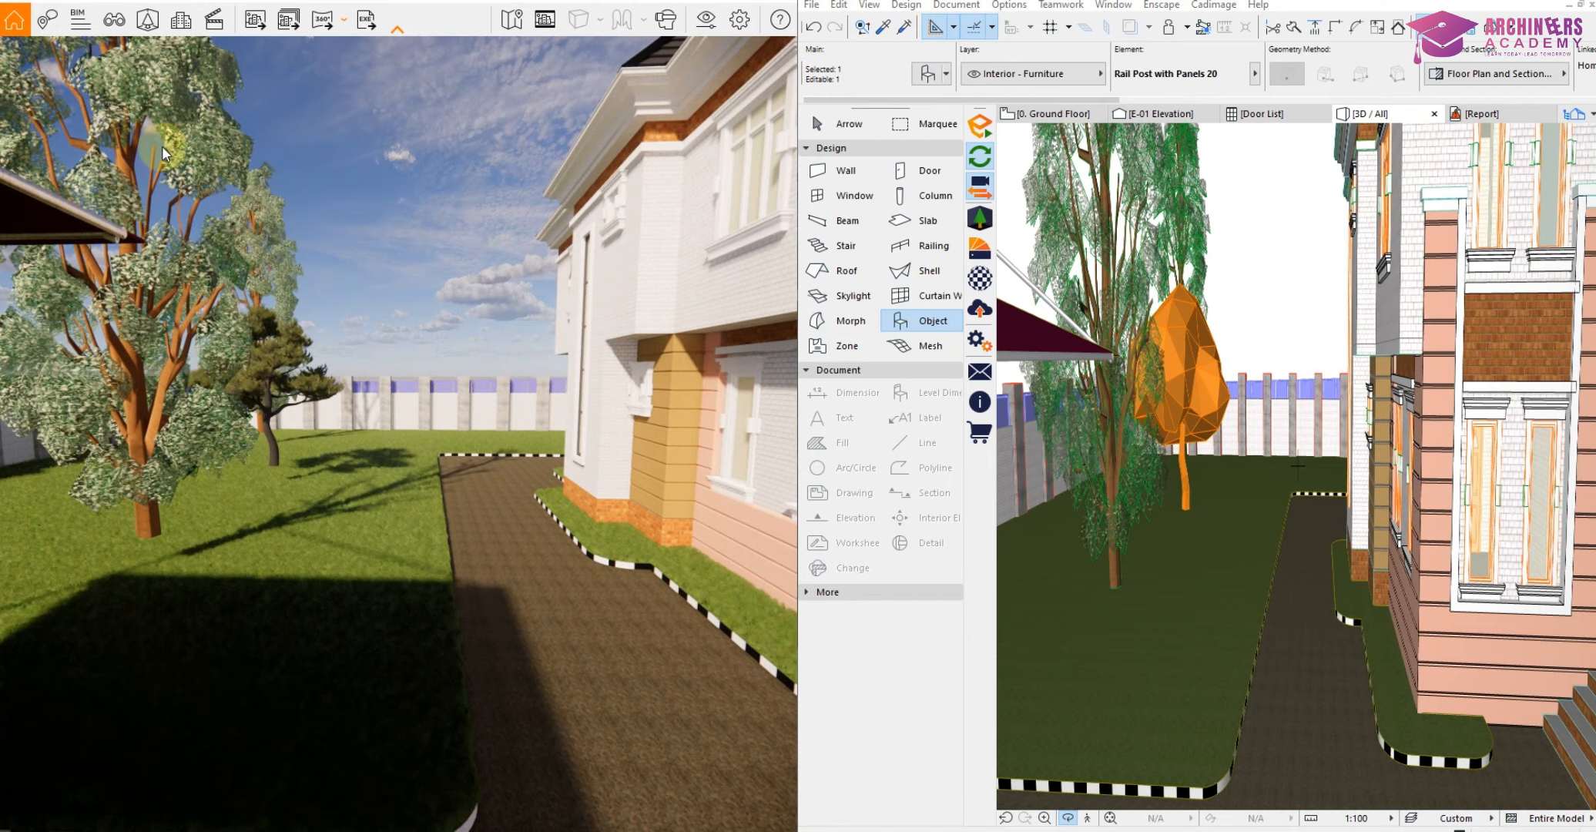
pyautogui.moveTo(161, 146); pyautogui.dragTo(346, 254, button='middle')
pyautogui.moveTo(204, 92); pyautogui.dragTo(302, 165, button='middle')
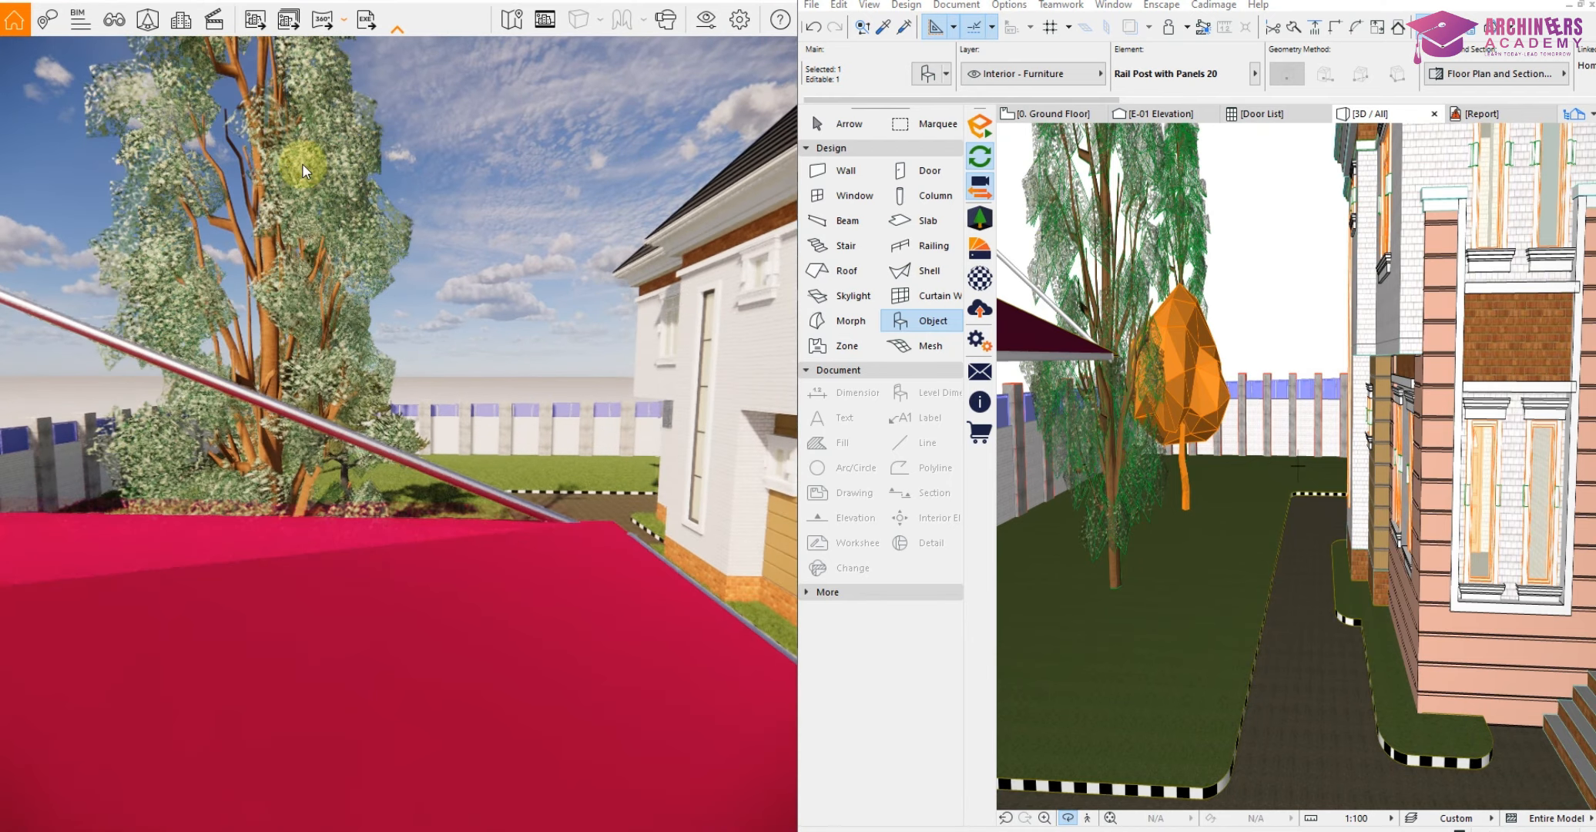
pyautogui.scroll(3, 302, 163)
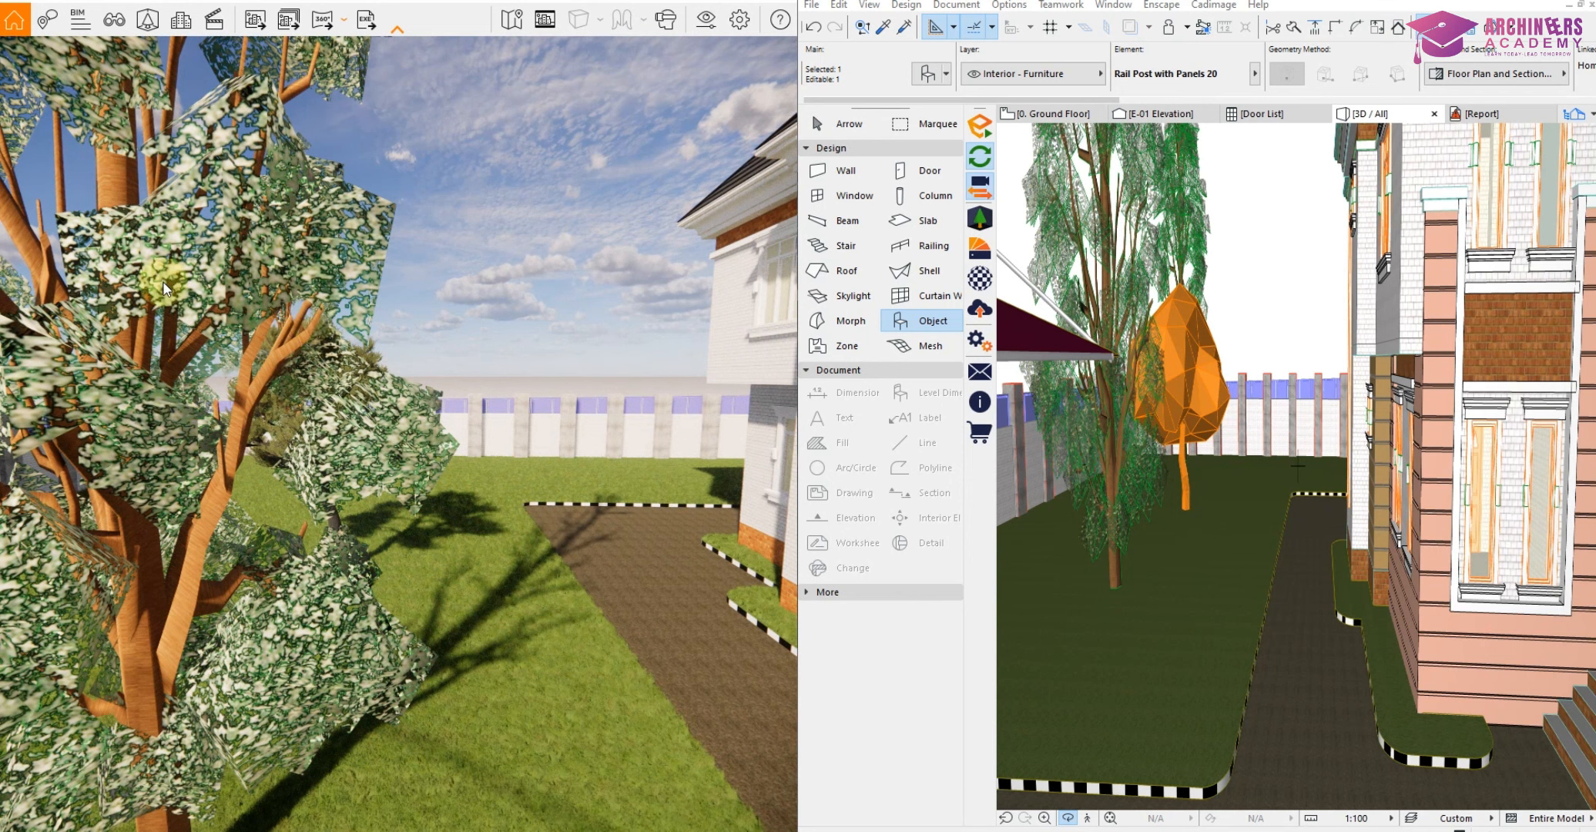
pyautogui.scroll(-3, 129, 272)
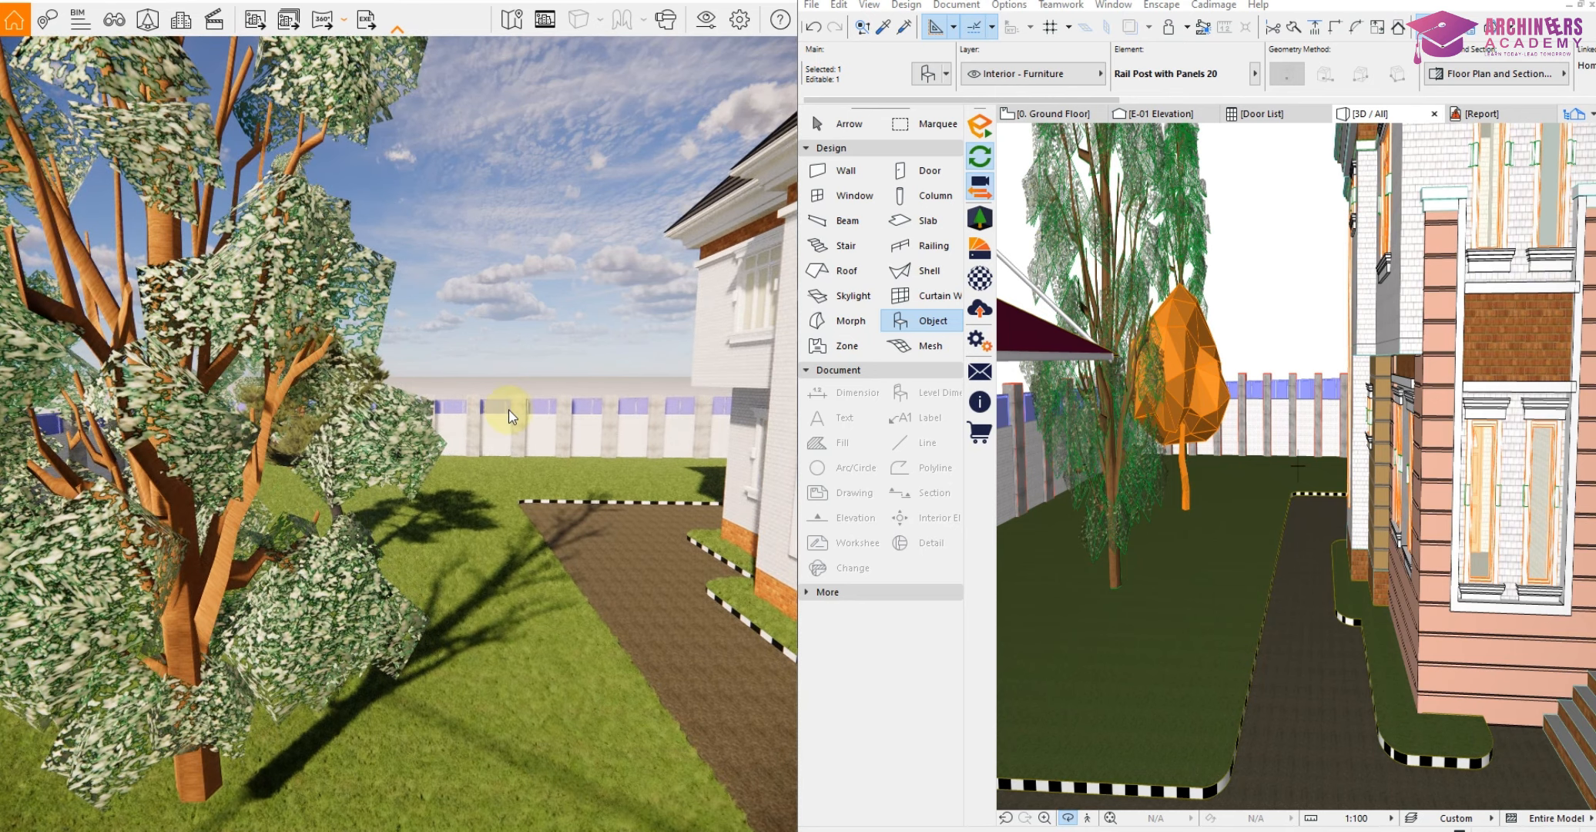
# Examine the Enscape pine's foliage and trunk in the rendering and compare it with the nearby ARCHICAD library trees.
pyautogui.press('d')
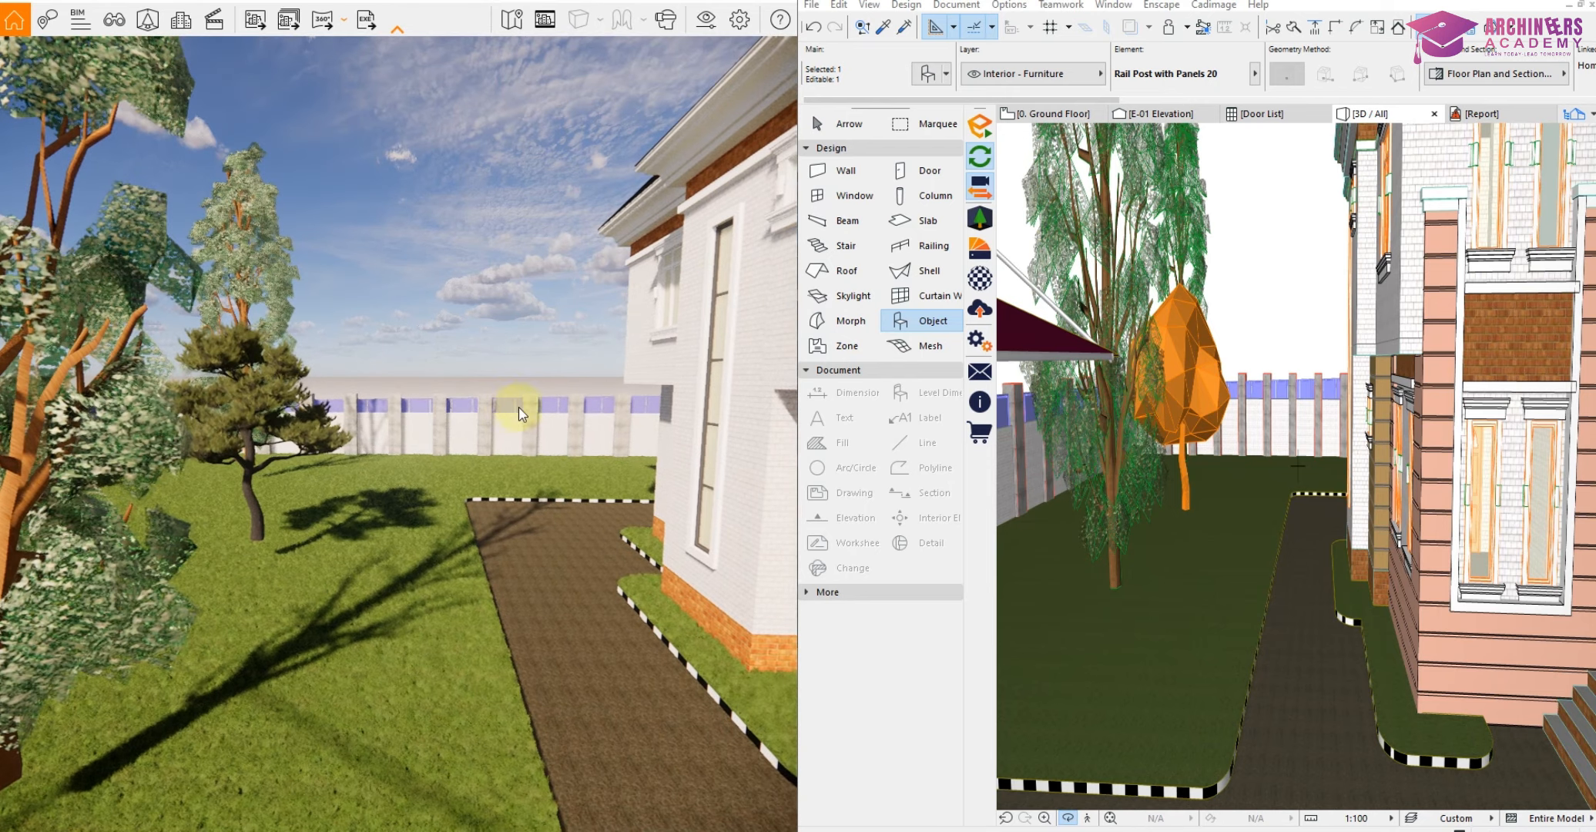
pyautogui.scroll(3, 287, 425)
pyautogui.scroll(-2, 263, 434)
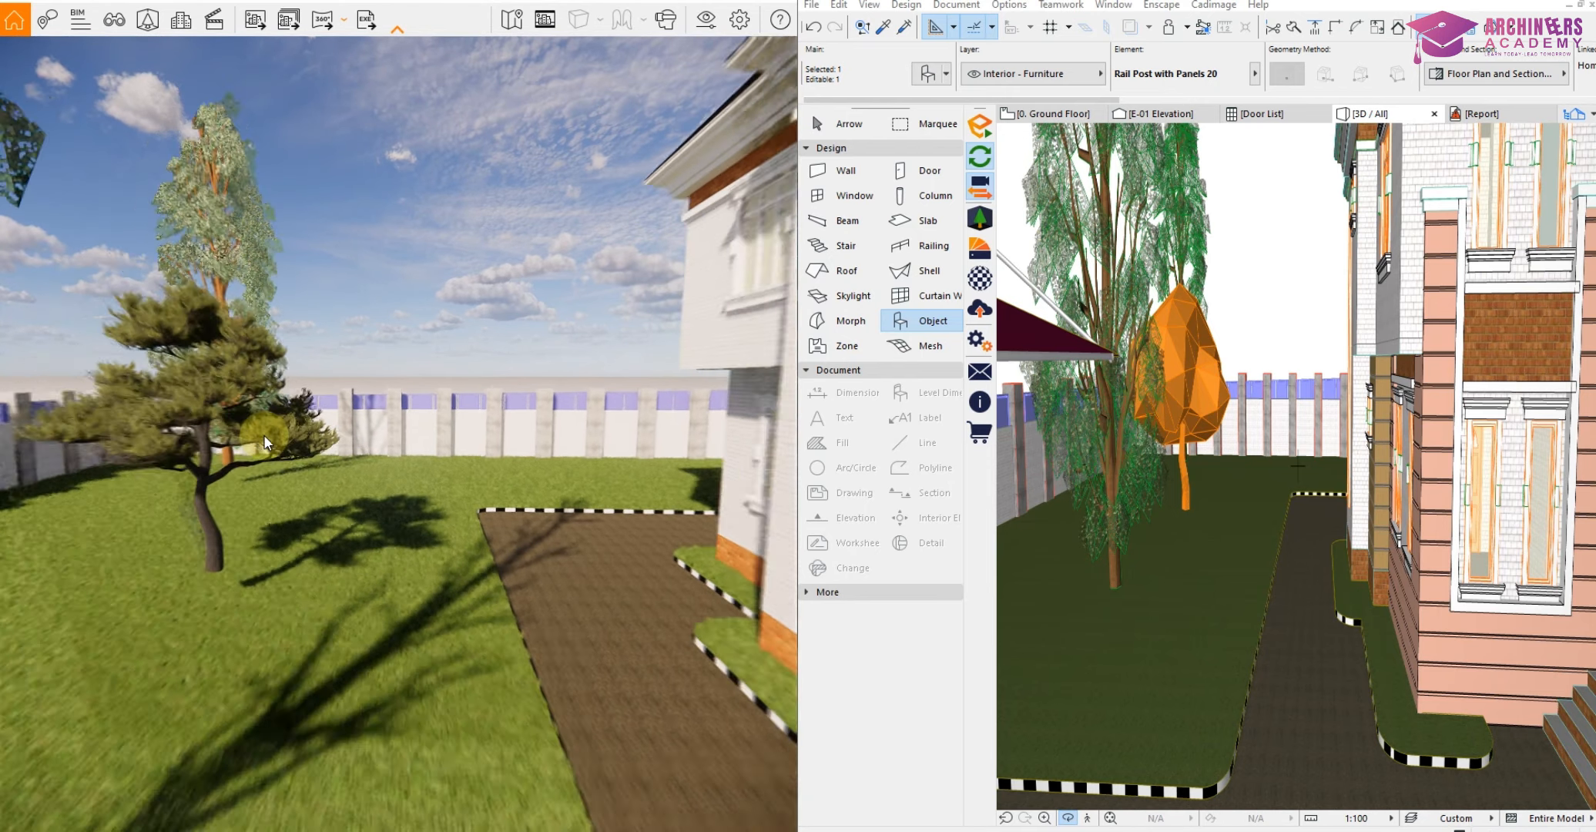
pyautogui.moveTo(249, 417); pyautogui.dragTo(225, 370)
pyautogui.scroll(4, 185, 351)
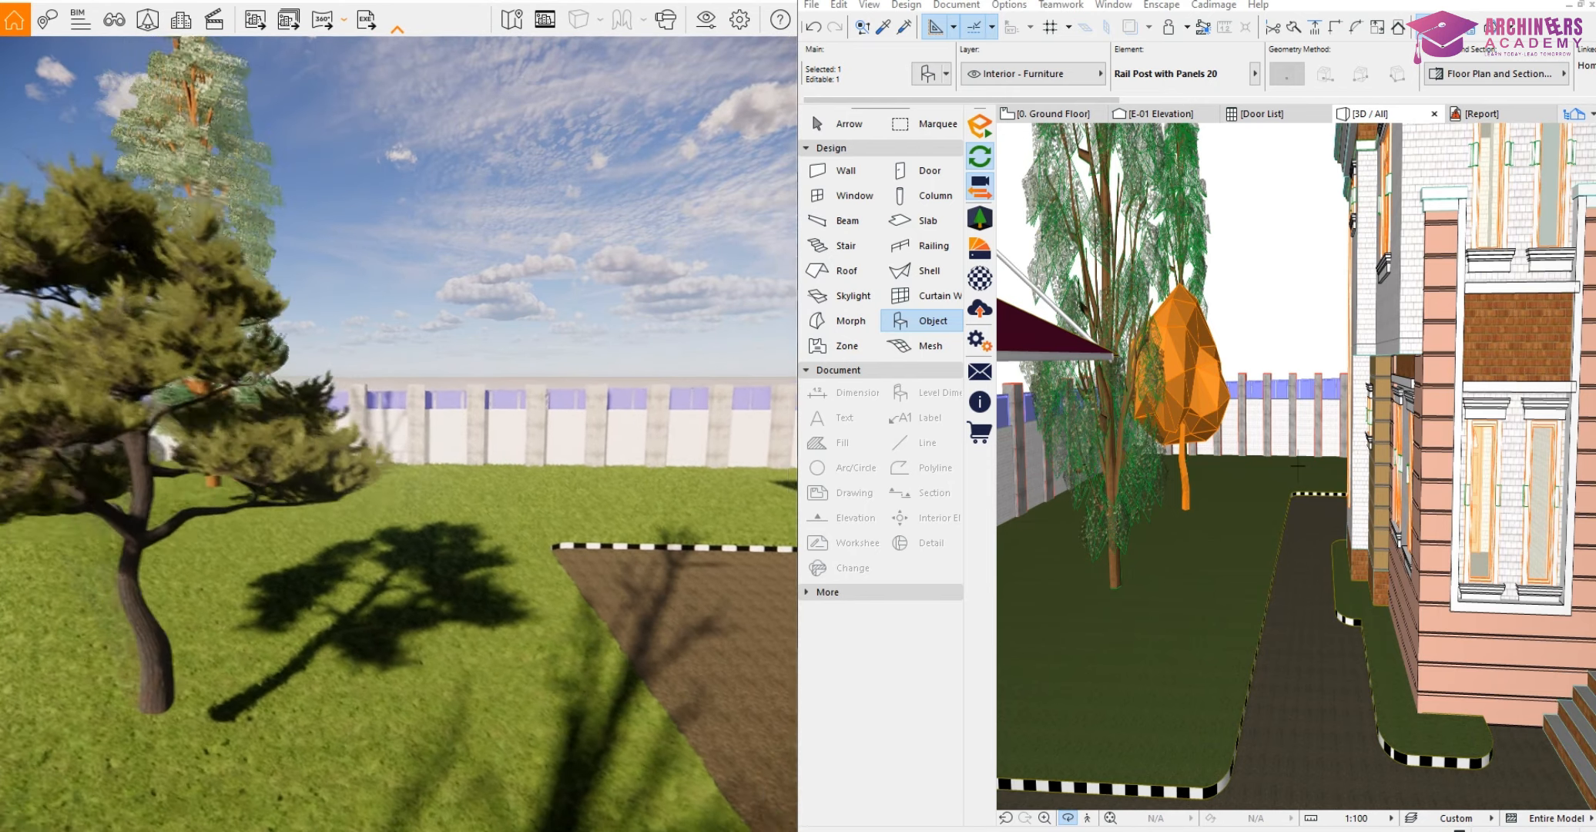
pyautogui.moveTo(216, 361); pyautogui.dragTo(350, 366, button='middle')
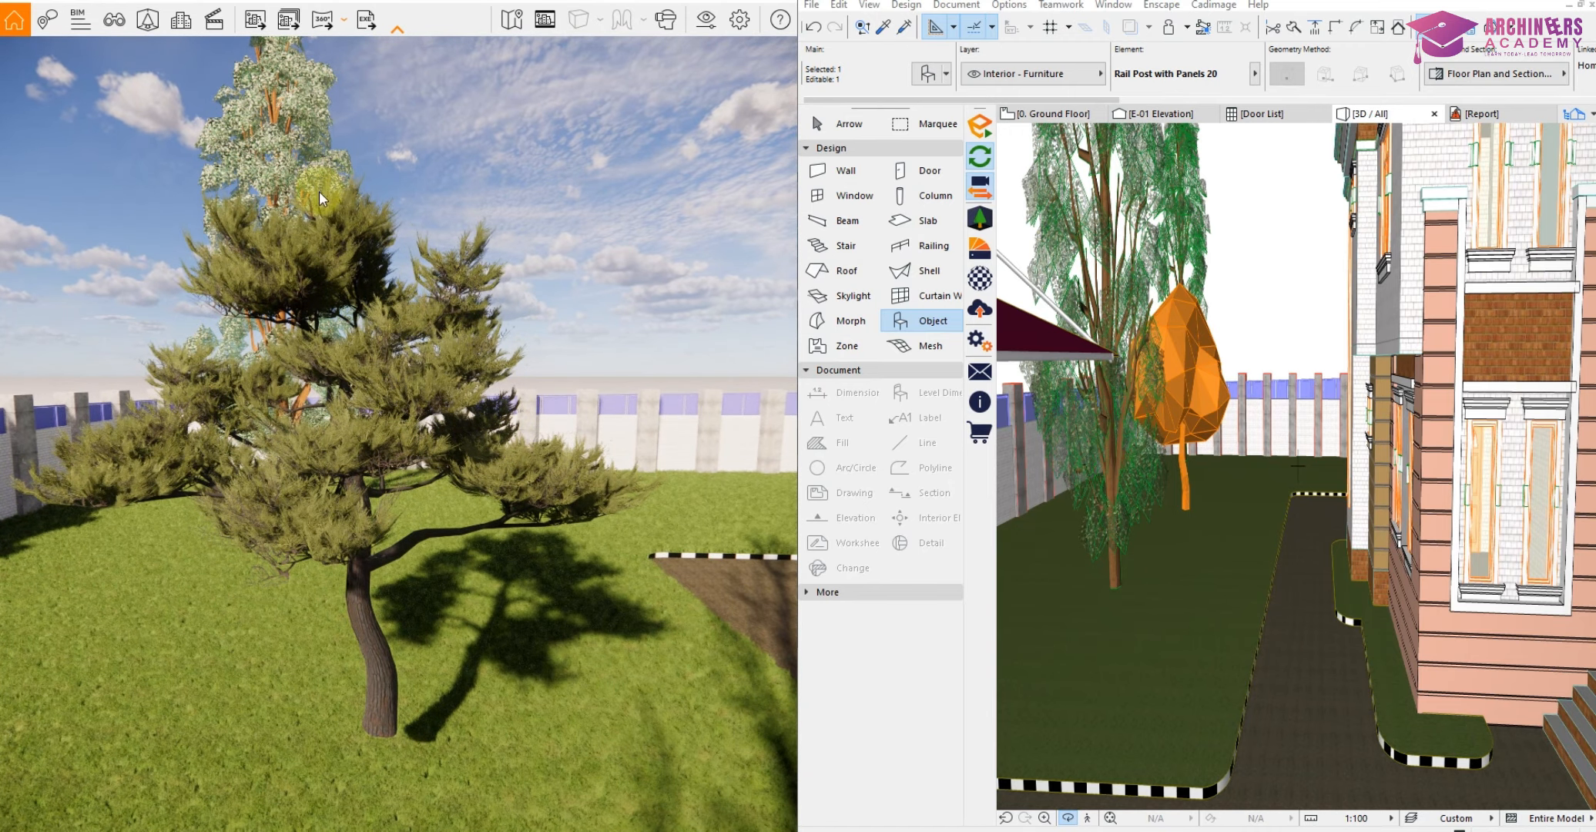
pyautogui.scroll(6, 321, 189)
pyautogui.scroll(-6, 402, 224)
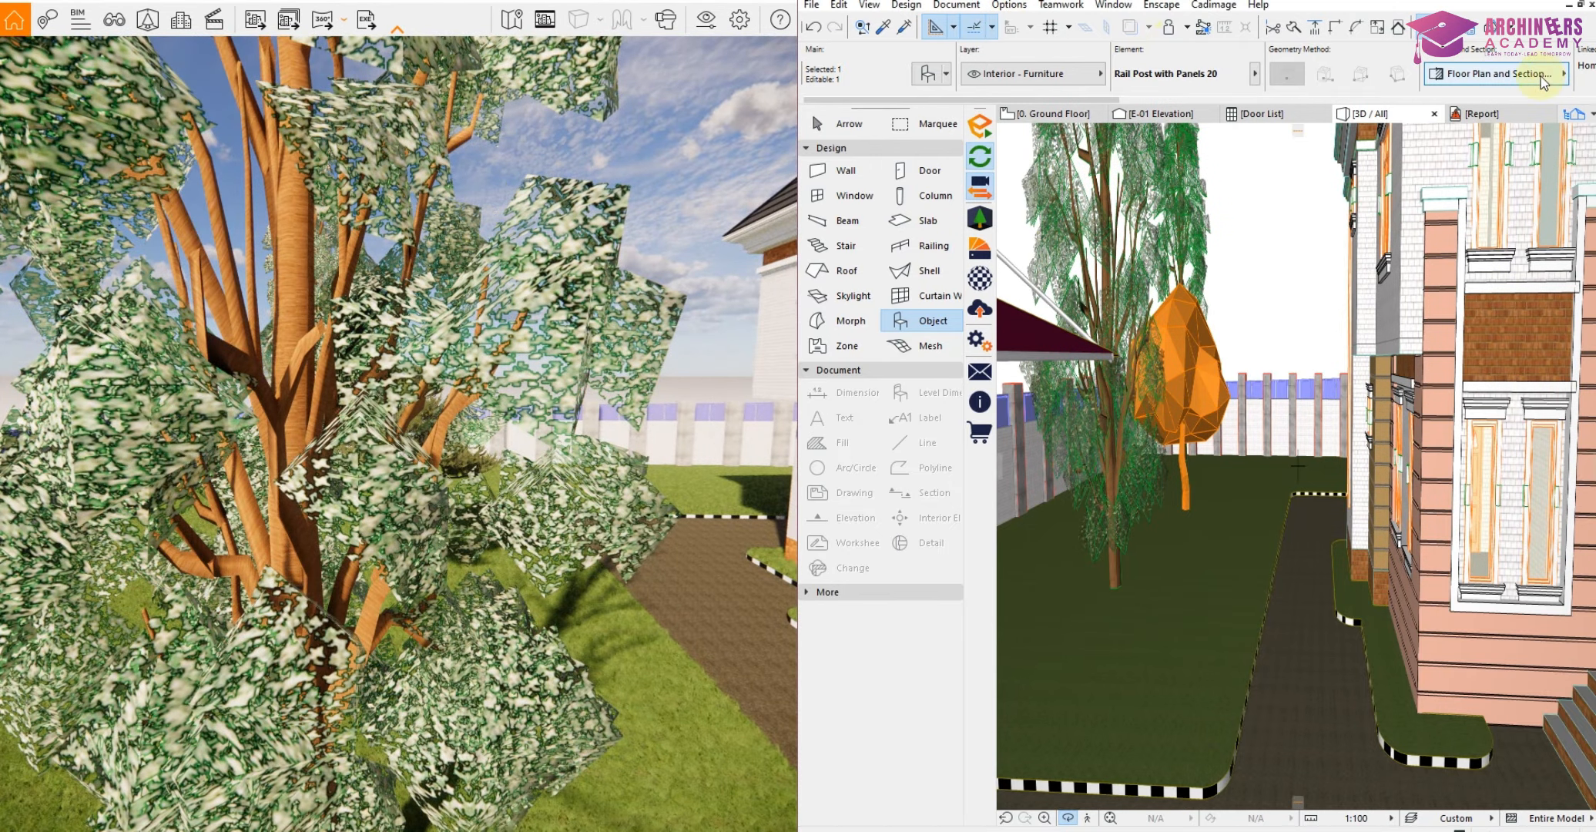
# Return to the full-size ARCHICAD ground floor plan and delete the selected Tree Model Detailed 22 objects from the west lawn.
pyautogui.press('super+Up')
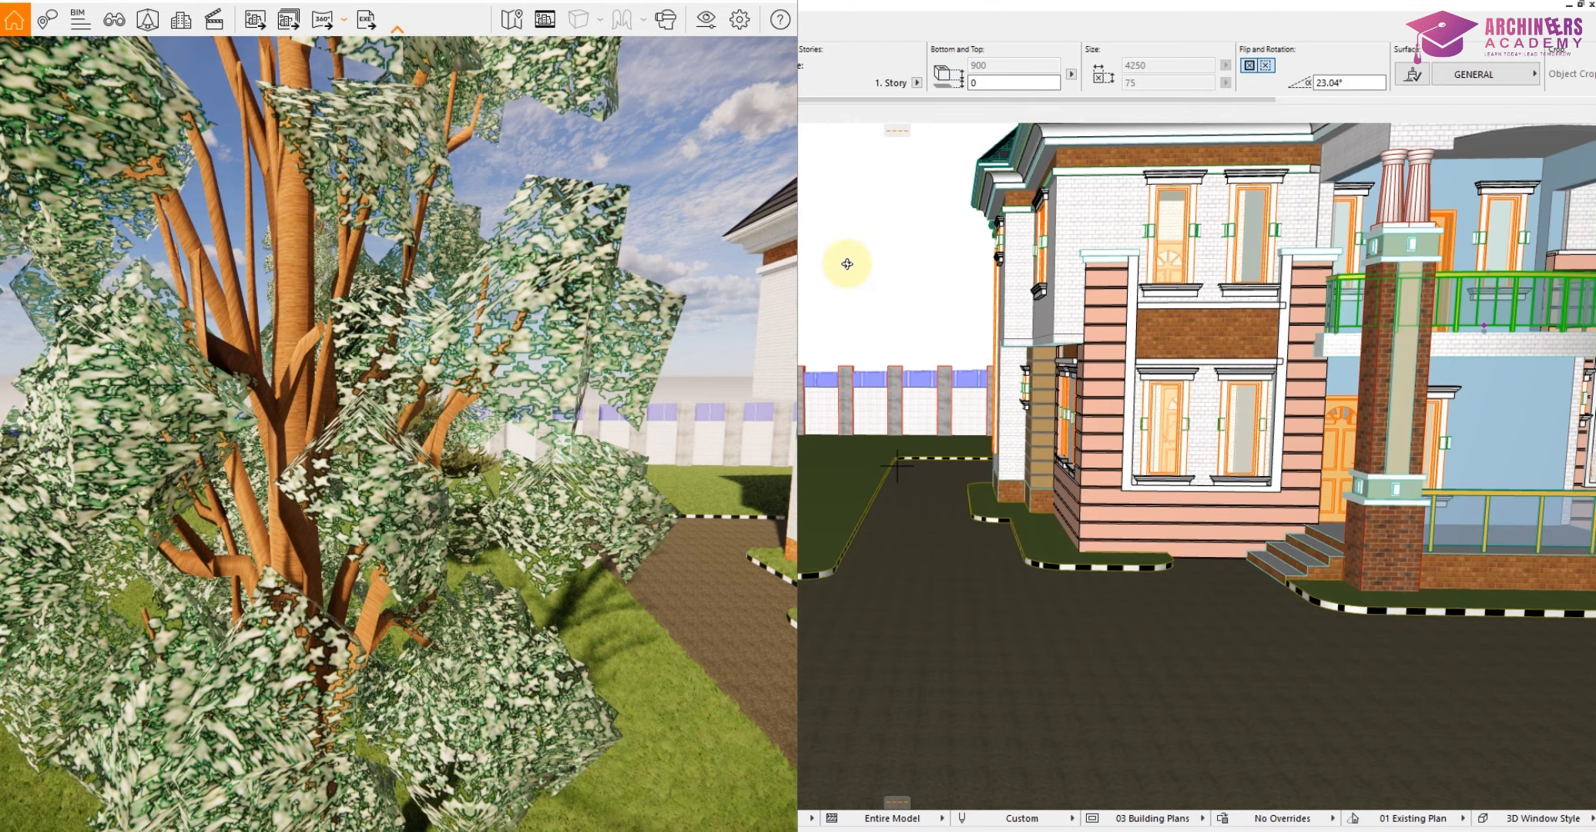
pyautogui.click(705, 2)
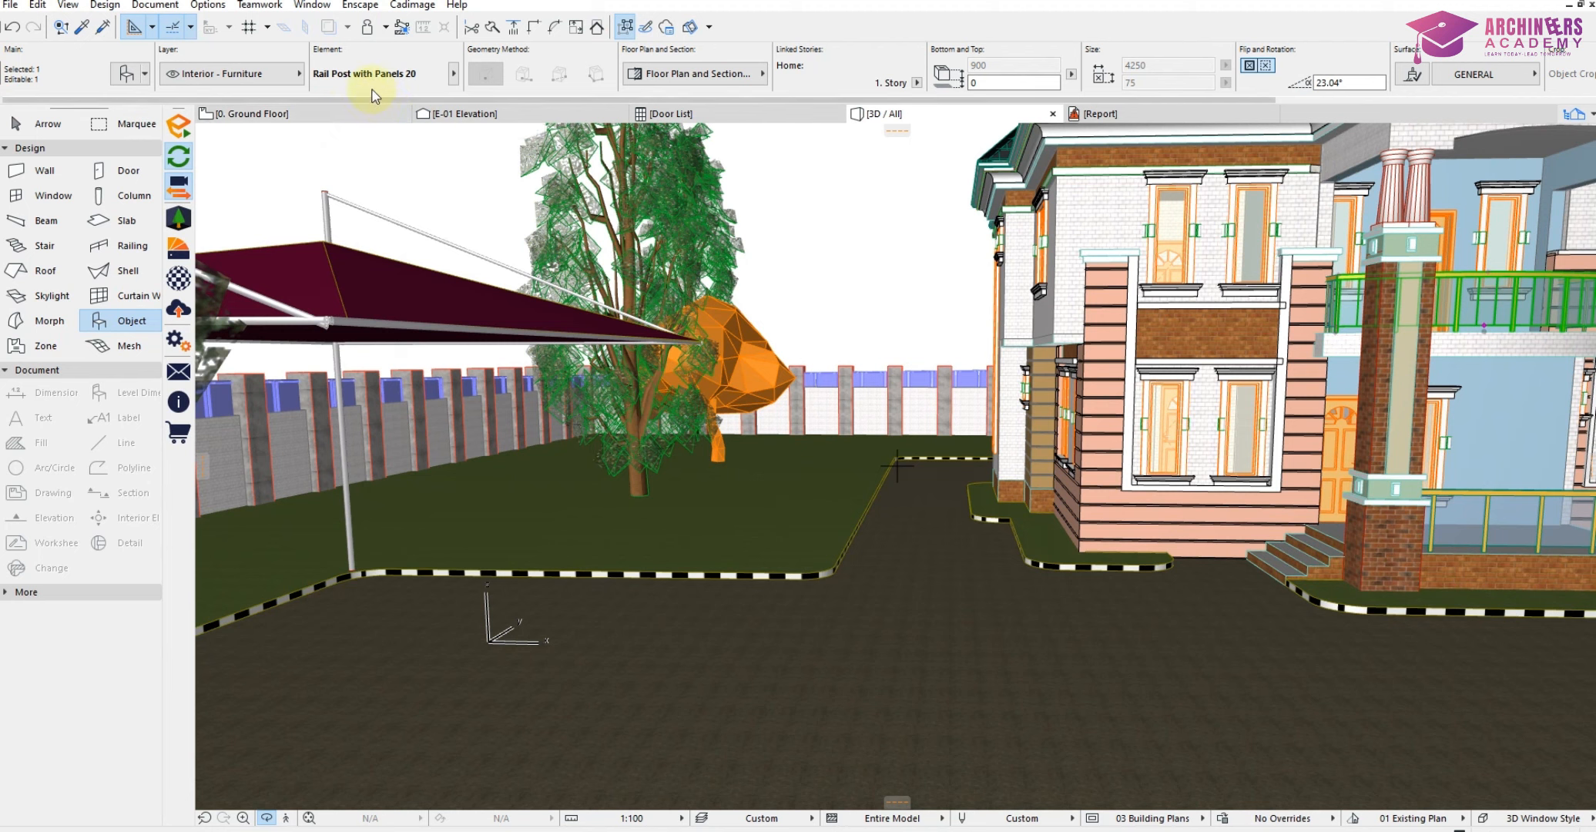
pyautogui.click(334, 117)
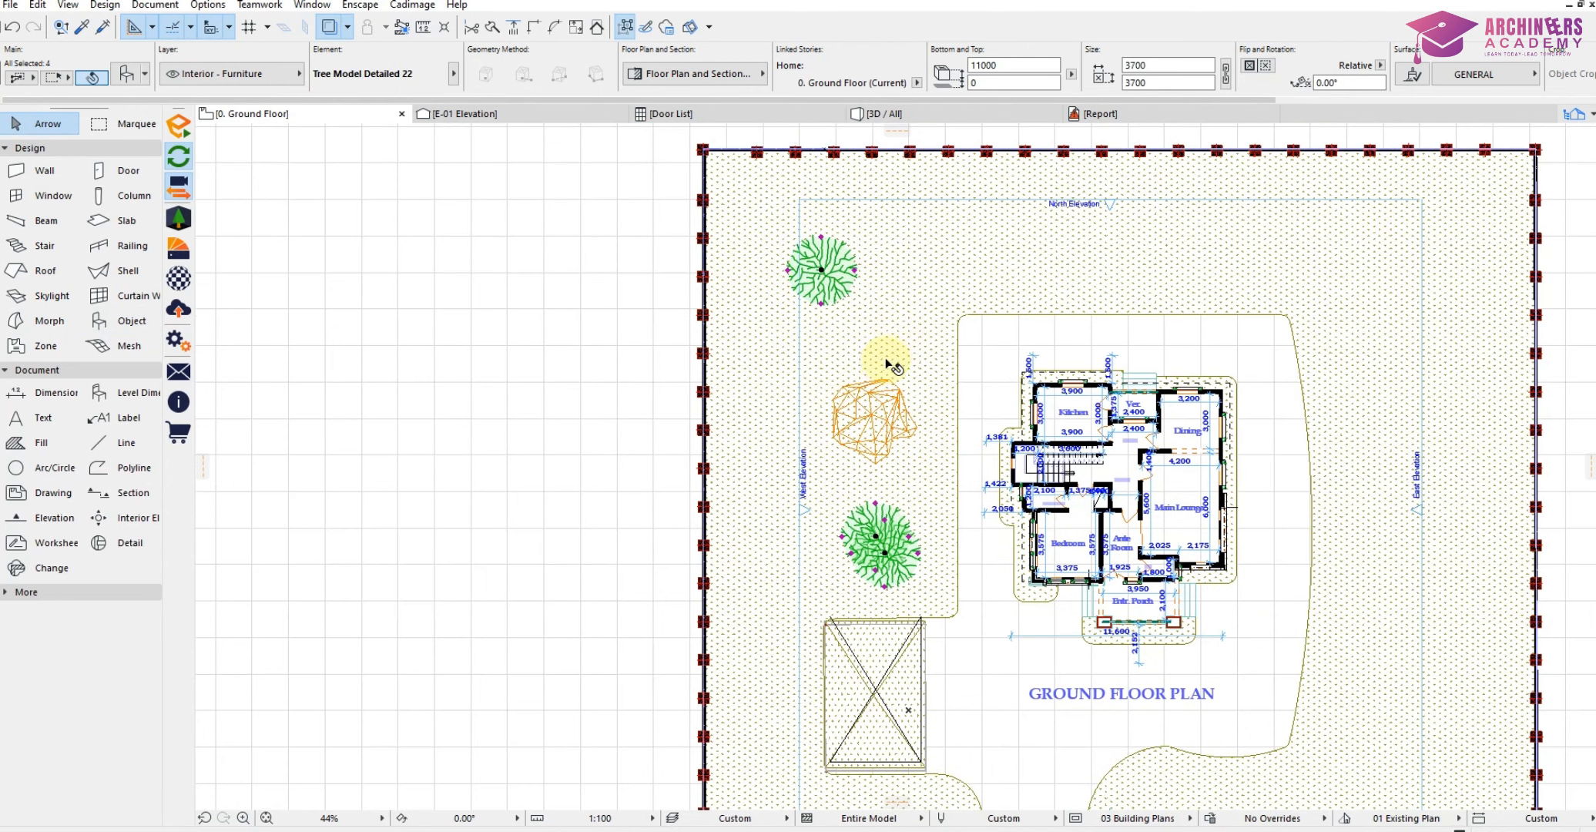
pyautogui.press('Delete')
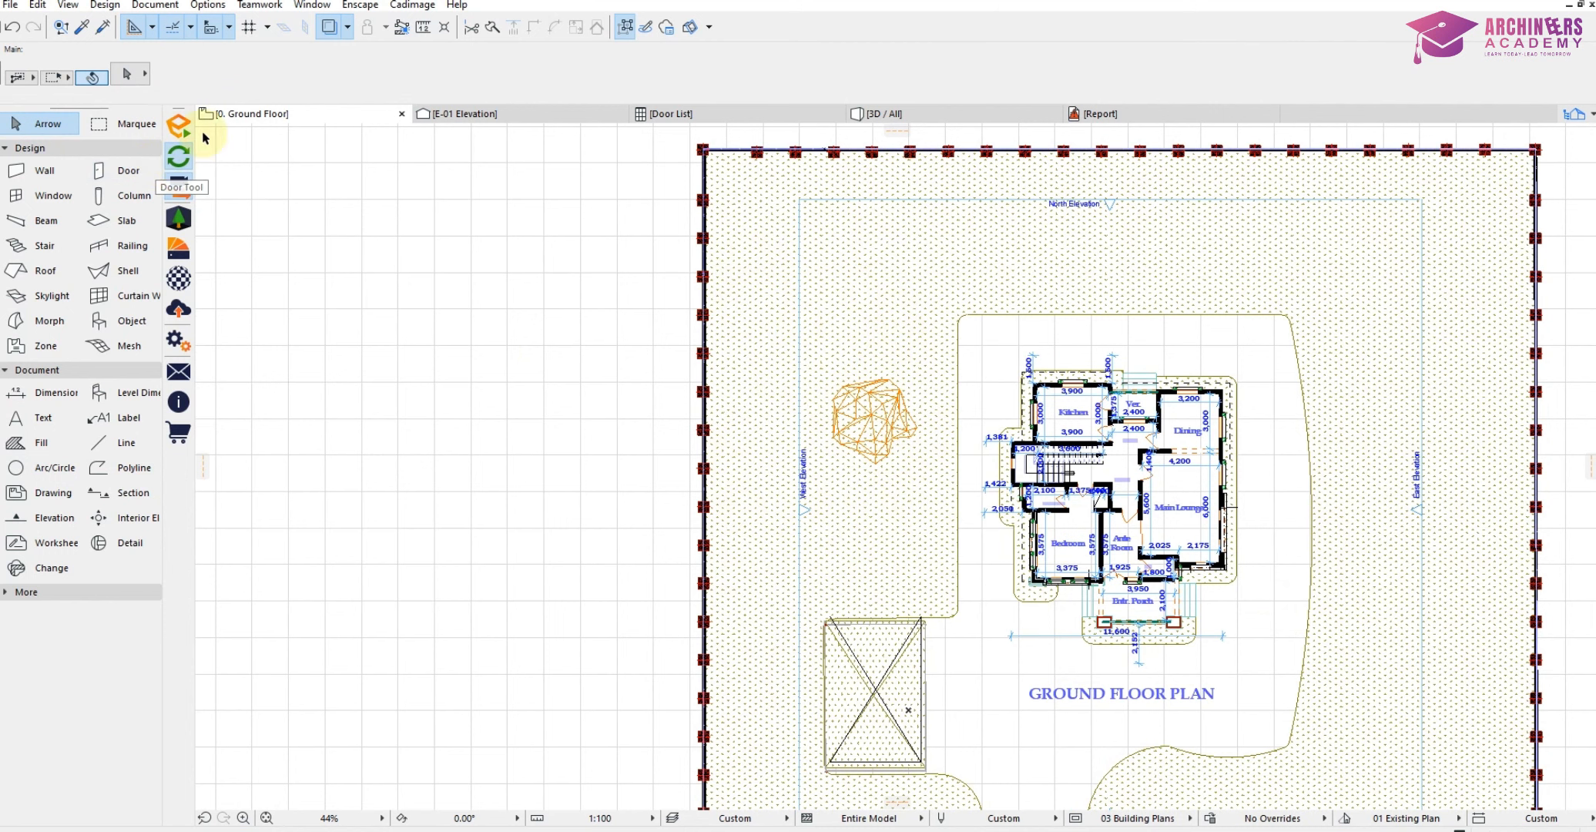
# Try placing a broad spreading tree from the Enscape Asset Library just north of the carport on the ground floor plan.
pyautogui.click(178, 221)
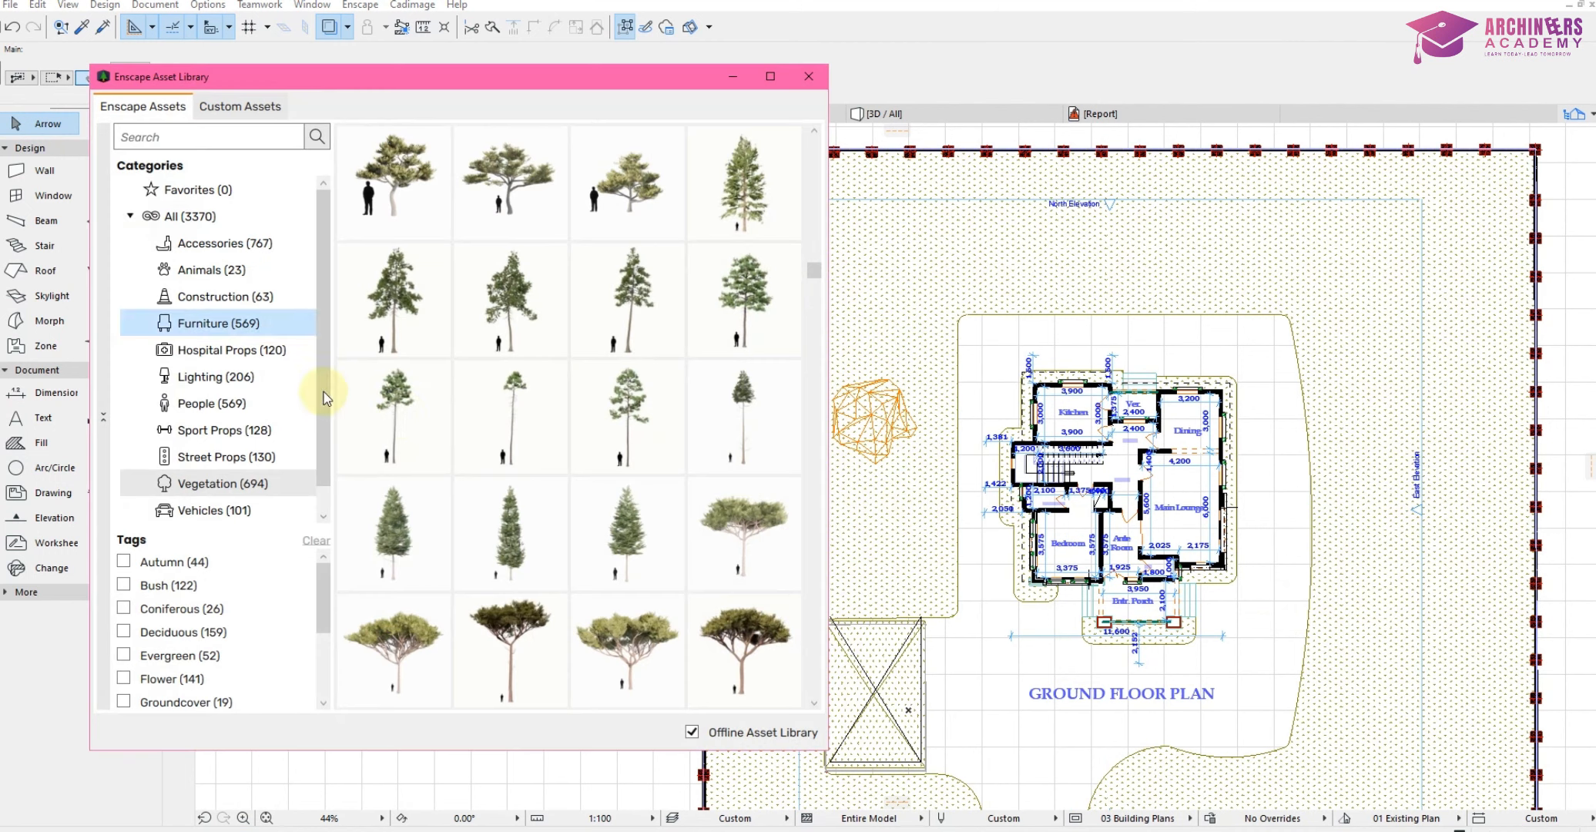
pyautogui.click(627, 654)
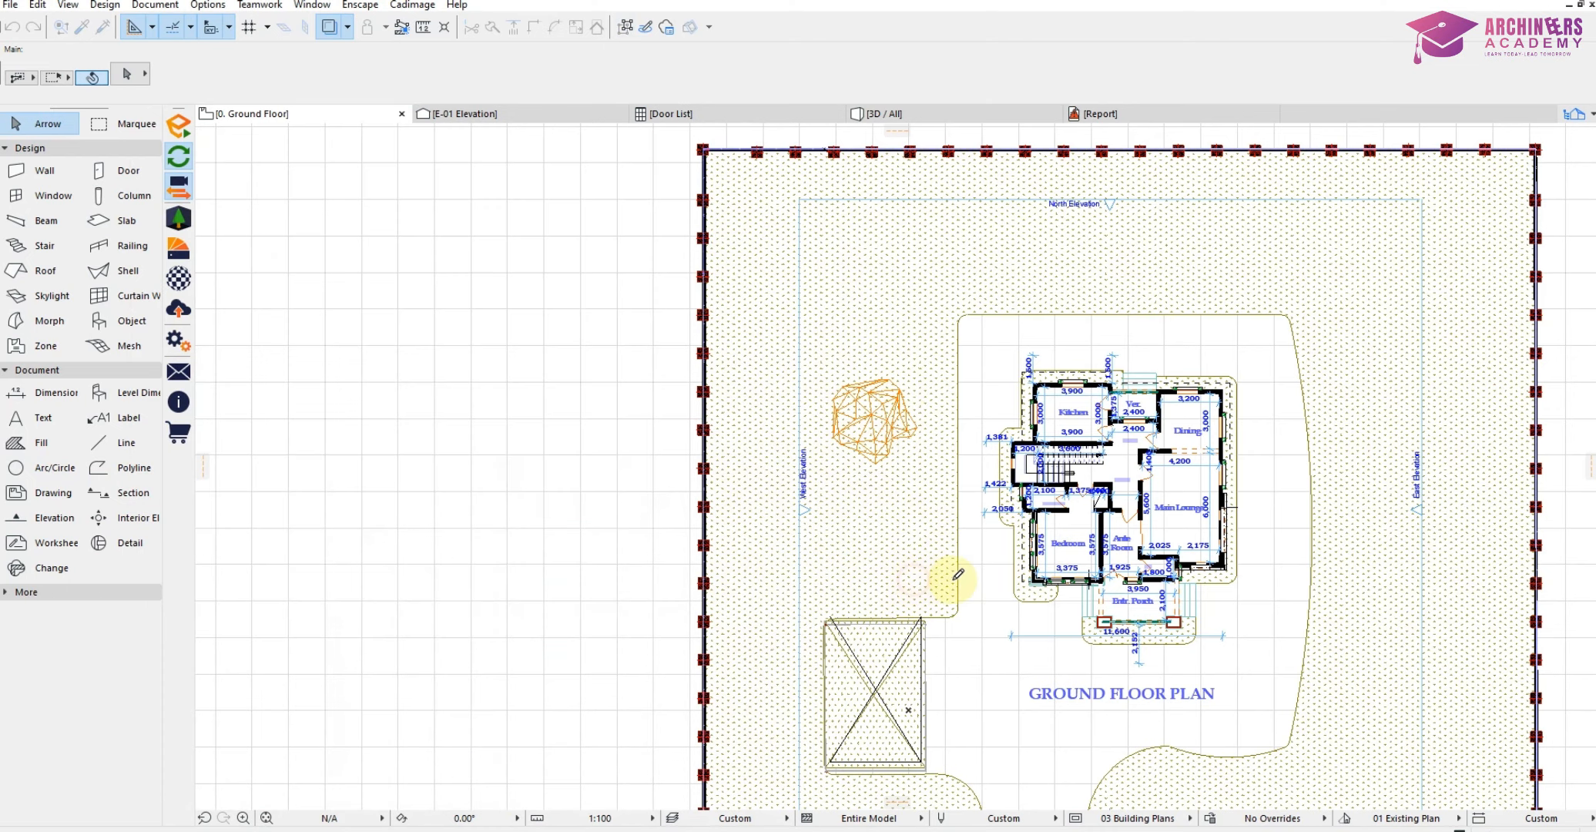
pyautogui.click(938, 591)
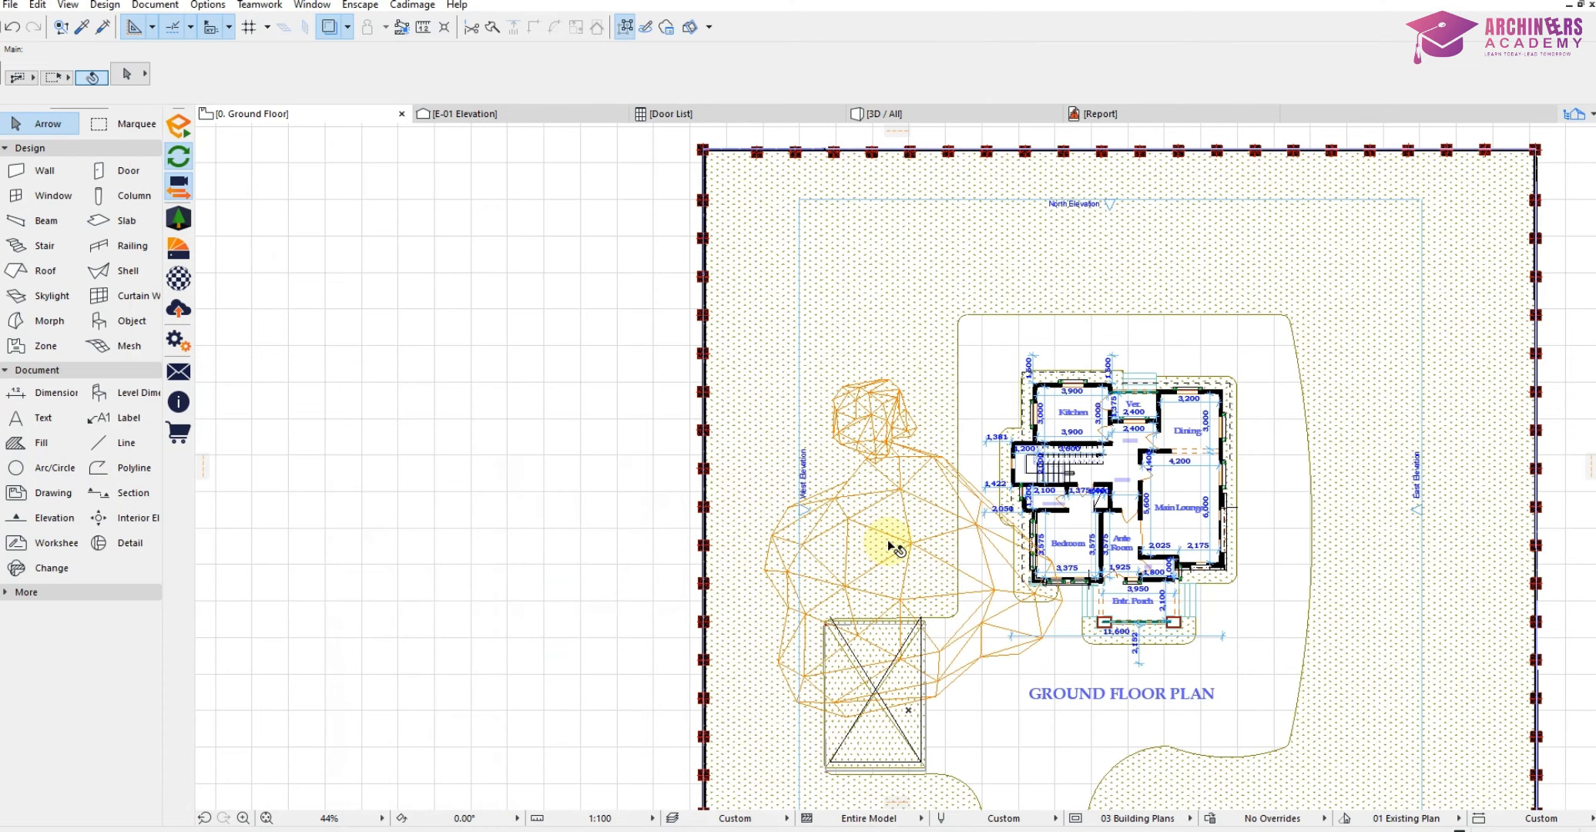
pyautogui.hotkey('ctrl', 'z')
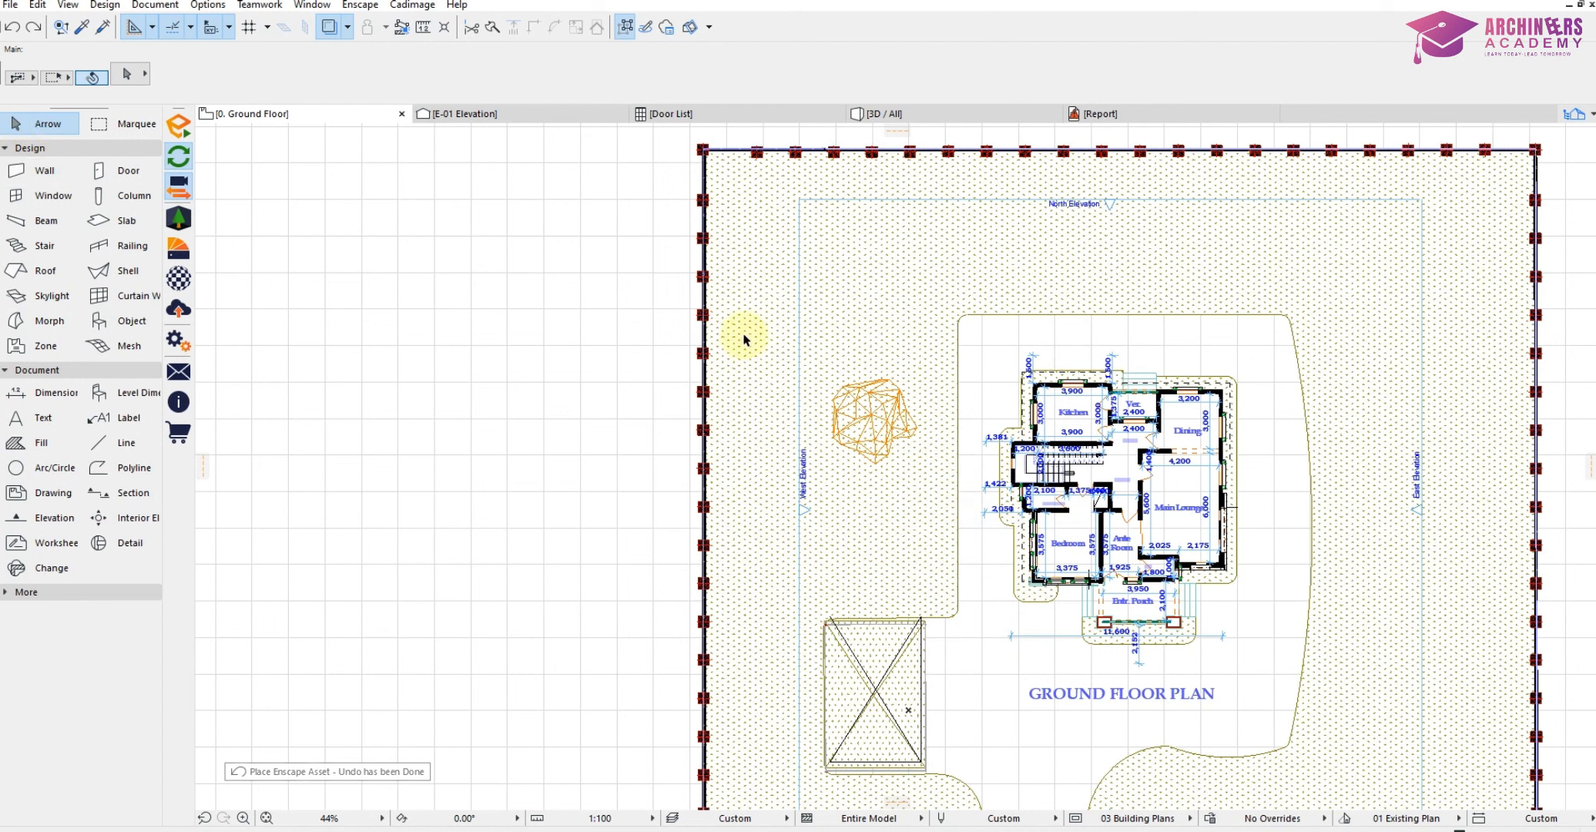
# Copy the Enscape Japanese Black Pine to the lawn northeast of the house and to the spot just north of the carport.
pyautogui.click(875, 420)
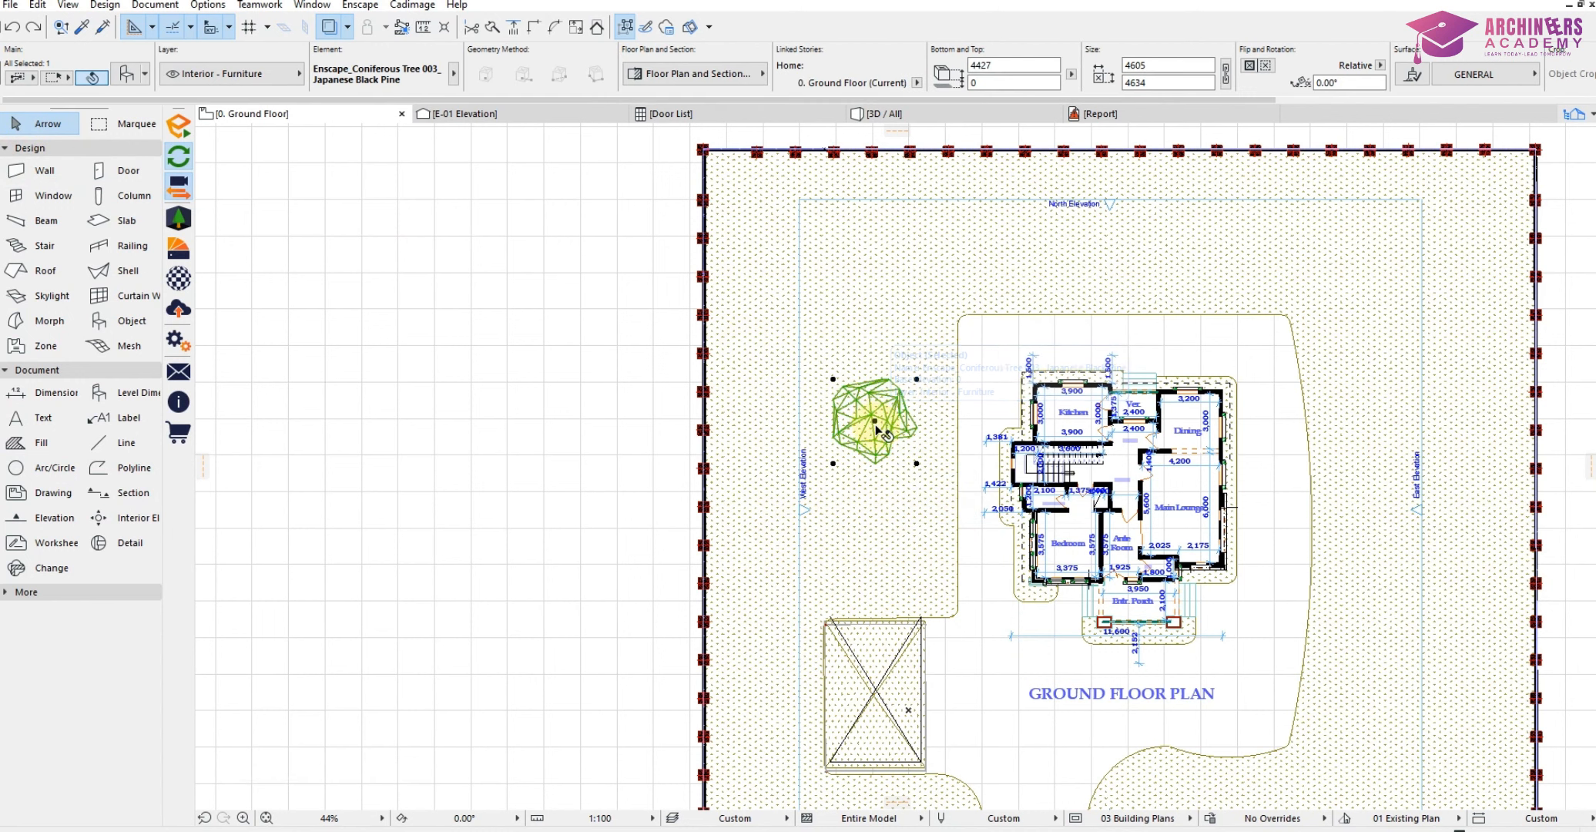
pyautogui.keyDown('ctrl'); pyautogui.moveTo(875, 420); pyautogui.dragTo(1358, 359); pyautogui.keyUp('ctrl')
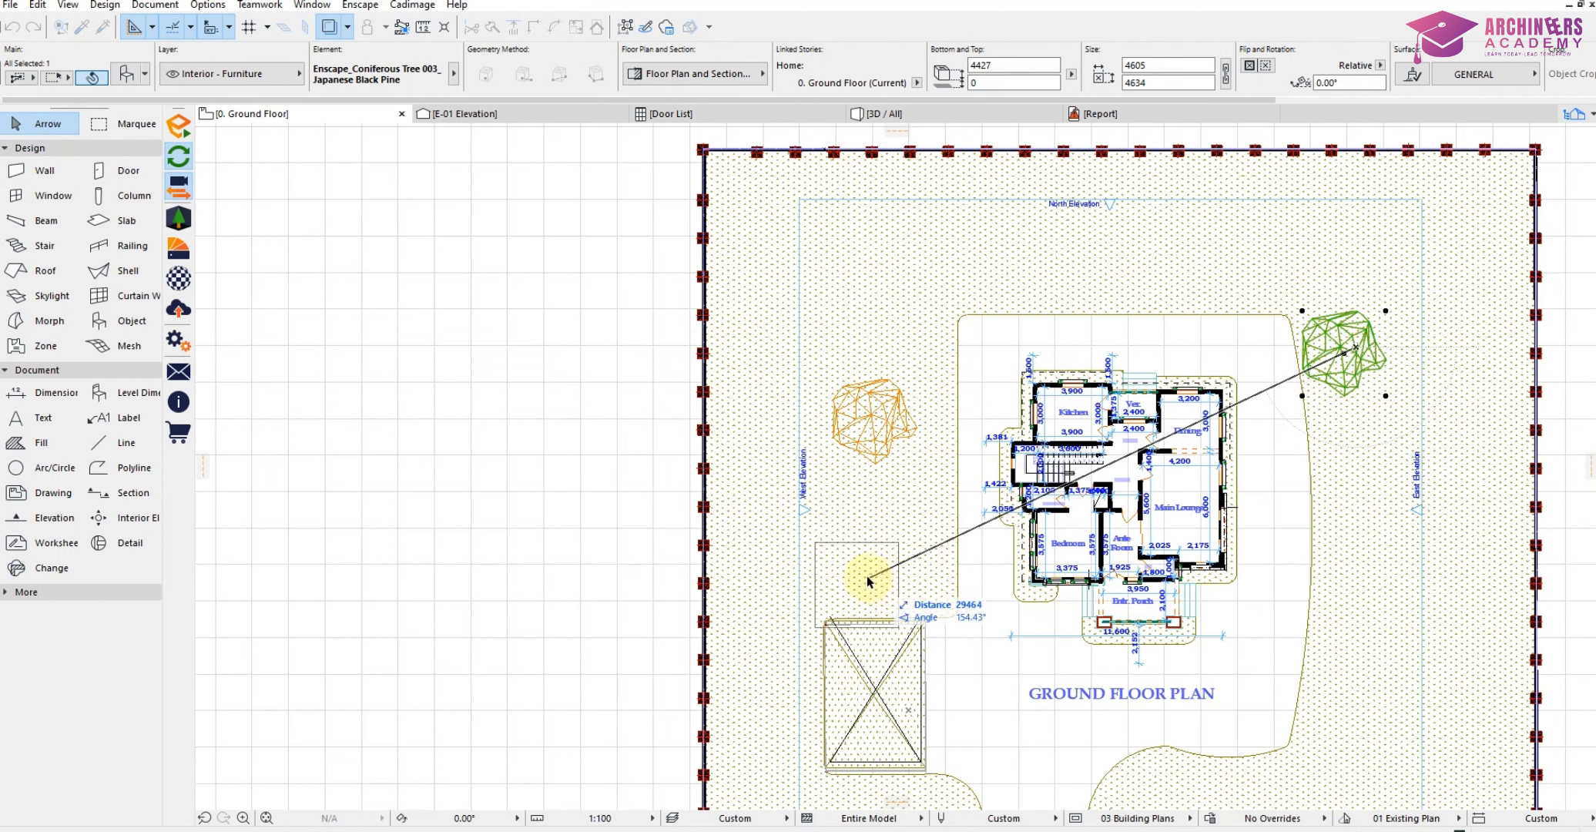
pyautogui.click(913, 576)
pyautogui.hotkey('ctrl', 's')
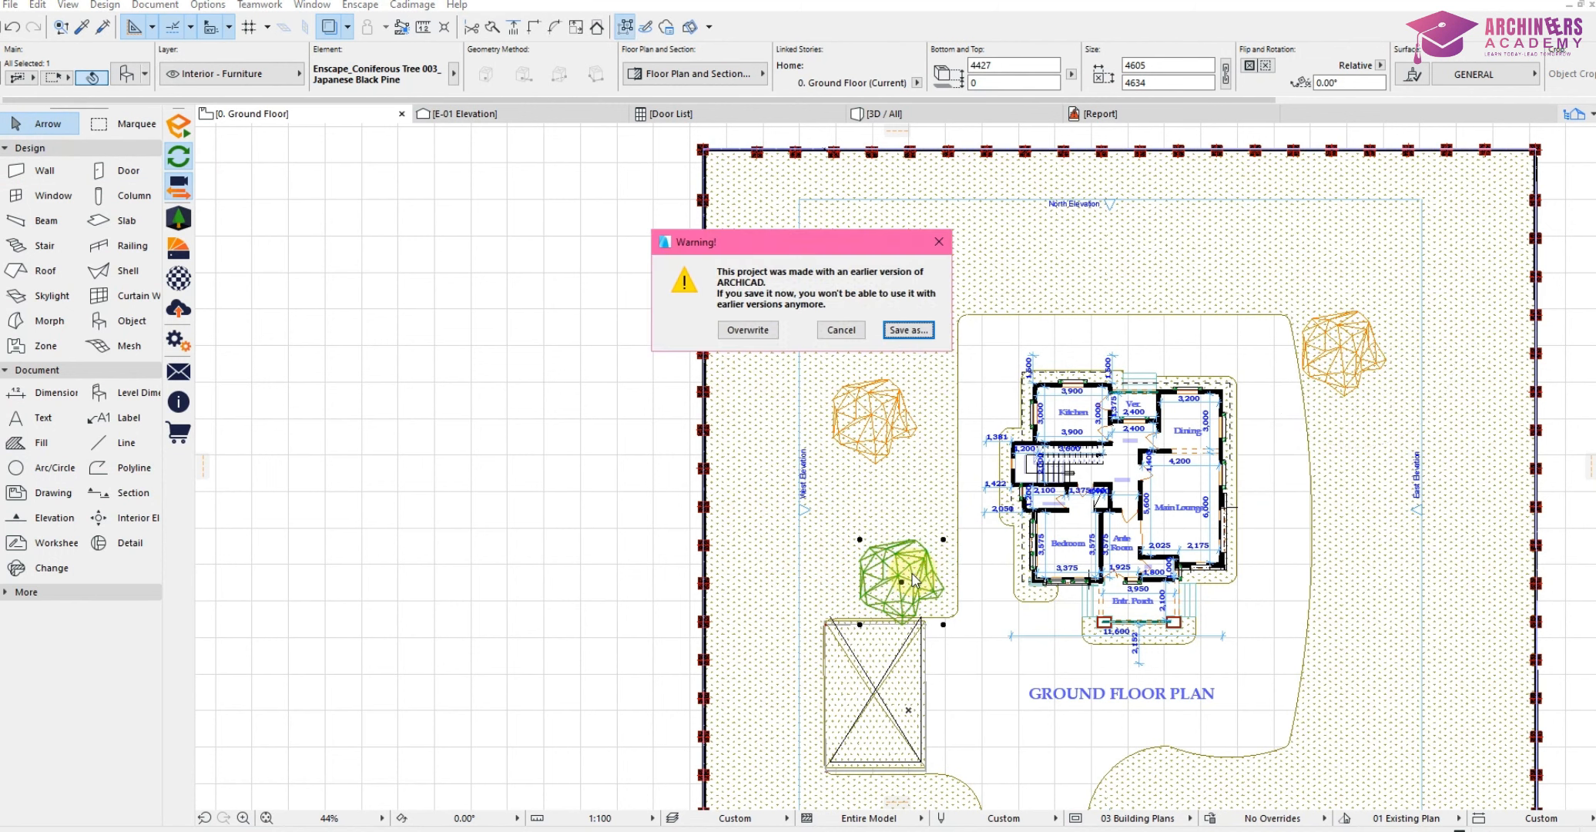
pyautogui.click(935, 244)
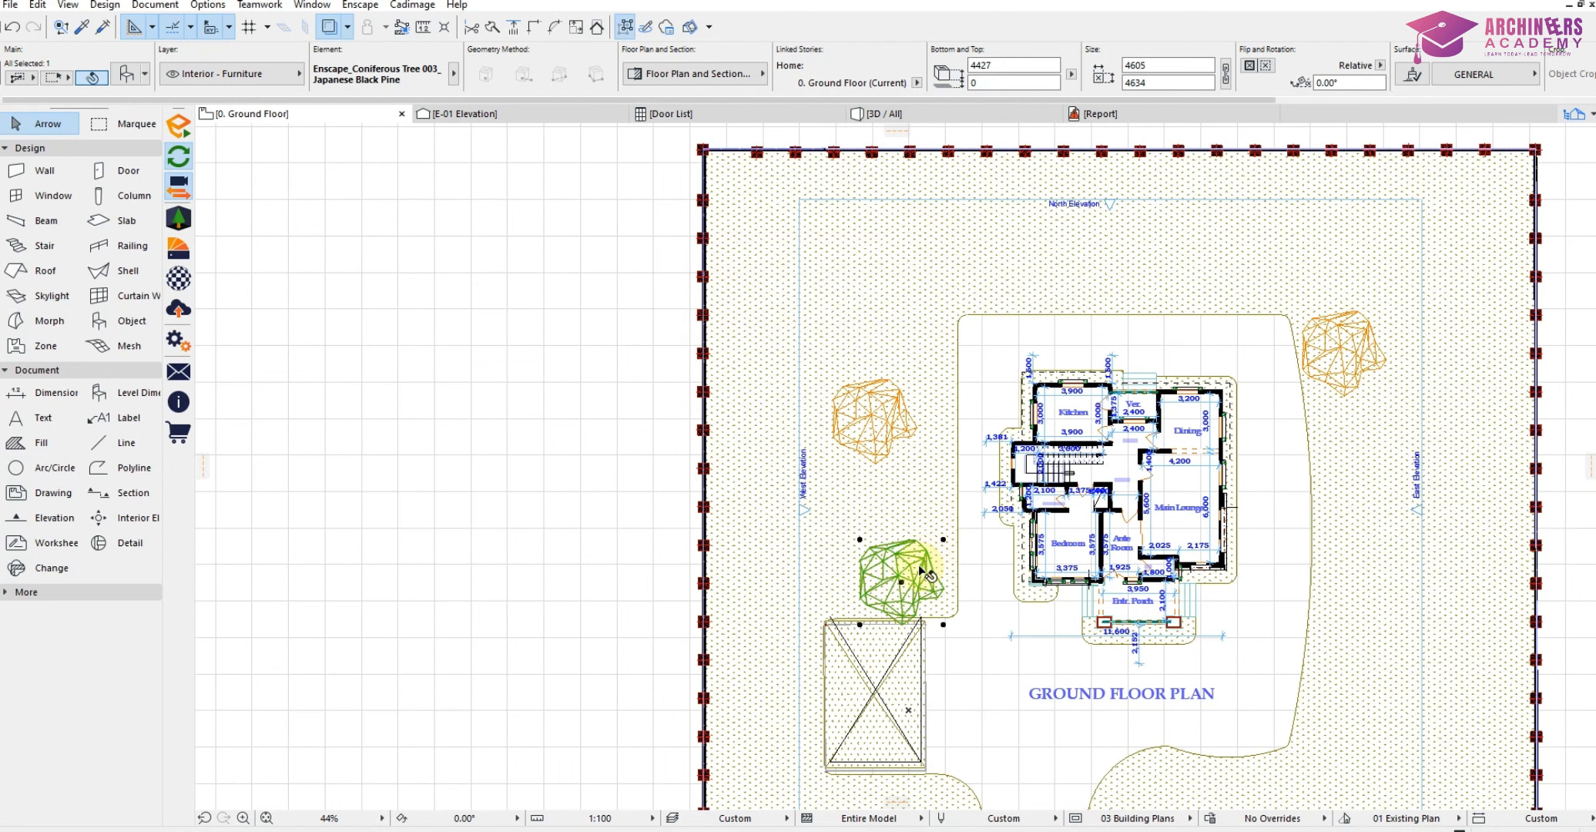
# Copy the pine to the lawn southeast of the house and to the lawn just south of the carport.
pyautogui.click(913, 570)
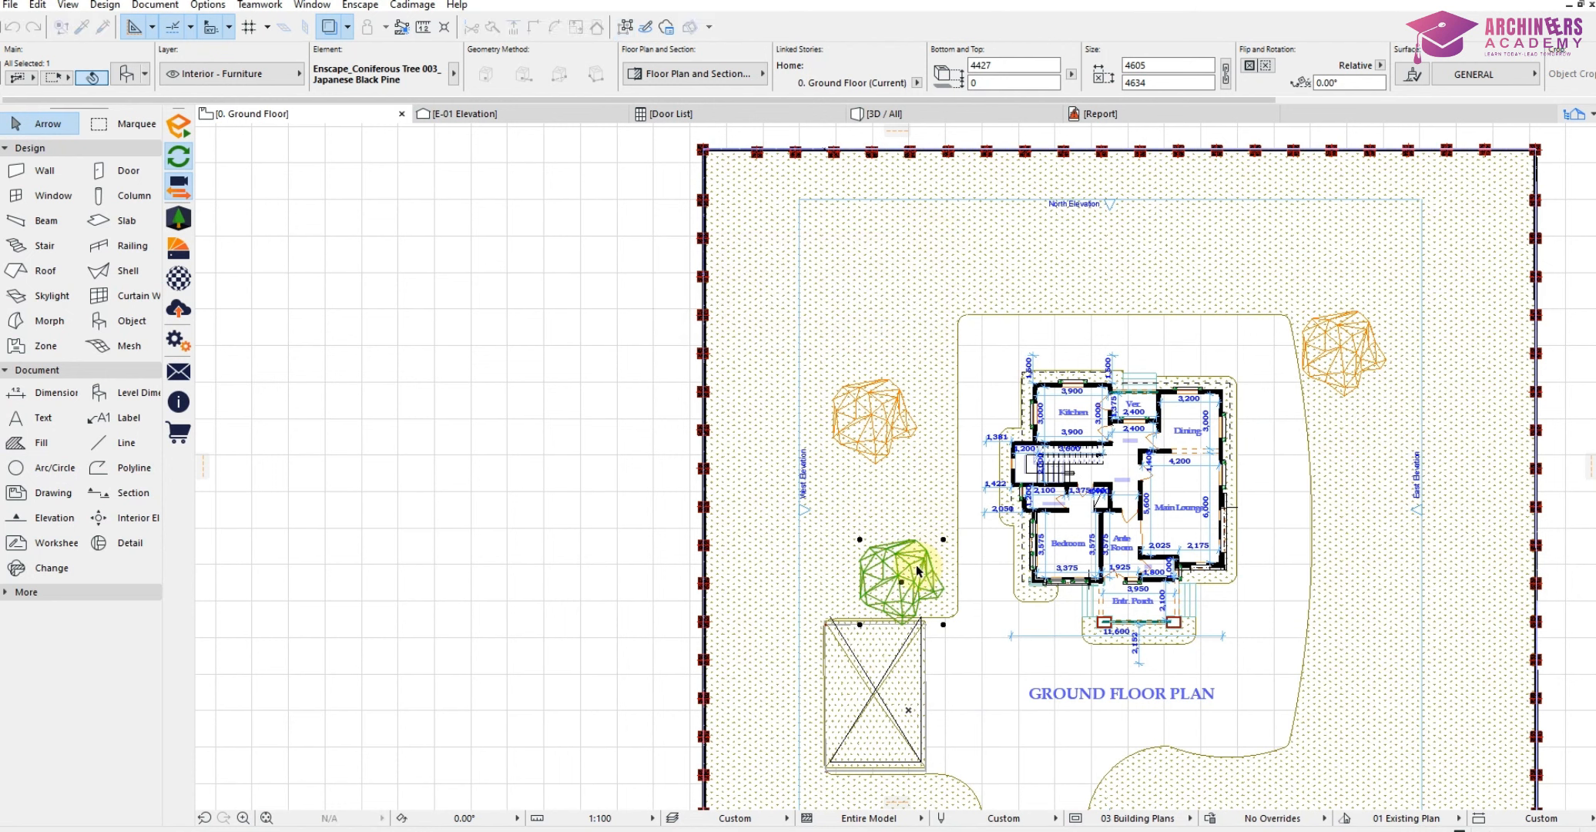
pyautogui.click(1360, 709)
pyautogui.click(1356, 713)
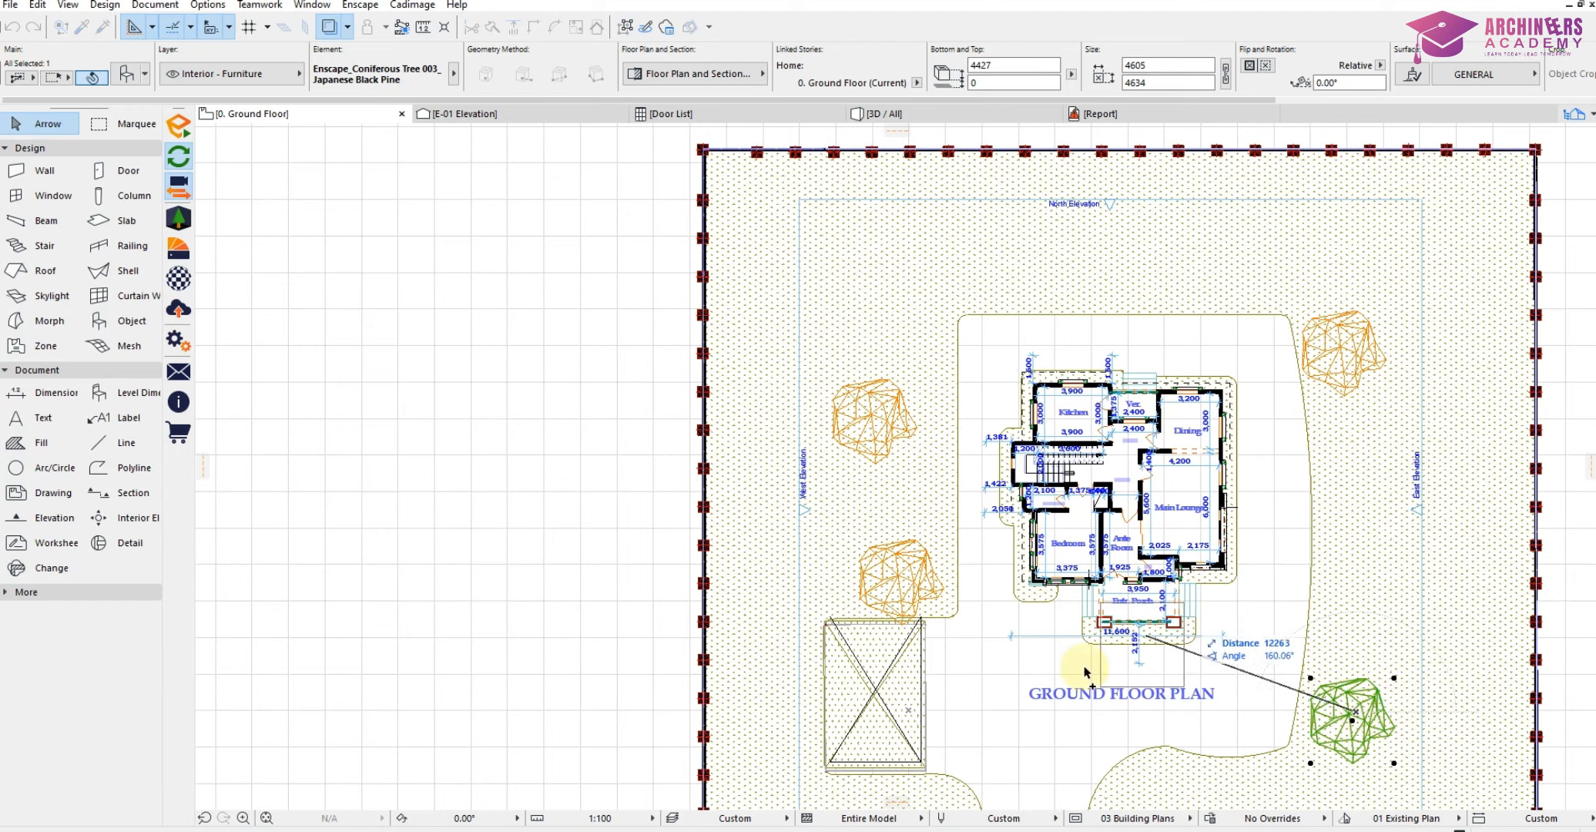
pyautogui.moveTo(1082, 668); pyautogui.dragTo(1083, 356, button='middle')
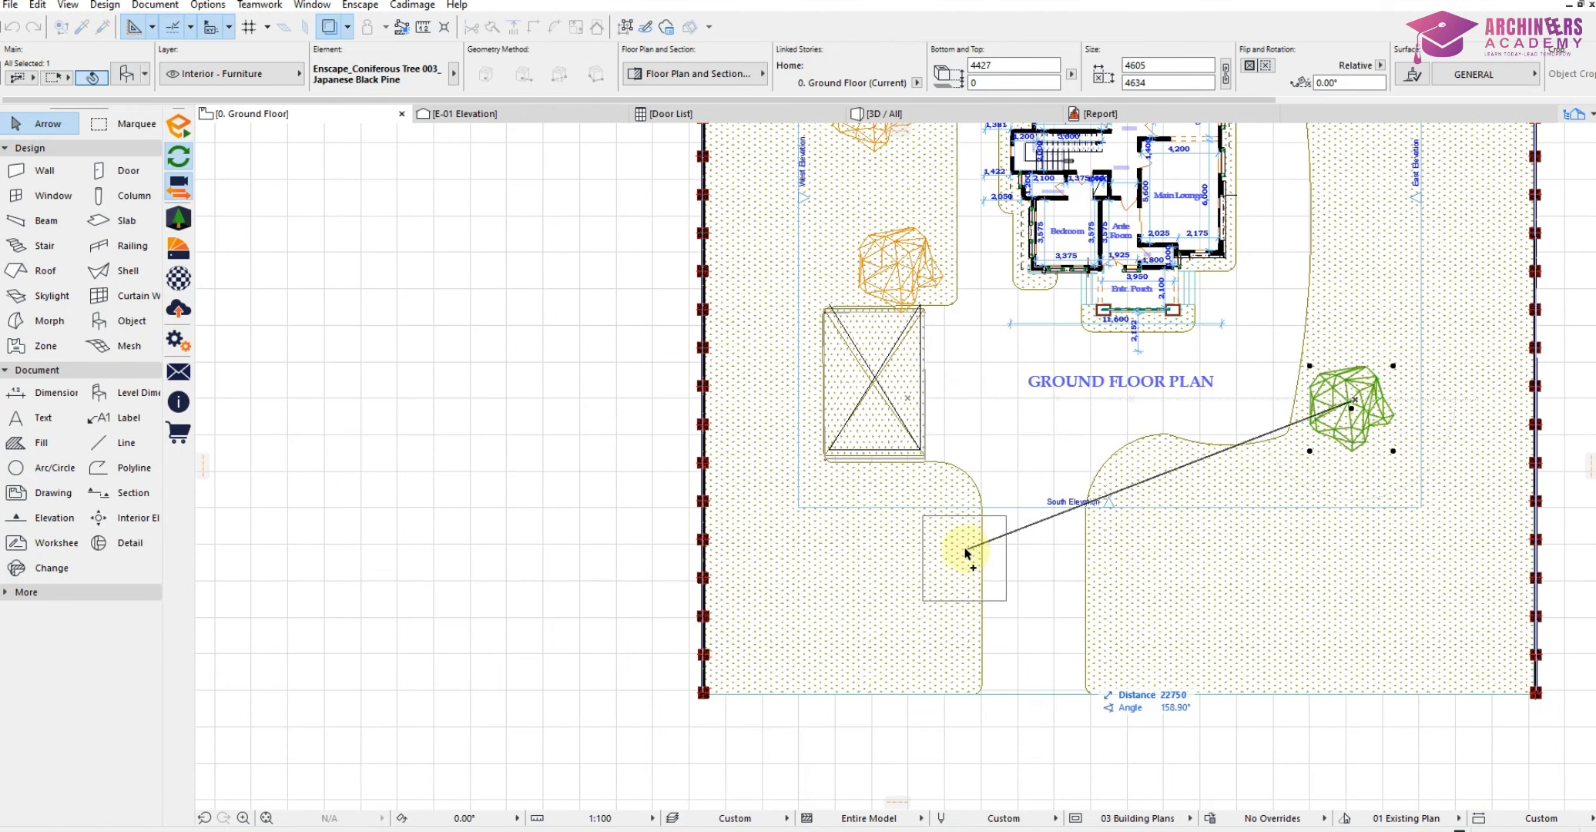
pyautogui.click(916, 529)
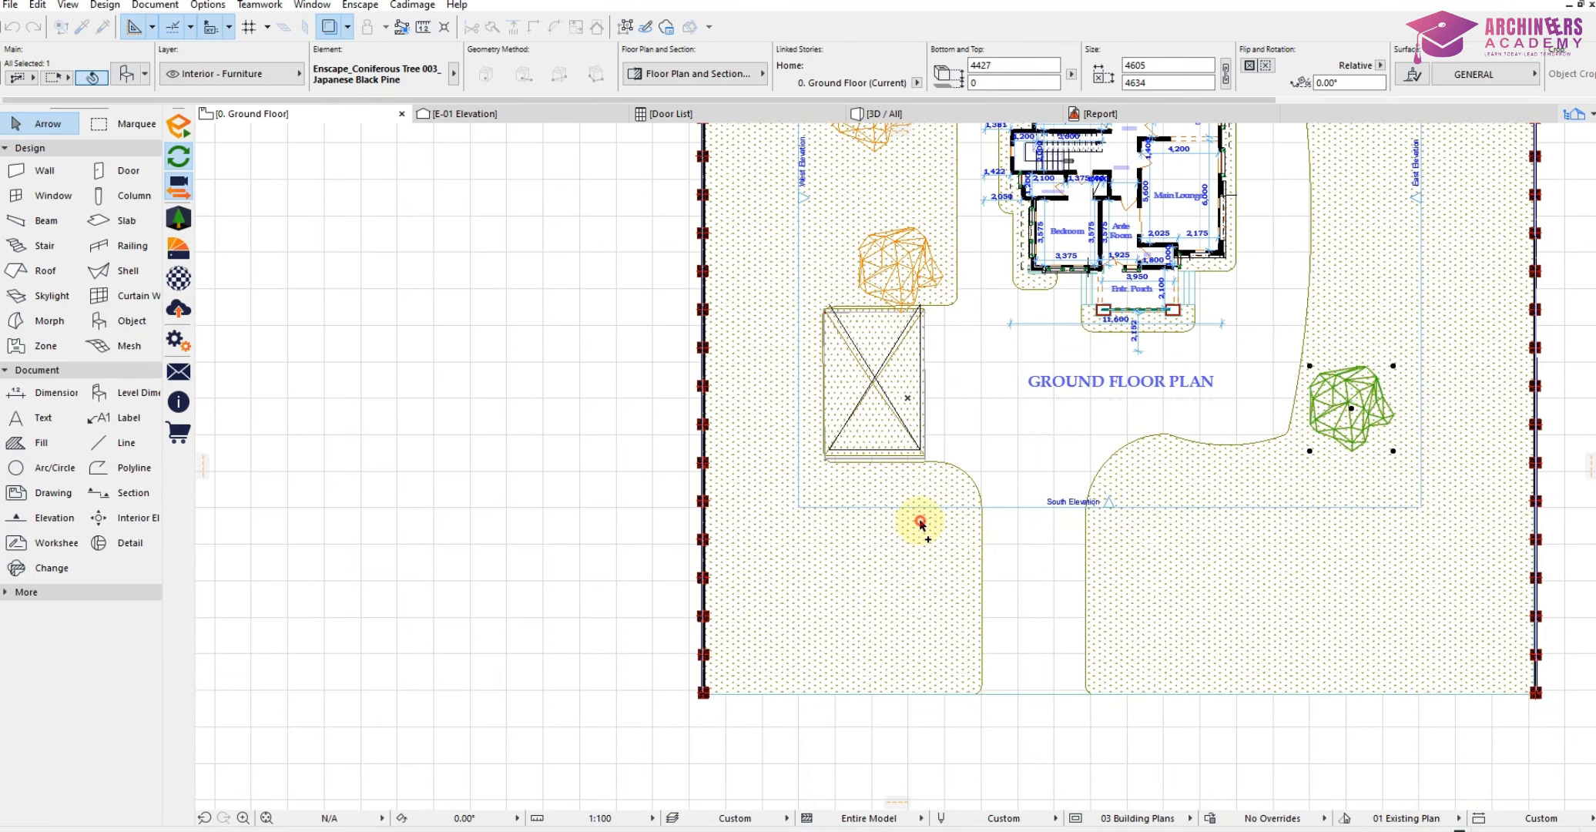
# Place Car 034 from the Vehicles category of the Enscape Asset Library outside the plot's west boundary wall.
pyautogui.click(178, 219)
pyautogui.click(191, 216)
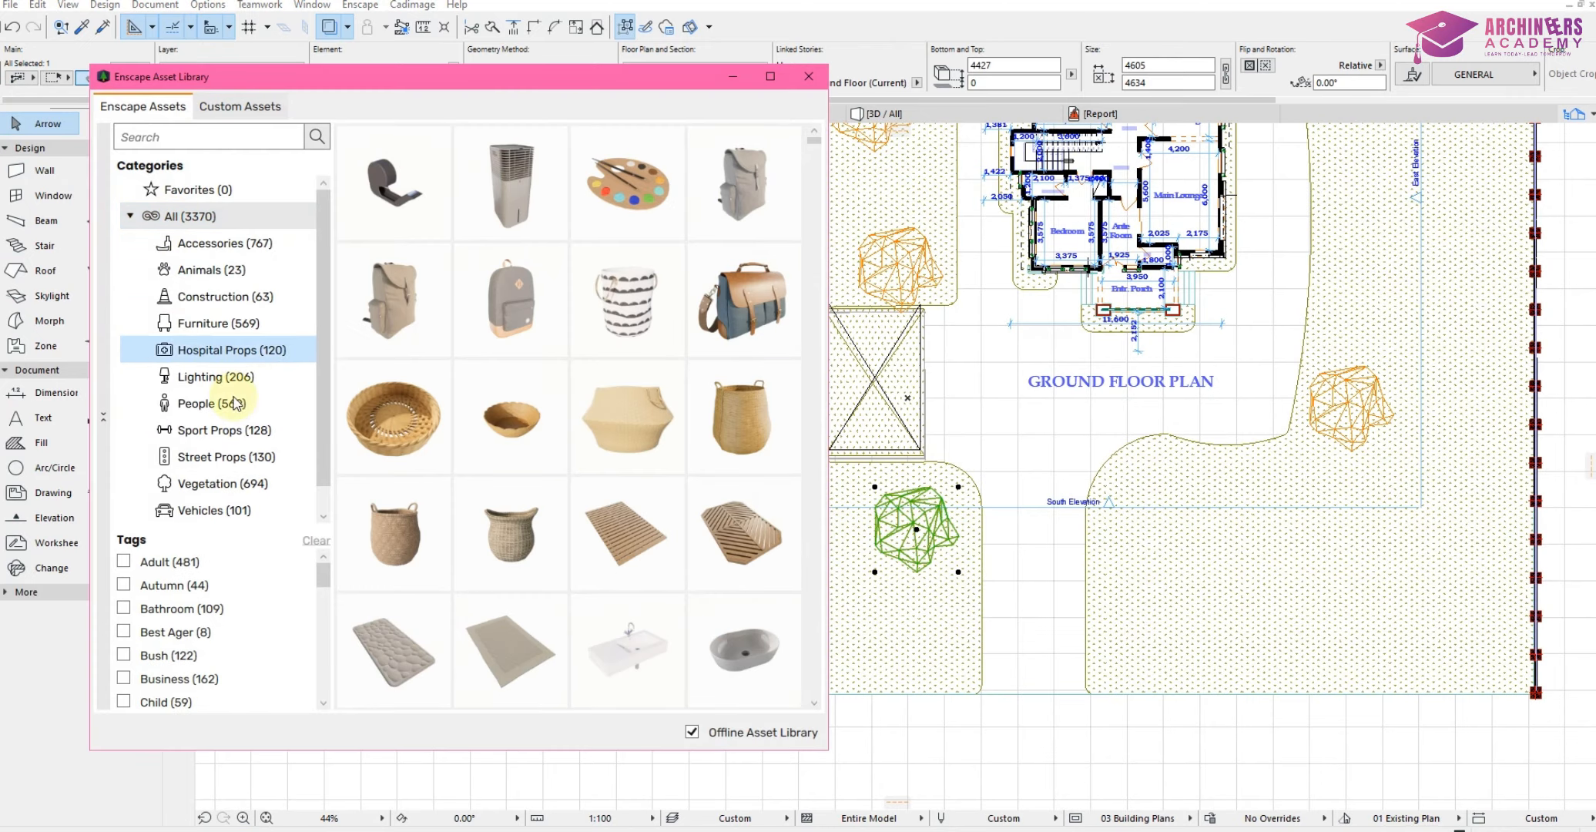
pyautogui.click(218, 518)
pyautogui.scroll(-6, 589, 425)
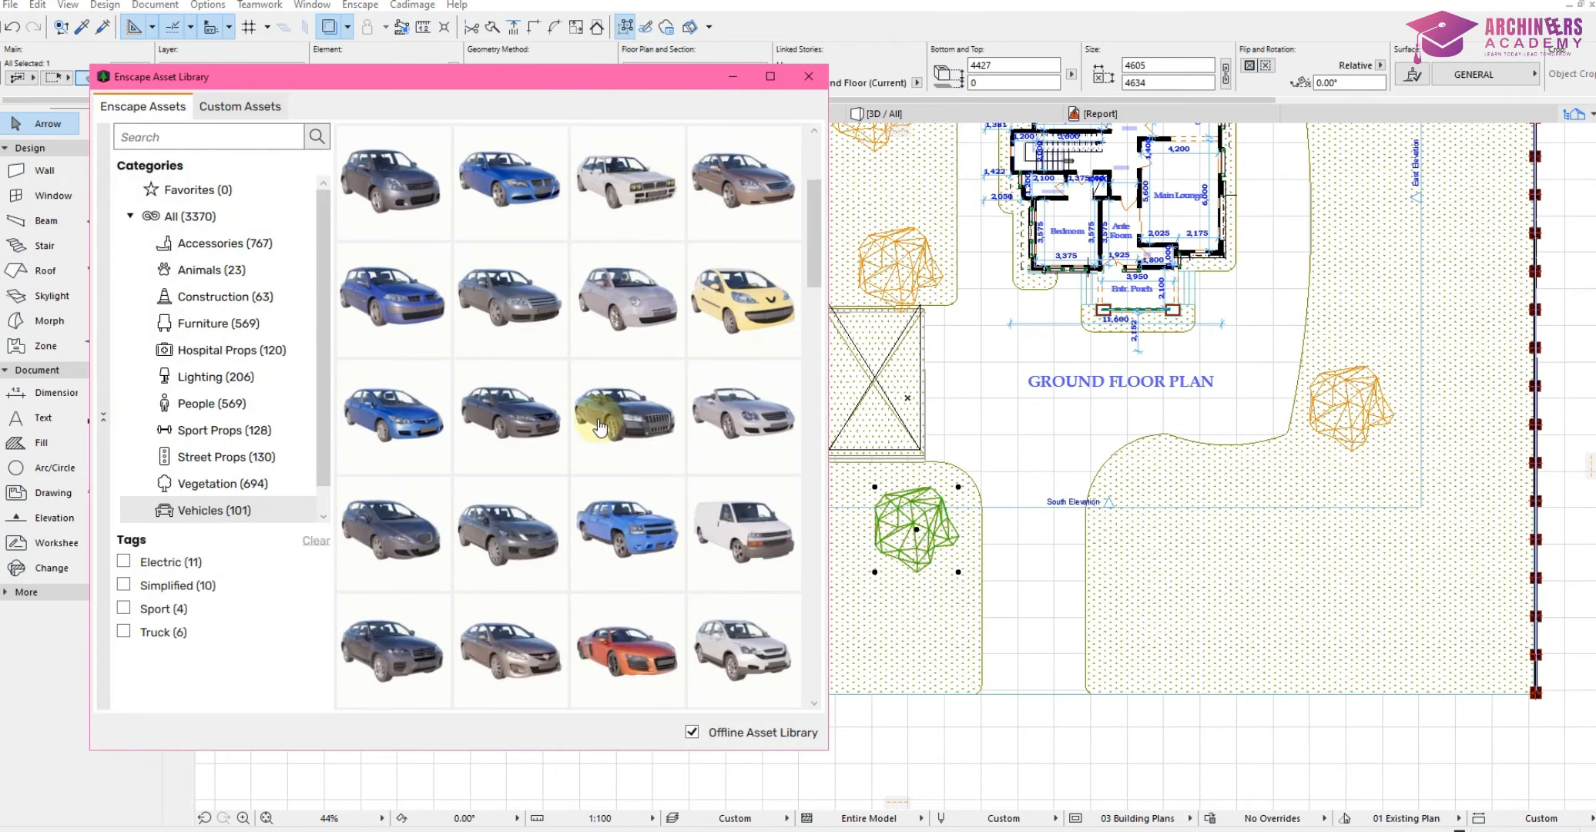
pyautogui.scroll(4, 589, 426)
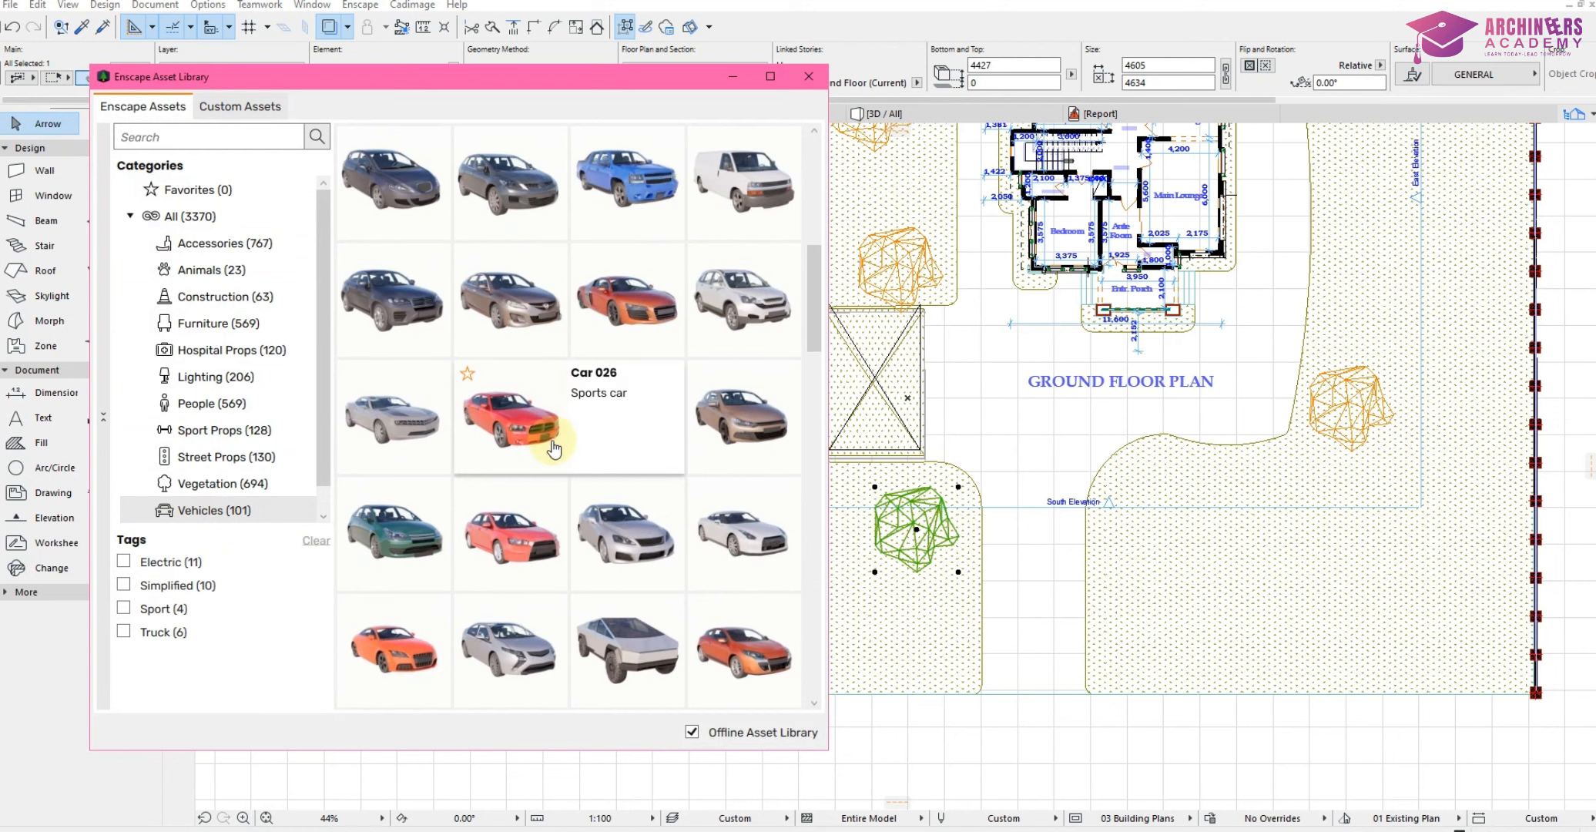
pyautogui.click(608, 647)
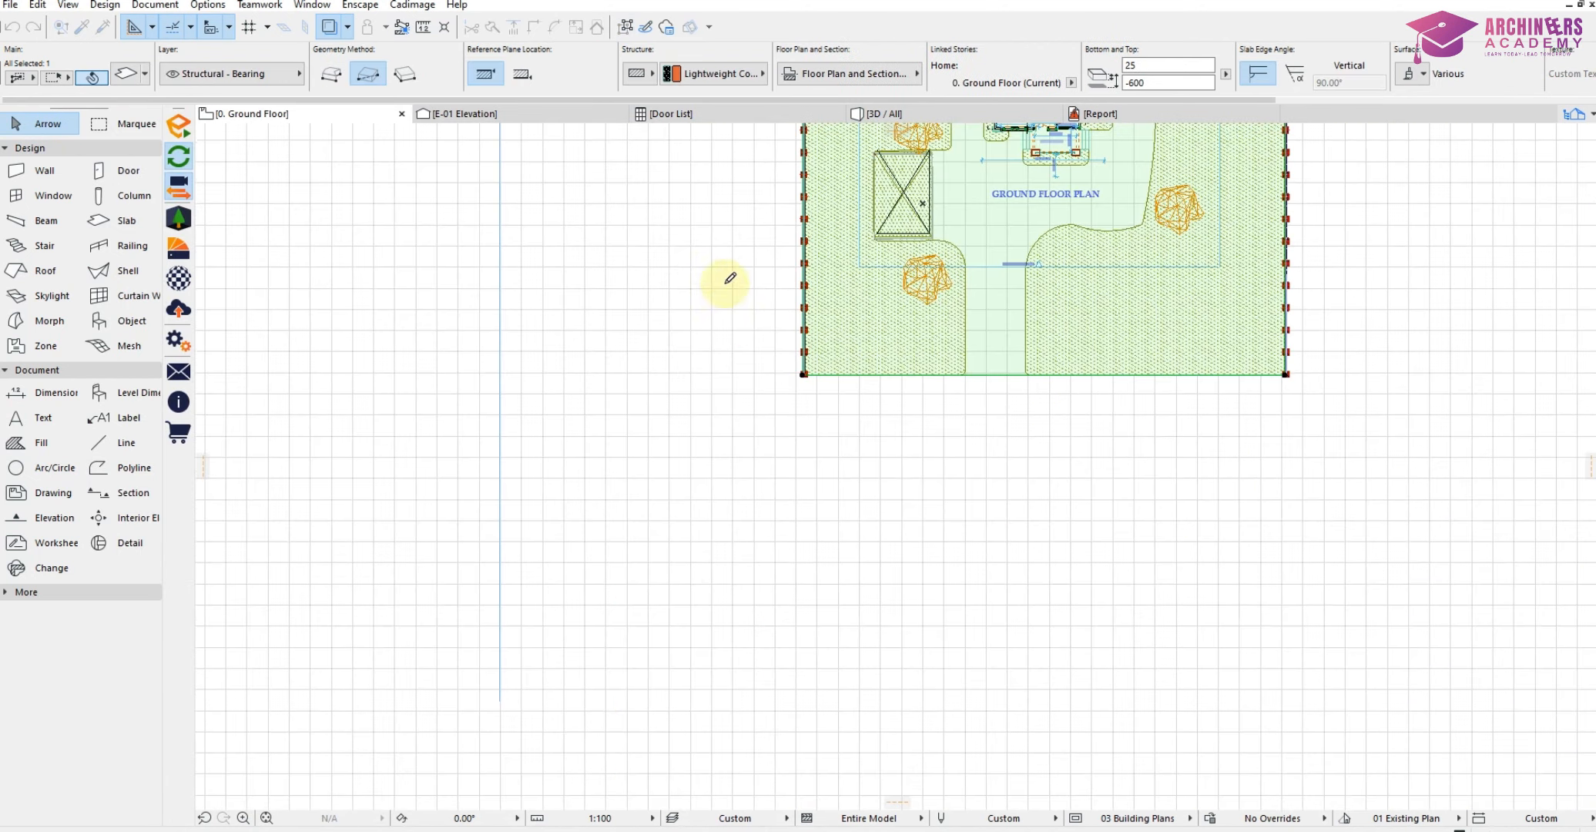
pyautogui.click(701, 273)
# Rotate the placed car 90° about its centre so that it lies horizontally on the plan.
pyautogui.scroll(5, 717, 248)
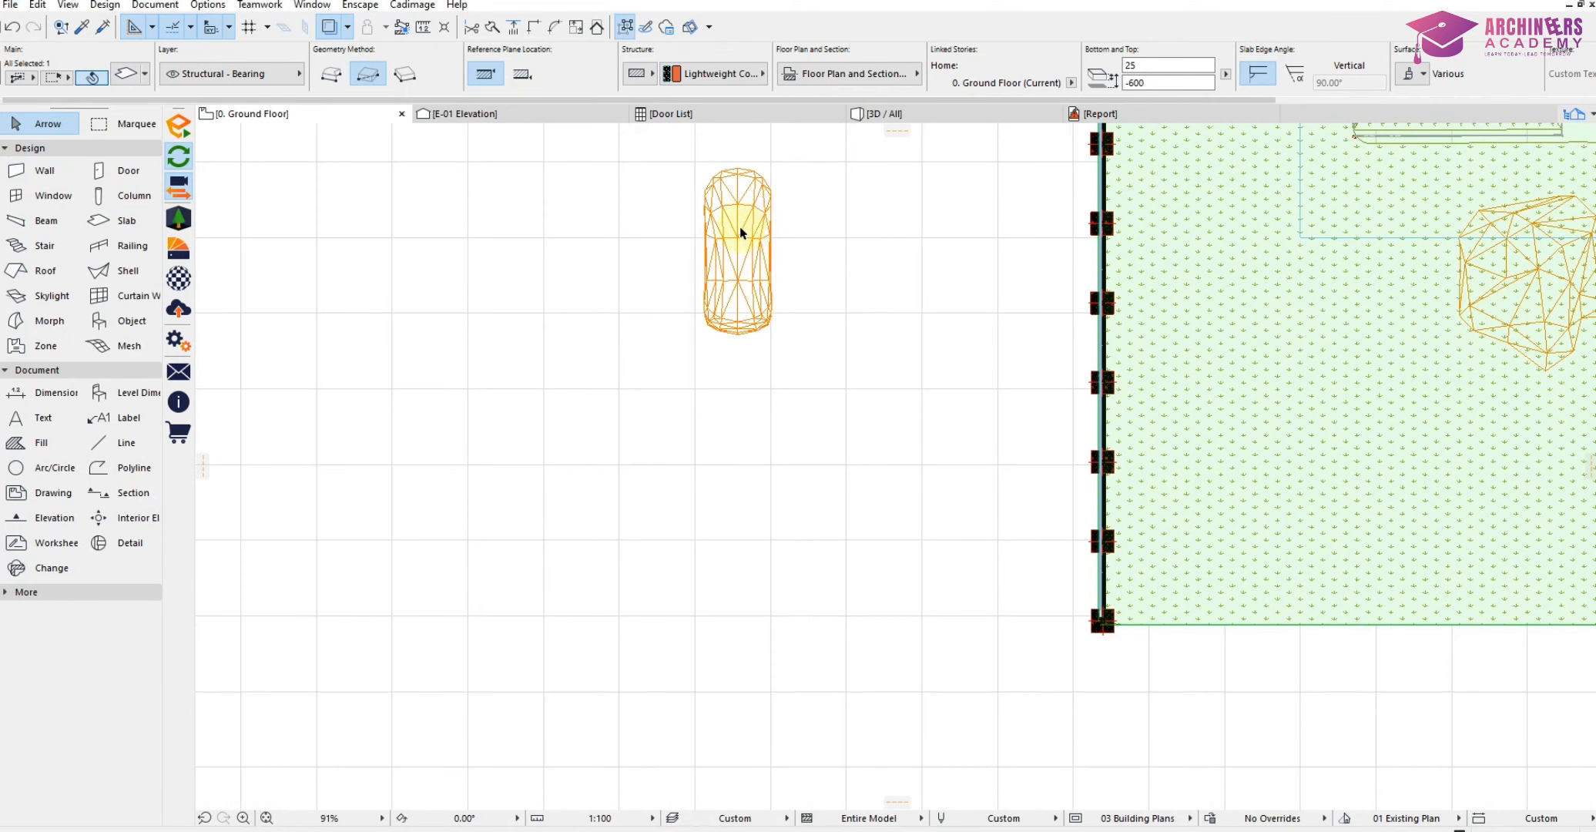
pyautogui.click(734, 225)
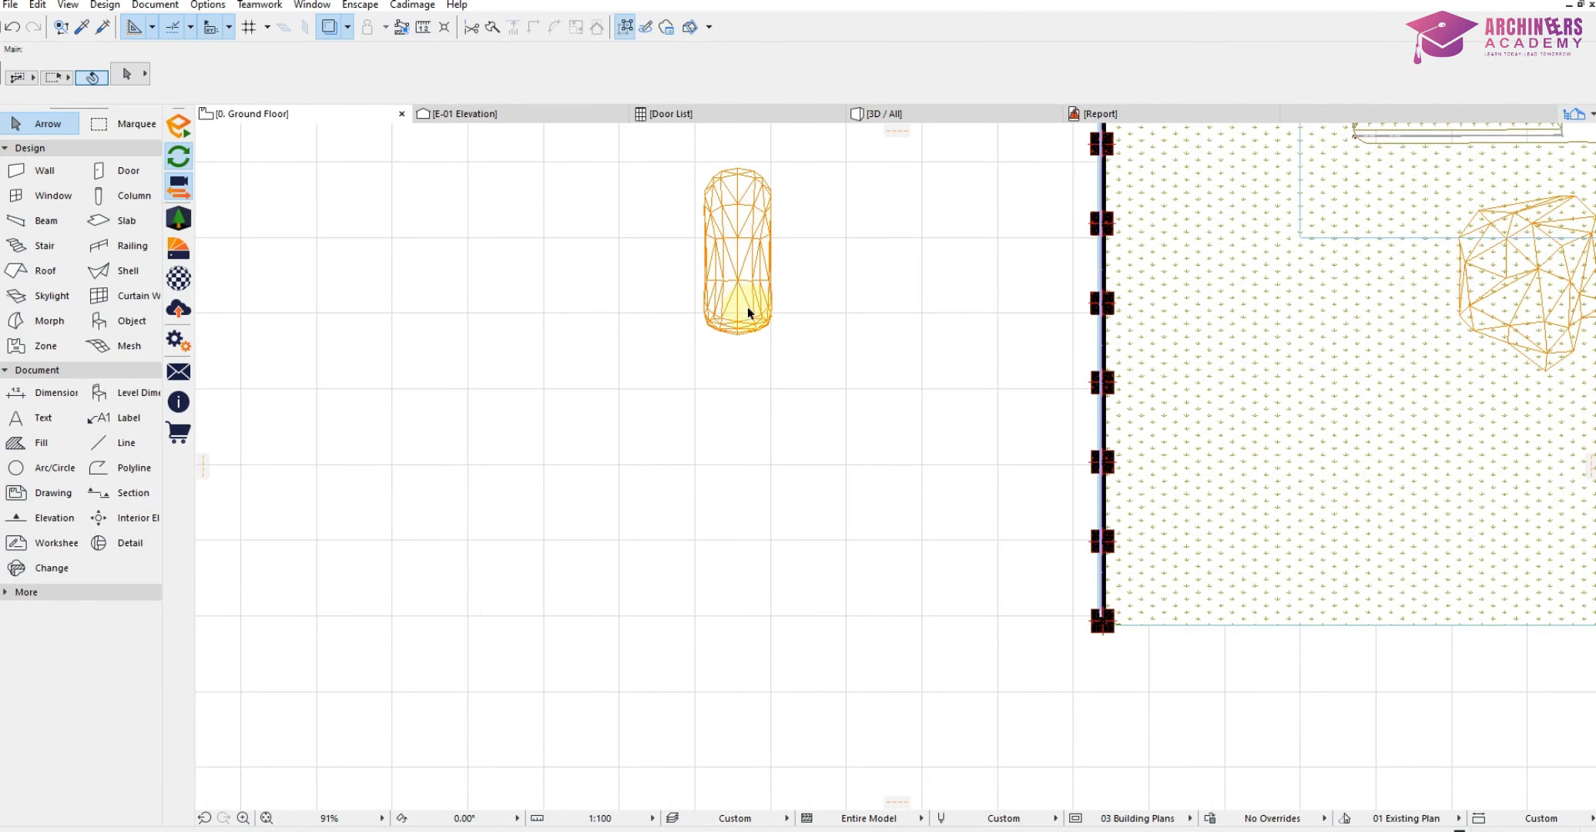
pyautogui.click(774, 289)
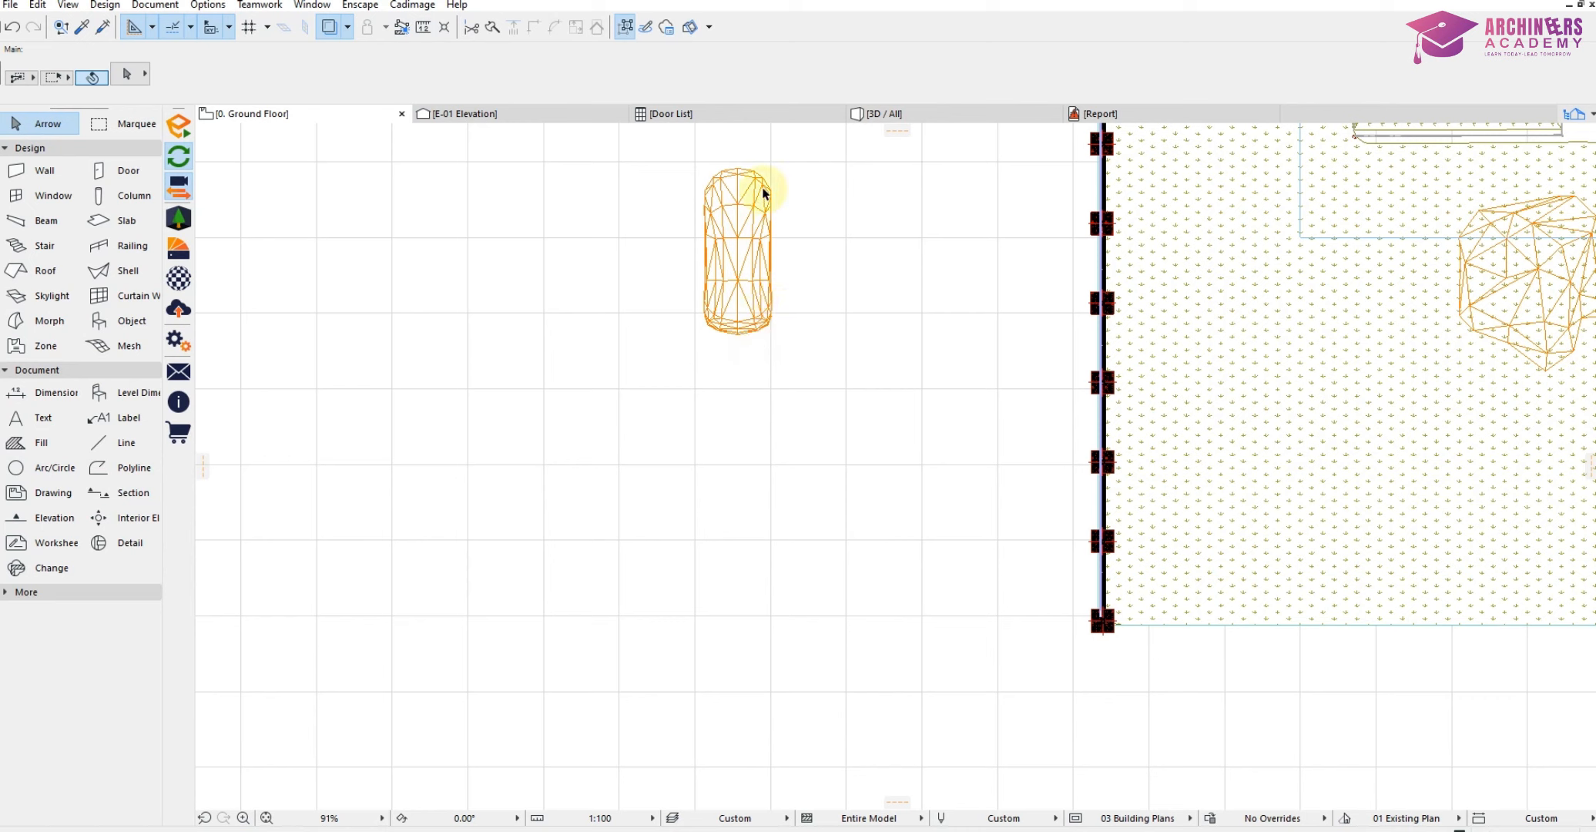
pyautogui.moveTo(787, 157); pyautogui.dragTo(701, 413)
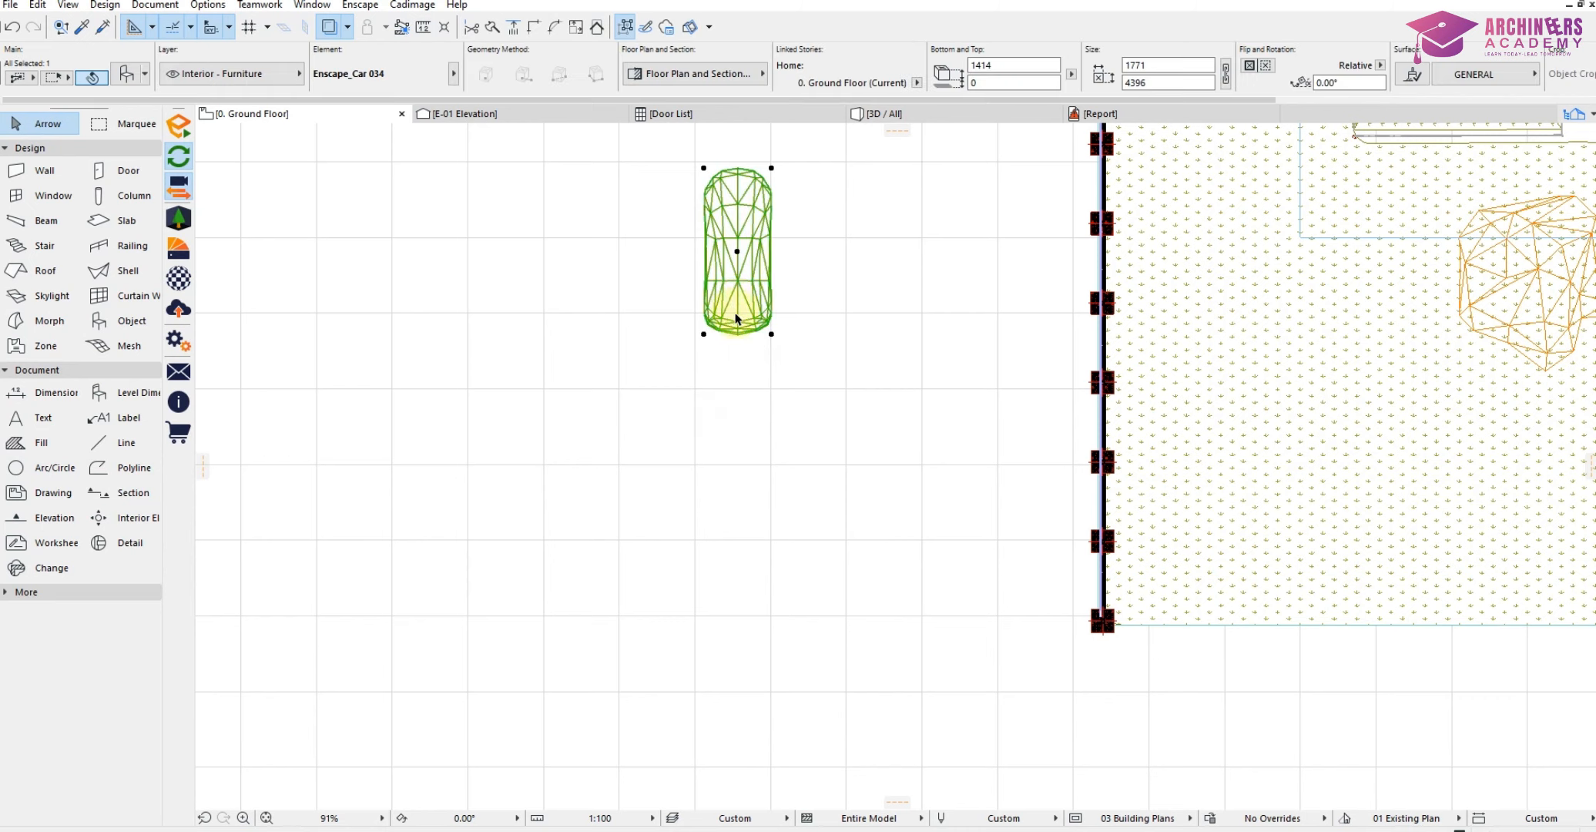
pyautogui.hotkey('ctrl', 'e')
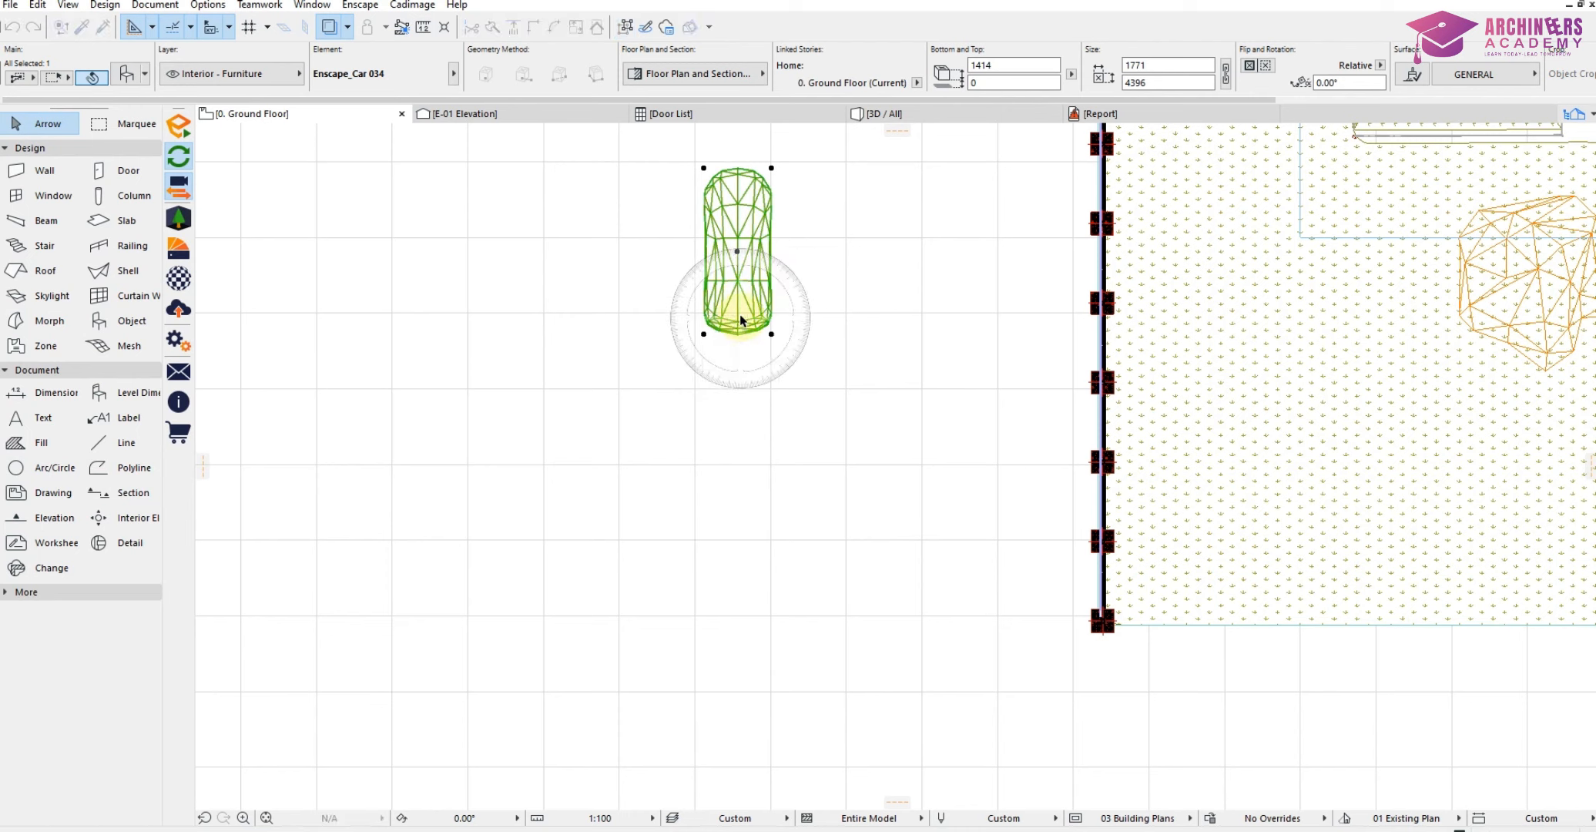
pyautogui.click(738, 250)
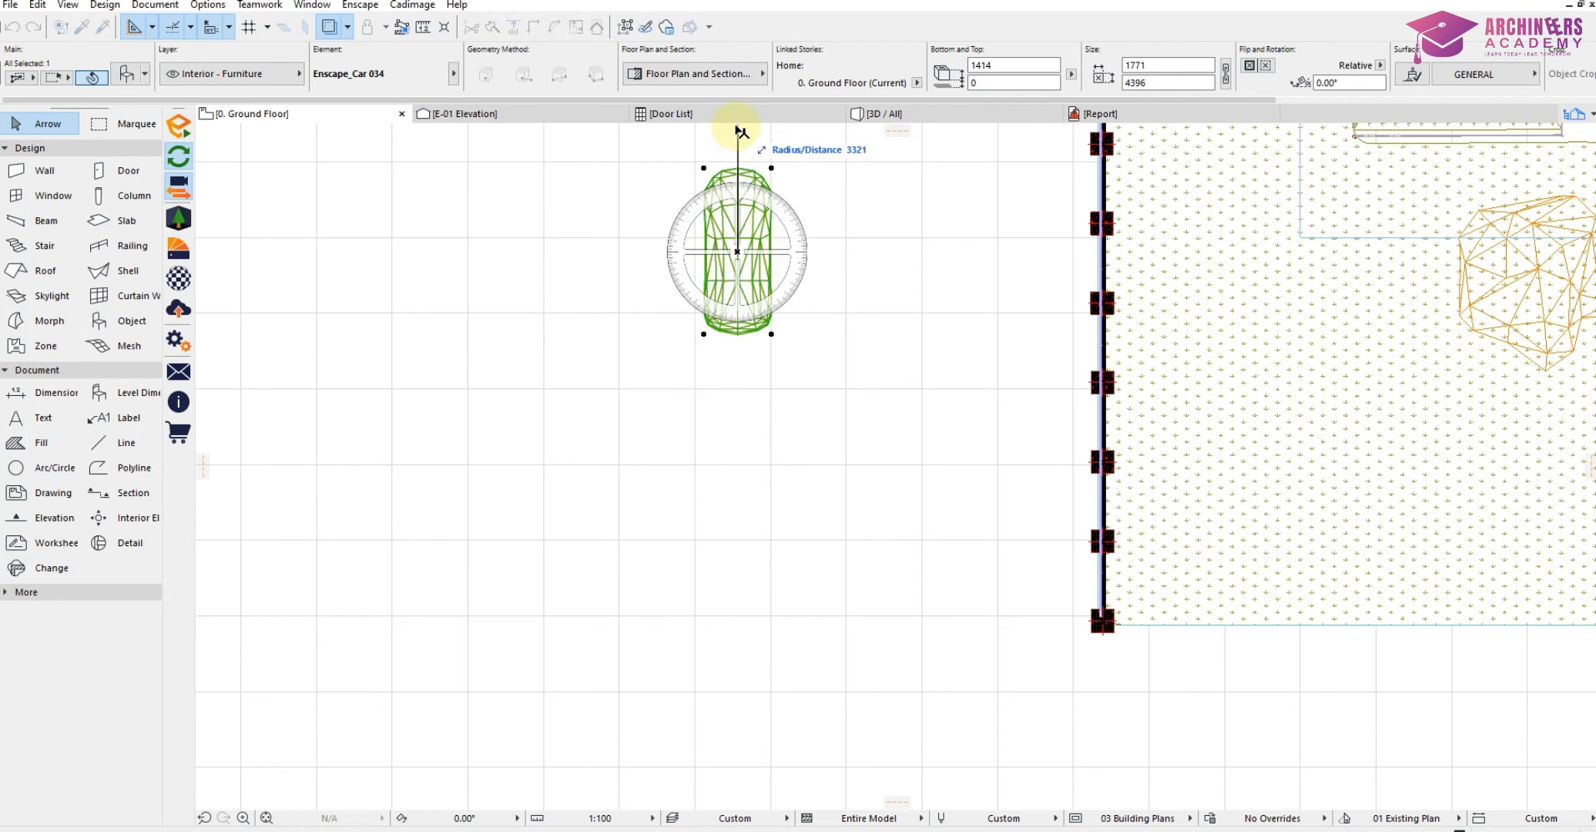
pyautogui.click(738, 125)
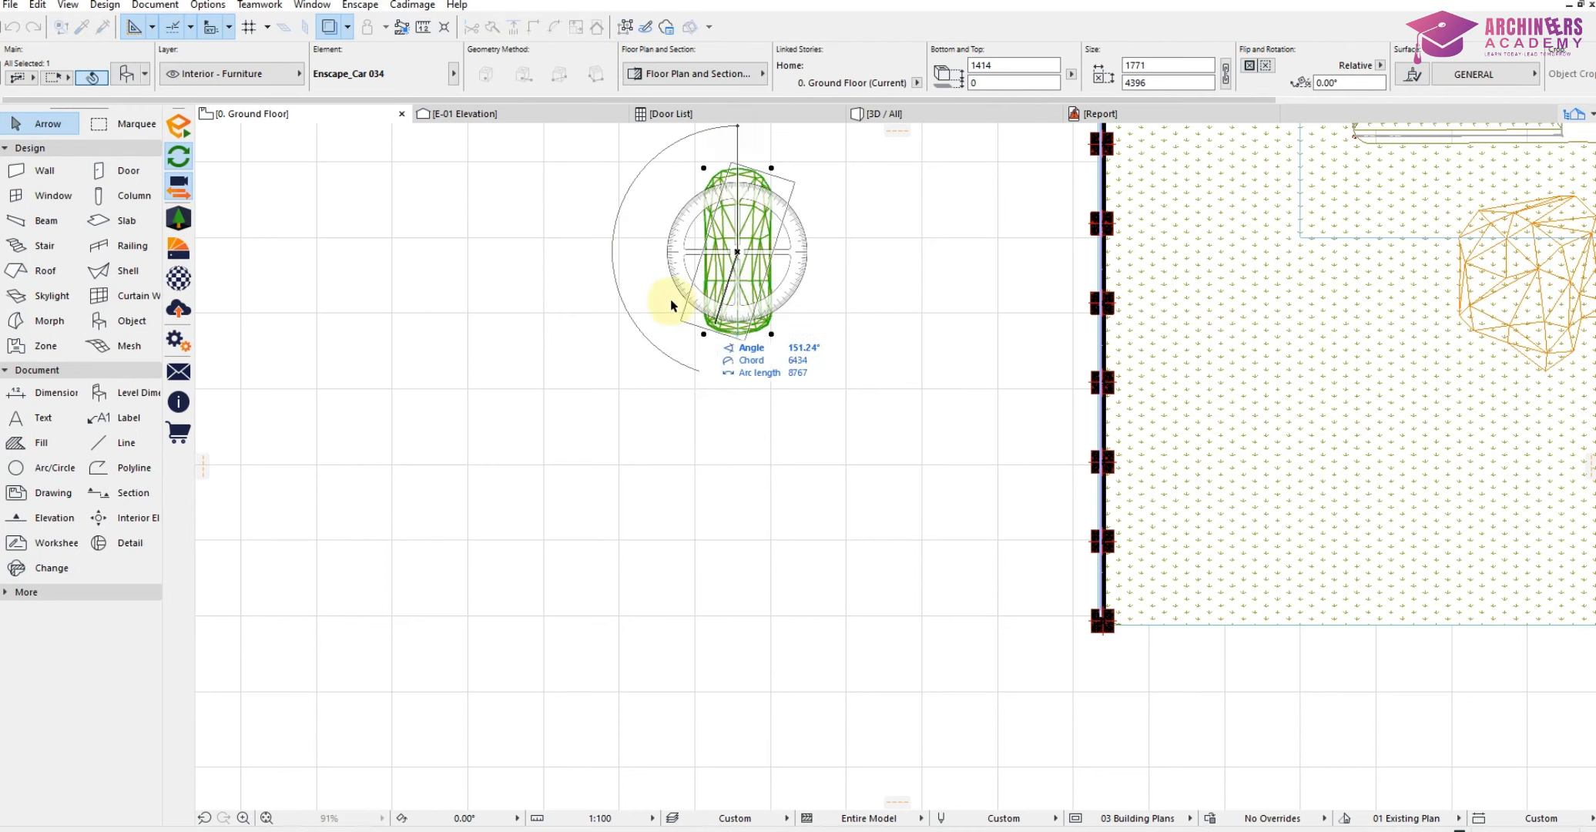
pyautogui.click(535, 256)
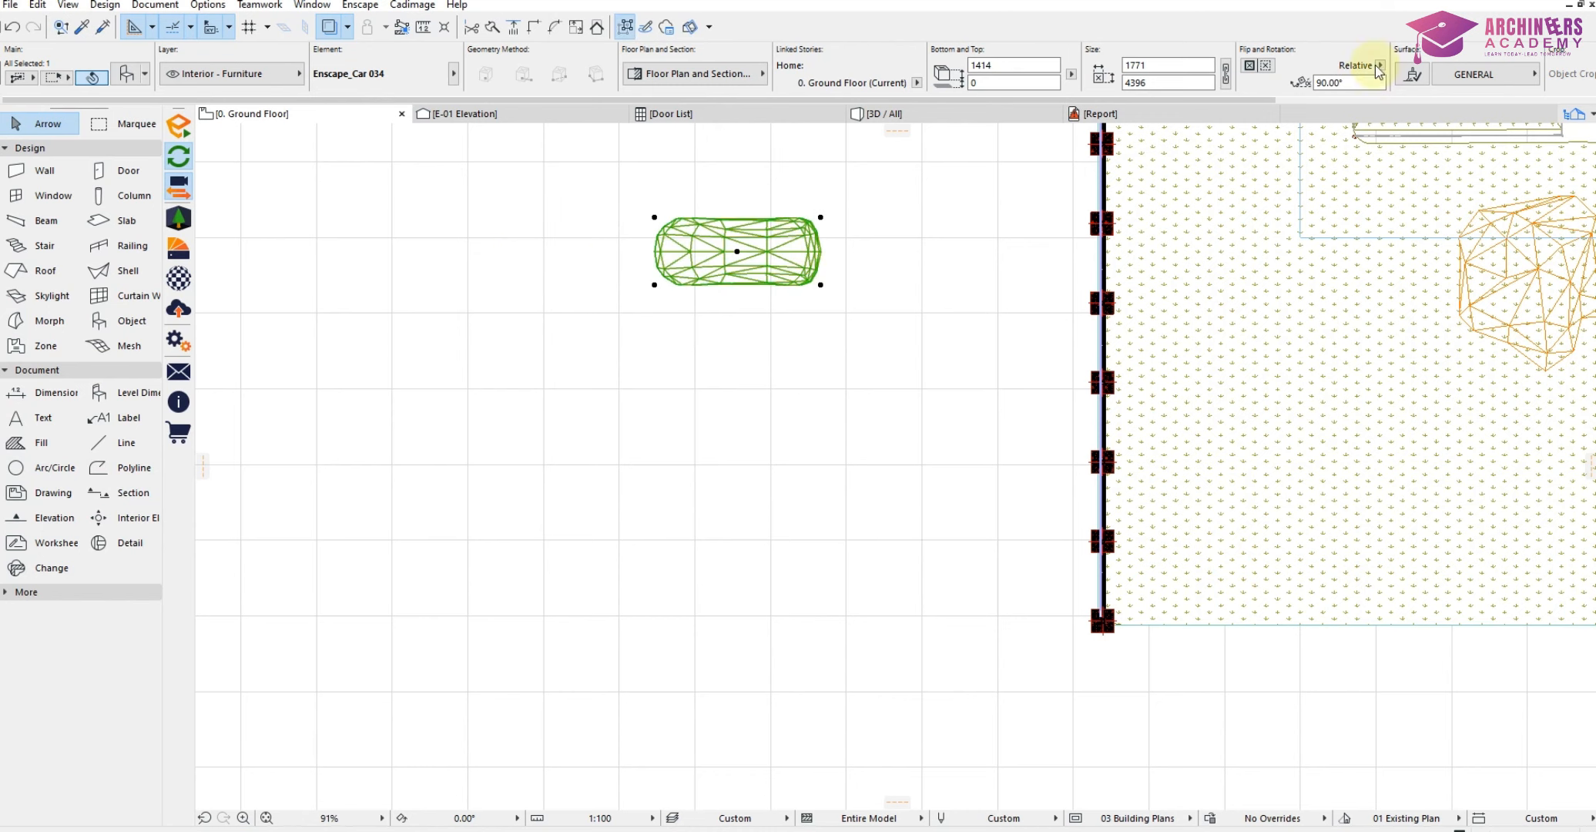
# Set the car's base elevation to -600 and copy it into the southern bay of the carport.
pyautogui.click(994, 83)
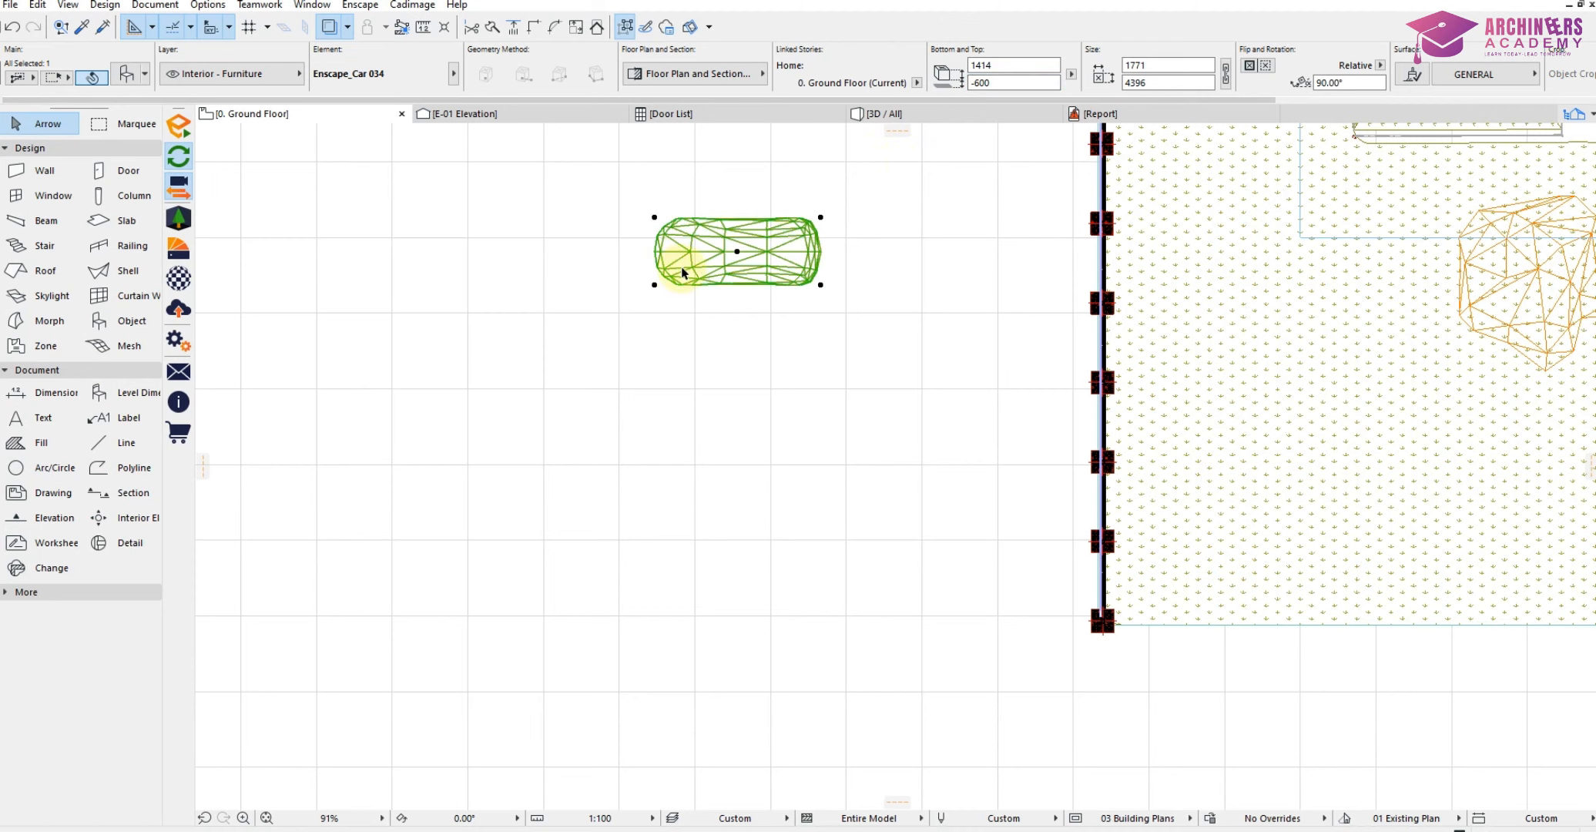
pyautogui.hotkey('ctrl', 'd')
pyautogui.click(736, 251)
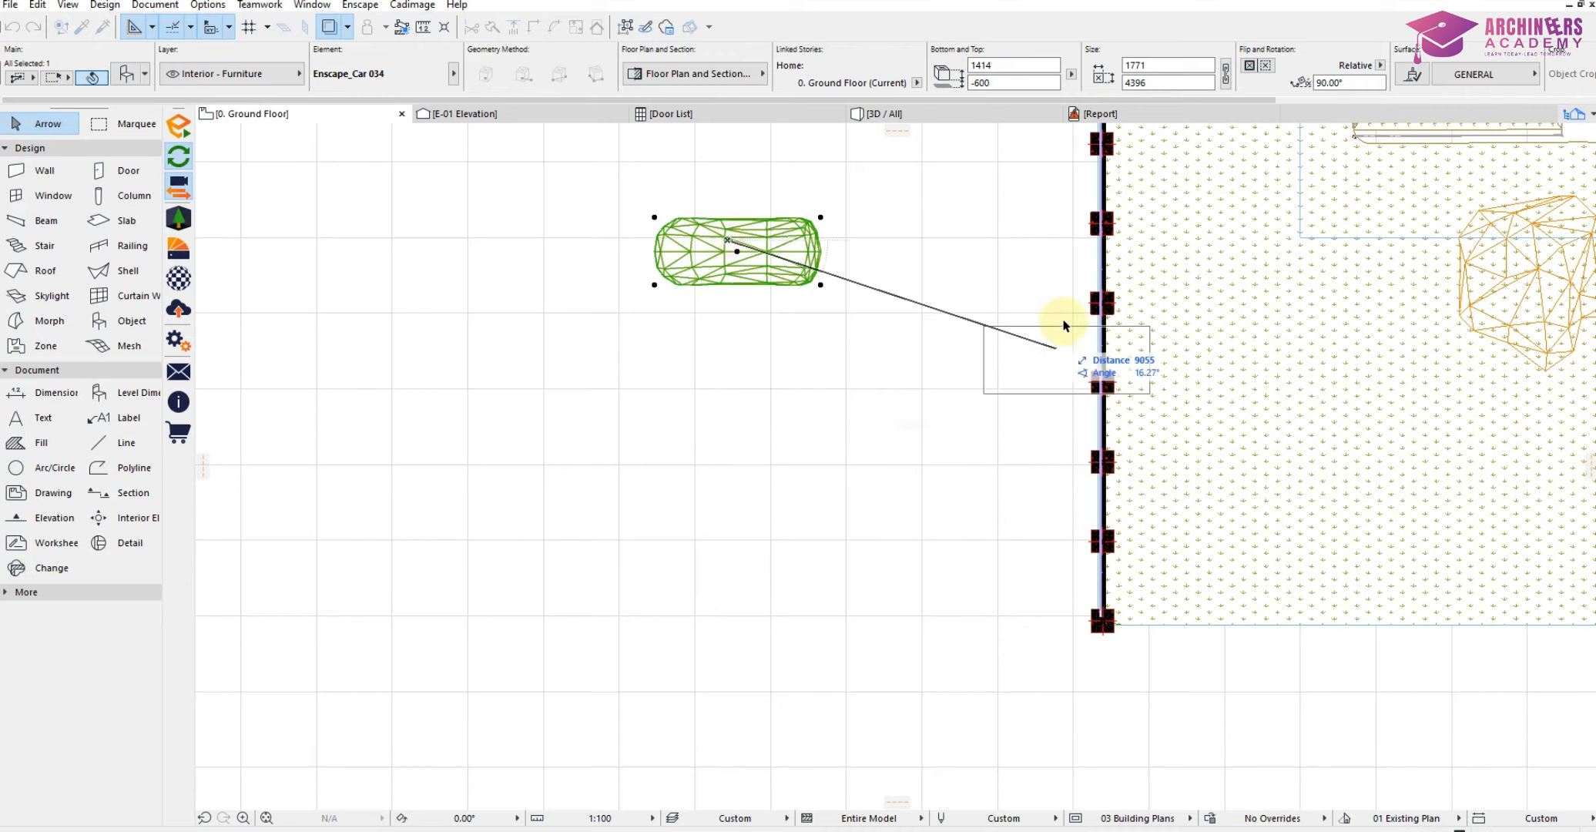
pyautogui.moveTo(1054, 328); pyautogui.dragTo(574, 505, button='middle')
pyautogui.scroll(-1, 883, 460)
pyautogui.moveTo(884, 459); pyautogui.dragTo(943, 583, button='middle')
pyautogui.scroll(-1, 943, 583)
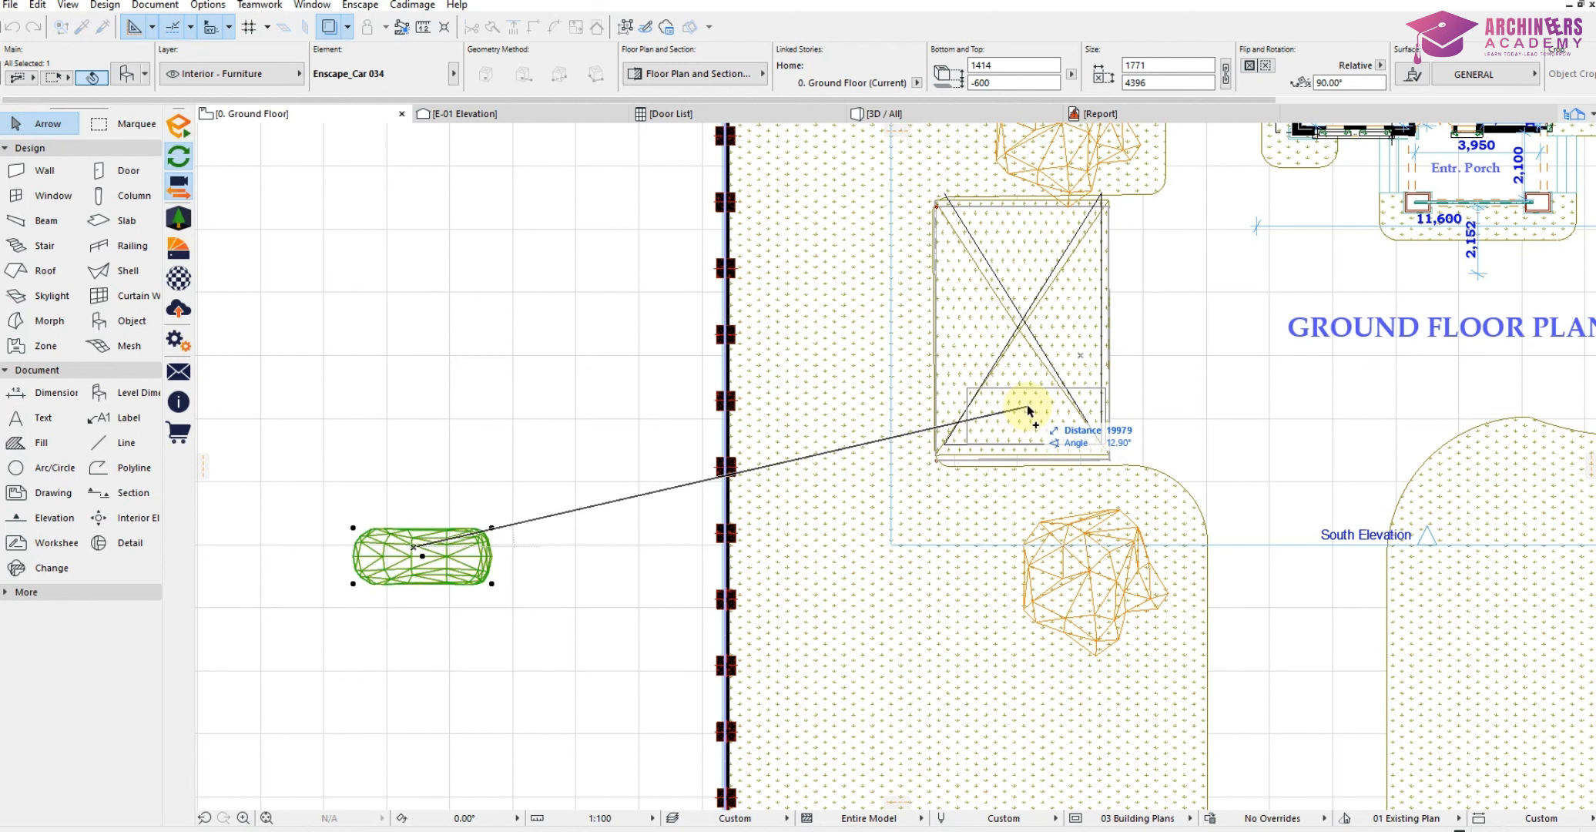
pyautogui.click(1028, 410)
# Copy the original car from outside the west boundary wall into the northern bay of the carport.
pyautogui.click(307, 493)
pyautogui.click(501, 631)
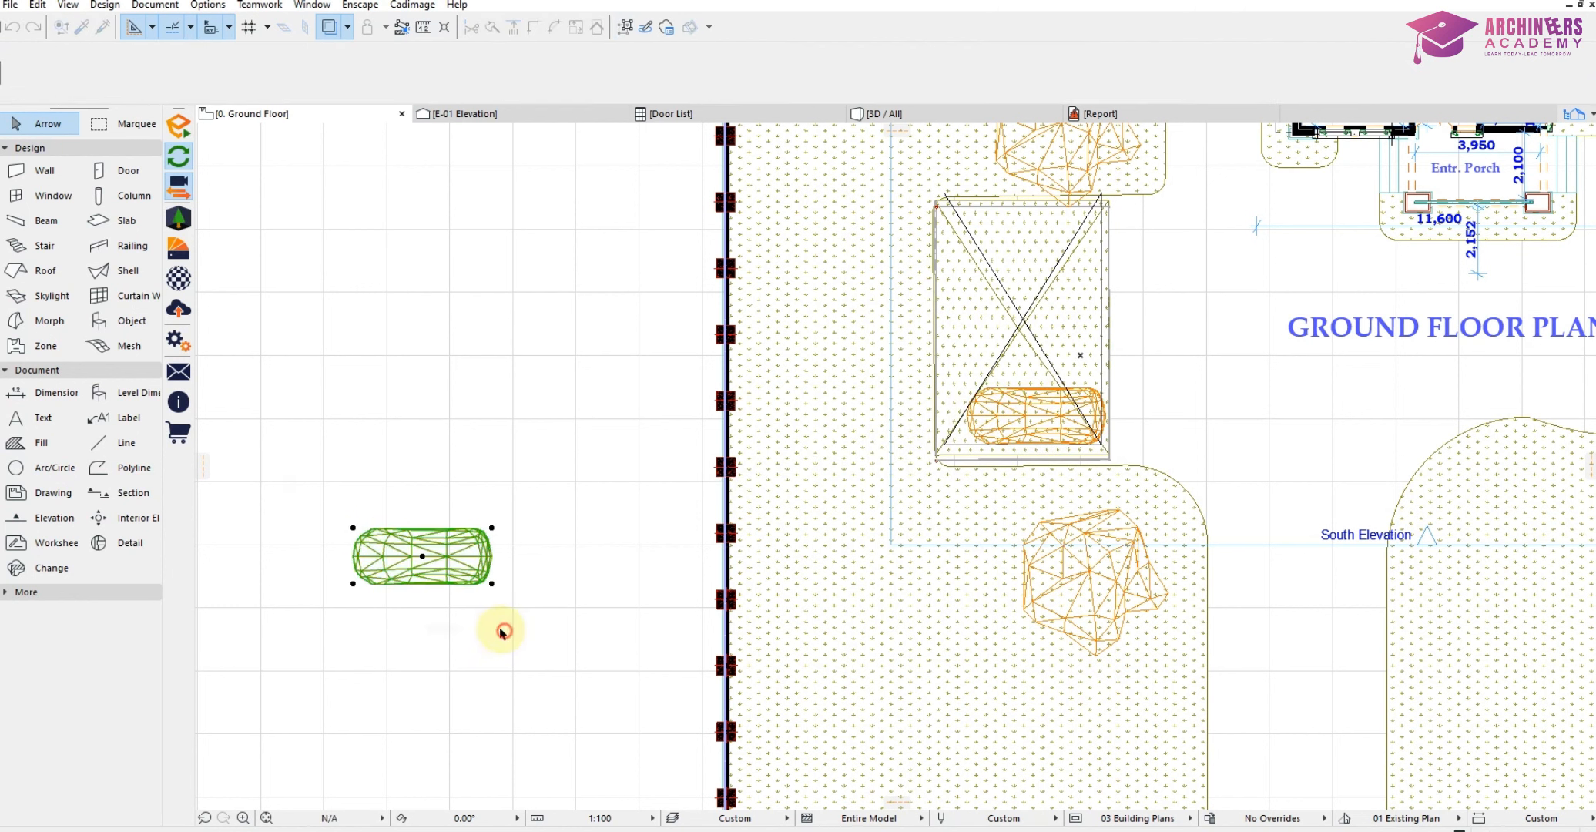
pyautogui.hotkey('ctrl', 'shift', 'd')
pyautogui.click(422, 541)
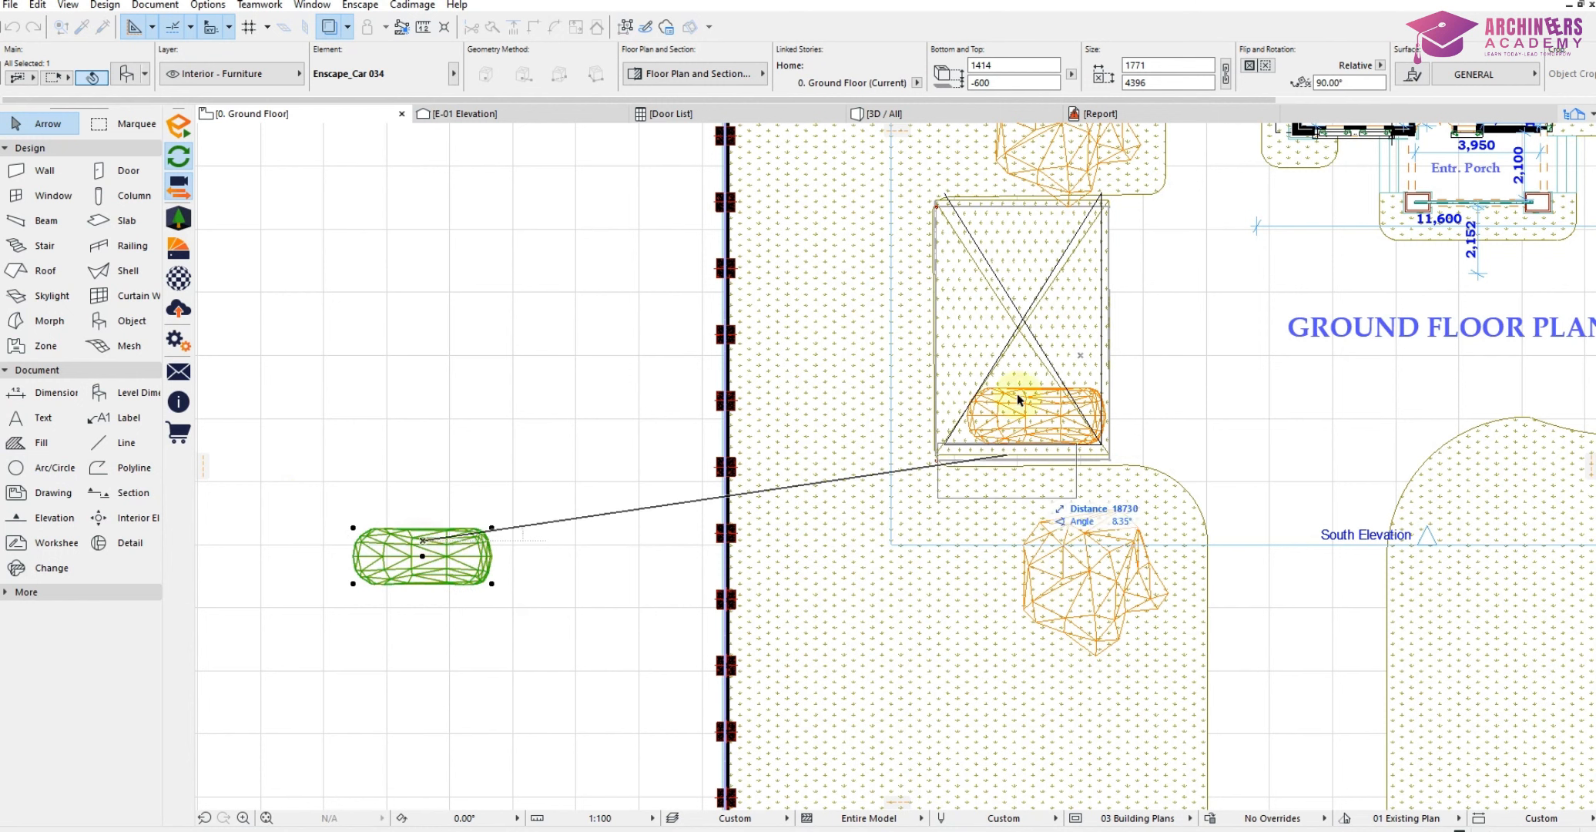
pyautogui.click(1039, 262)
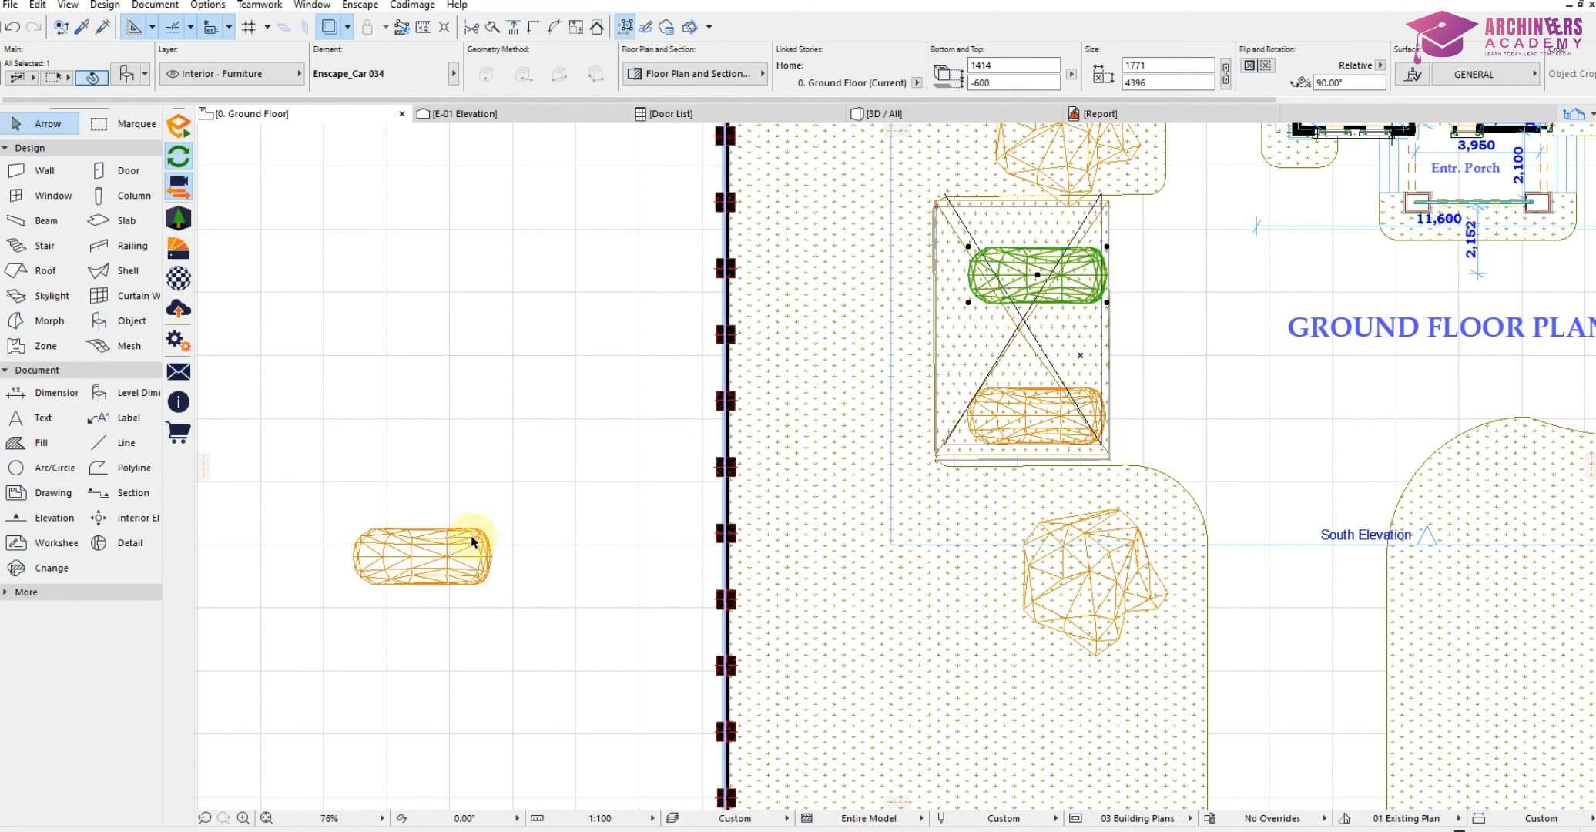
# Rotate the original car outside the west boundary wall by -90° so that it stands vertically on the plan.
pyautogui.click(357, 498)
pyautogui.click(412, 556)
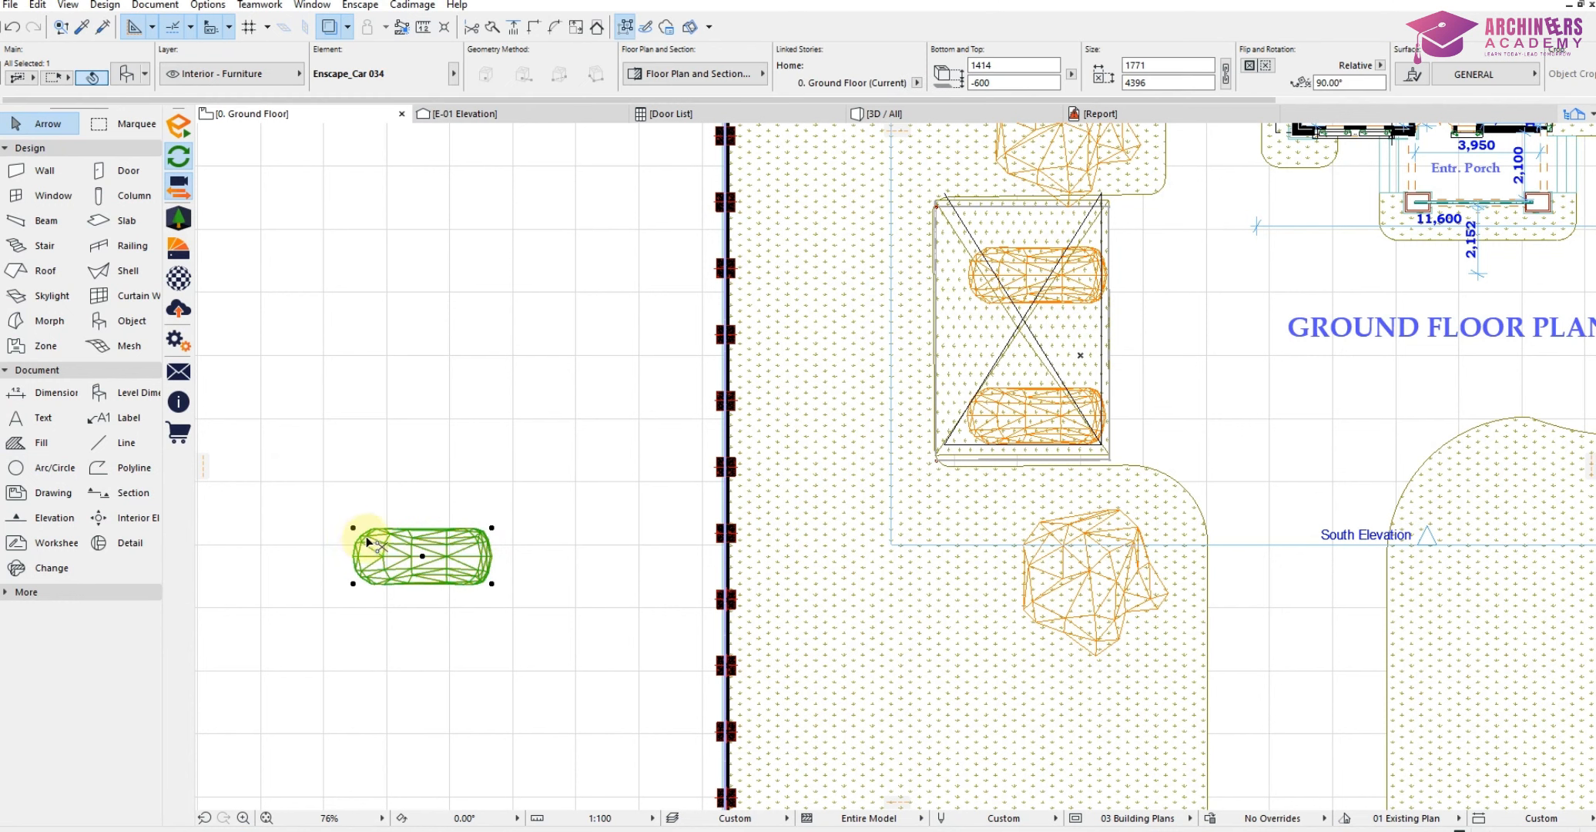
pyautogui.hotkey('ctrl', 'e')
pyautogui.click(407, 551)
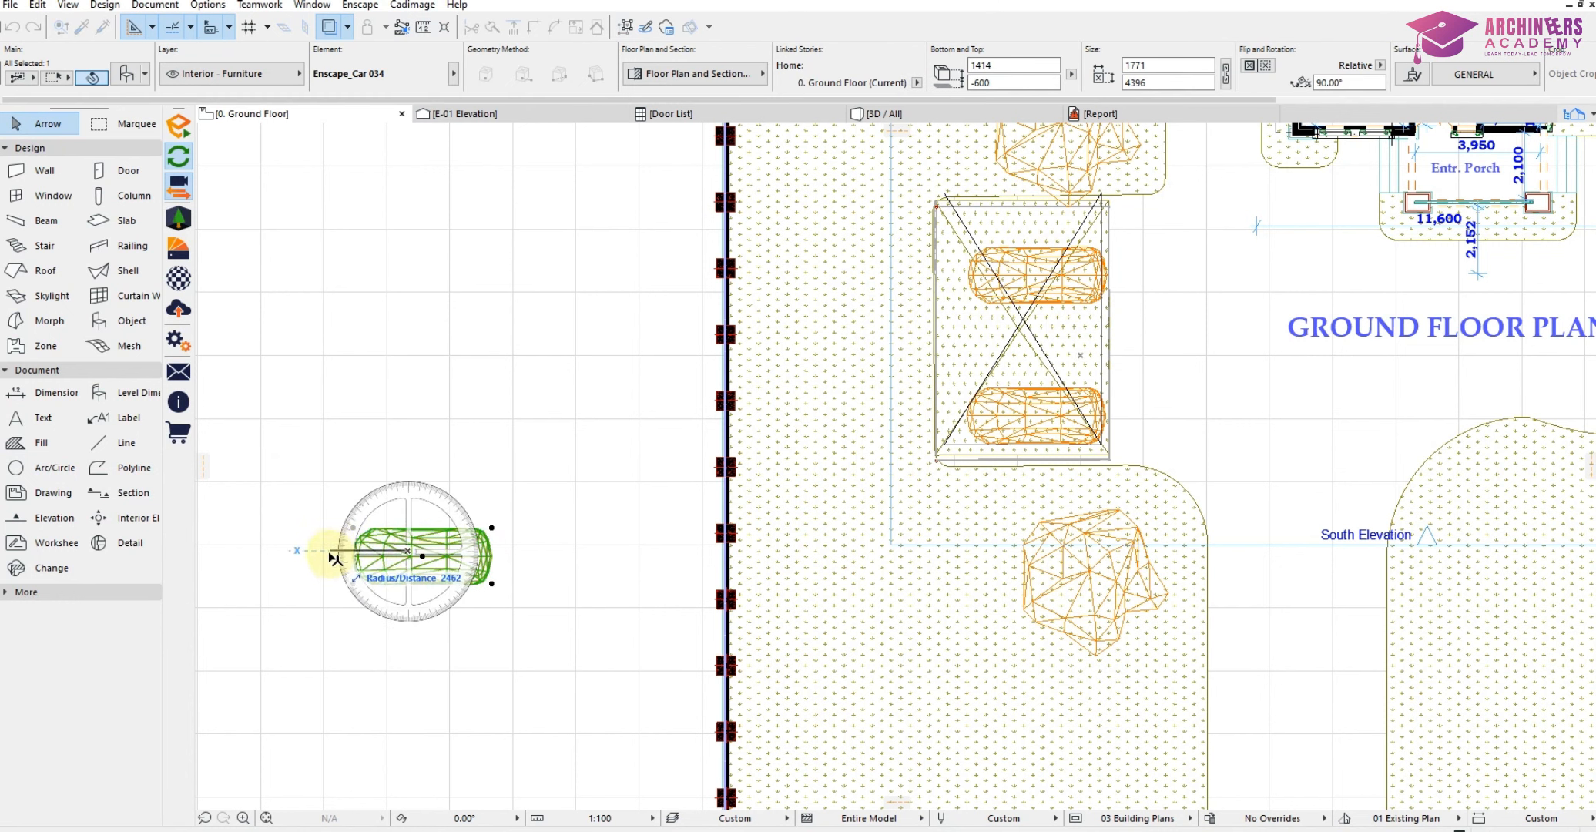
pyautogui.click(319, 549)
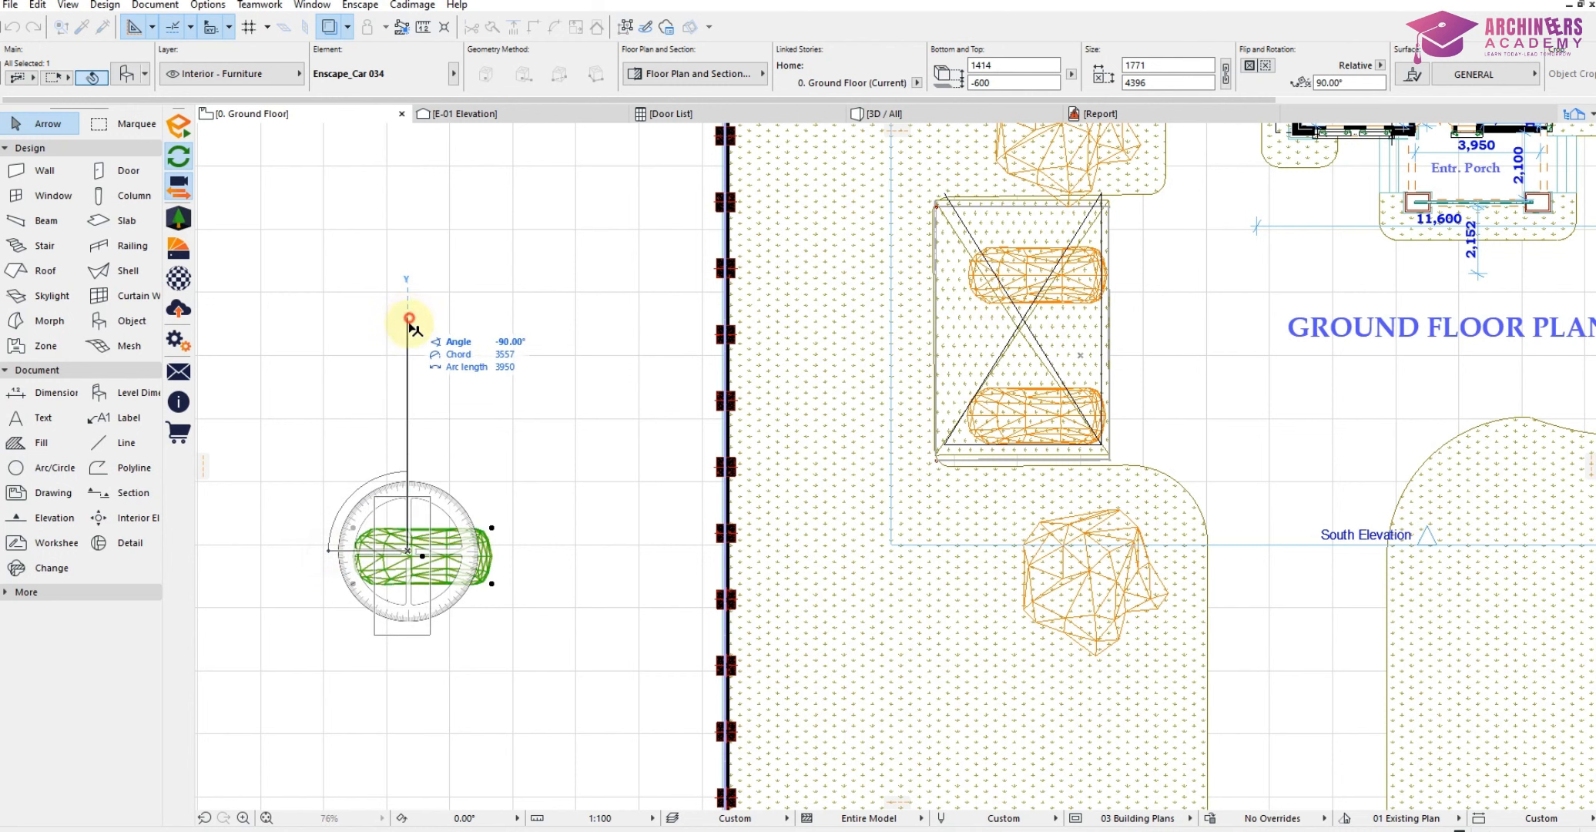
pyautogui.click(409, 319)
pyautogui.hotkey('ctrl', 'shift', 'd')
pyautogui.click(401, 531)
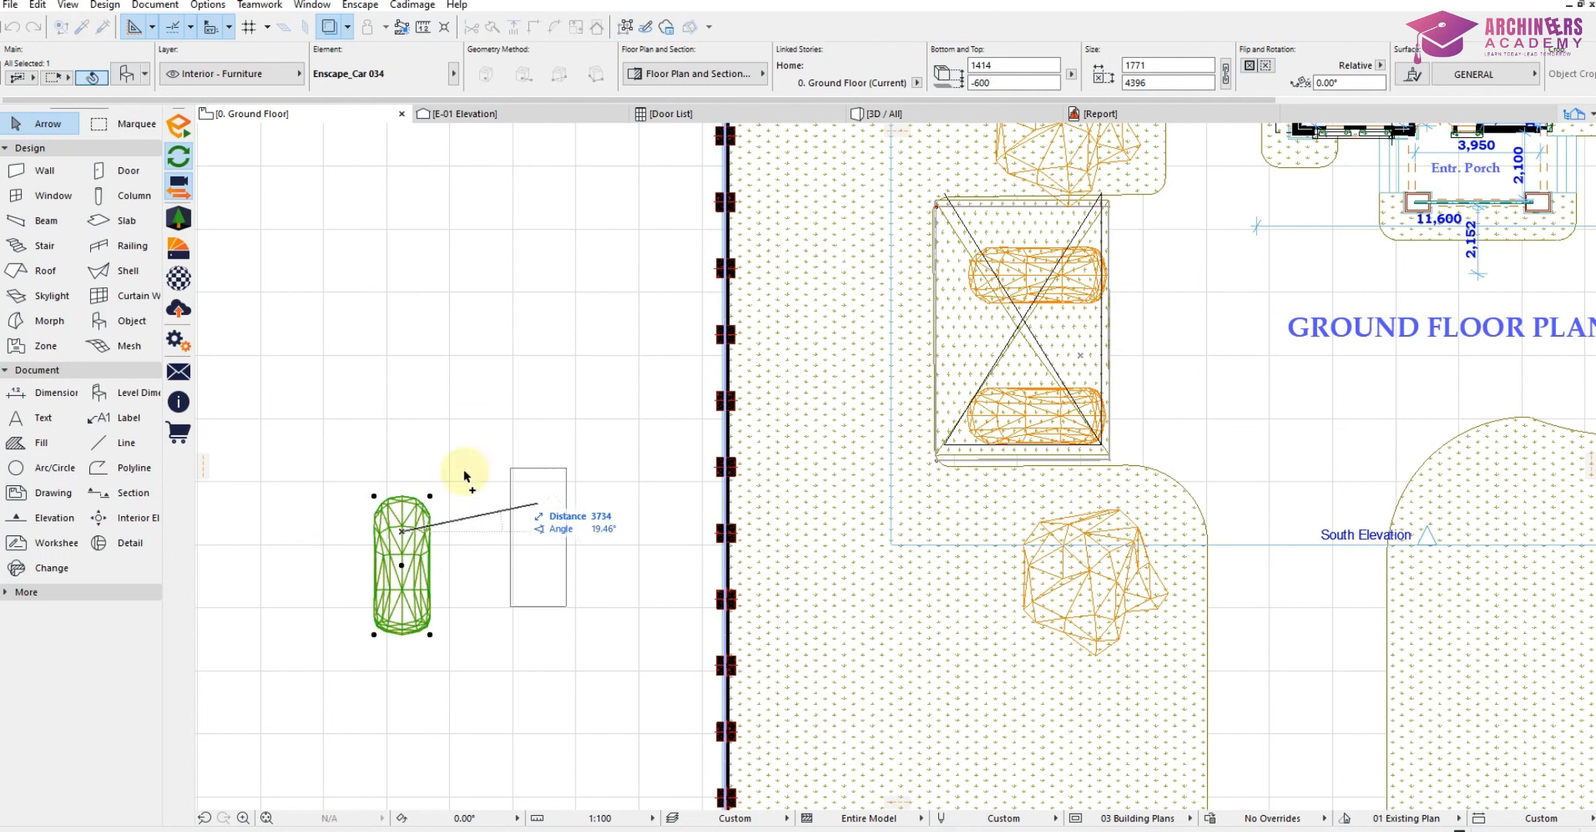
pyautogui.click(436, 413)
pyautogui.press('Delete')
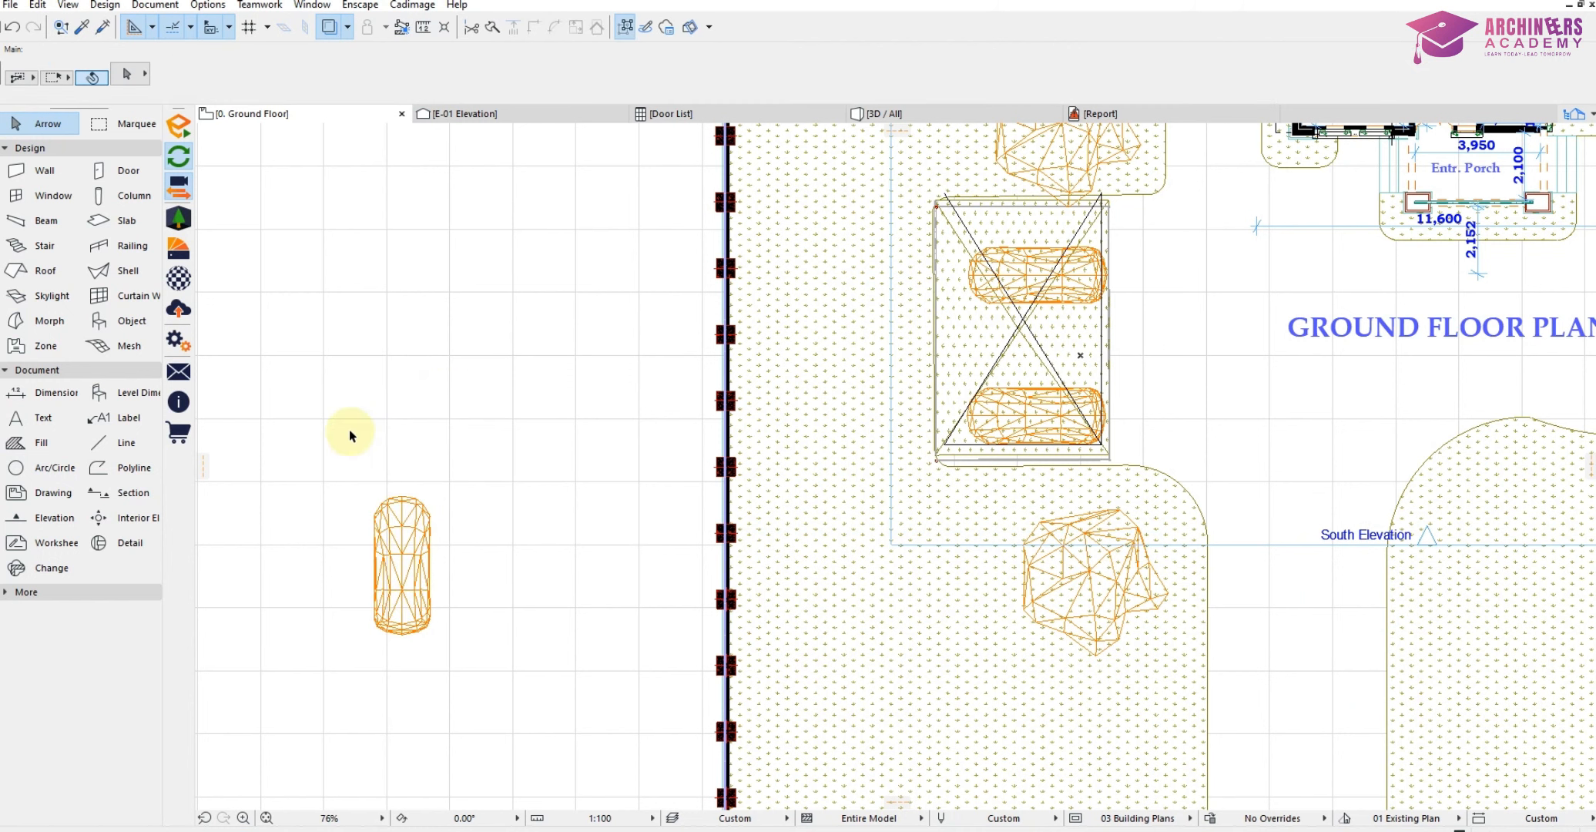
# Delete the spare Car 034 outside the west boundary wall and place Car 021 from the Enscape Vehicles category there.
pyautogui.moveTo(330, 451); pyautogui.dragTo(460, 651)
pyautogui.press('Delete')
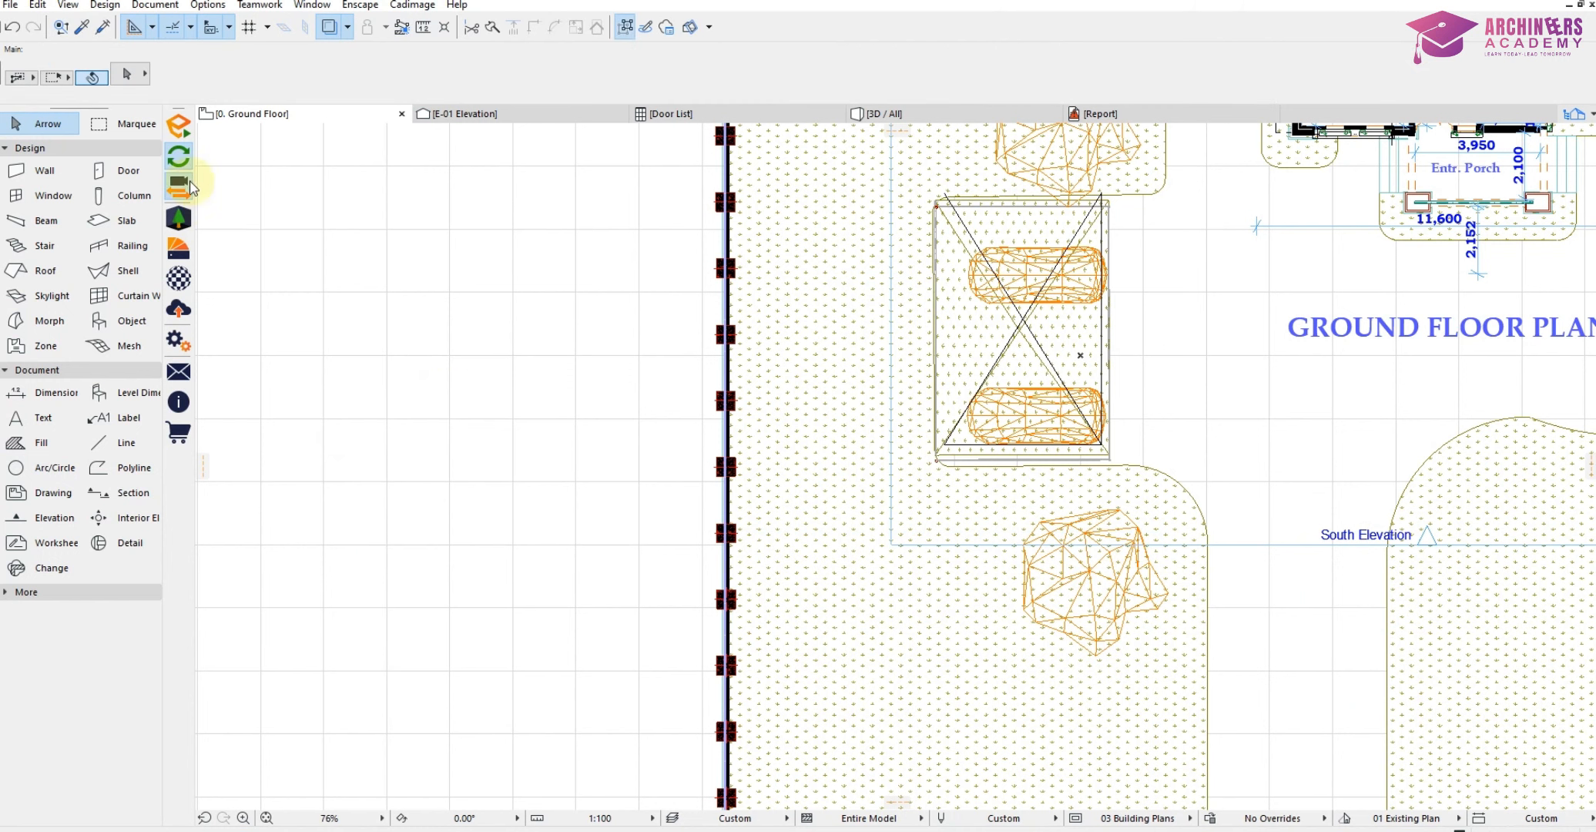
pyautogui.click(178, 222)
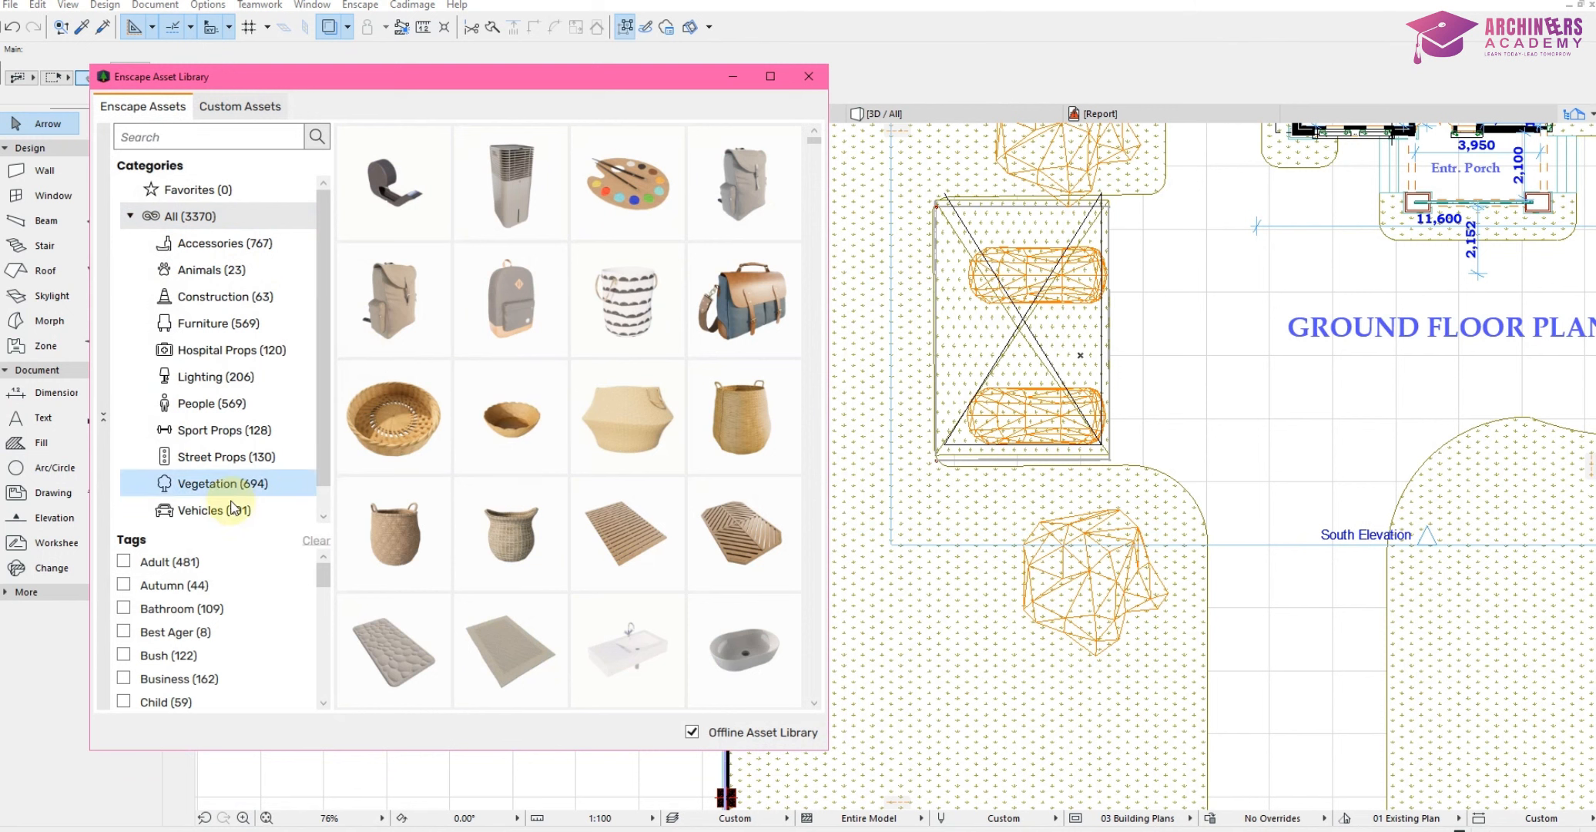
pyautogui.click(227, 510)
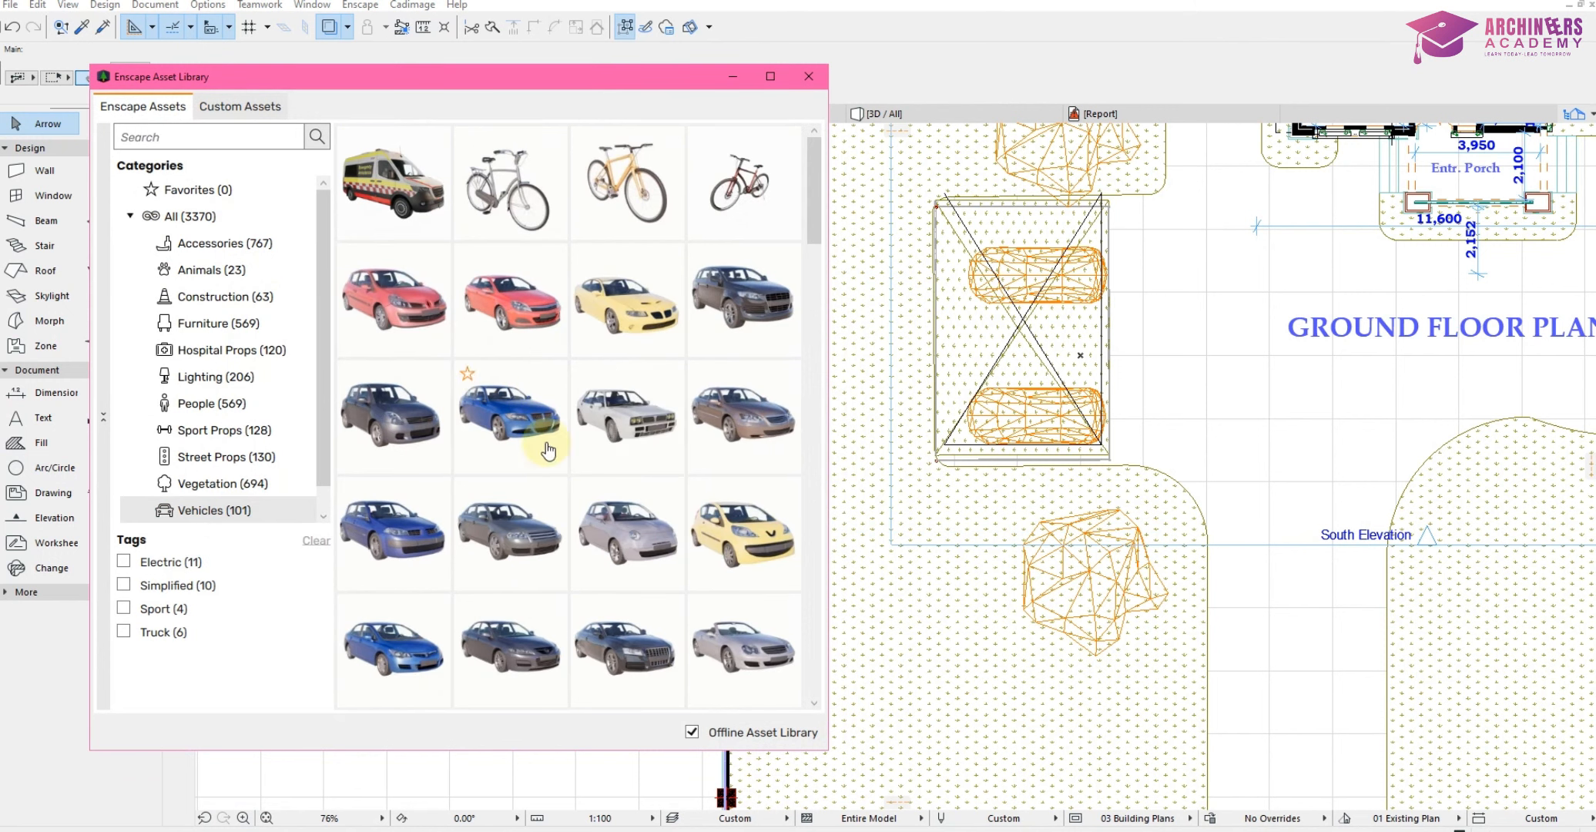
pyautogui.scroll(-3, 535, 576)
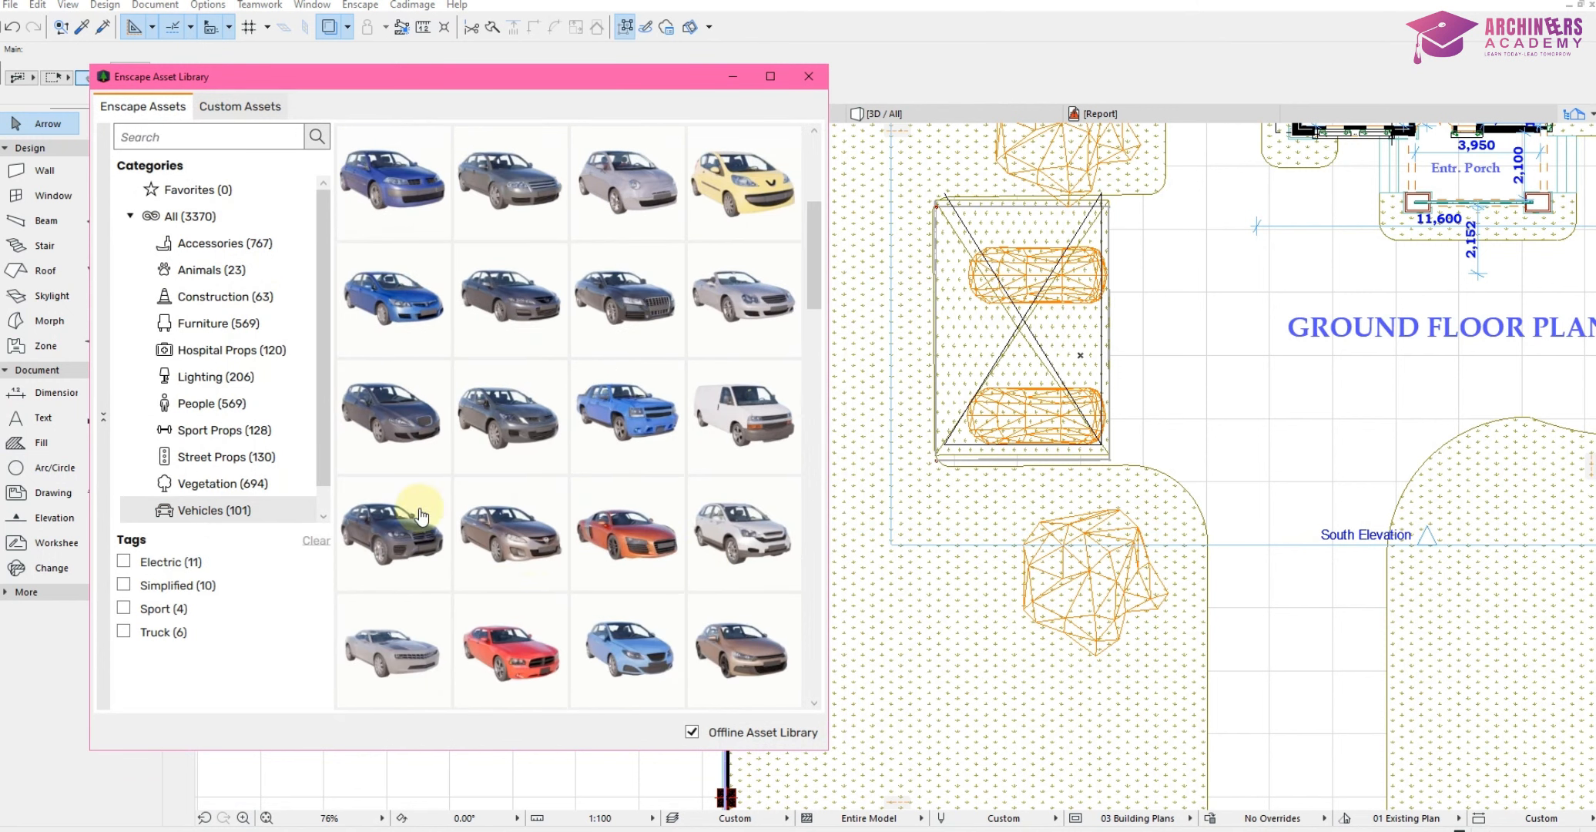
pyautogui.moveTo(751, 528)
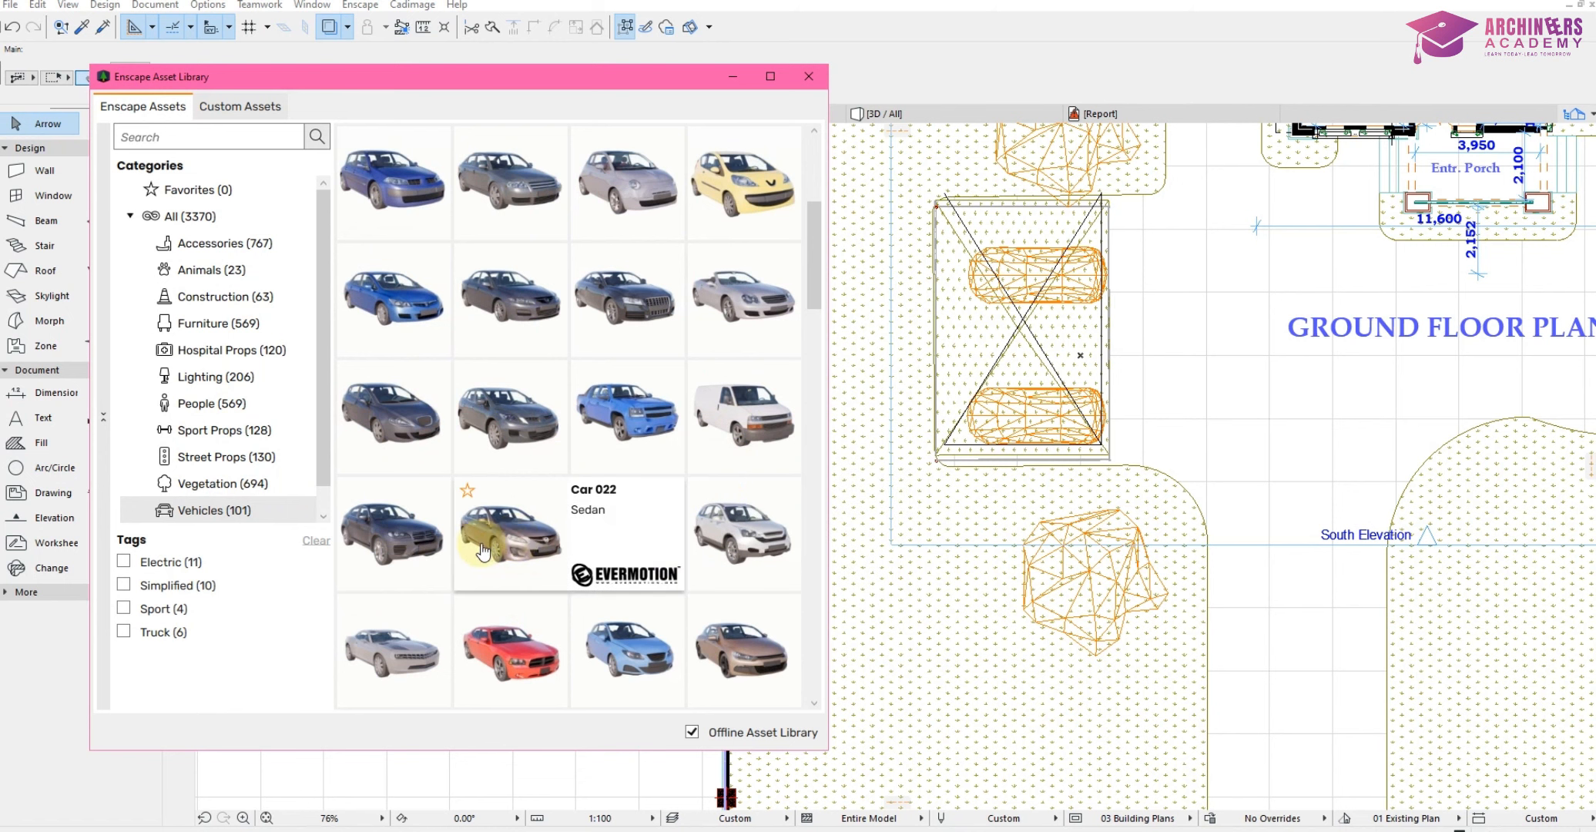
pyautogui.click(404, 549)
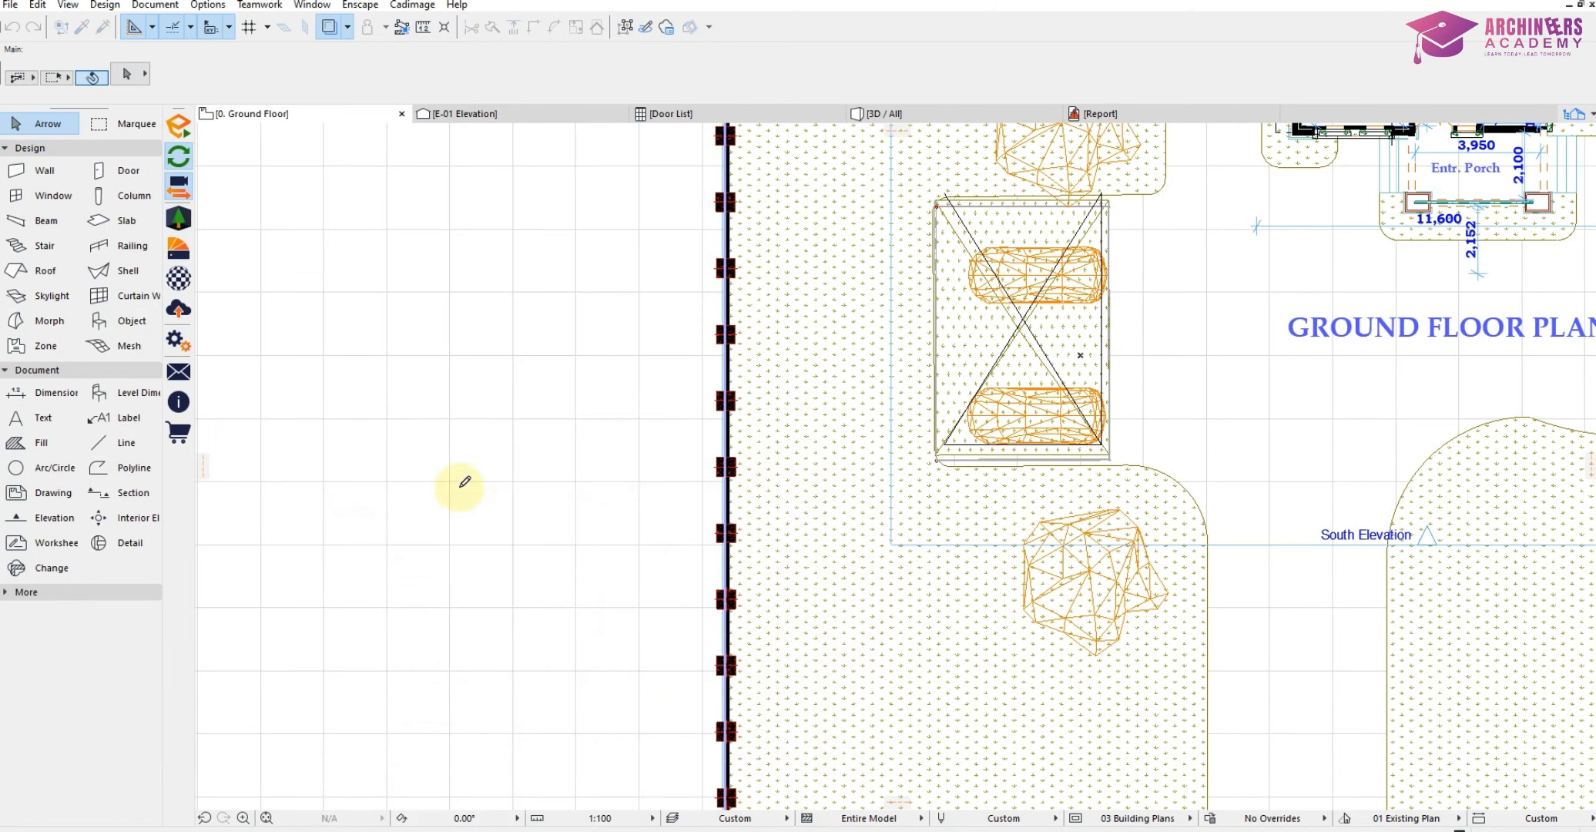
pyautogui.click(512, 539)
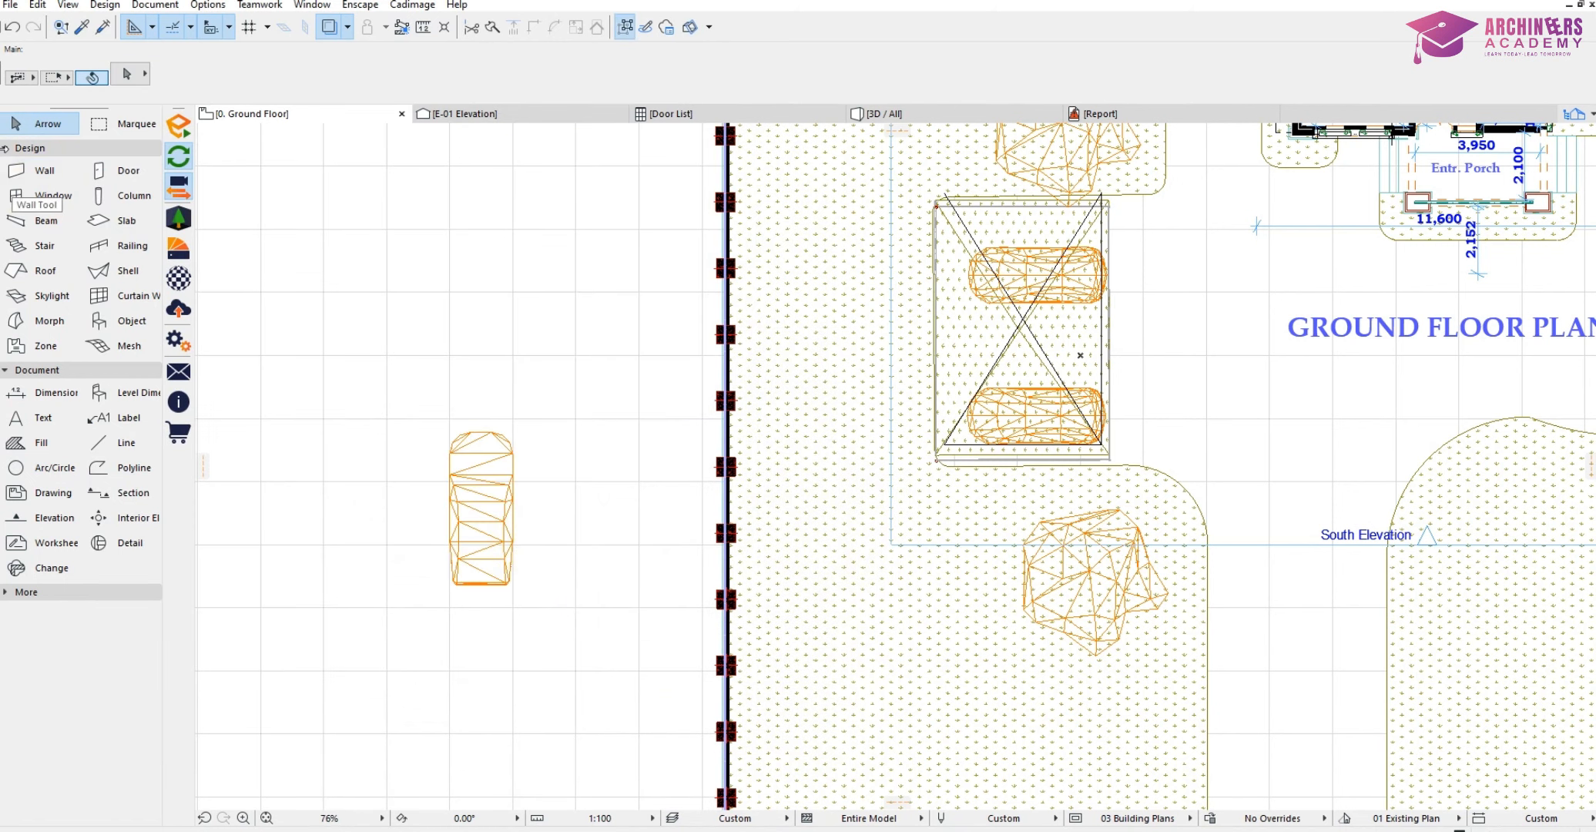
# Set the base elevation of Car 021 to -600.
pyautogui.moveTo(348, 345); pyautogui.dragTo(651, 740)
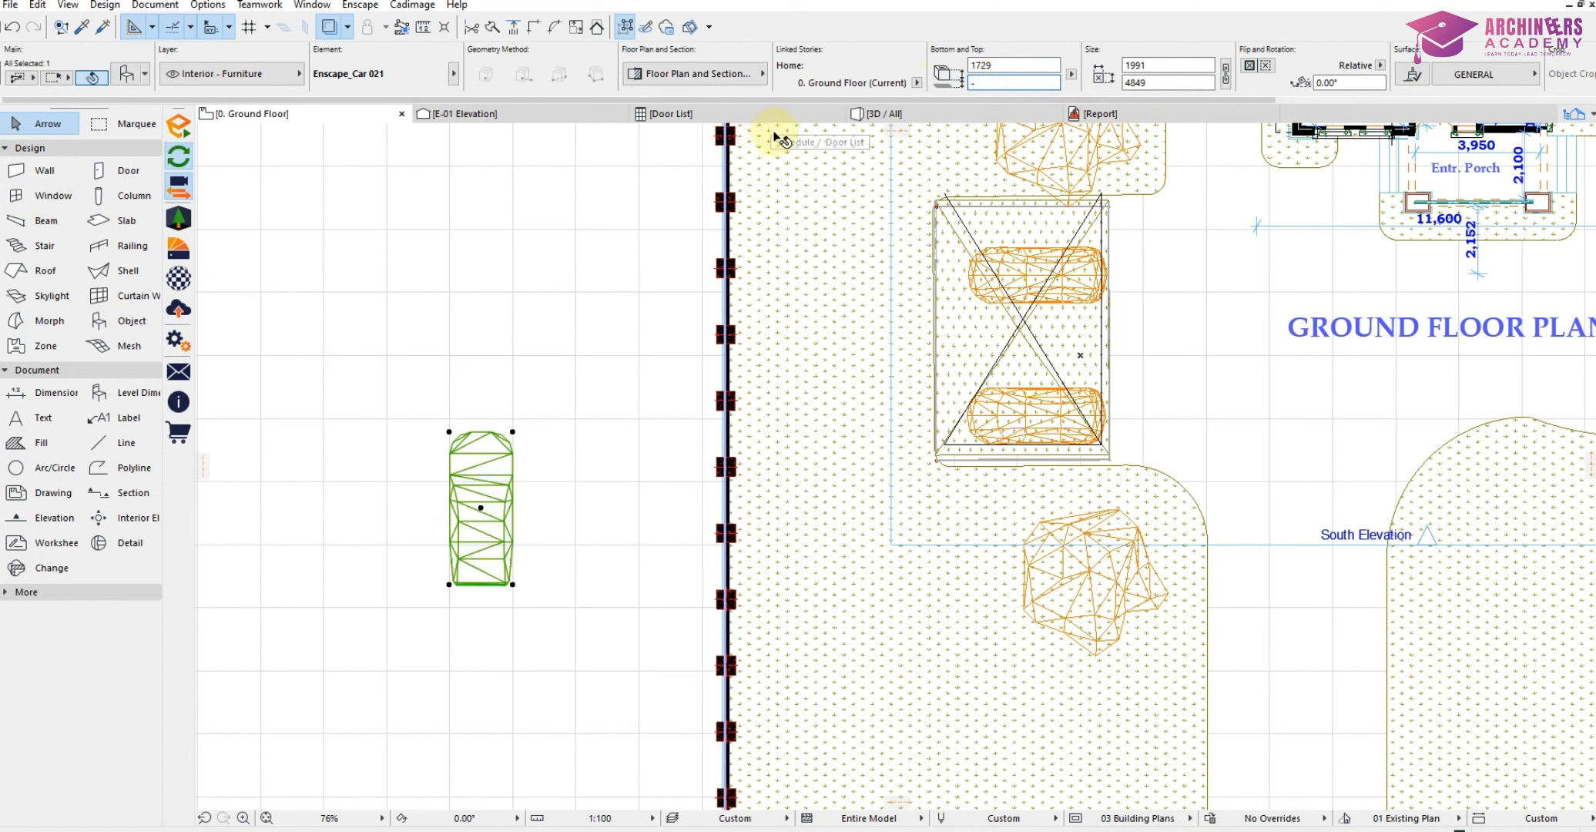
pyautogui.click(508, 301)
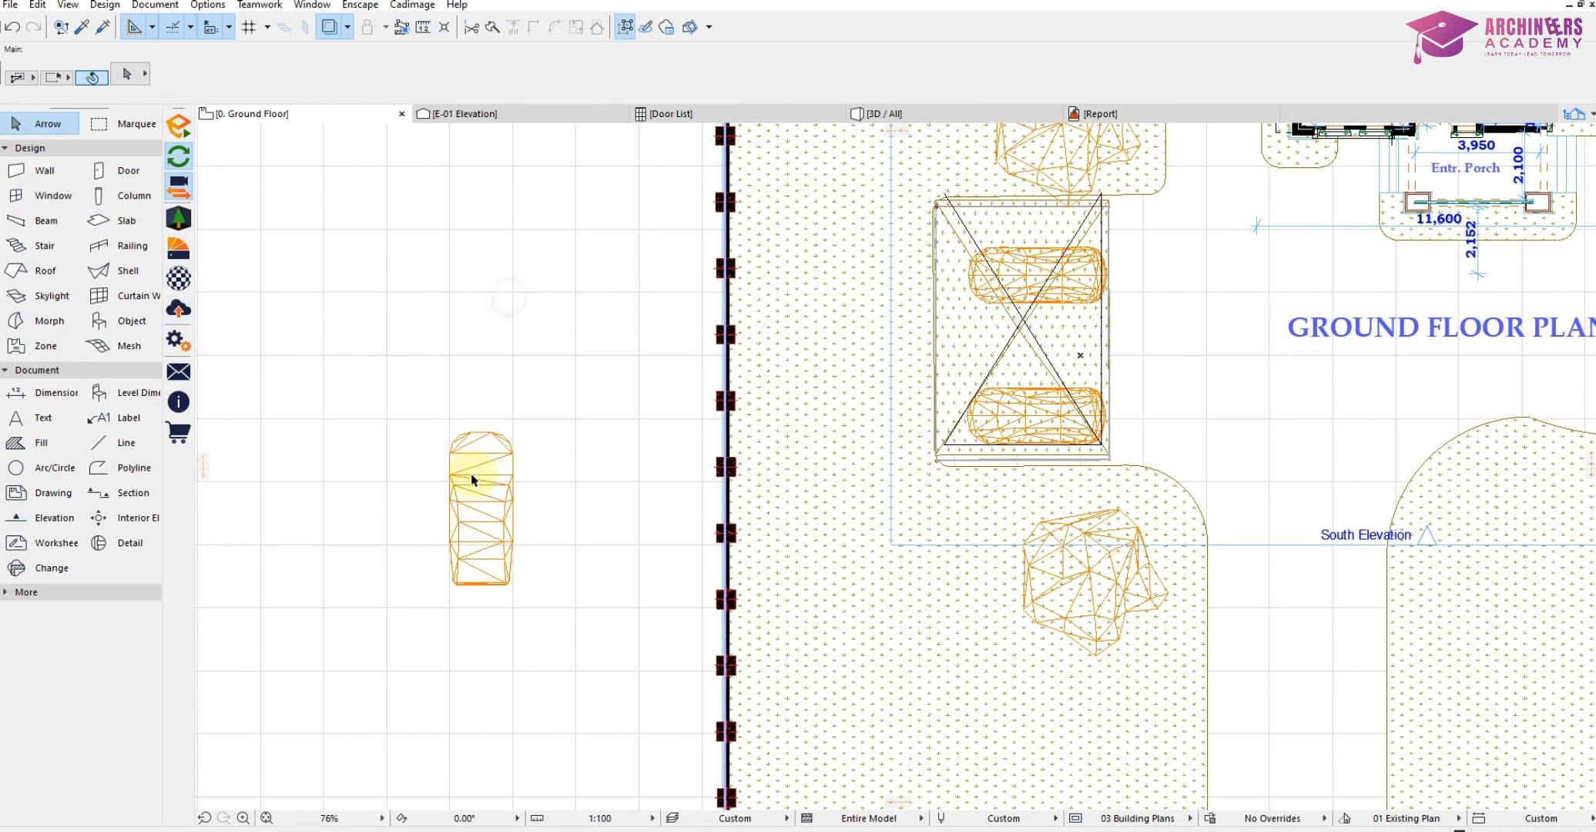
pyautogui.moveTo(392, 349); pyautogui.dragTo(567, 646)
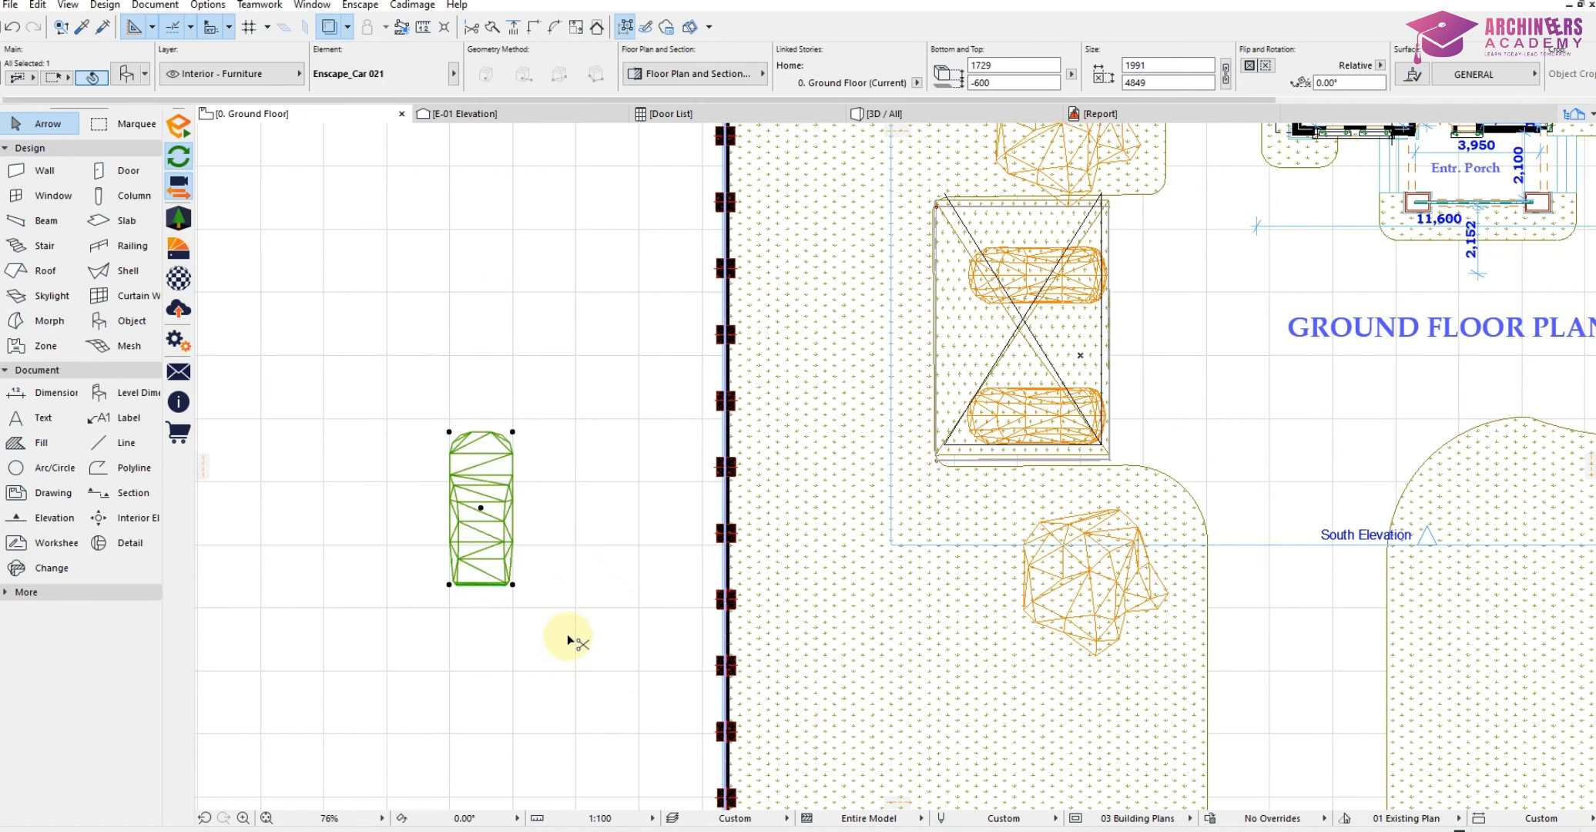
# Copy Car 021 onto the driveway between the two southern lawns and delete the original outside the plot.
pyautogui.hotkey('ctrl', 't')
pyautogui.moveTo(483, 508); pyautogui.dragTo(1326, 546)
pyautogui.moveTo(418, 378); pyautogui.dragTo(537, 635)
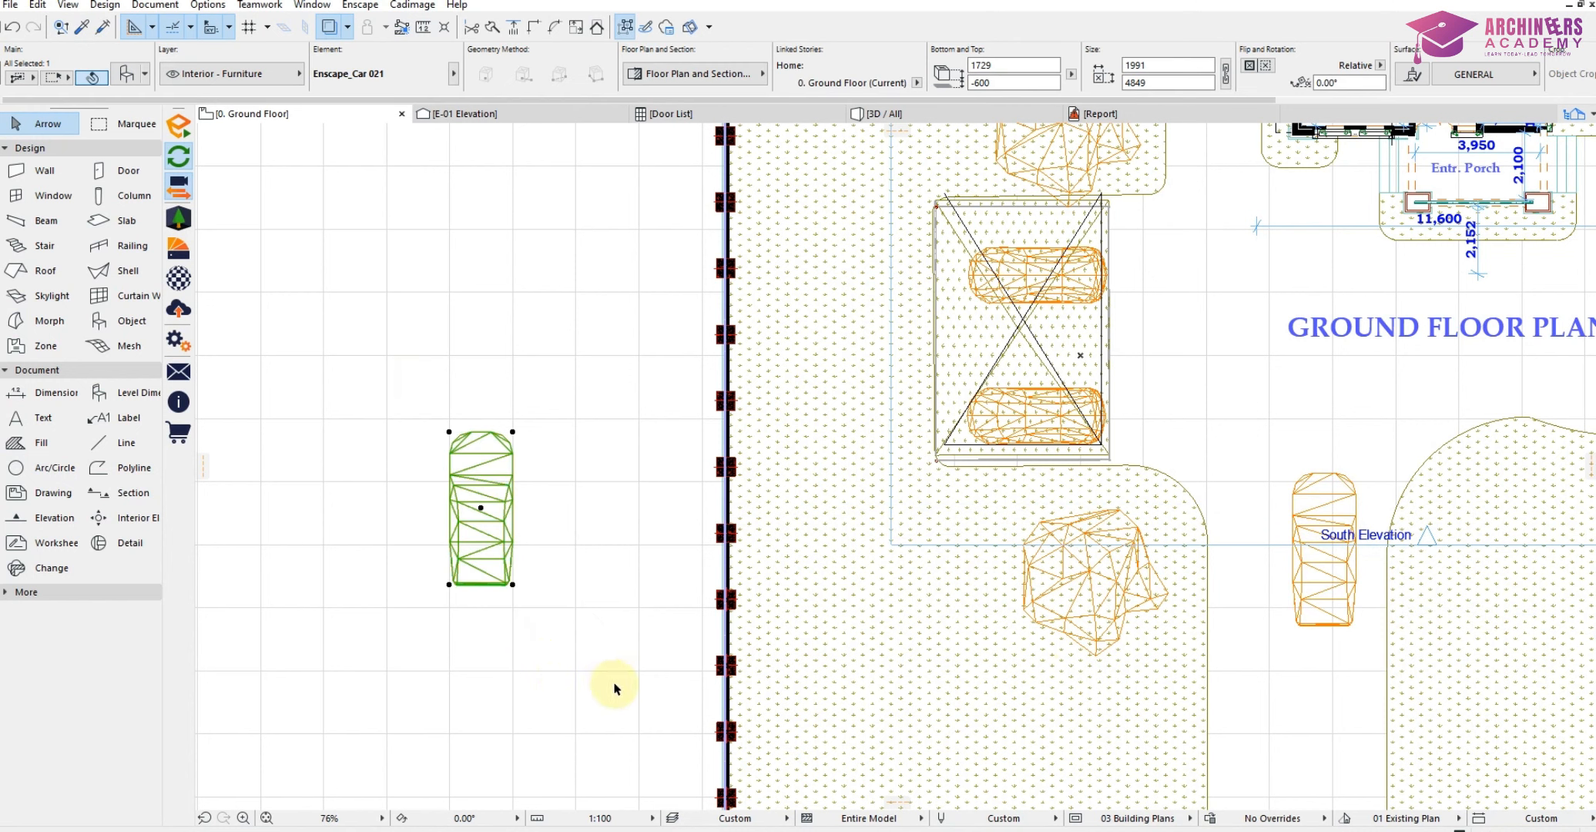
pyautogui.press('Delete')
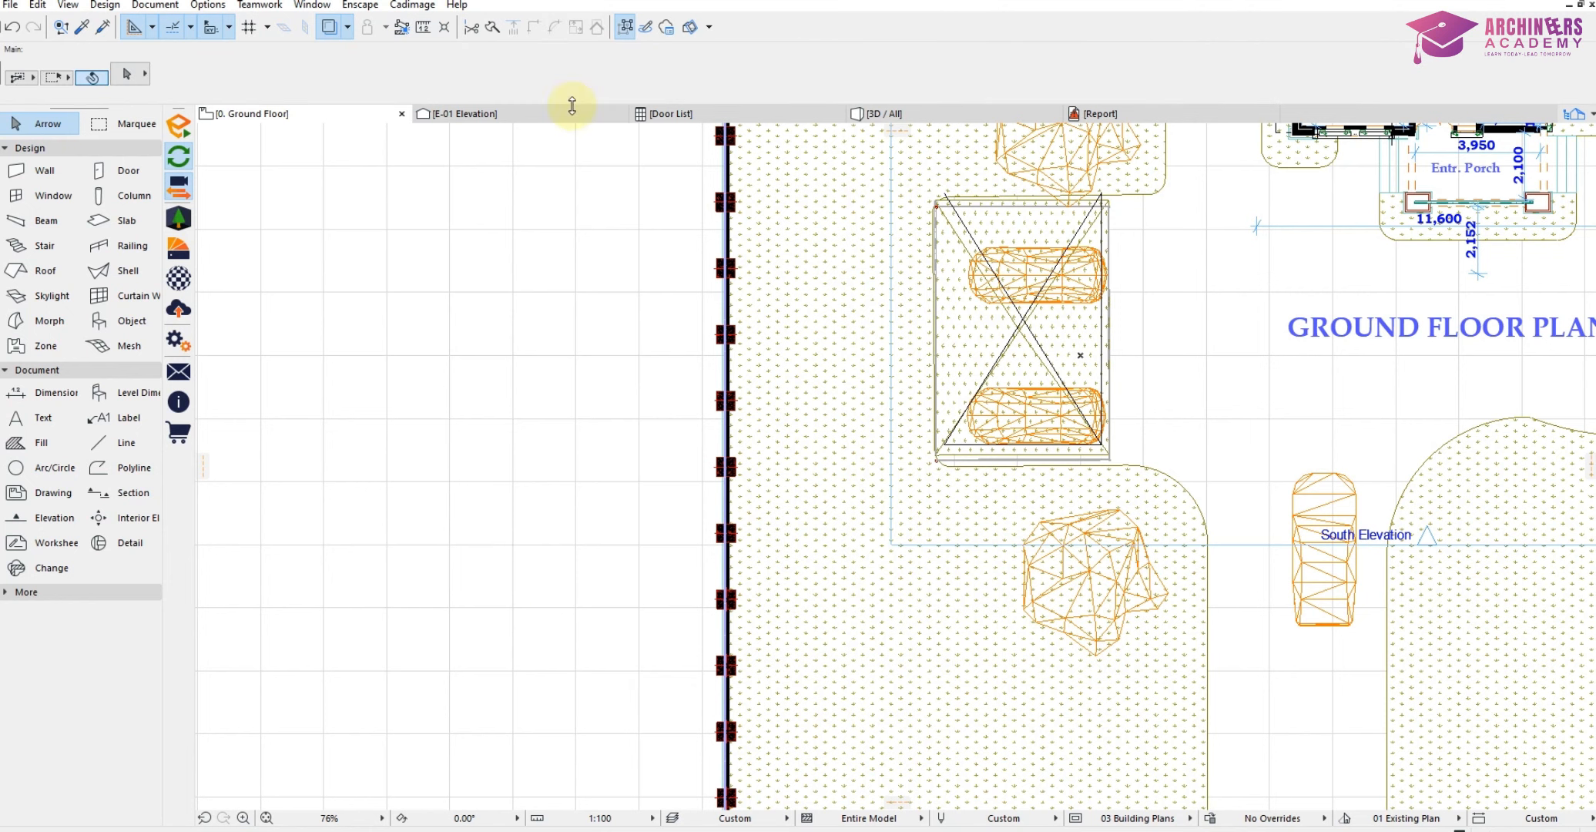
# Examine the placed cars and trees around the driveway, carport and house front in the 3D view.
pyautogui.click(901, 115)
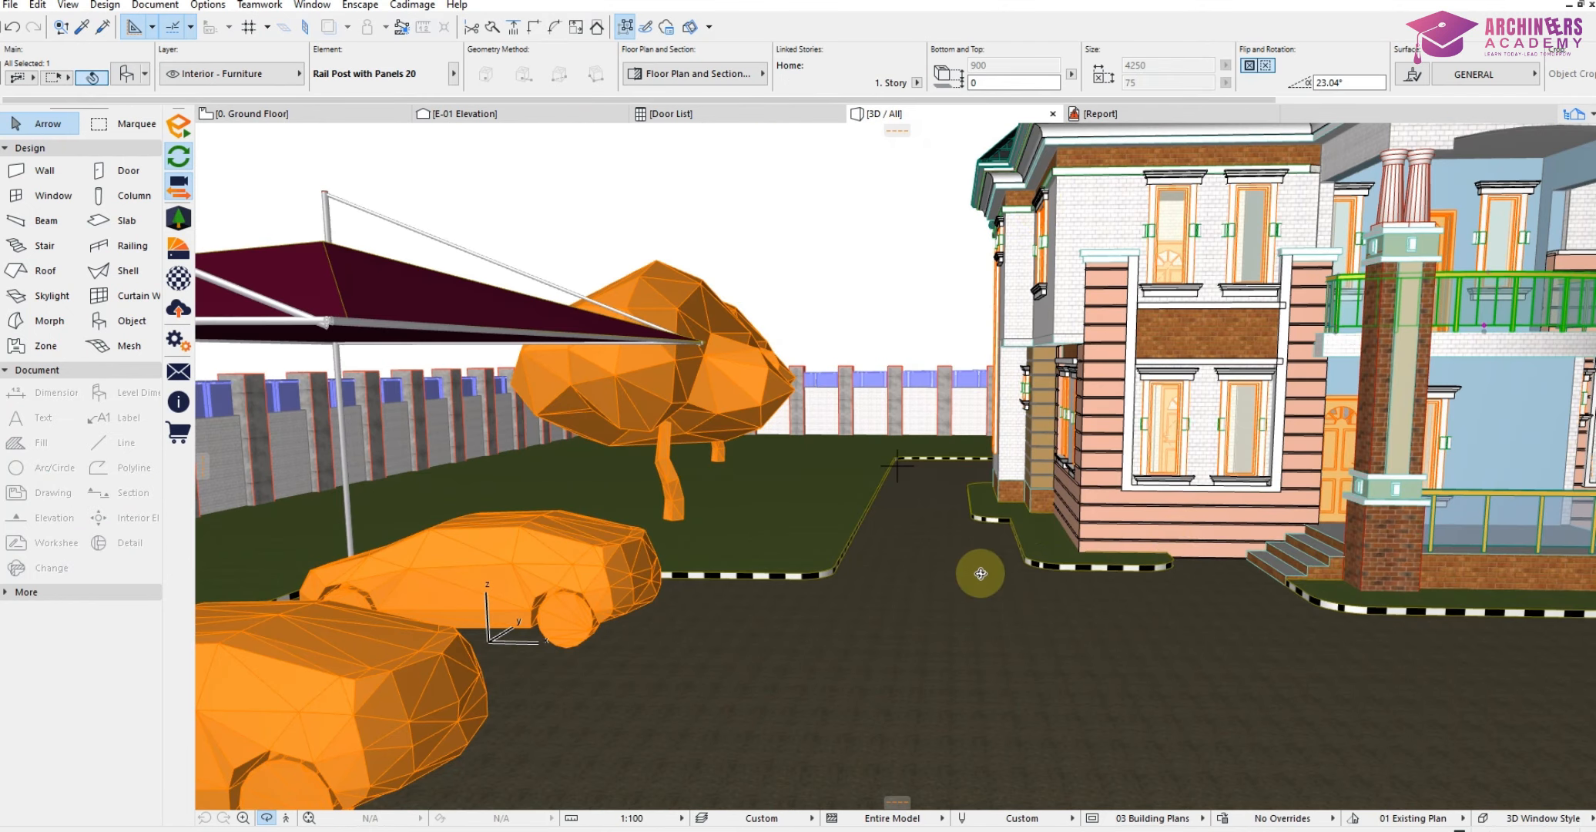
pyautogui.scroll(-3, 1020, 504)
pyautogui.moveTo(1147, 550); pyautogui.dragTo(992, 368, button='middle')
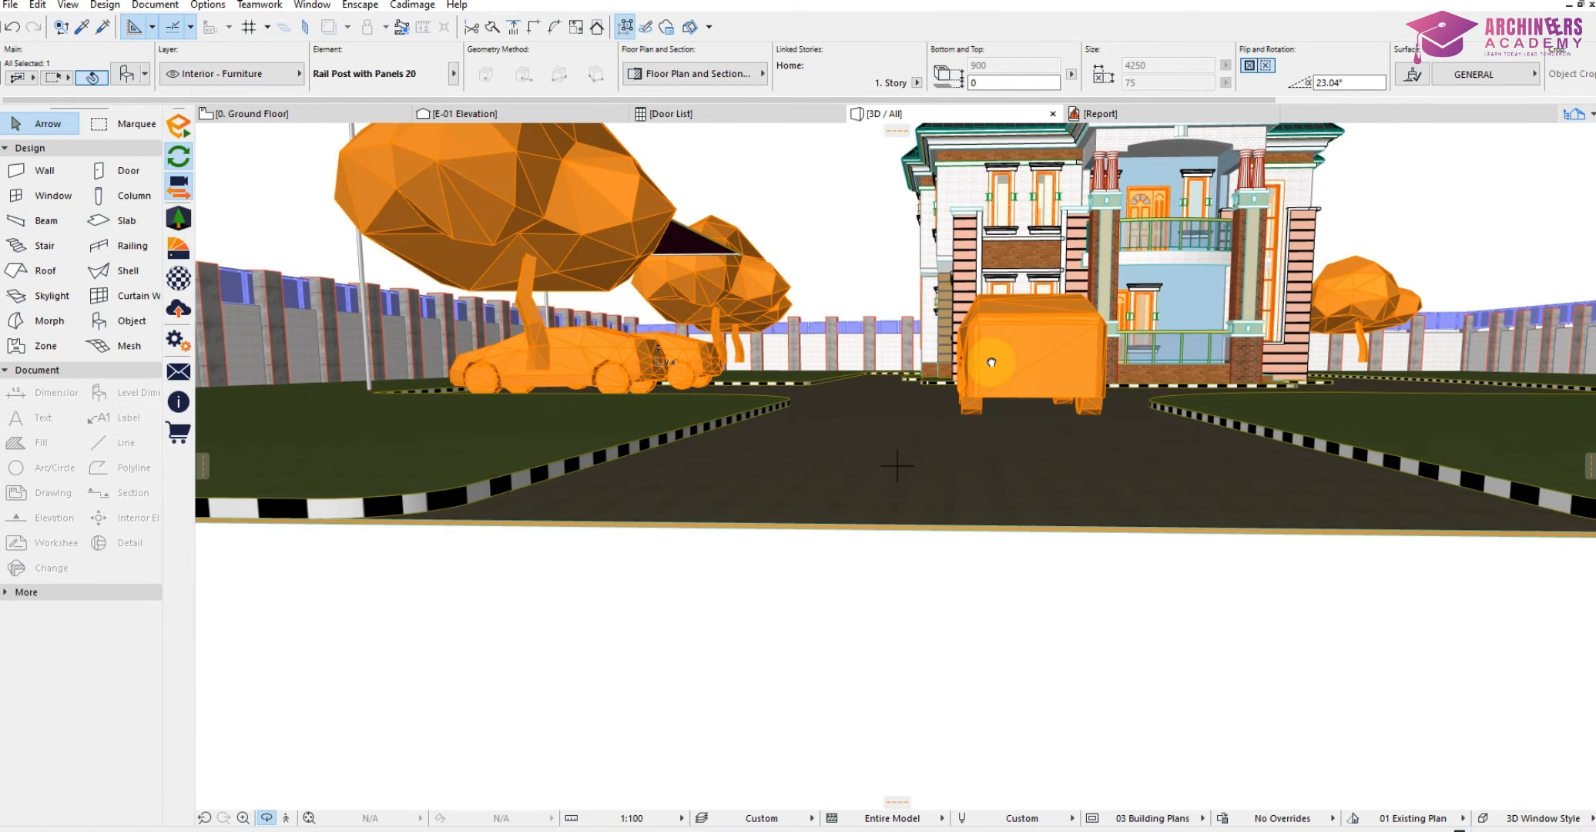
pyautogui.scroll(1, 990, 368)
pyautogui.keyDown('shift'); pyautogui.moveTo(619, 364); pyautogui.dragTo(799, 392, button='middle'); pyautogui.keyUp('shift')
pyautogui.moveTo(800, 392); pyautogui.dragTo(808, 470)
pyautogui.moveTo(930, 445); pyautogui.dragTo(931, 459)
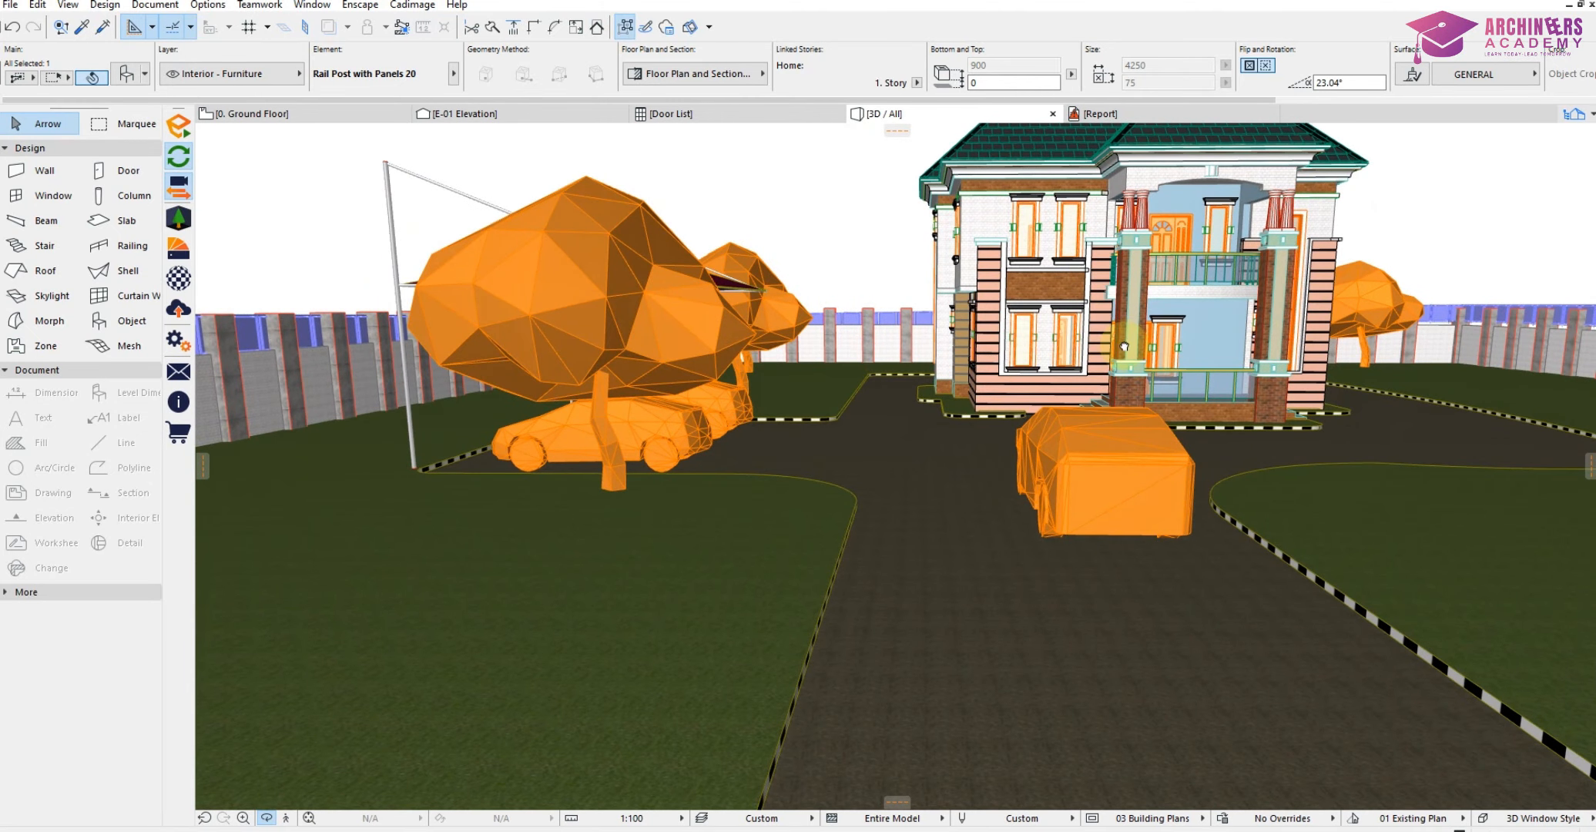
pyautogui.moveTo(1121, 345); pyautogui.dragTo(886, 466, button='middle')
pyautogui.moveTo(595, 531); pyautogui.dragTo(732, 503)
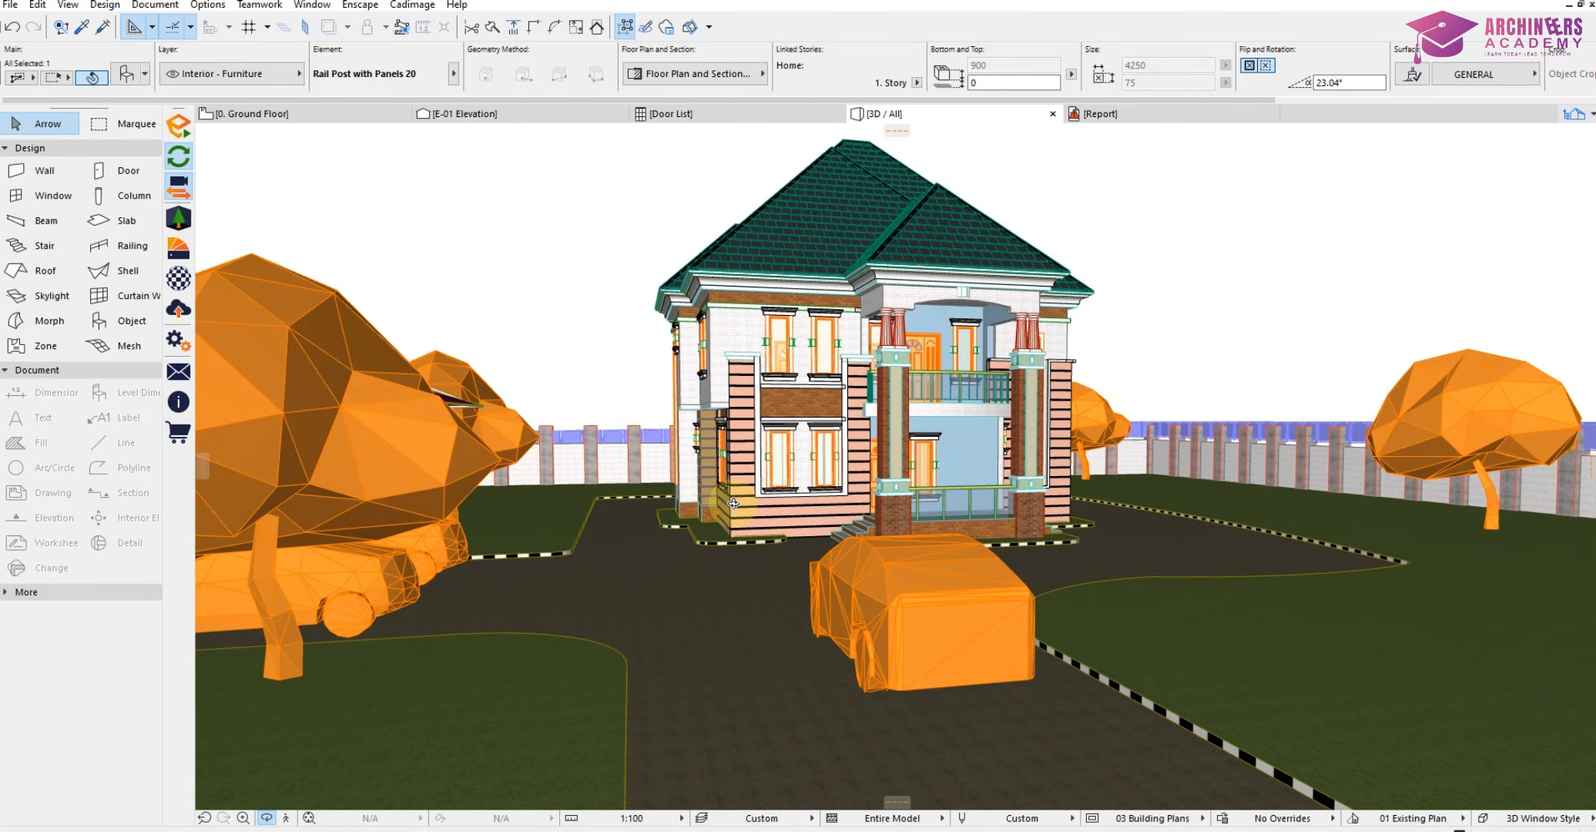
# Return to the ground floor plan, open the default Object settings and clear the library search.
pyautogui.click(285, 113)
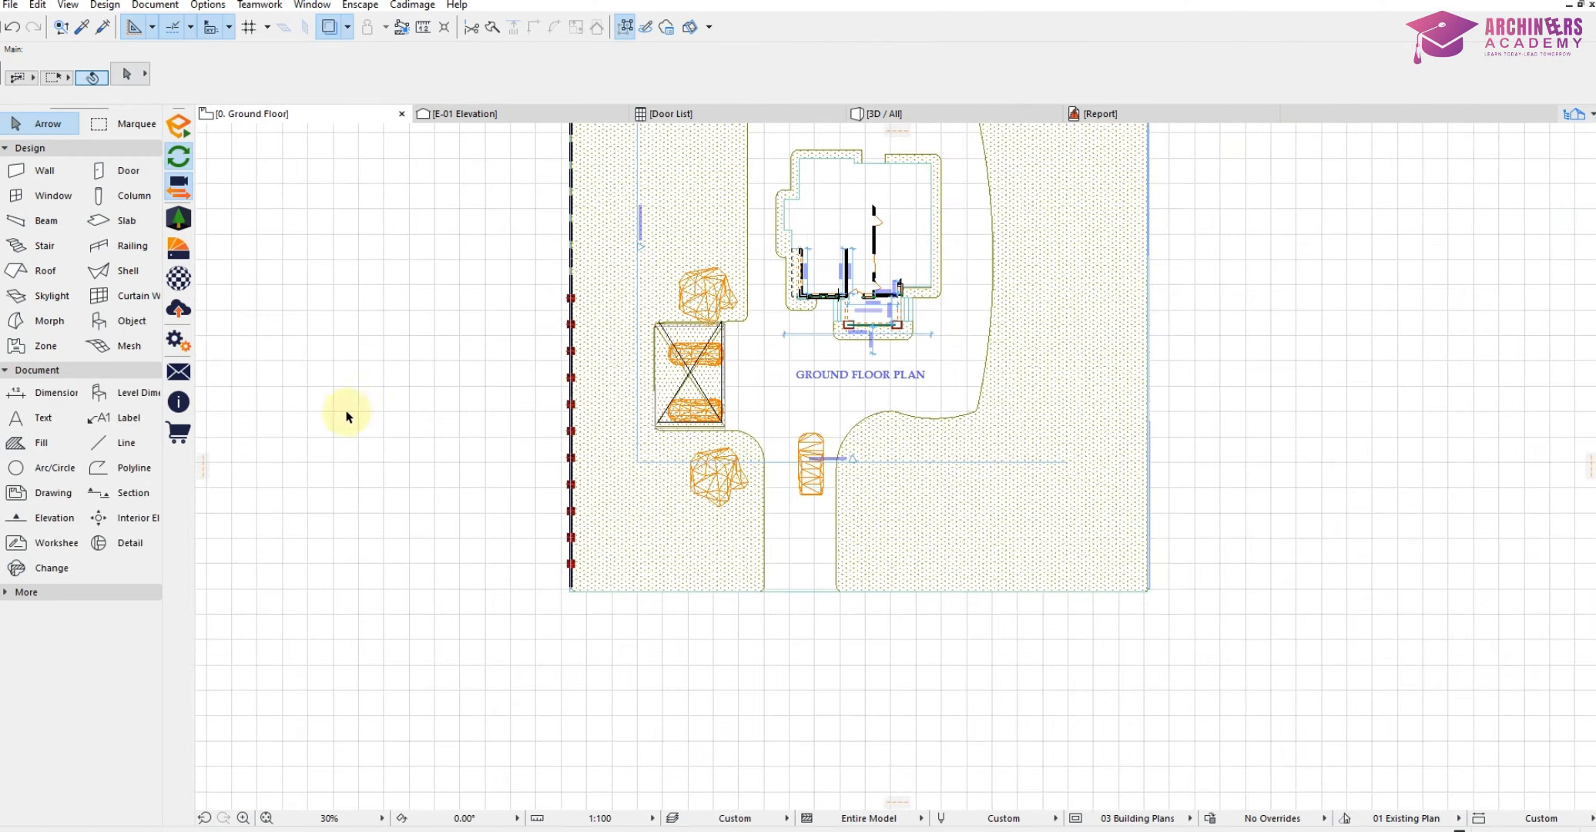
pyautogui.doubleClick(106, 317)
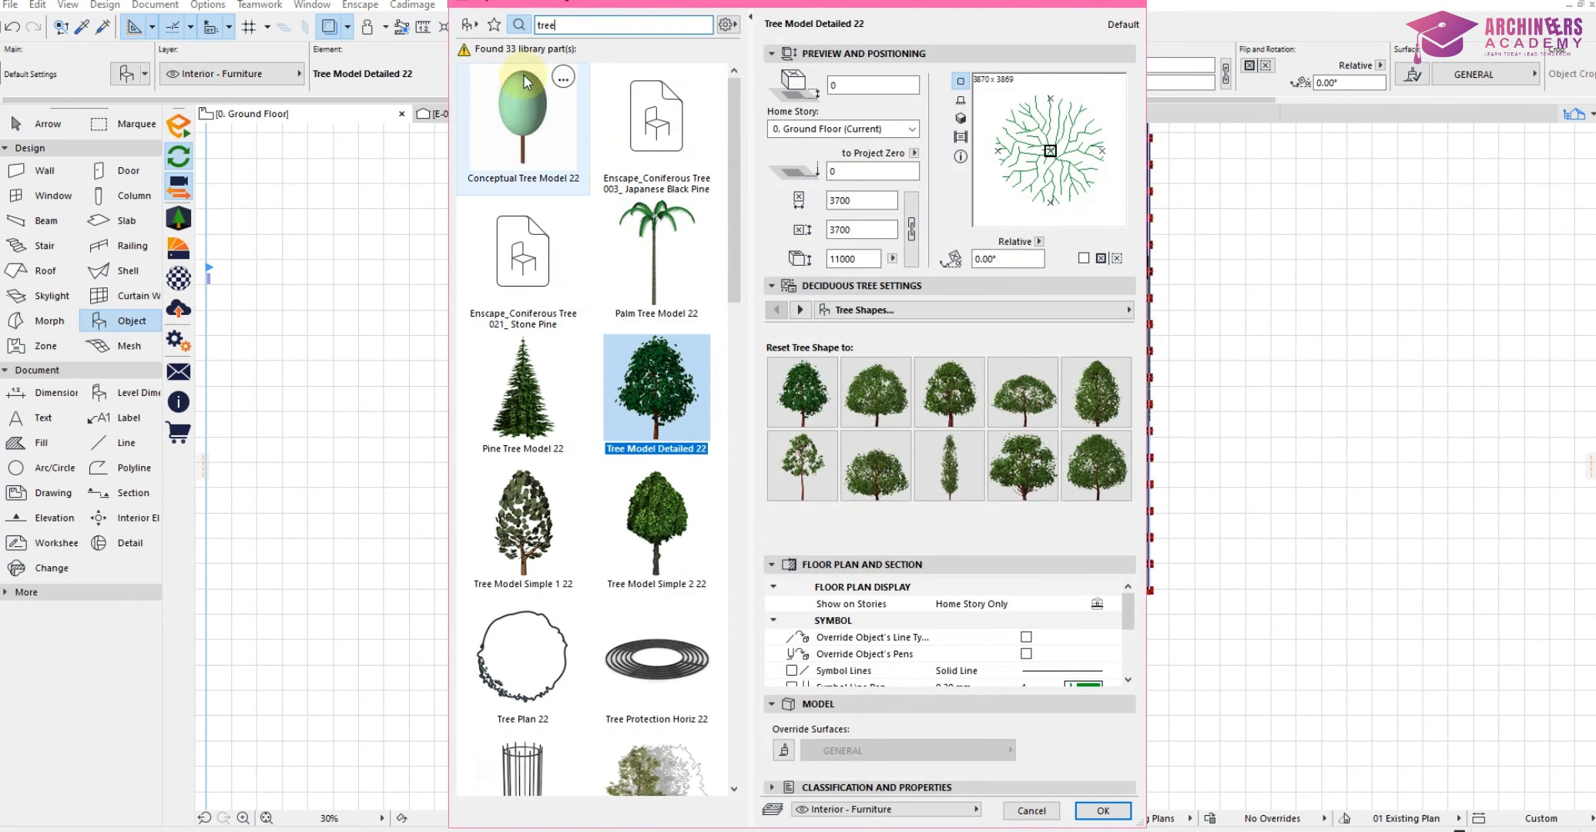
pyautogui.press('BackSpace')
pyautogui.press('BackSpace')
pyautogui.press('BackSpace')
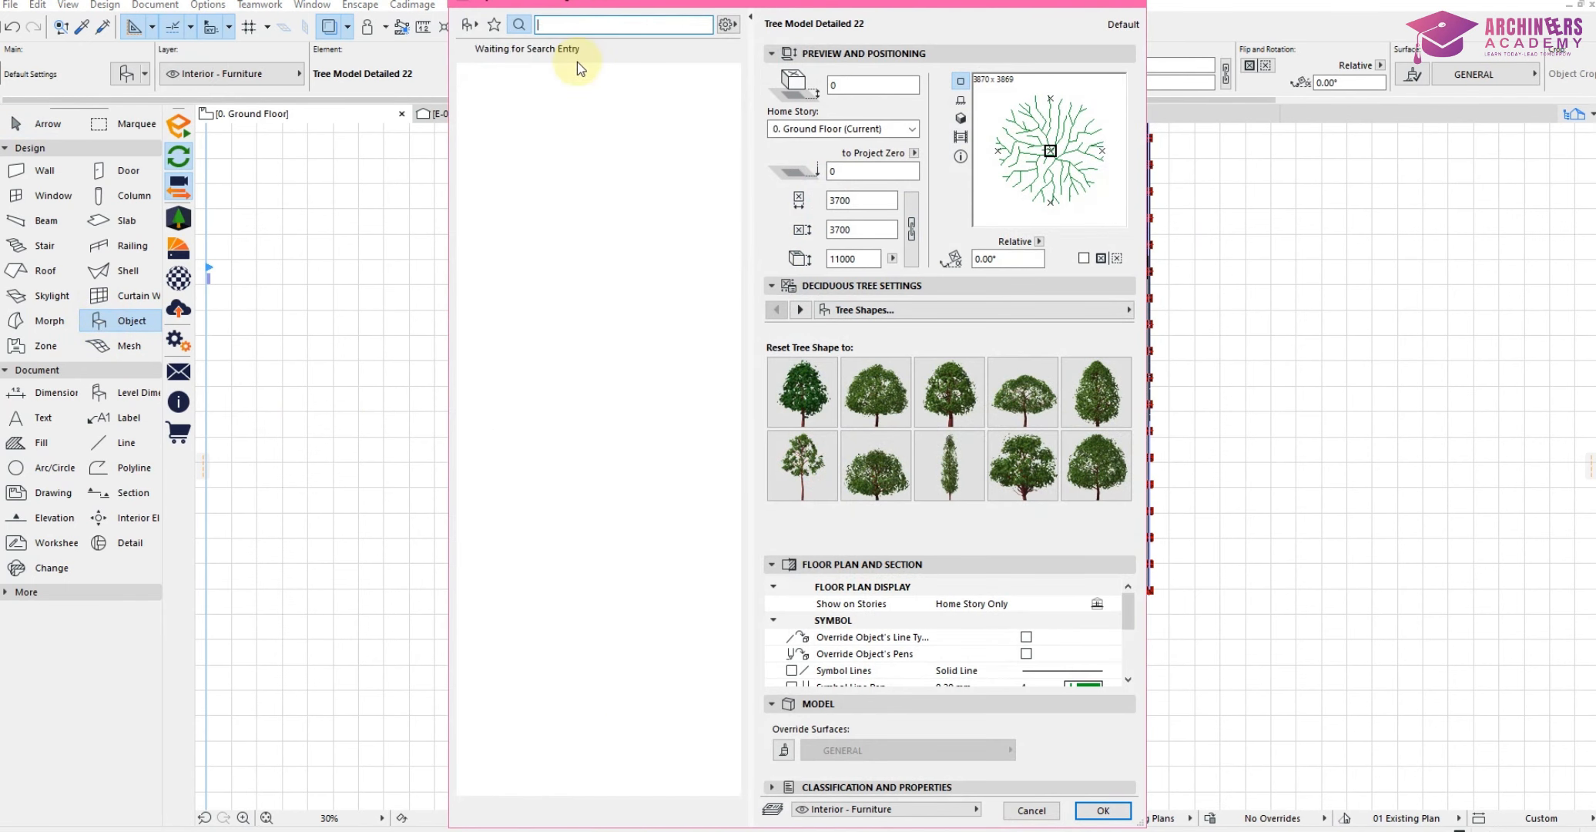
# Try searching the object library for "human".
pyautogui.write('human')
pyautogui.press('BackSpace')
pyautogui.press('BackSpace')
pyautogui.press('BackSpace')
pyautogui.press('BackSpace')
pyautogui.press('BackSpace')
# Search the object library for "peopl" and choose the Man Walking 22 object.
pyautogui.write('peopl')
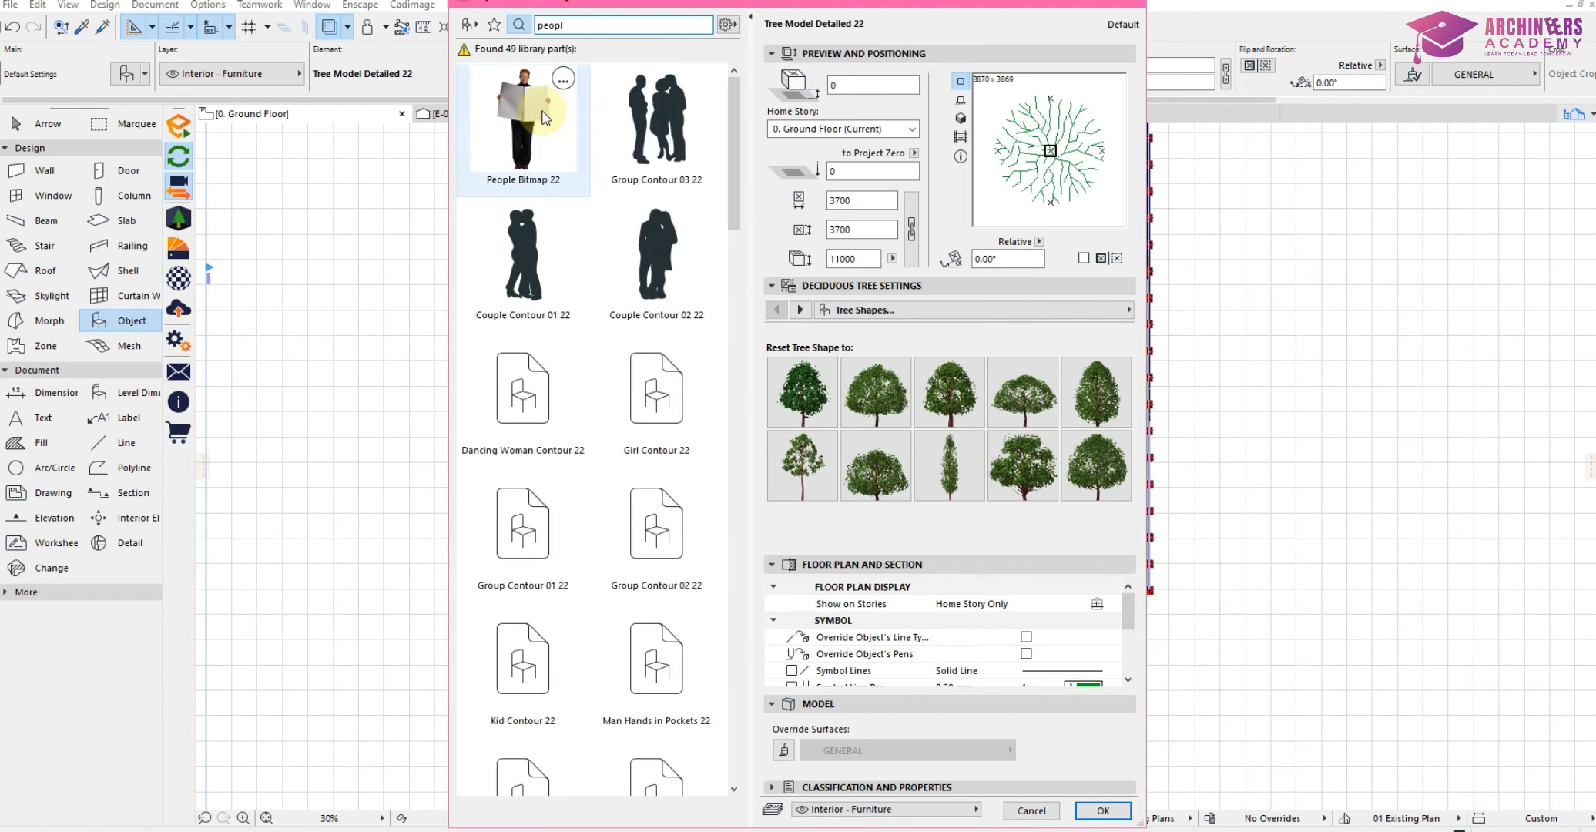
pyautogui.scroll(-1, 669, 625)
pyautogui.scroll(-3, 667, 624)
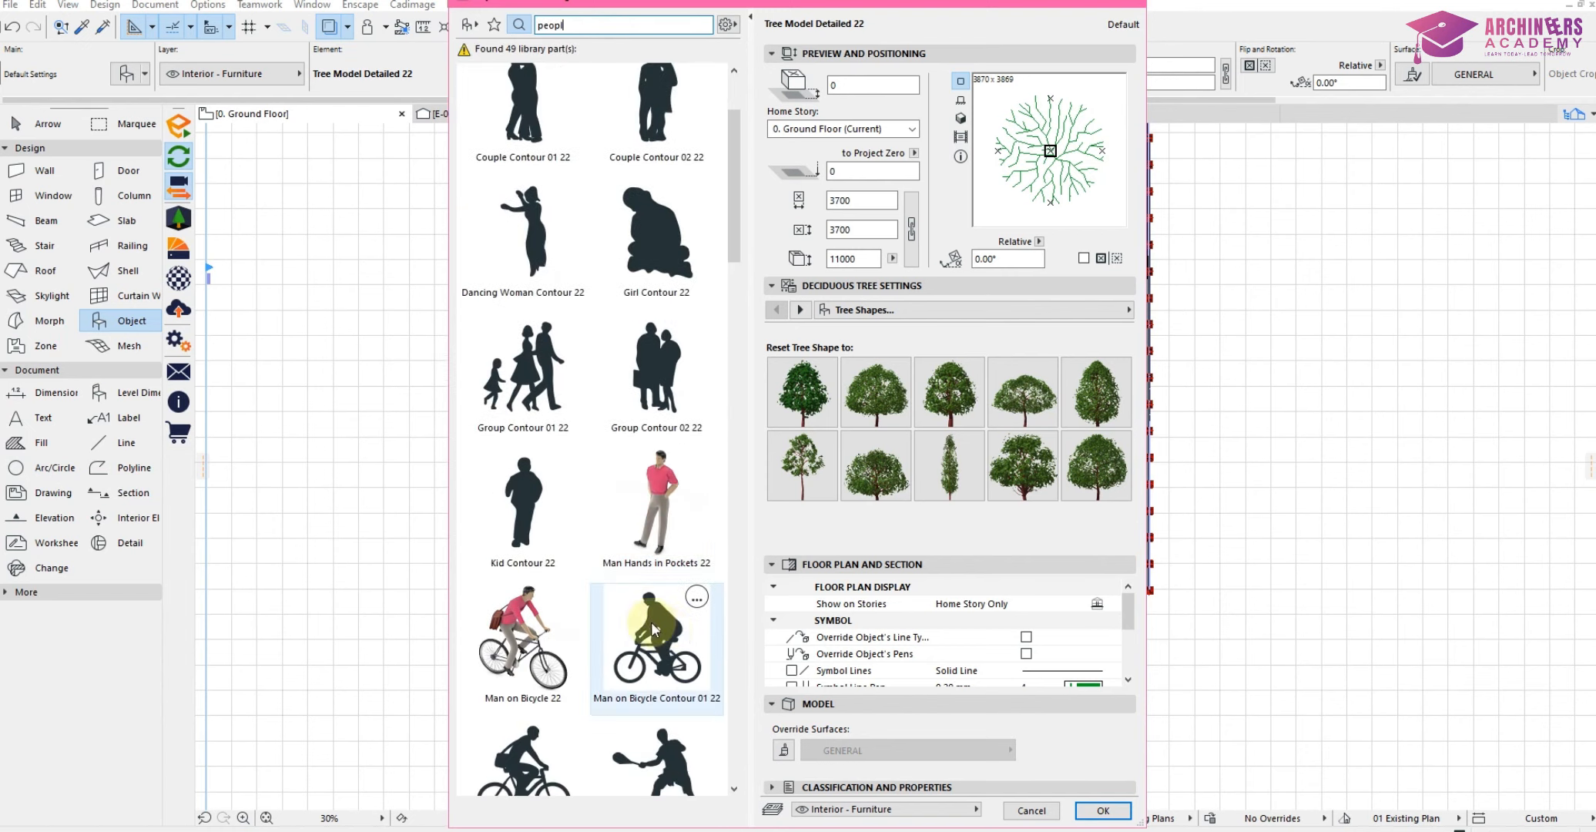
pyautogui.scroll(1, 653, 355)
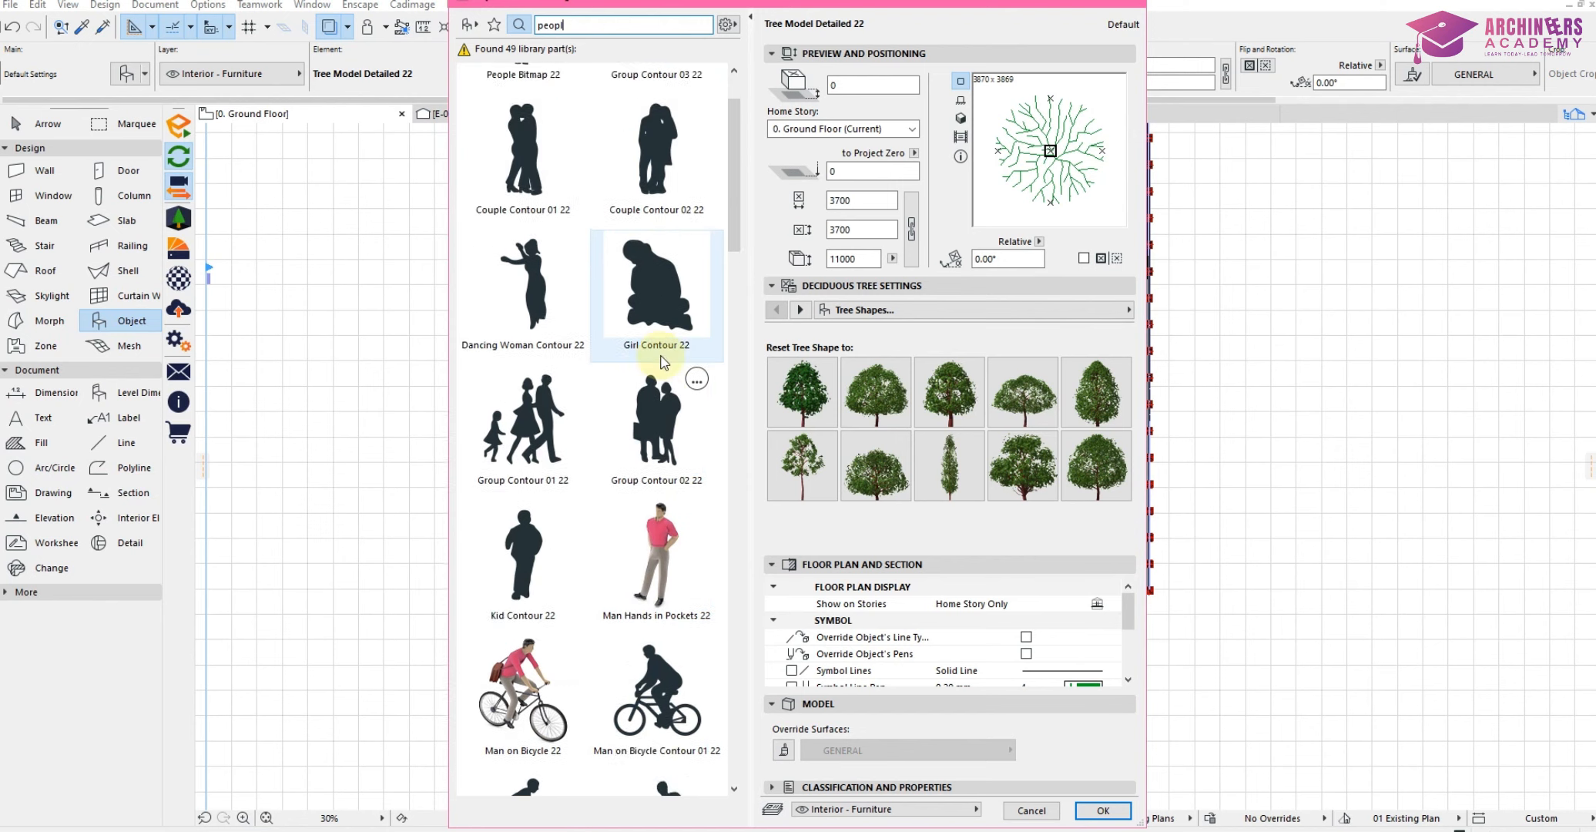
pyautogui.scroll(-2, 631, 393)
pyautogui.scroll(-1, 627, 429)
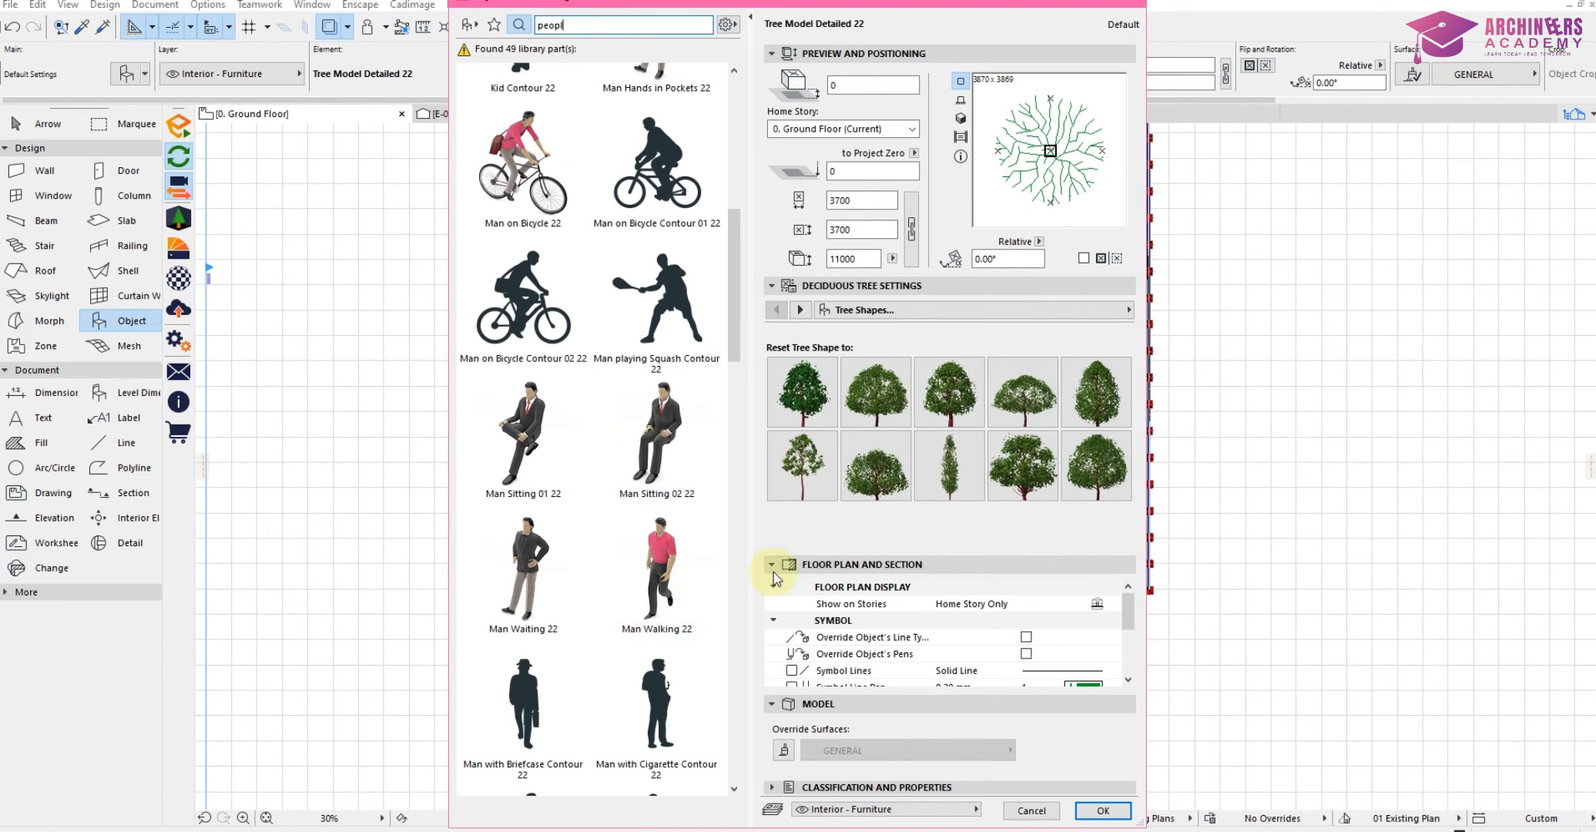
pyautogui.click(653, 570)
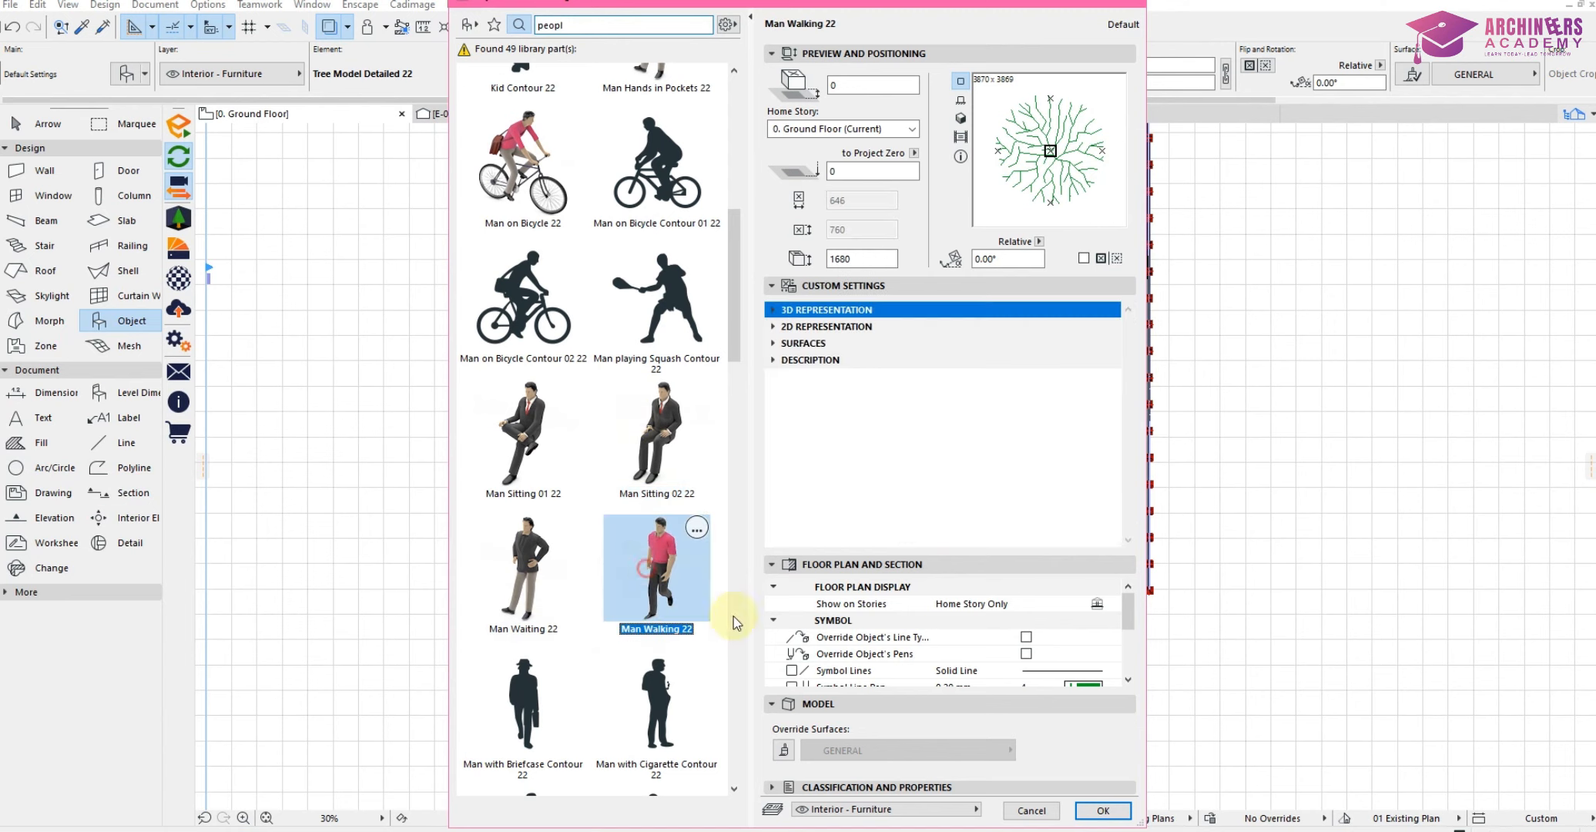
# Place the Man Walking 22 object at a base elevation of -600 on the lawn just east of the driveway.
pyautogui.click(1104, 810)
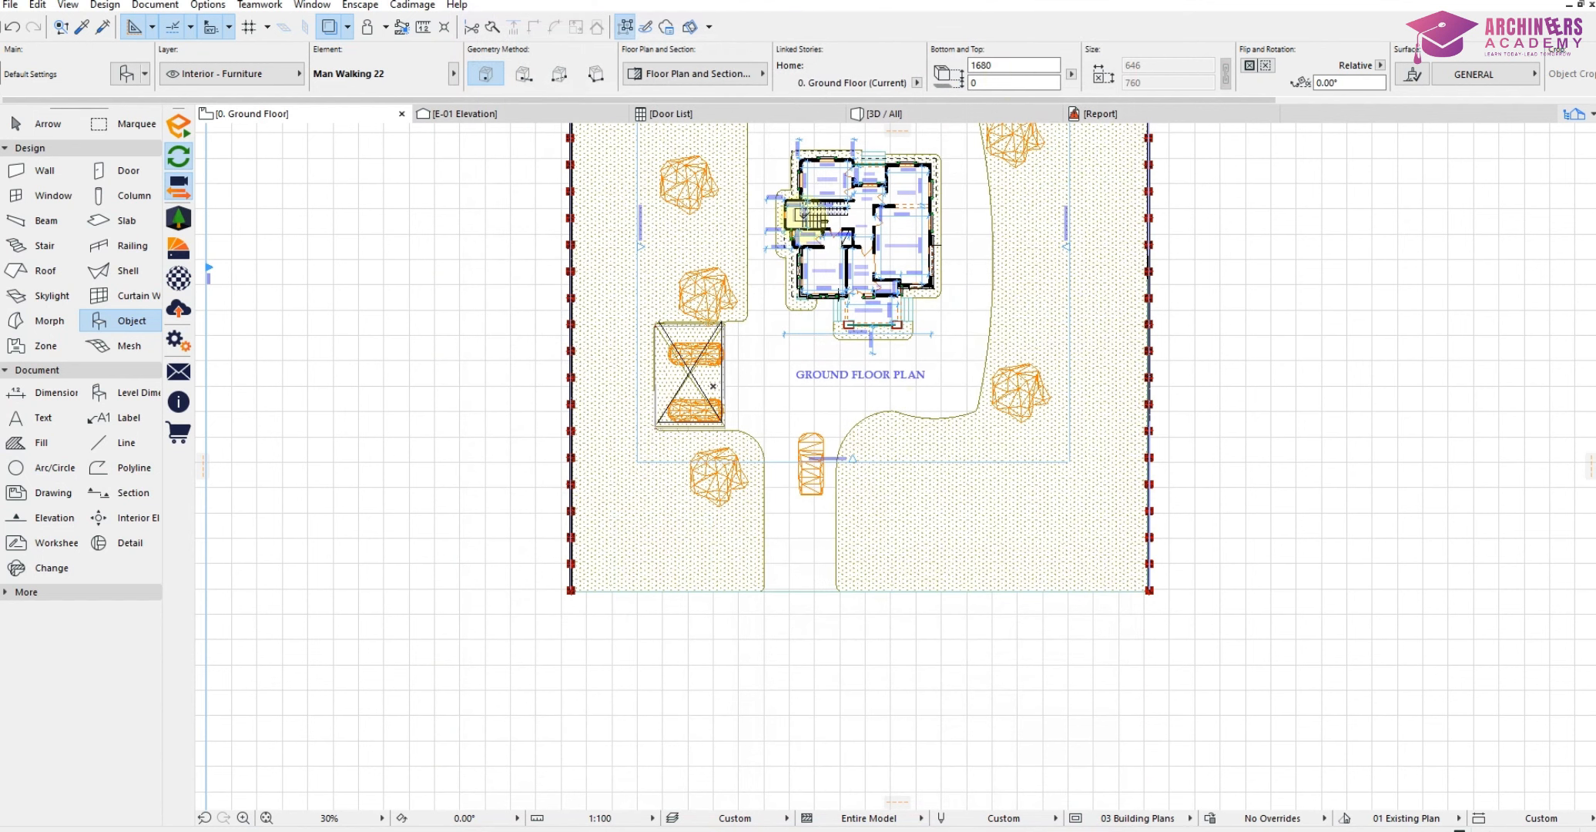
pyautogui.click(1011, 79)
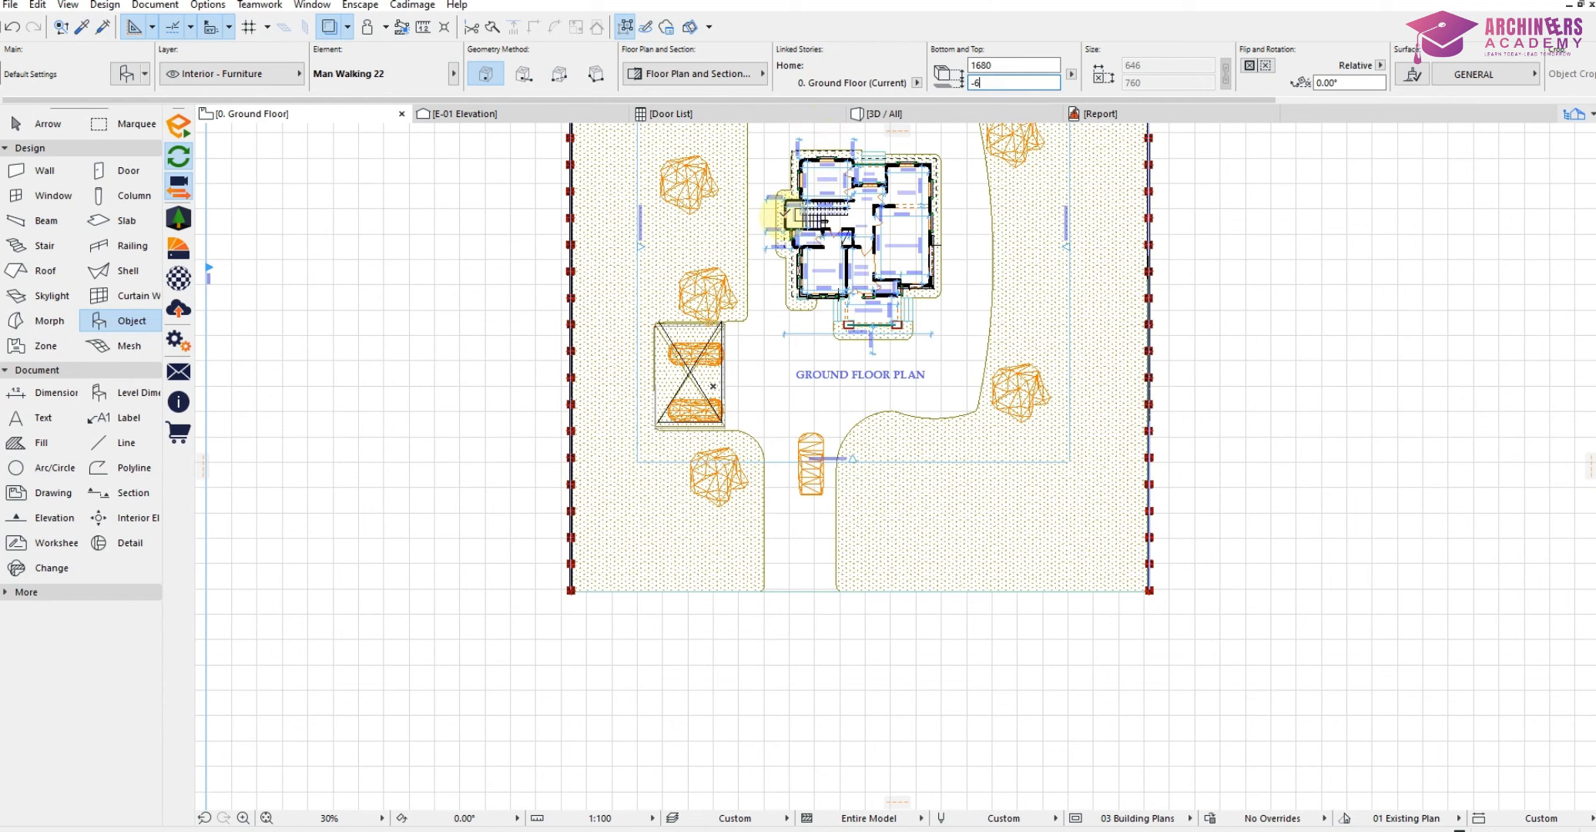
pyautogui.scroll(5, 894, 445)
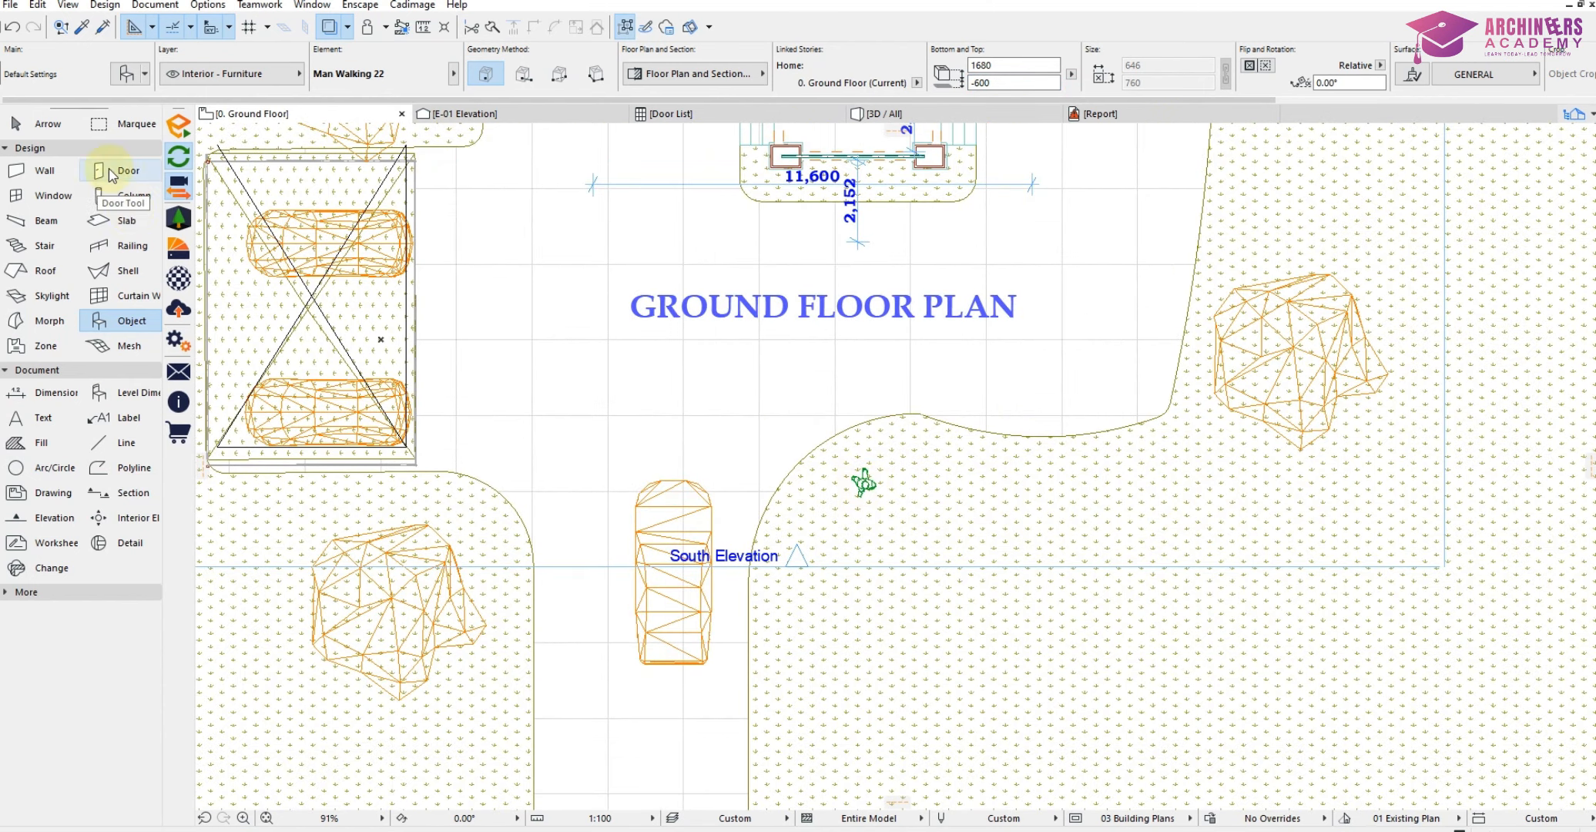
pyautogui.click(179, 222)
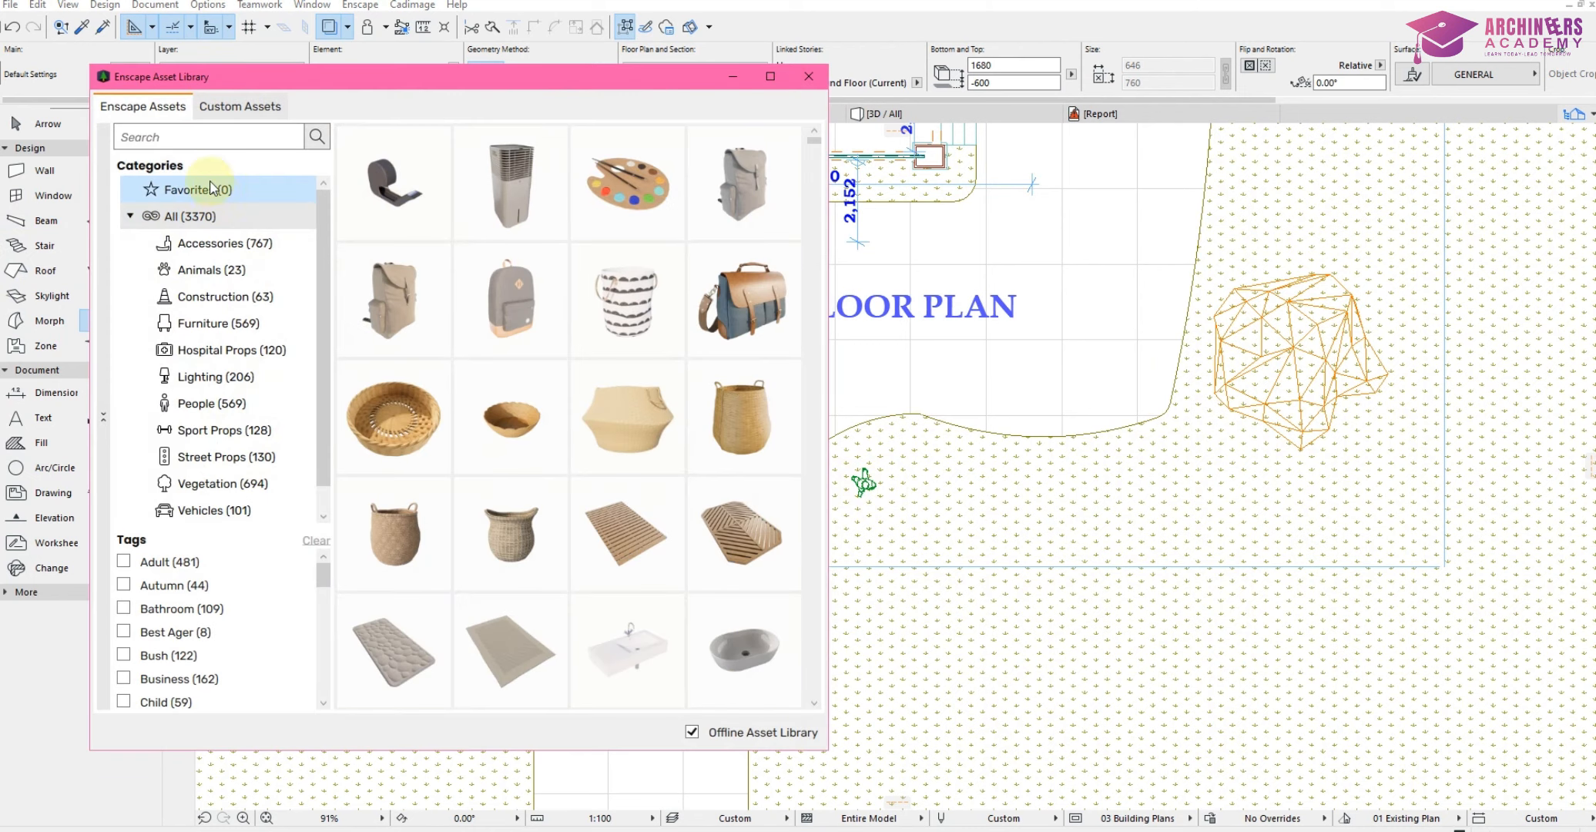
pyautogui.click(262, 402)
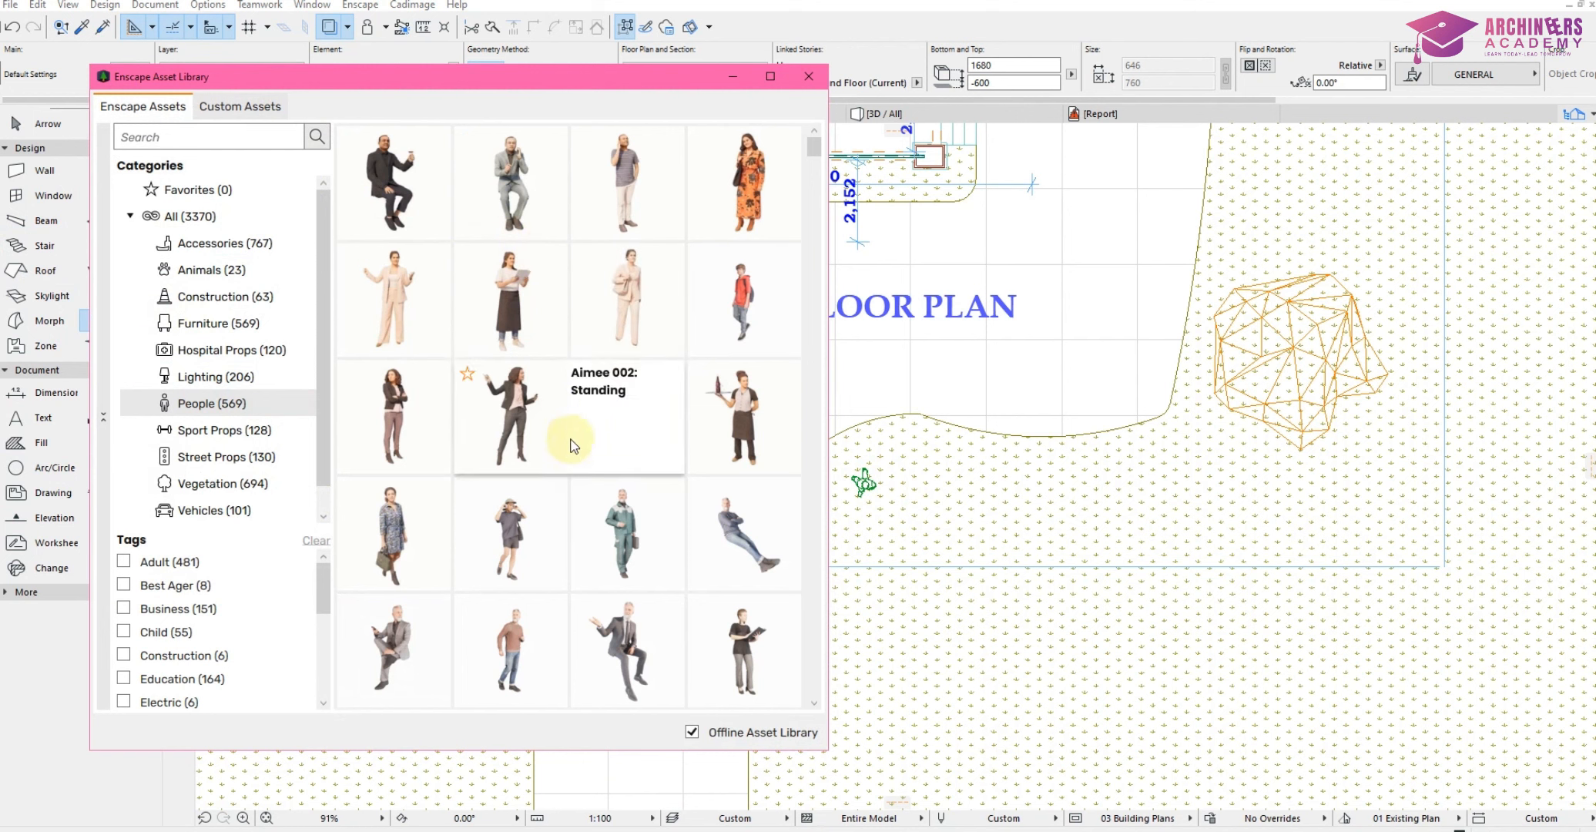
pyautogui.scroll(-5, 570, 462)
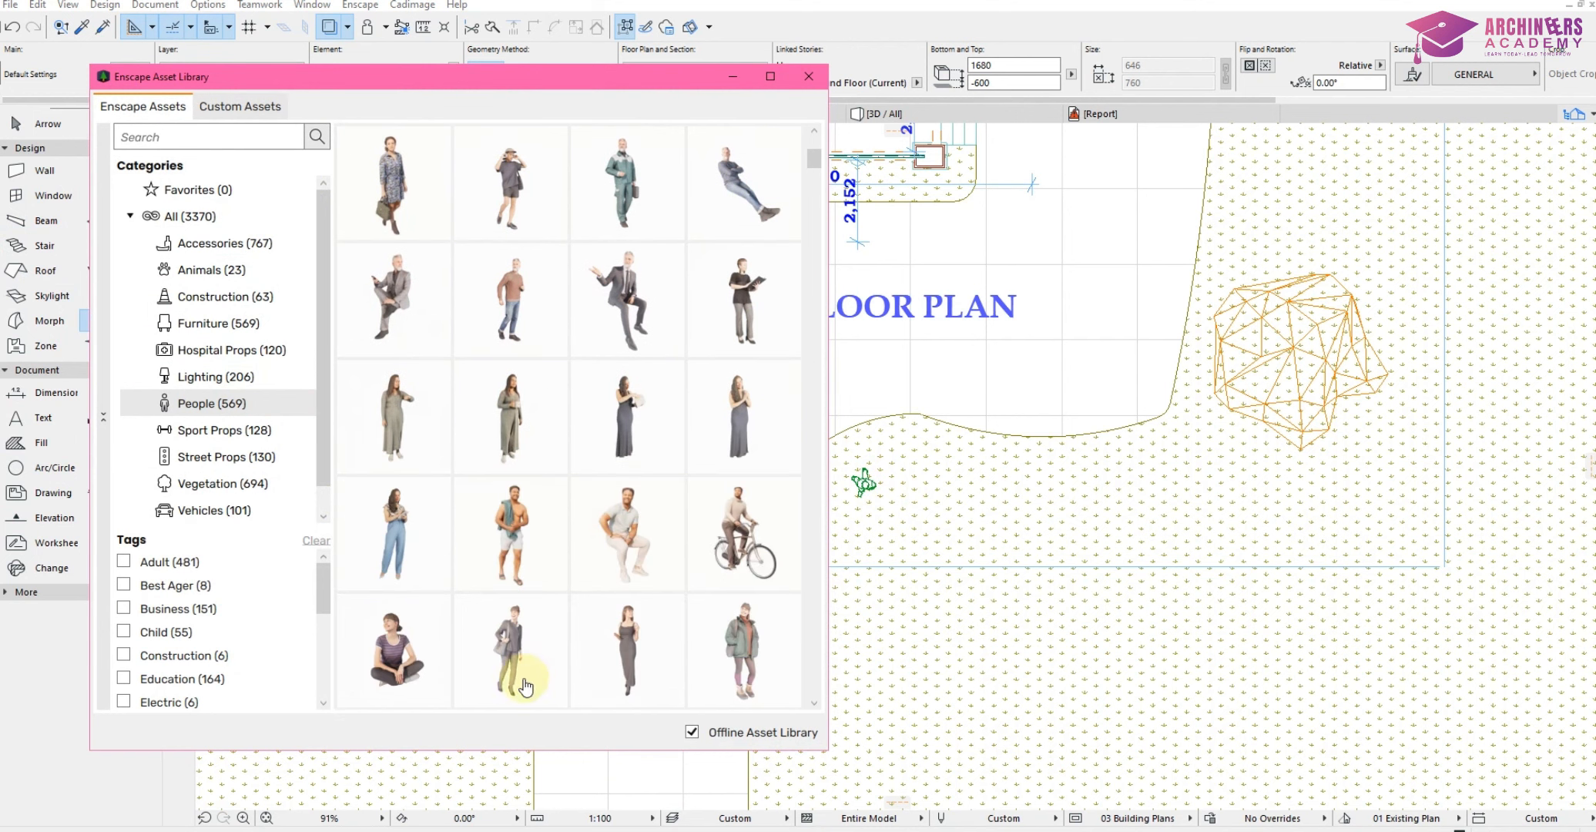
pyautogui.moveTo(543, 682)
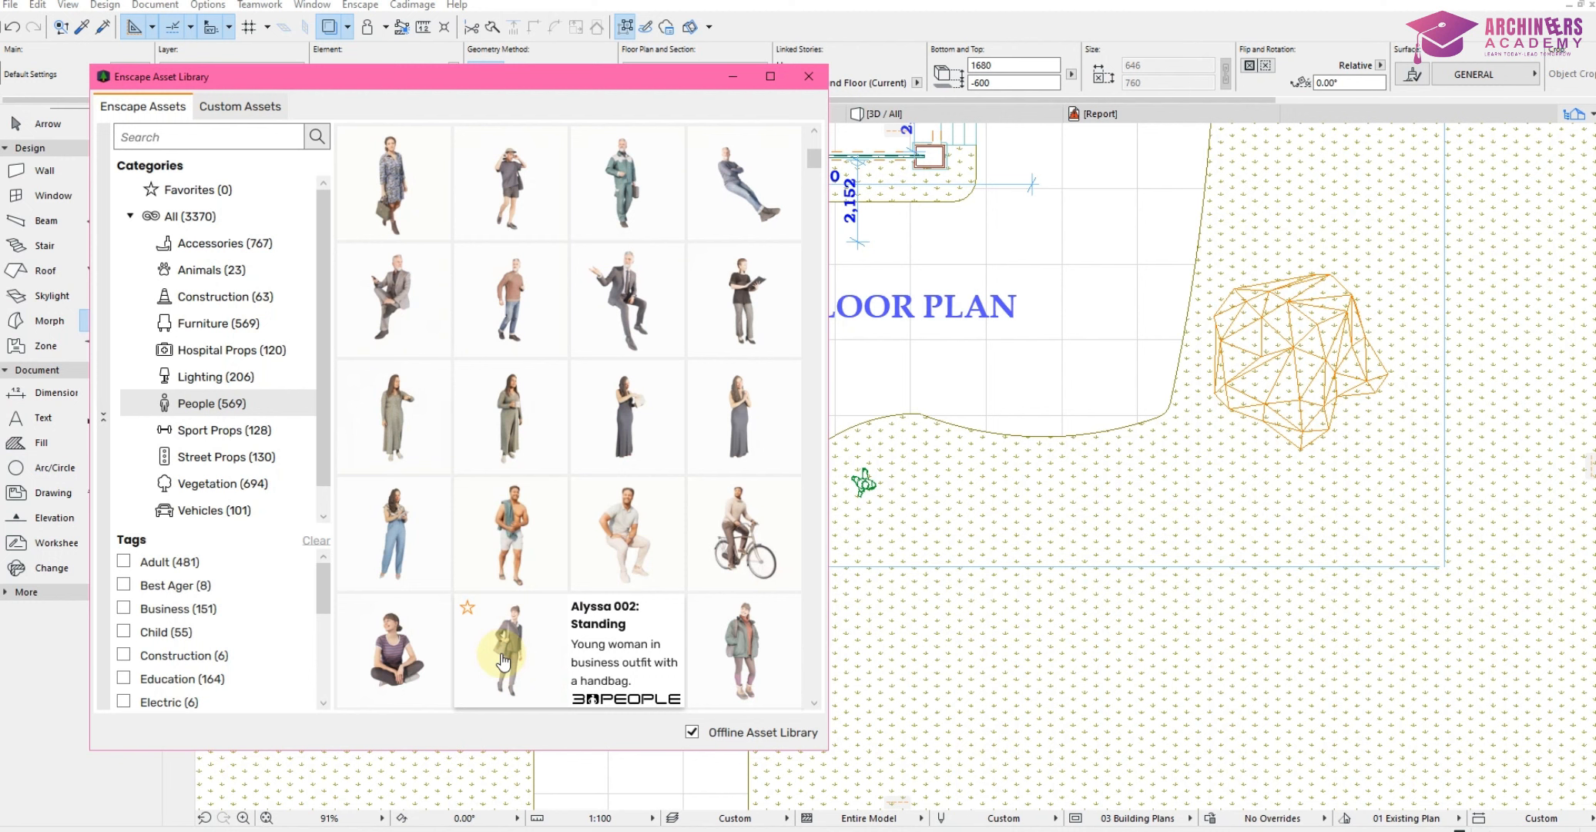
pyautogui.click(628, 185)
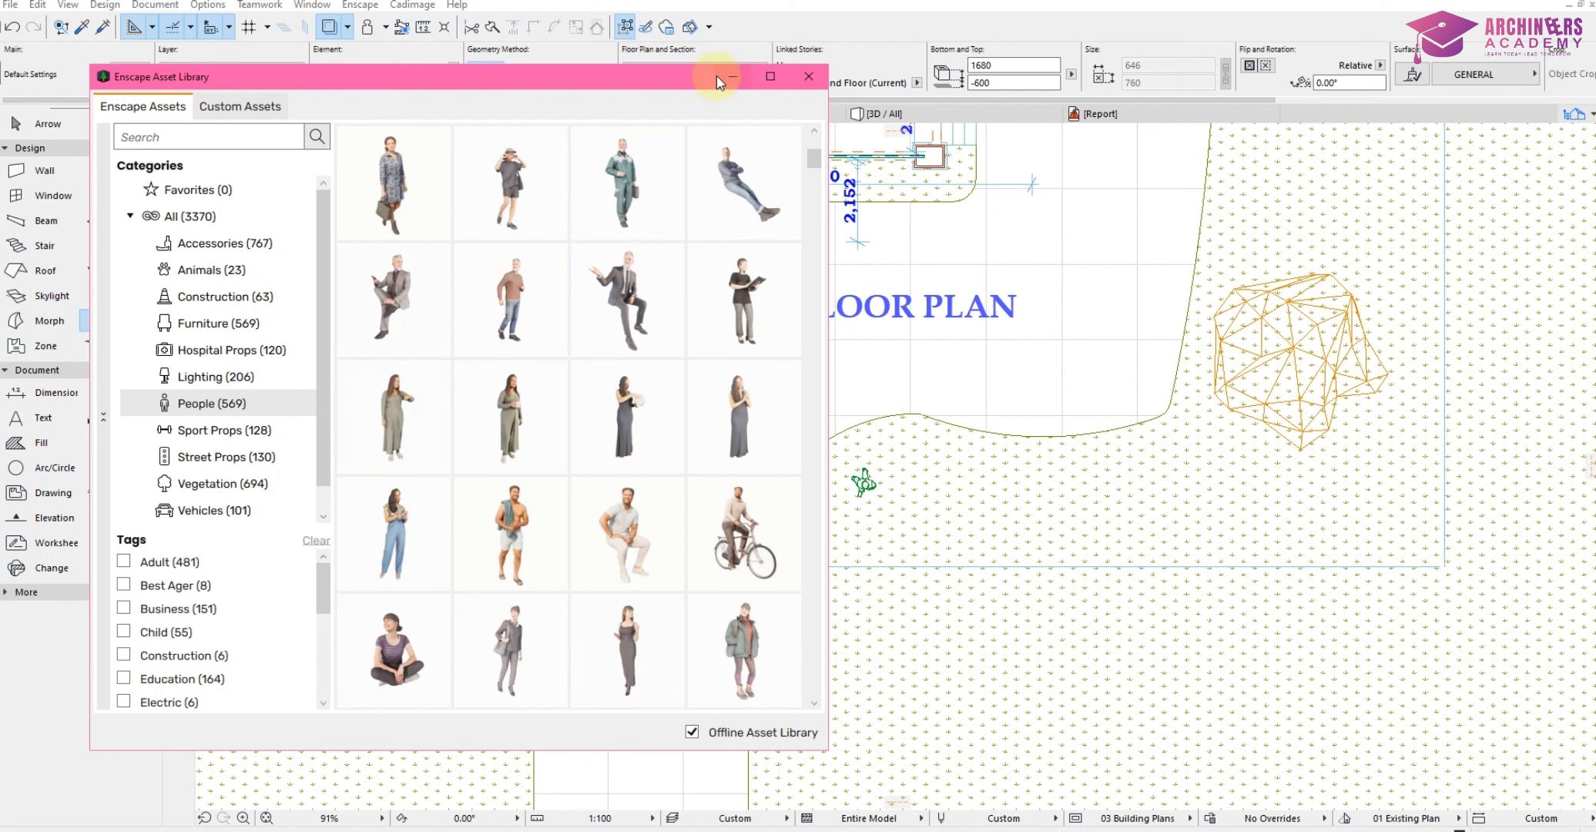
# Move the walking man from the lawn onto the paved area between the carport and the driveway car.
pyautogui.click(17, 123)
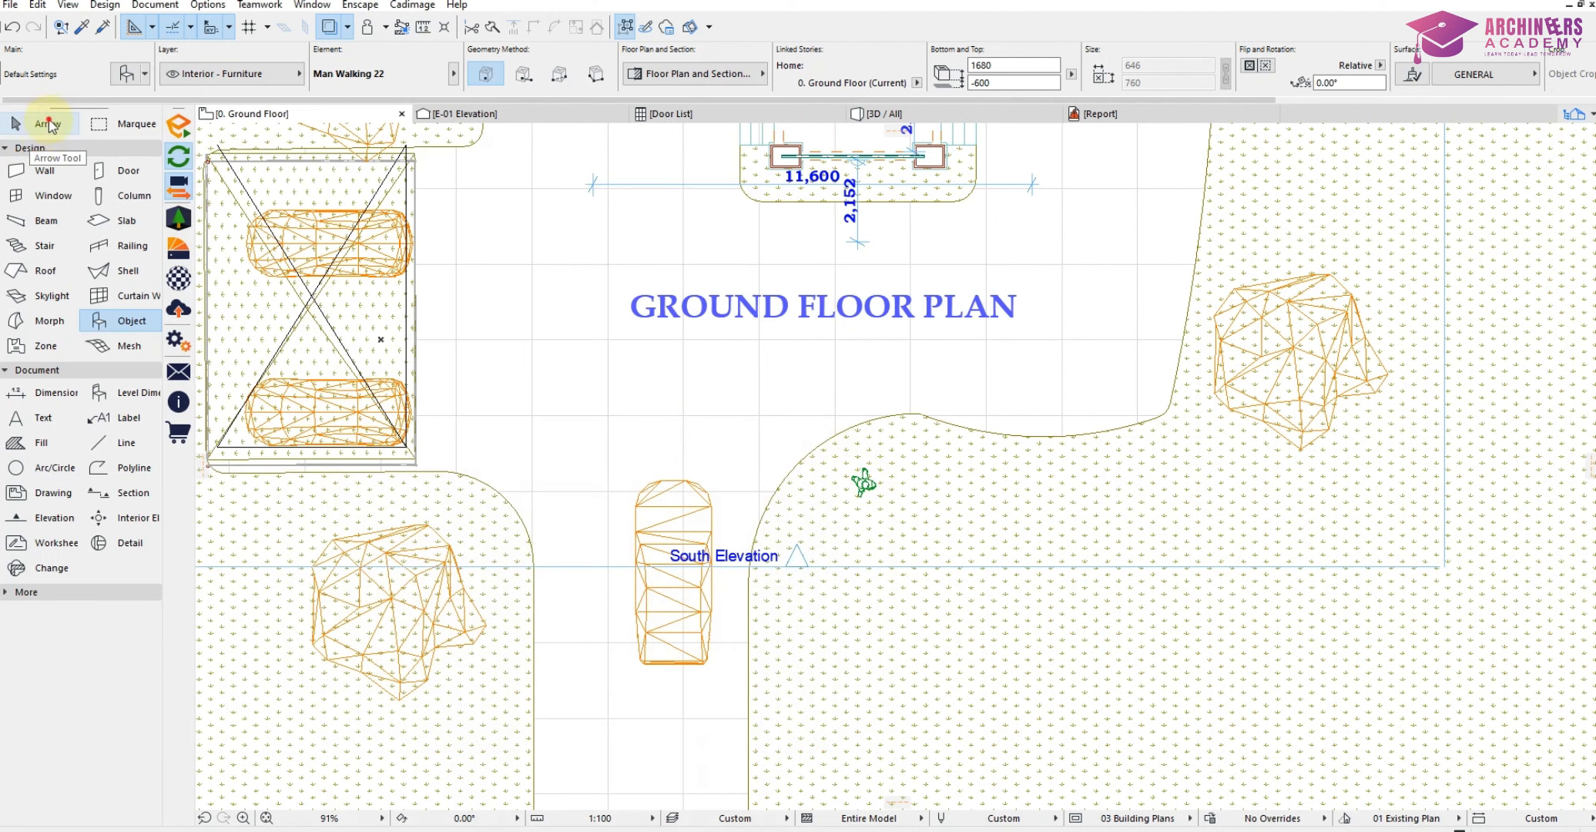
pyautogui.click(867, 485)
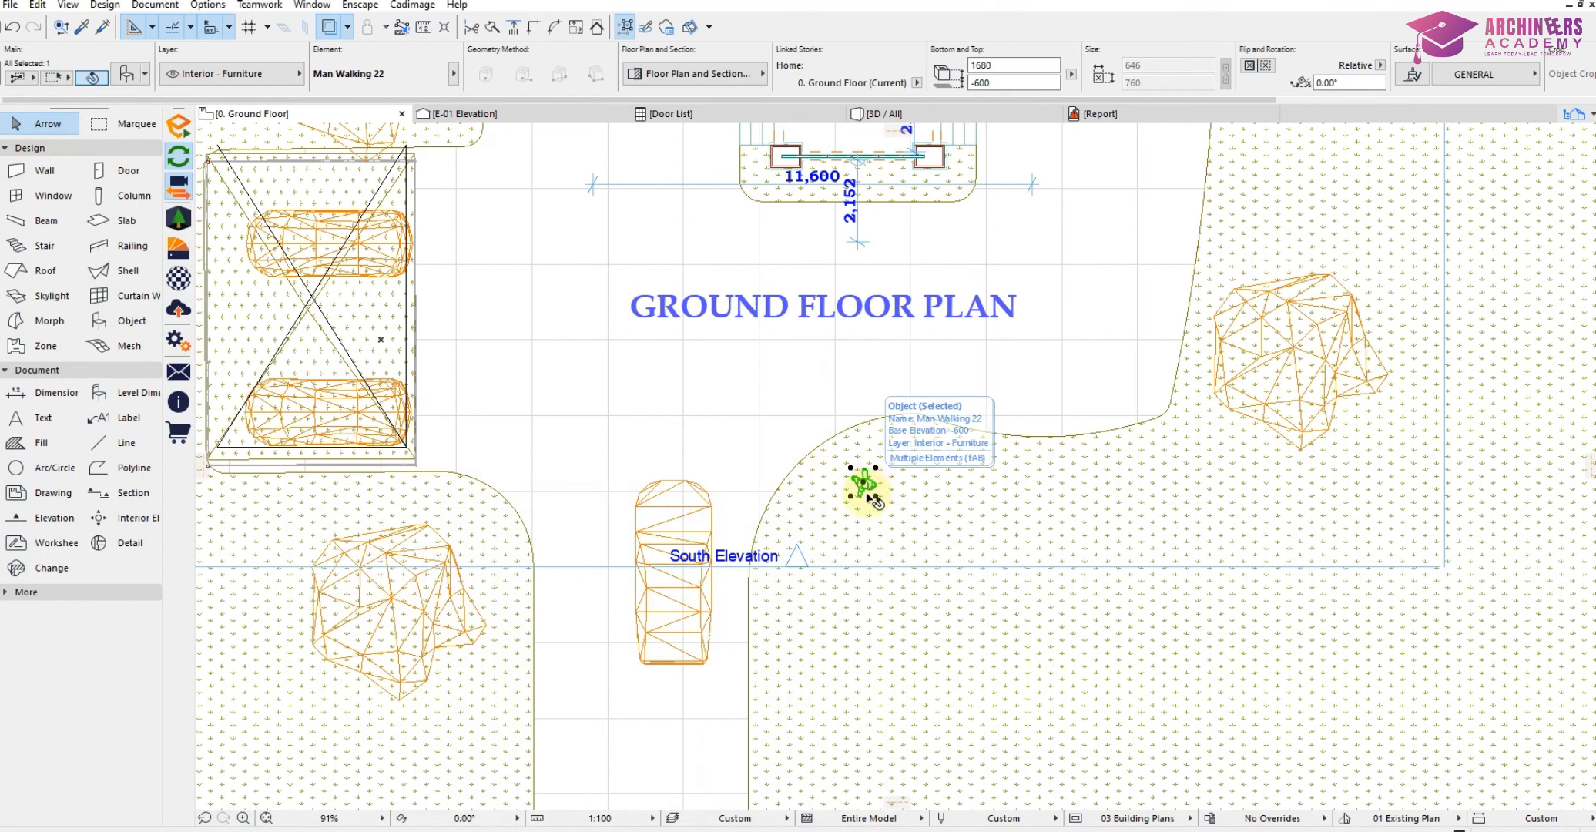
pyautogui.moveTo(845, 499); pyautogui.dragTo(588, 428)
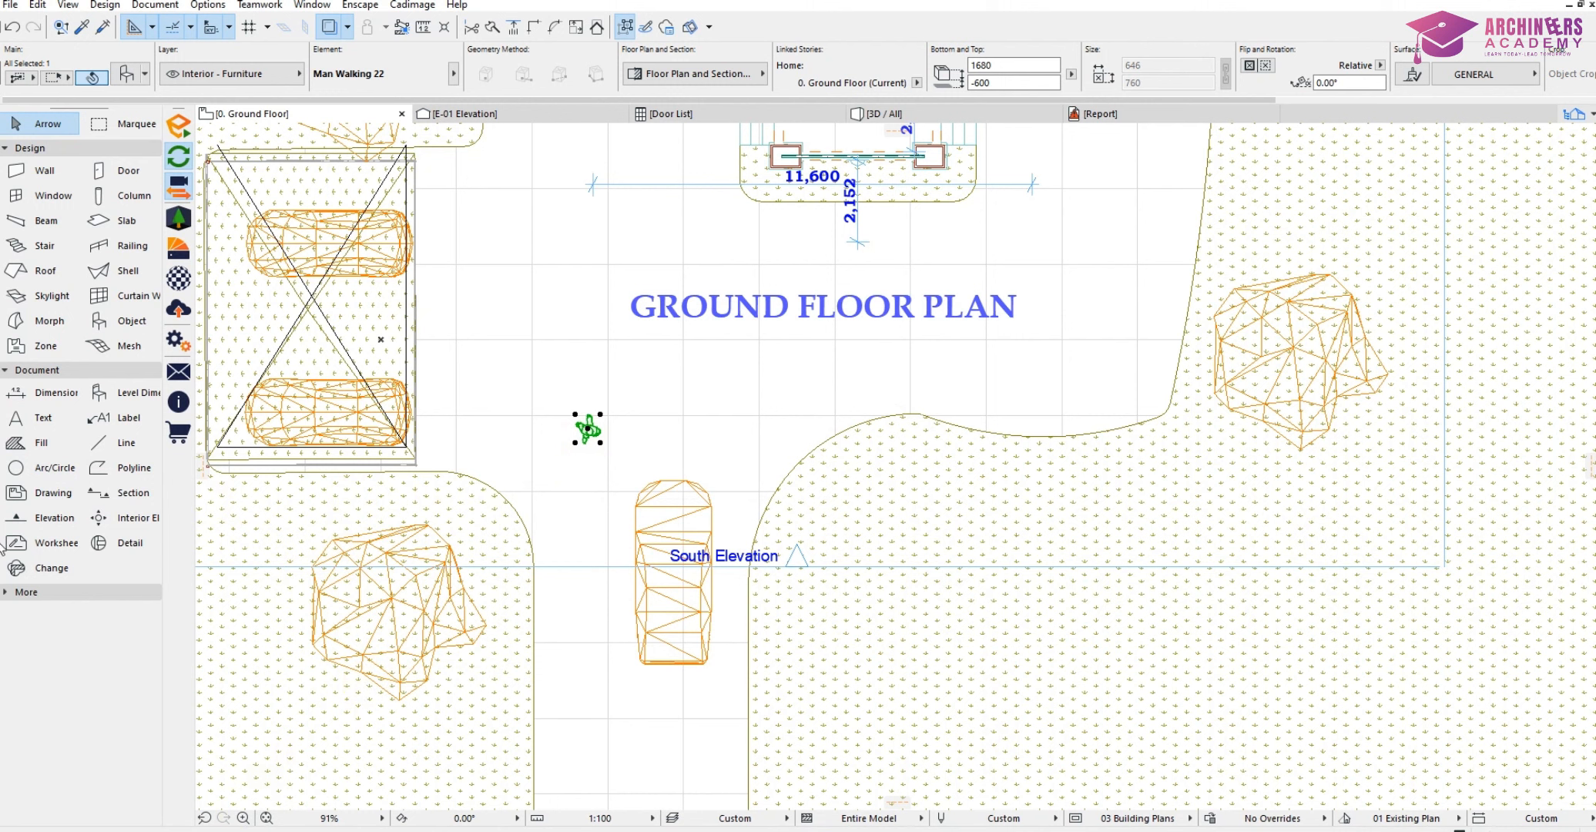
# Insert the People asset Alyssa 002: Standing from the Enscape Asset Library in the empty space west of the boundary wall.
pyautogui.click(178, 219)
pyautogui.click(241, 245)
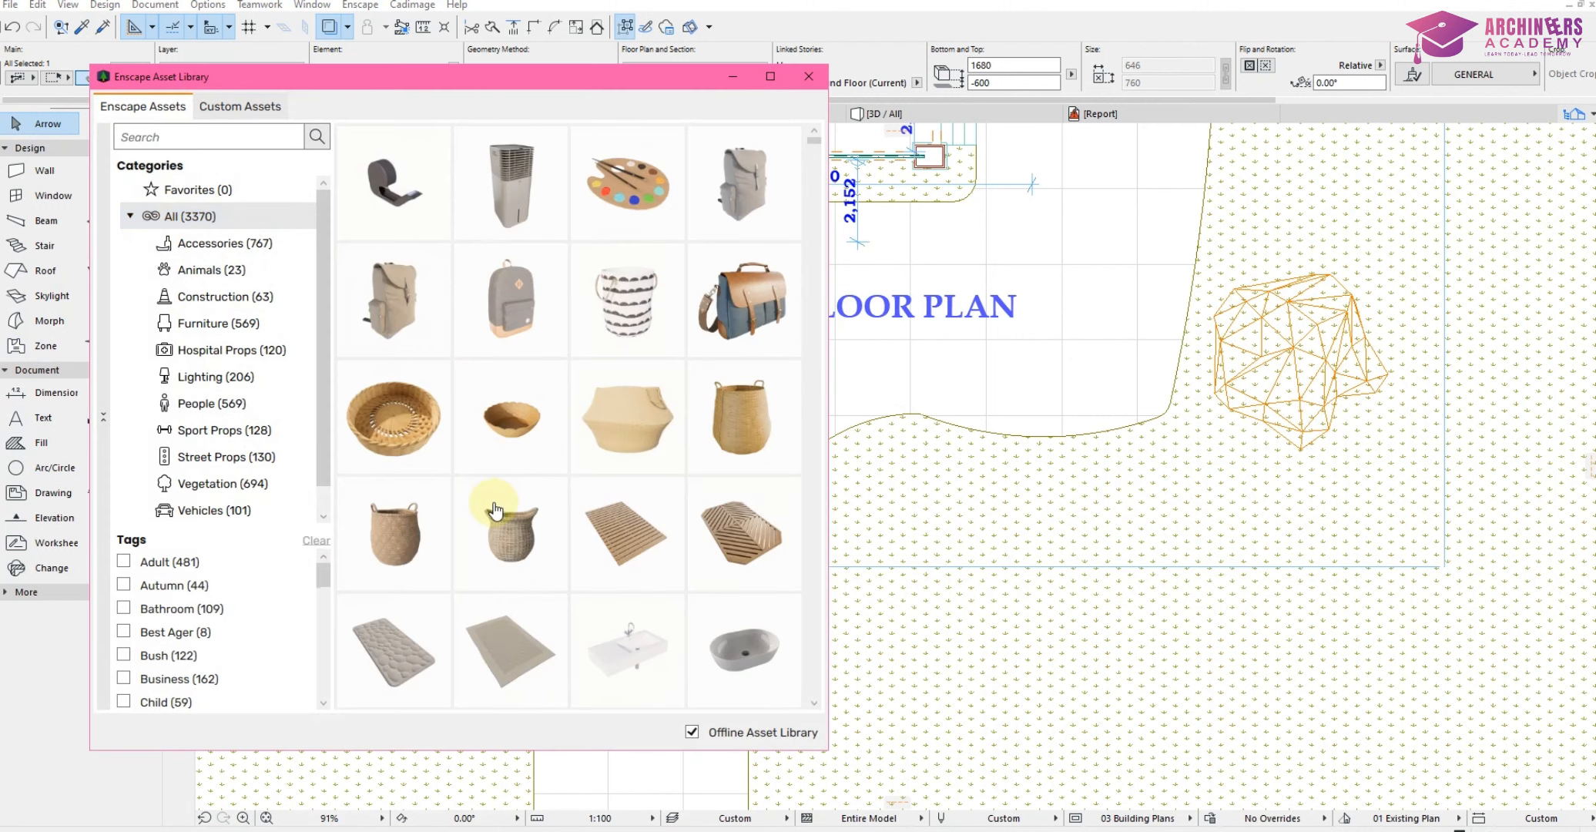
pyautogui.click(221, 416)
pyautogui.scroll(-3, 655, 439)
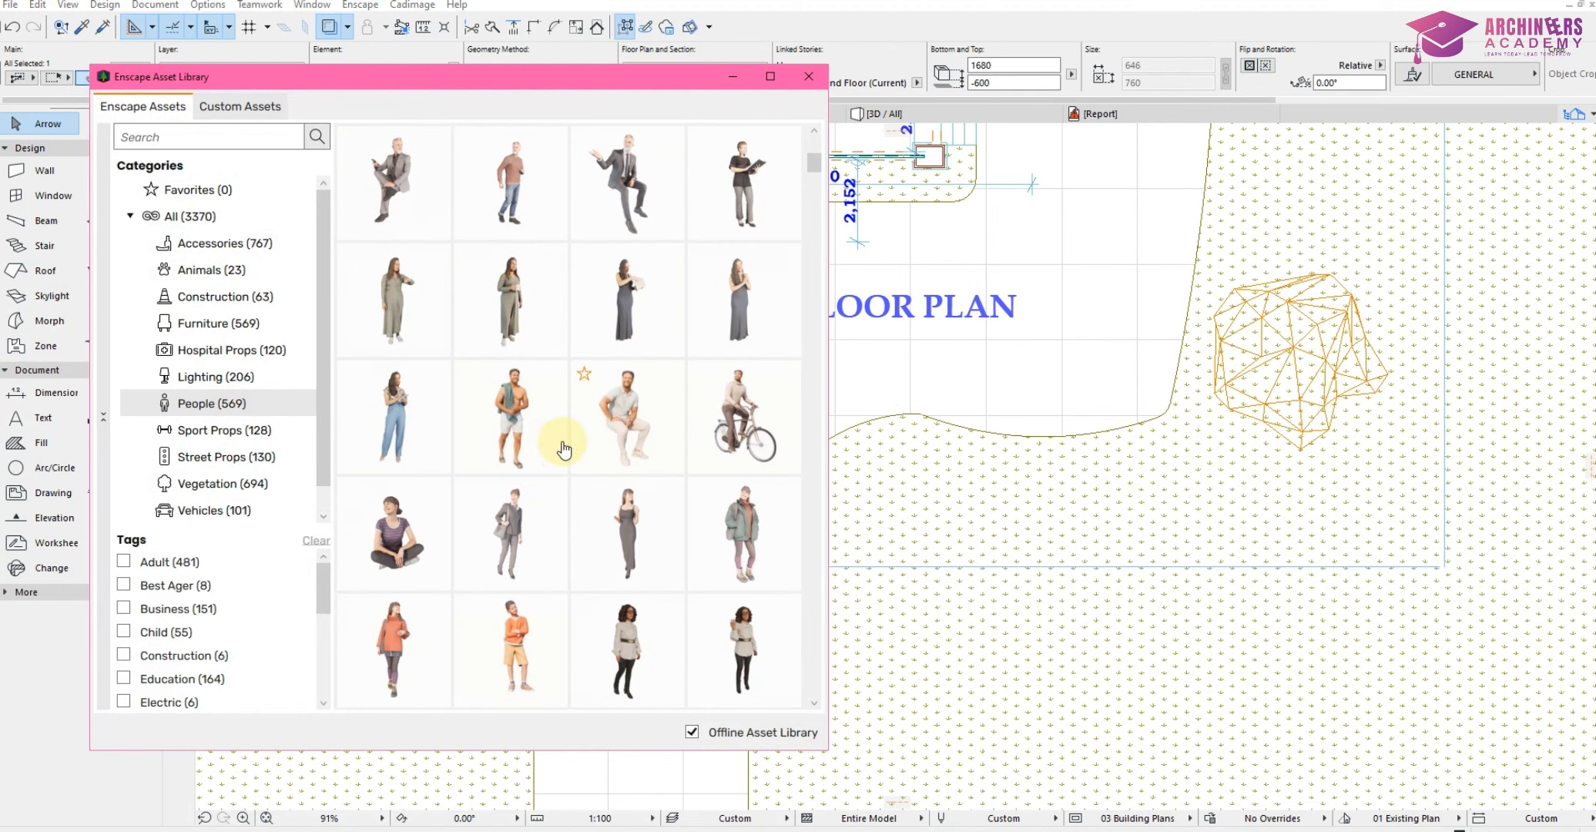
pyautogui.click(515, 530)
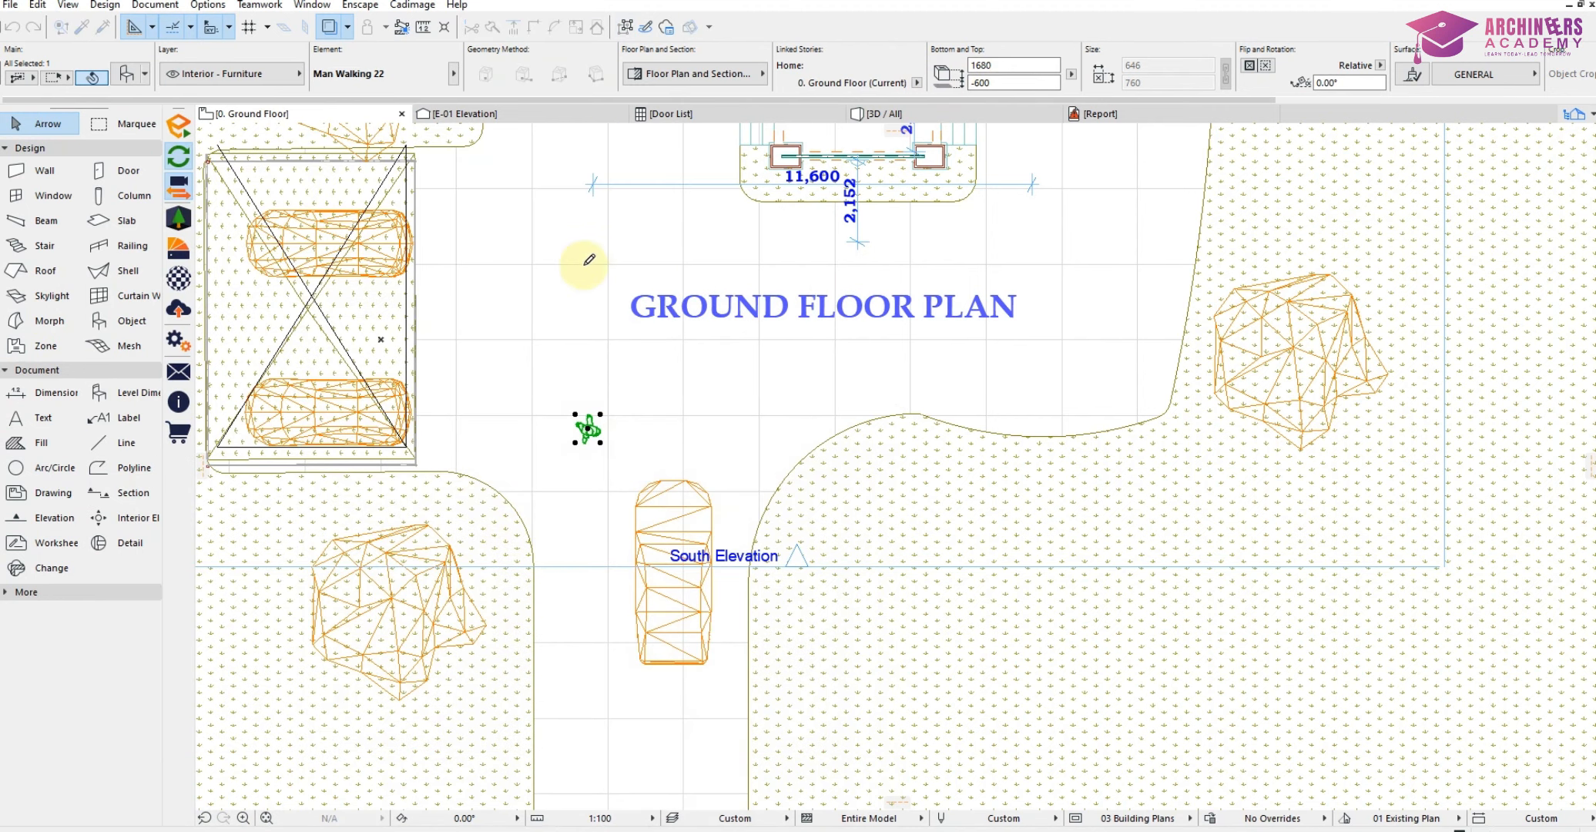
pyautogui.scroll(-4, 1109, 315)
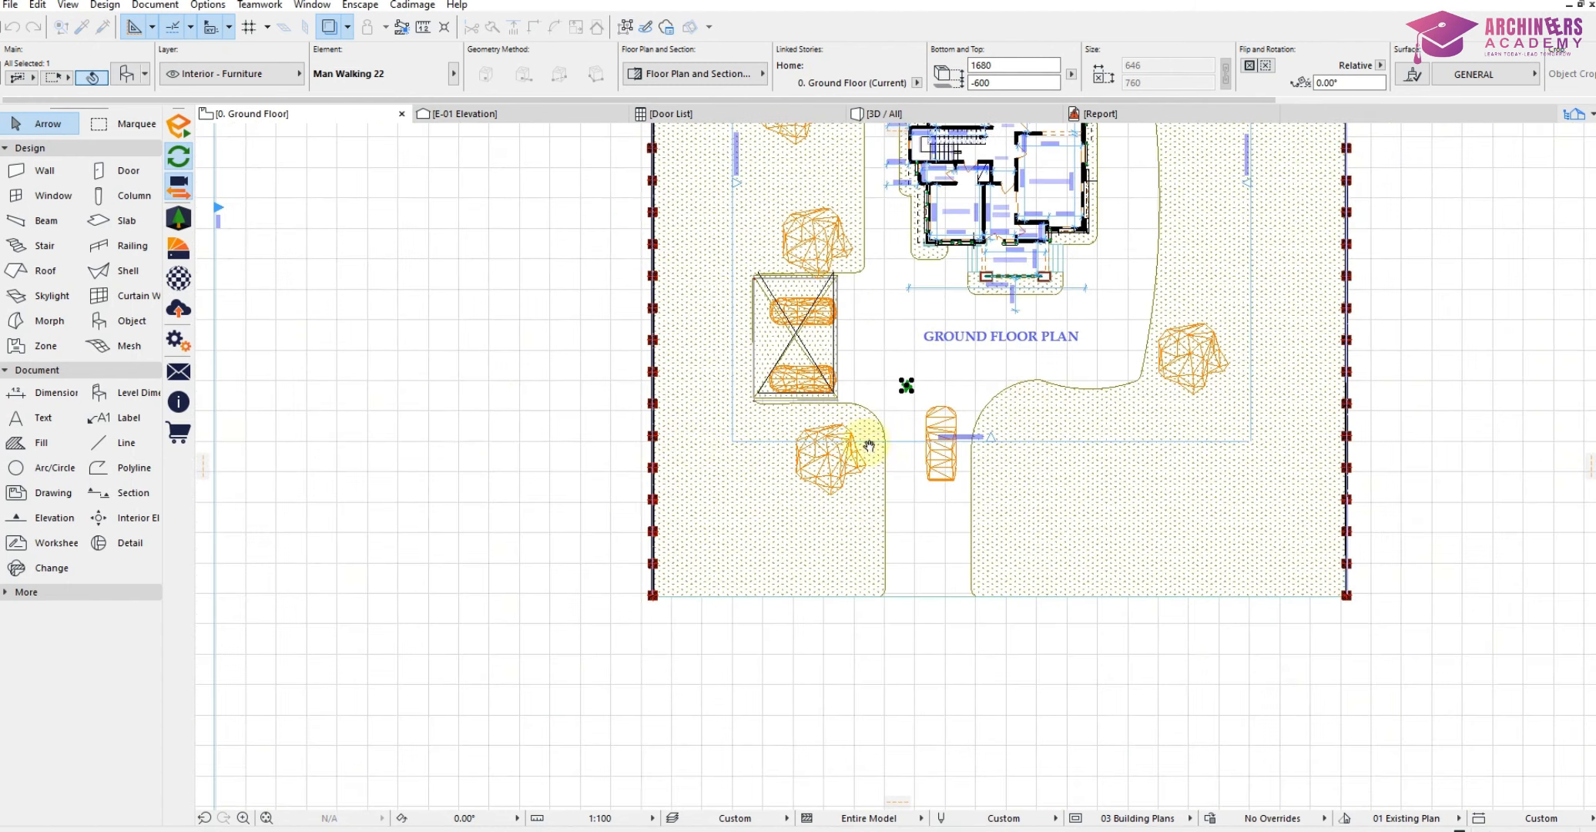
pyautogui.click(501, 386)
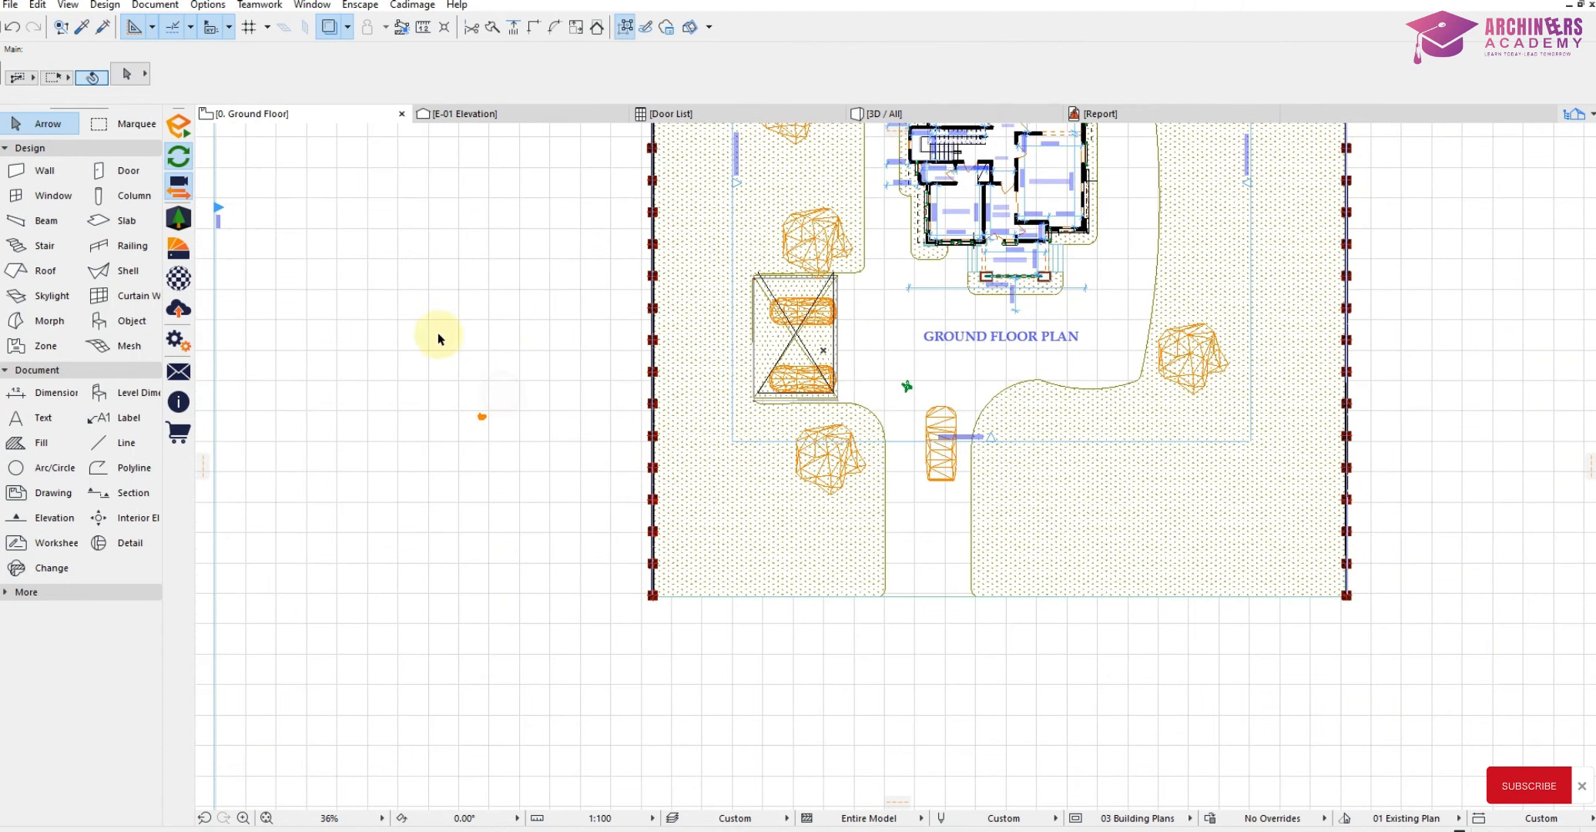
# Set the standing woman's base elevation to -600 and place a copy of her beside the walking man.
pyautogui.scroll(4, 524, 435)
pyautogui.moveTo(383, 339); pyautogui.dragTo(474, 463)
pyautogui.click(990, 80)
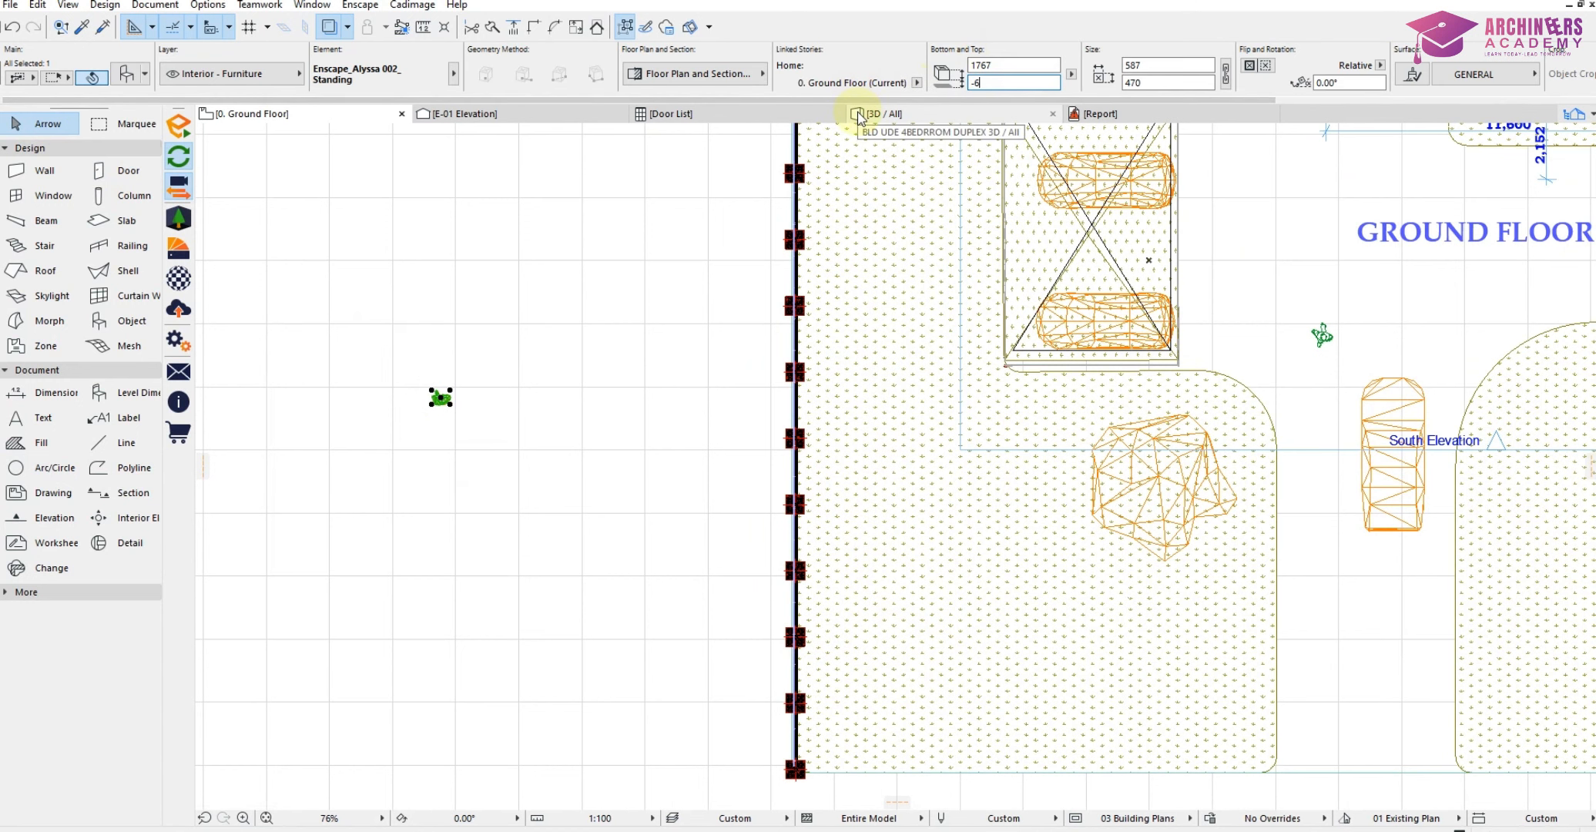
pyautogui.click(623, 426)
pyautogui.moveTo(338, 306); pyautogui.dragTo(539, 499)
pyautogui.moveTo(441, 399); pyautogui.dragTo(1290, 345)
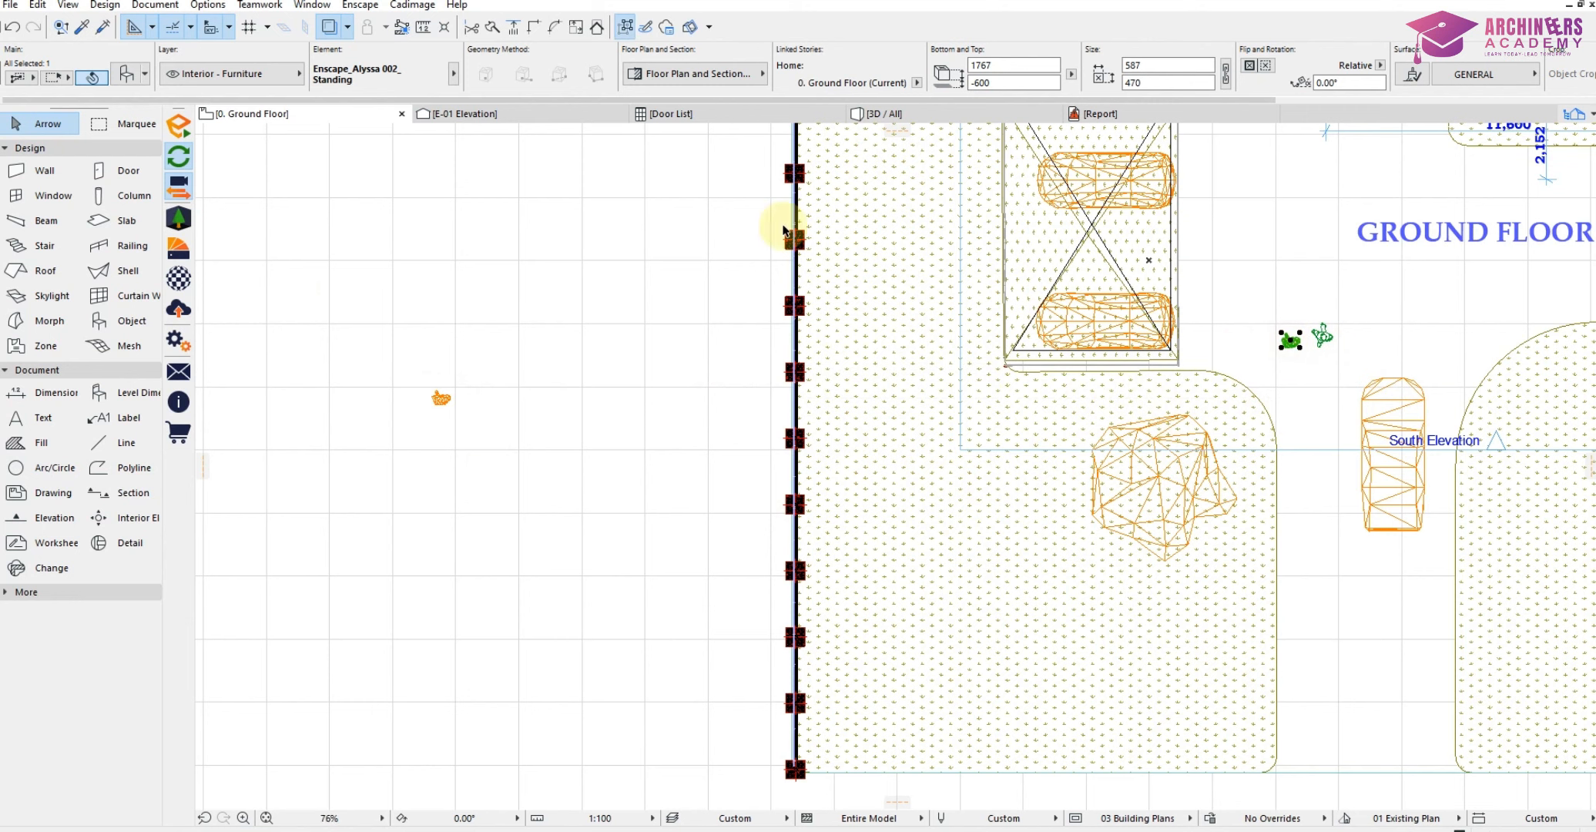
# Compare the standing woman and the walking man up close in the 3D view and in the Enscape rendering.
pyautogui.click(935, 117)
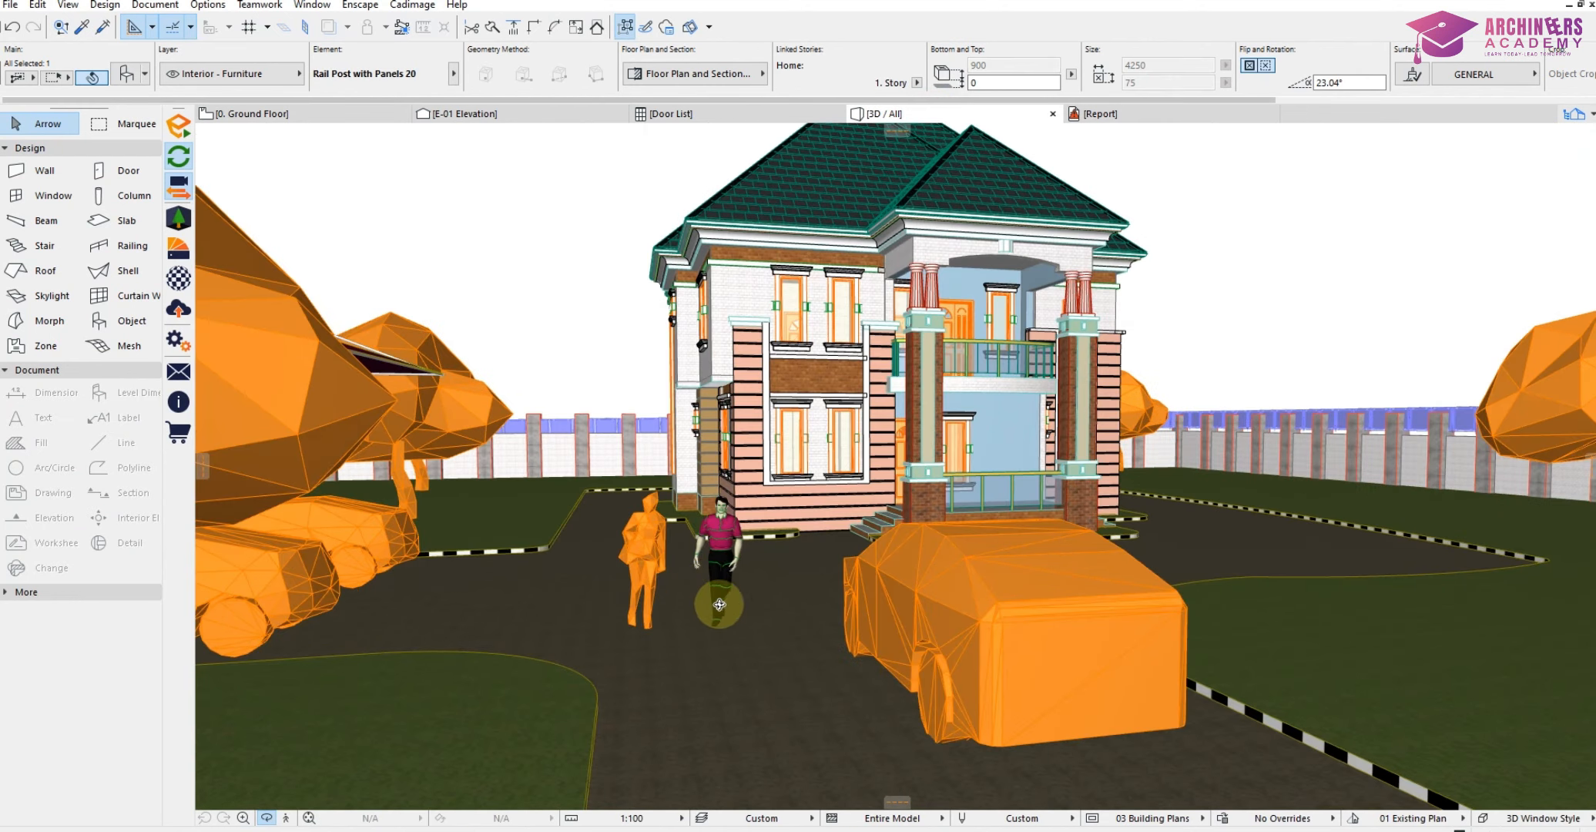
pyautogui.scroll(5, 719, 604)
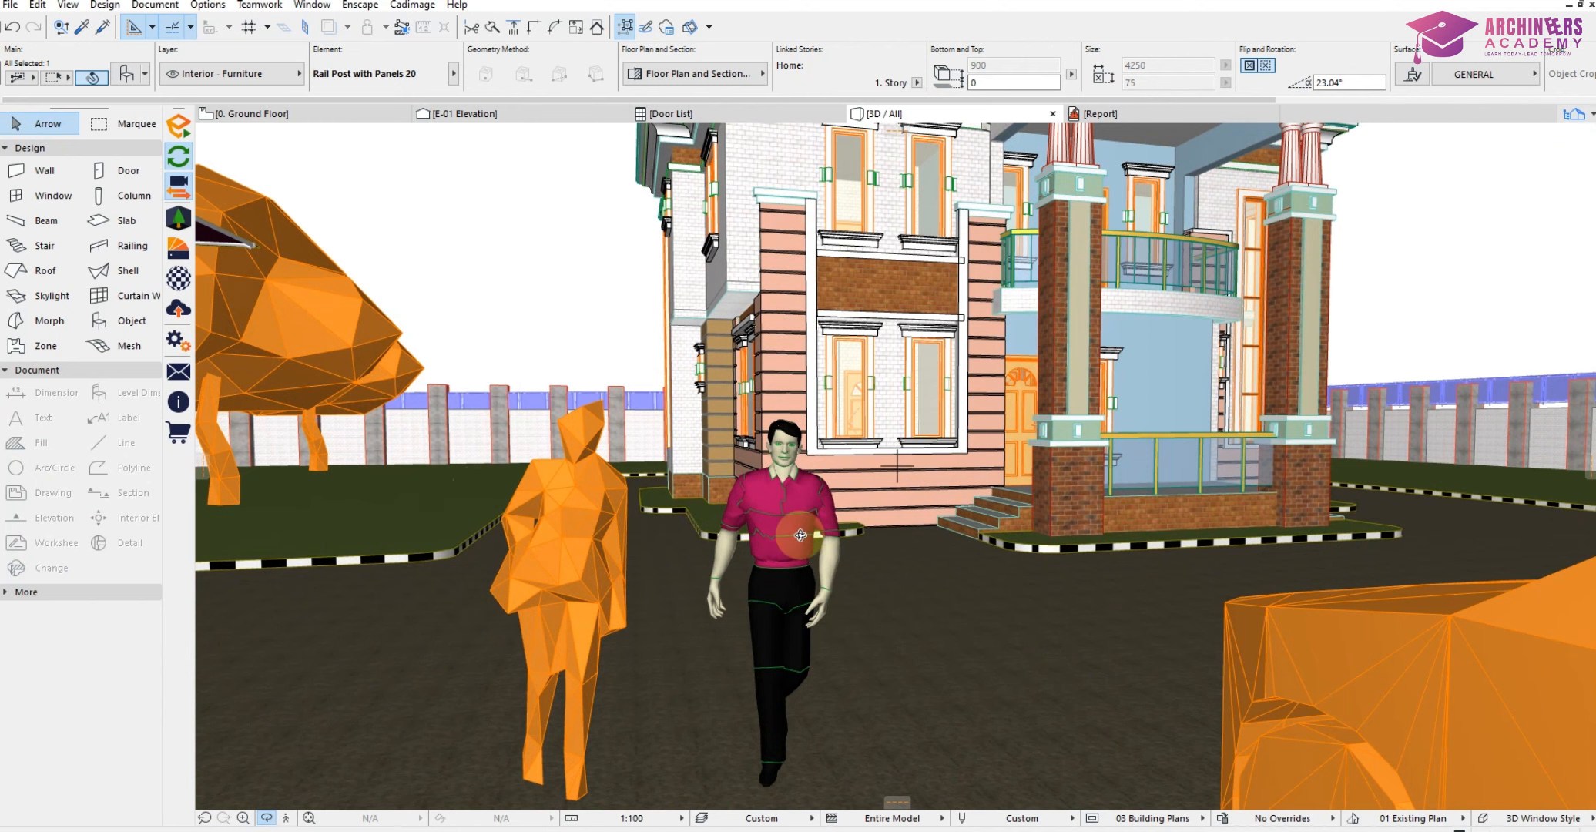
pyautogui.scroll(4, 801, 534)
pyautogui.scroll(-2, 774, 567)
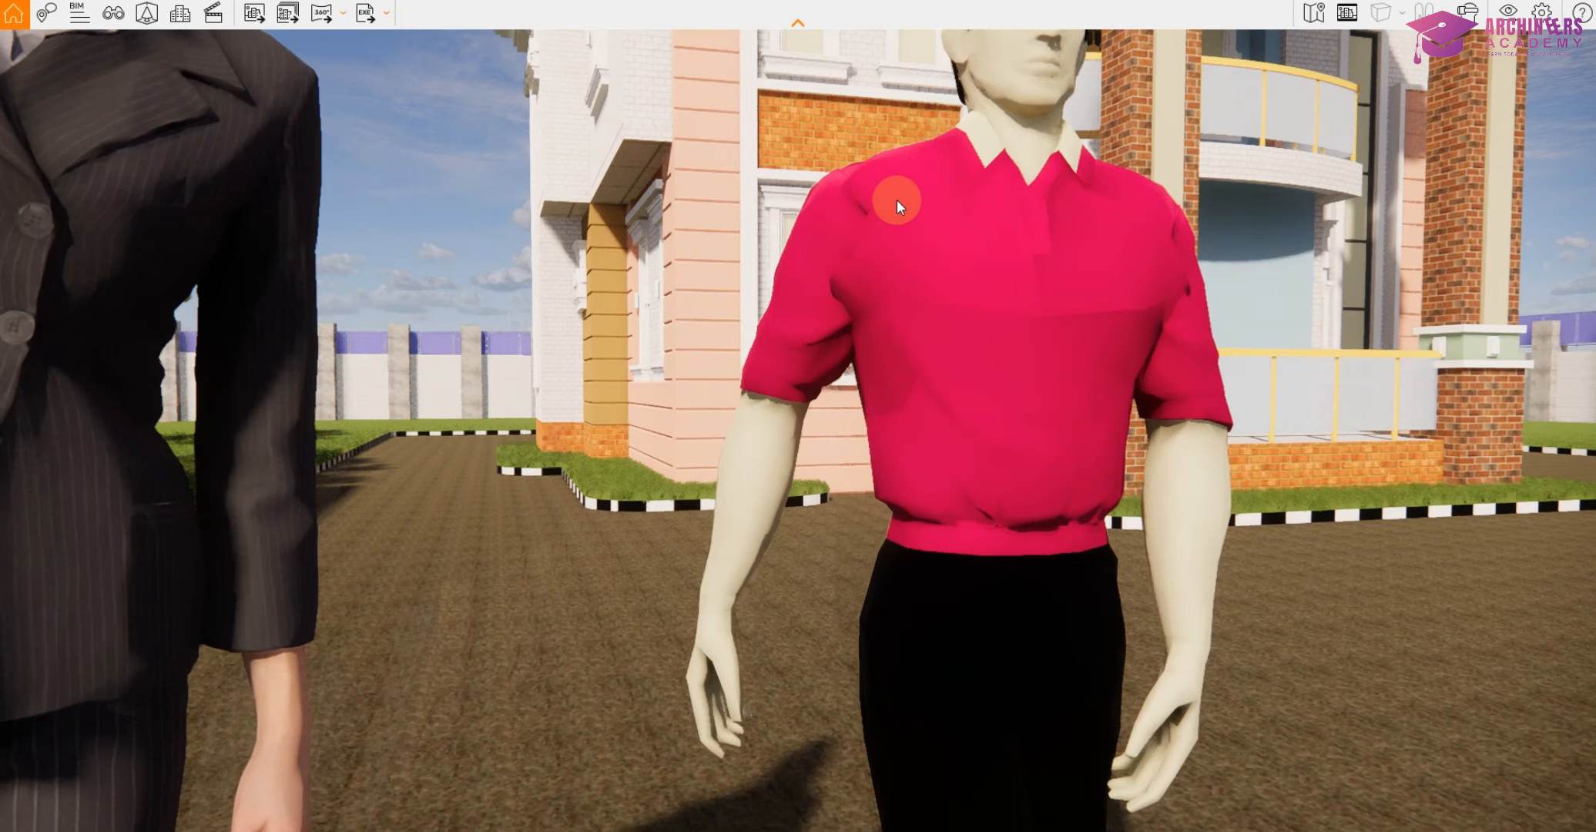
pyautogui.scroll(-3, 920, 220)
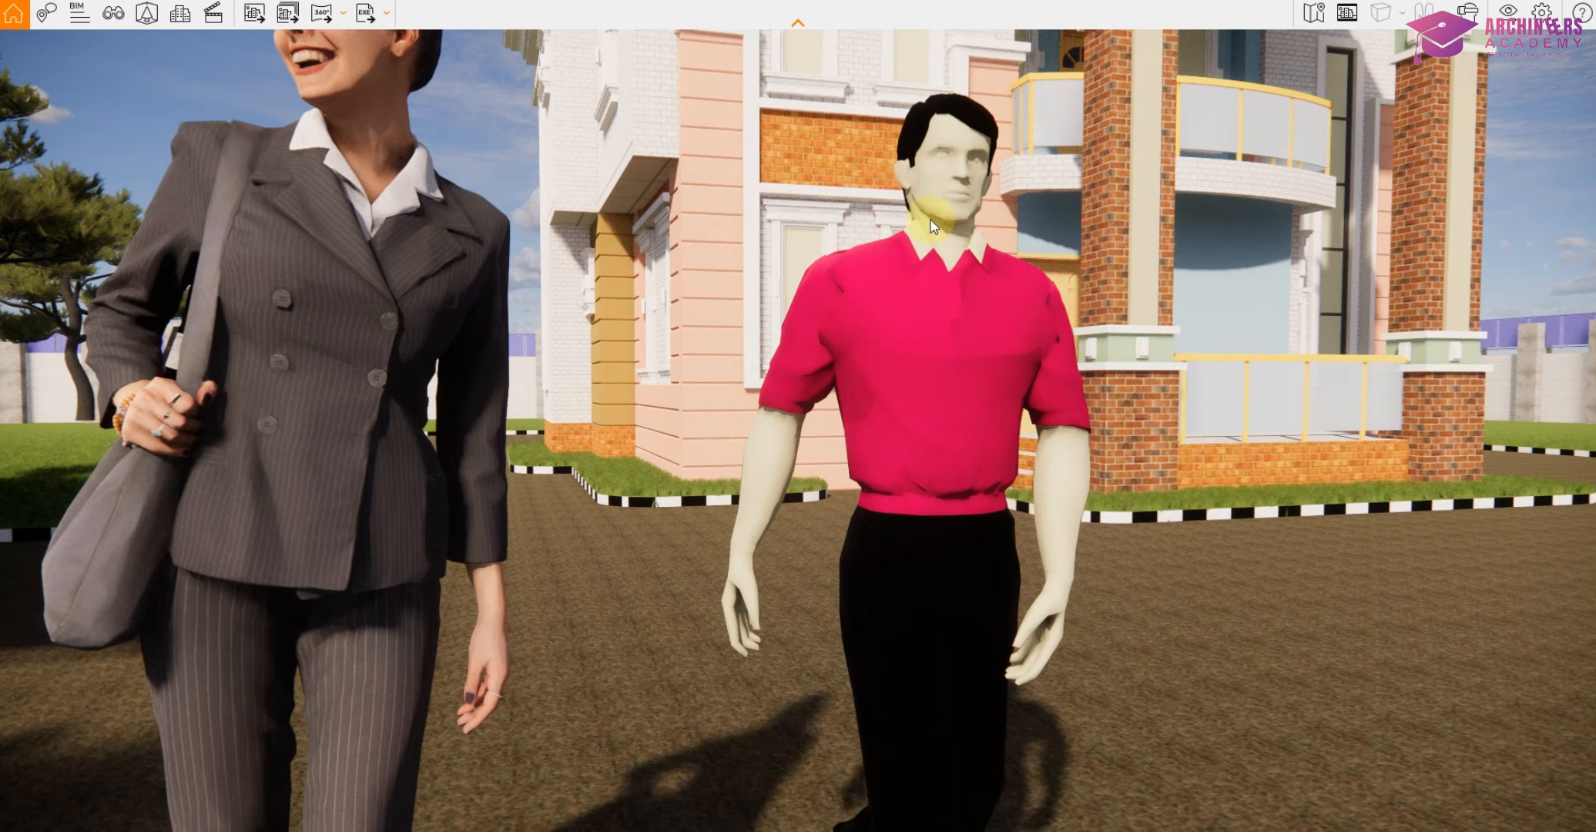
pyautogui.scroll(-4, 853, 335)
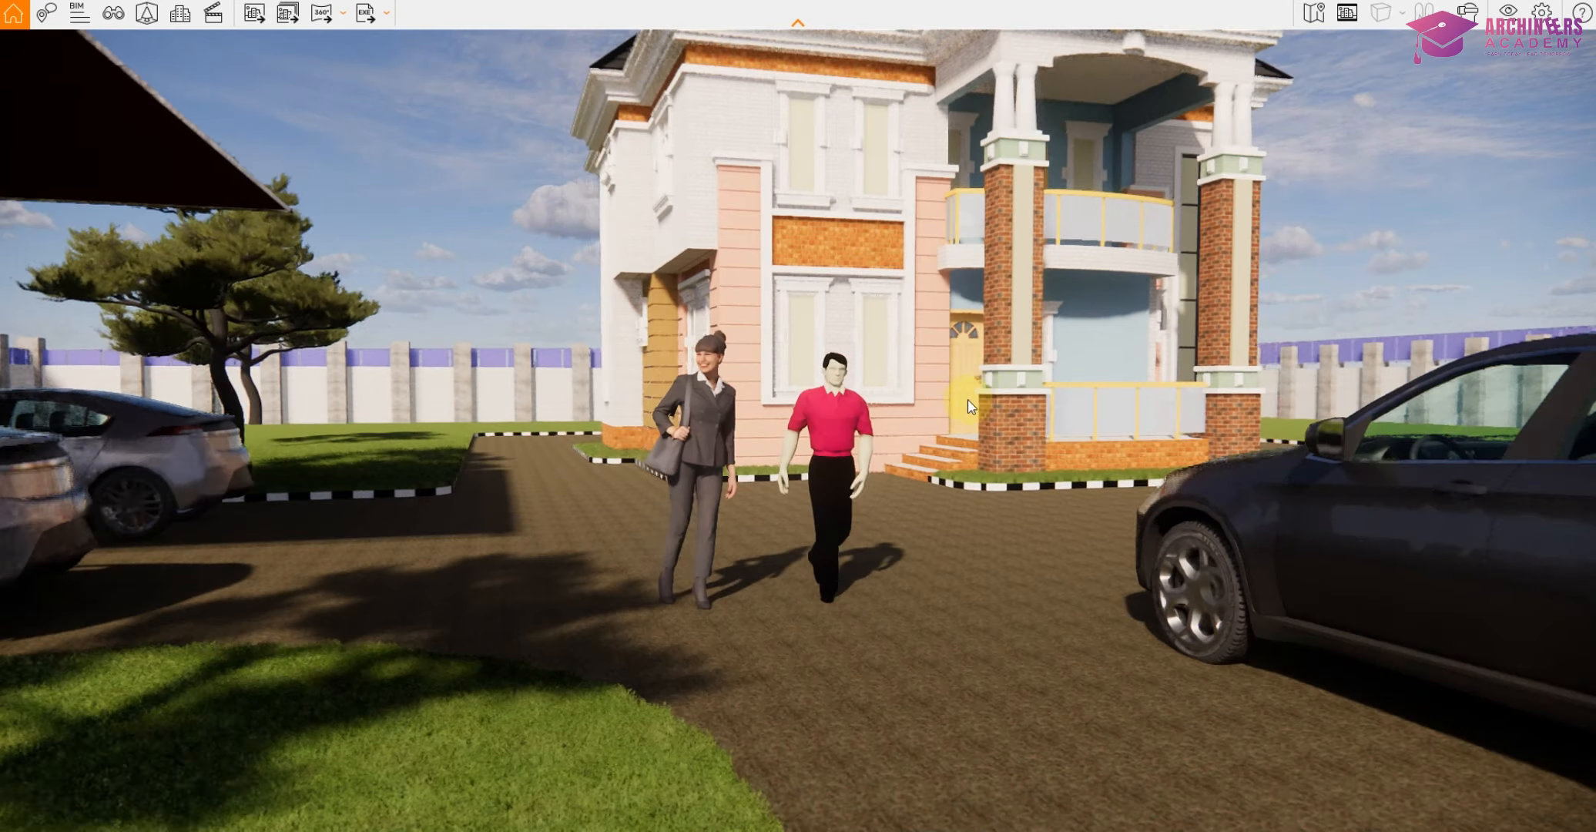
# Examine the cars, carport and figures in the Enscape rendering and check where the front pine's trunk meets the lawn.
pyautogui.scroll(-2, 968, 399)
pyautogui.moveTo(1199, 443); pyautogui.dragTo(828, 393, button='middle')
pyautogui.moveTo(1484, 439); pyautogui.dragTo(1368, 460, button='middle')
pyautogui.scroll(-1, 976, 496)
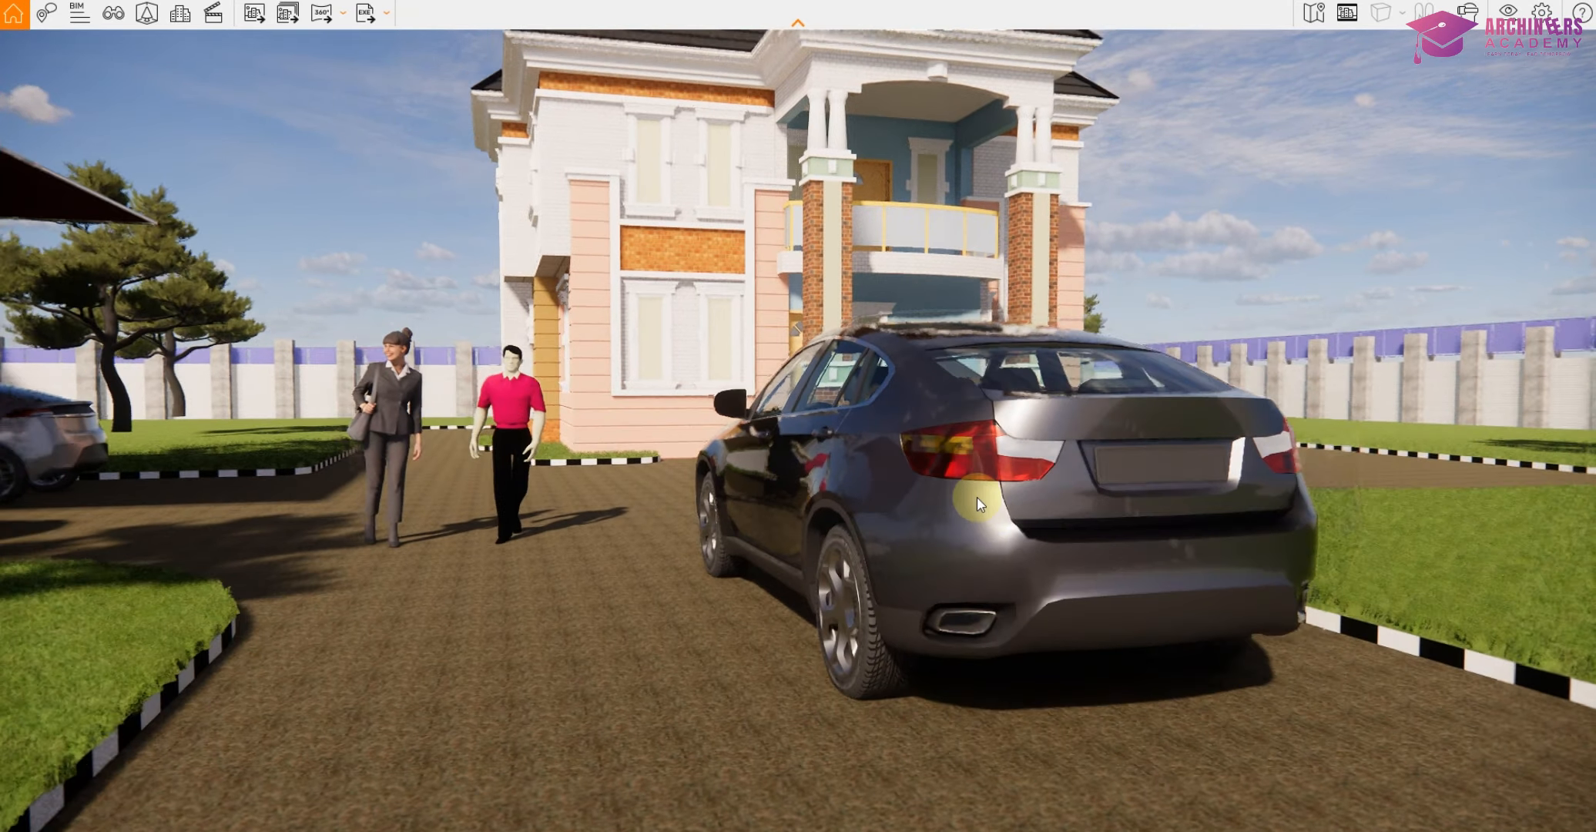
pyautogui.scroll(-2, 652, 465)
pyautogui.scroll(-1, 615, 462)
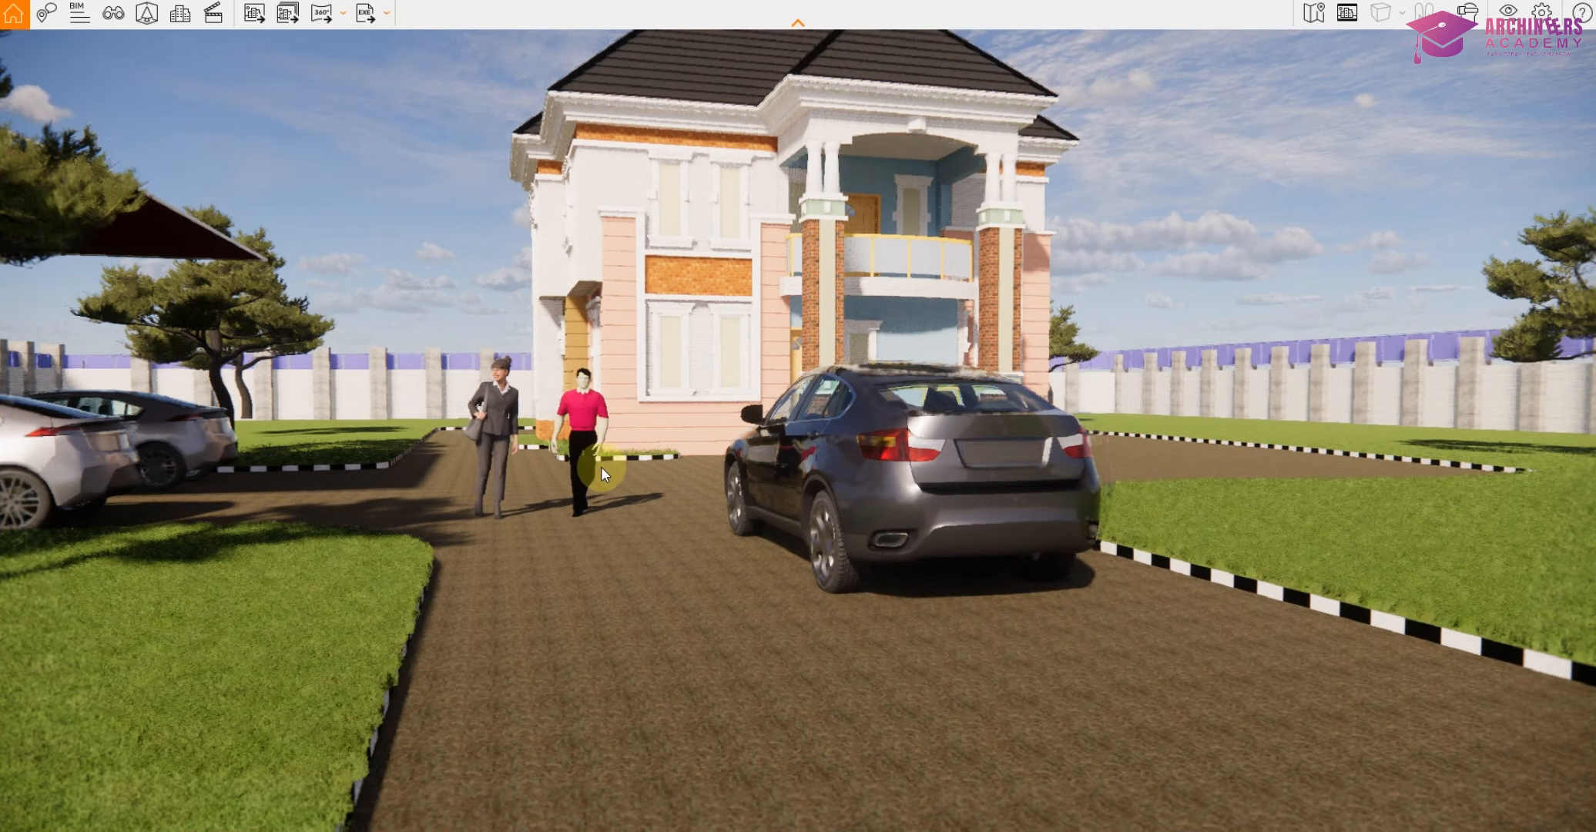
pyautogui.moveTo(615, 463); pyautogui.dragTo(1151, 485, button='middle')
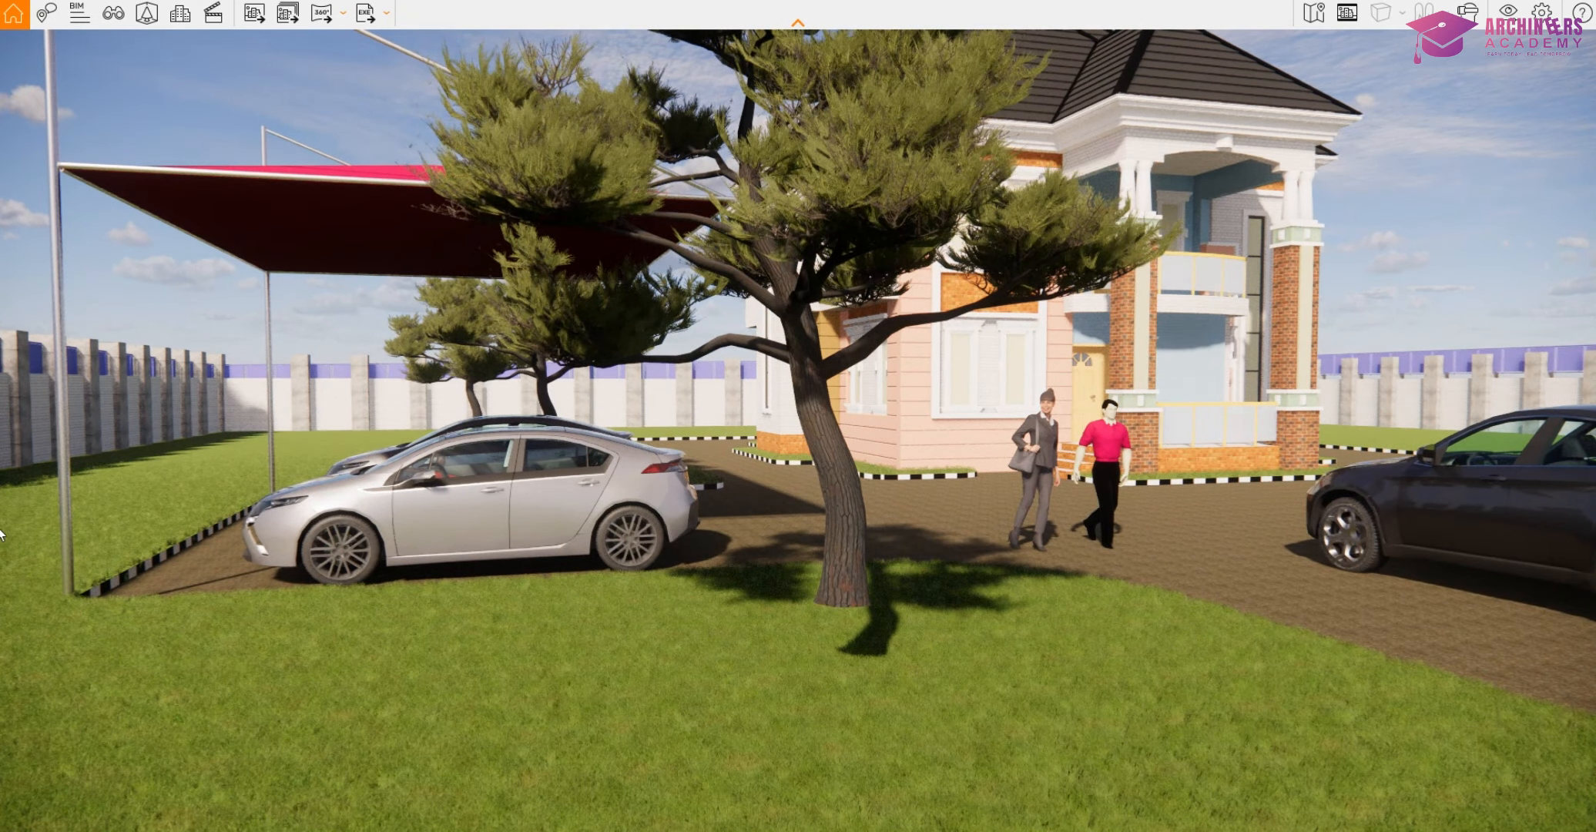
pyautogui.scroll(3, 824, 647)
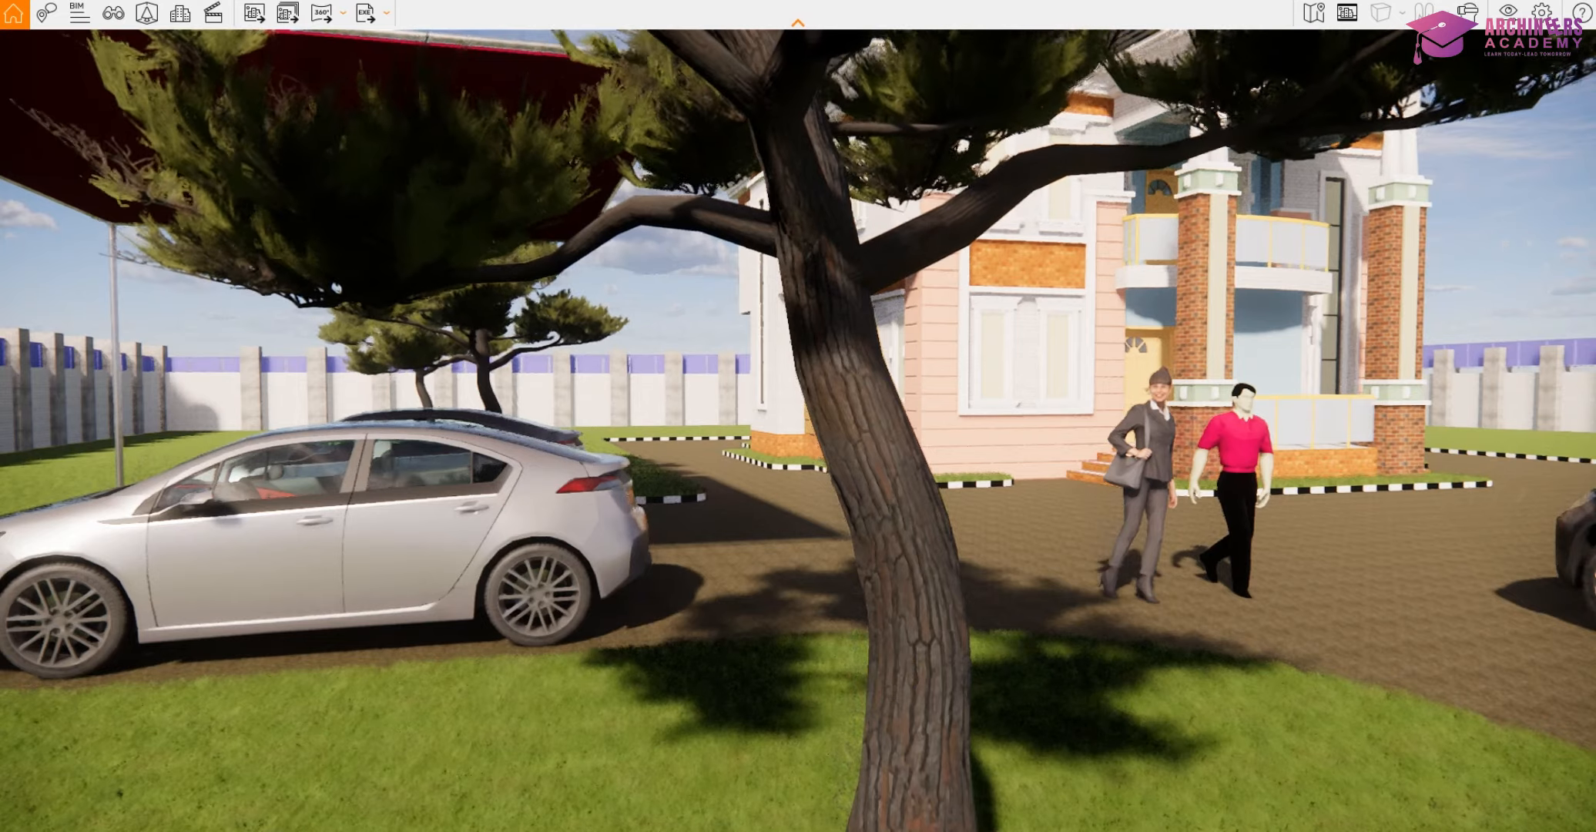
pyautogui.moveTo(858, 659); pyautogui.dragTo(858, 493, button='middle')
pyautogui.press('q')
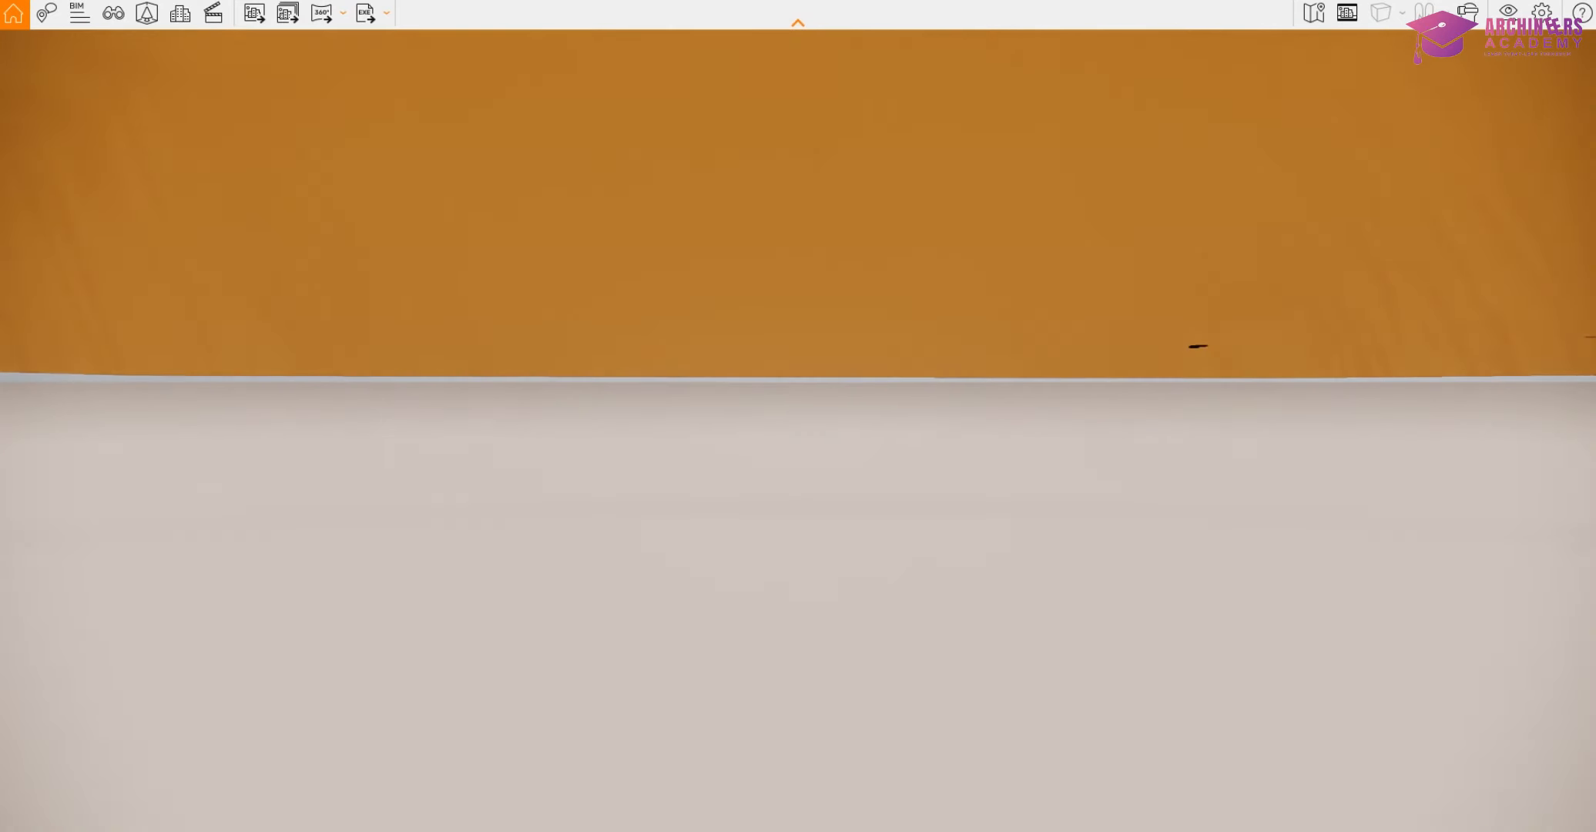
pyautogui.press('e')
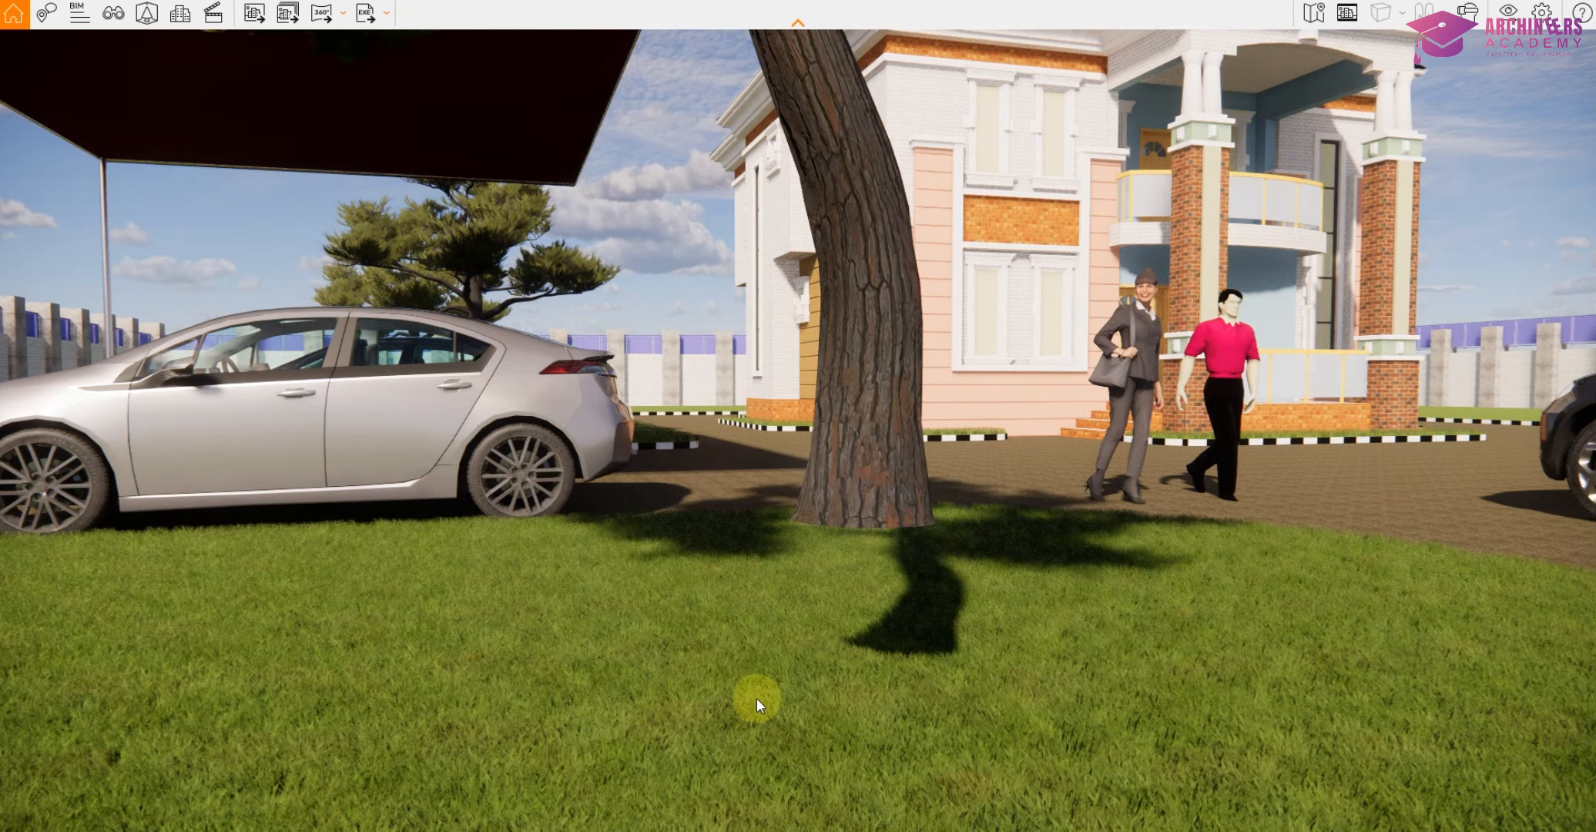
# Switch to ARCHICAD and set the base elevation of the four Japanese Black Pines around the carport, front lawn and far side to -600.
pyautogui.hotkey('alt', 'Tab')
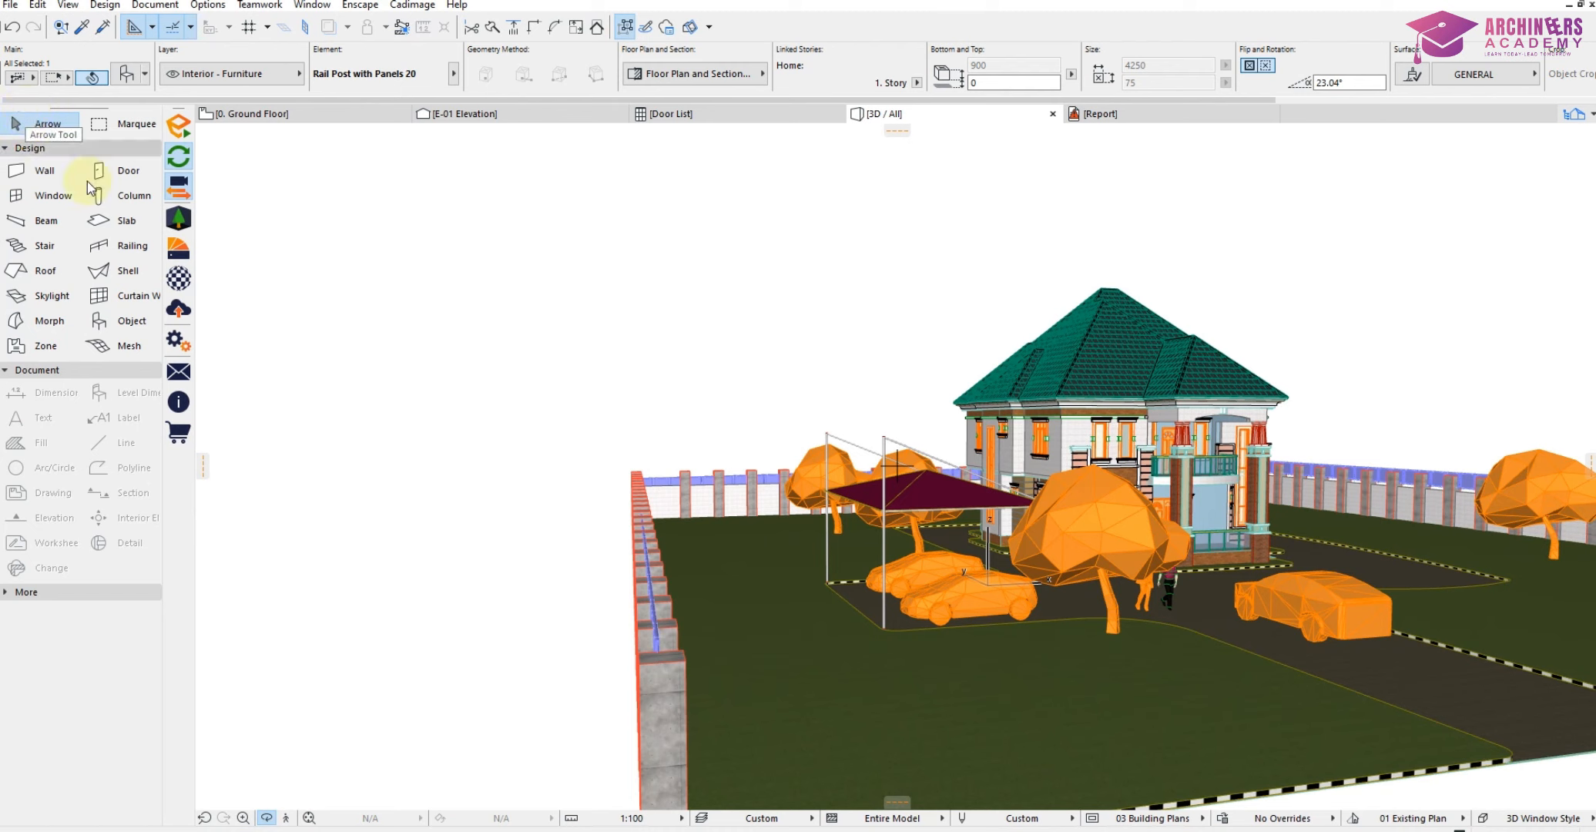
pyautogui.rightClick(300, 441)
pyautogui.click(339, 640)
pyautogui.click(266, 818)
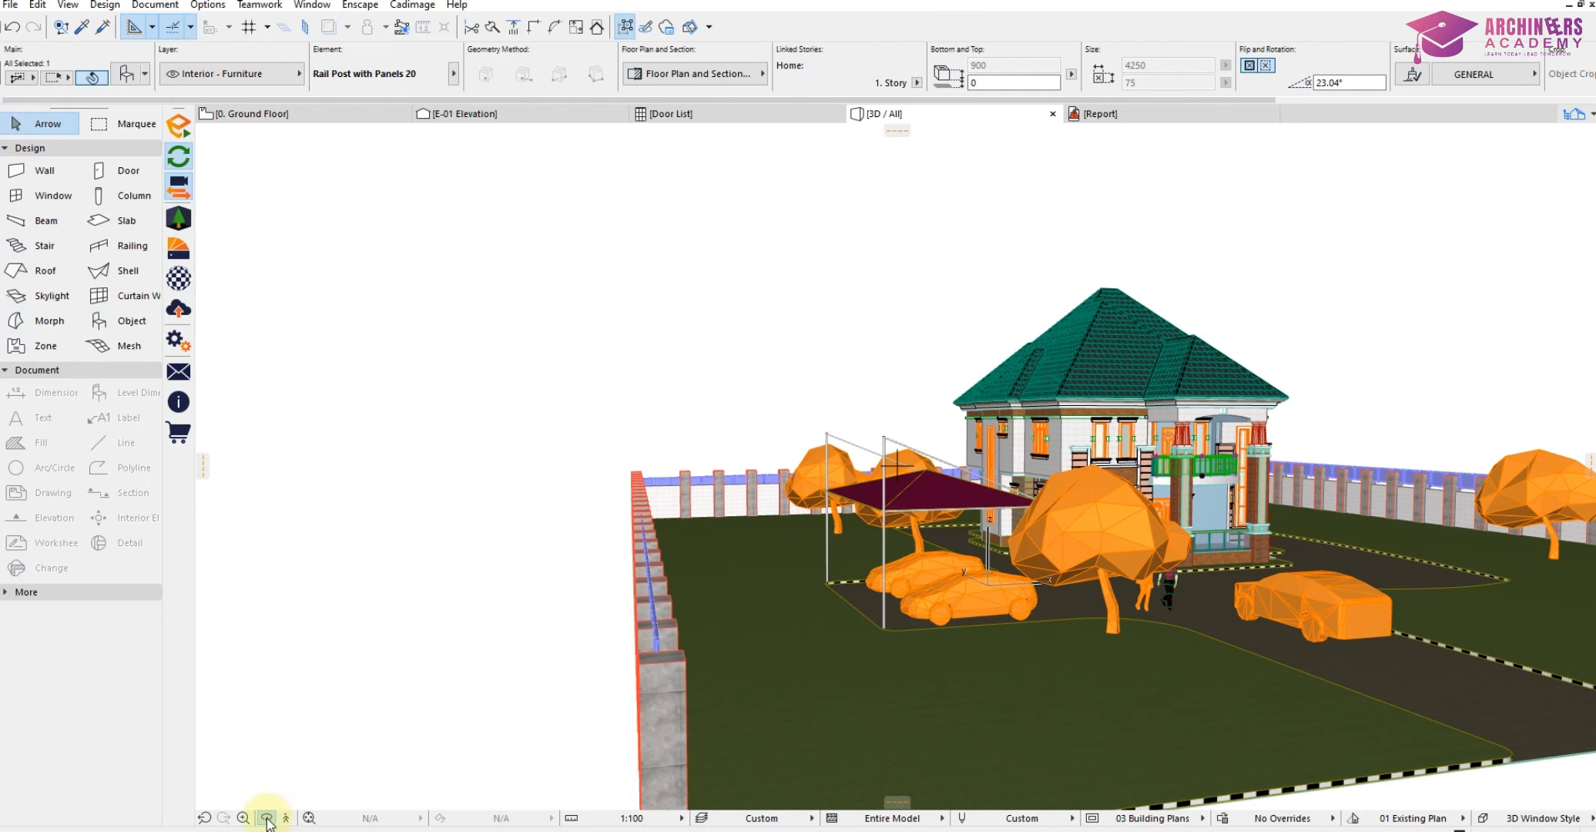
pyautogui.click(1110, 508)
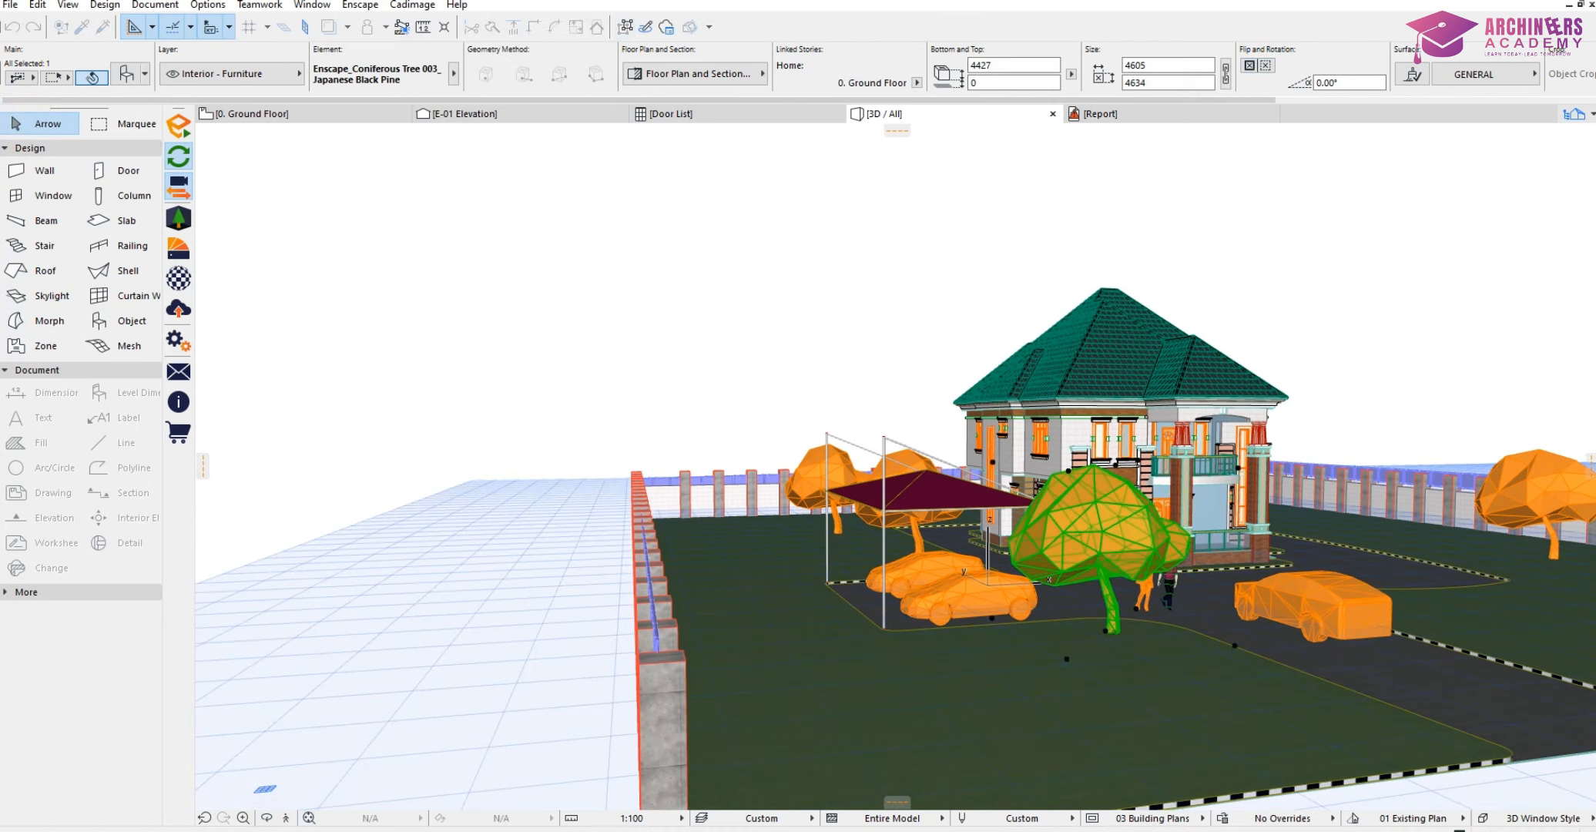
pyautogui.keyDown('shift'); pyautogui.click(1537, 472); pyautogui.keyUp('shift')
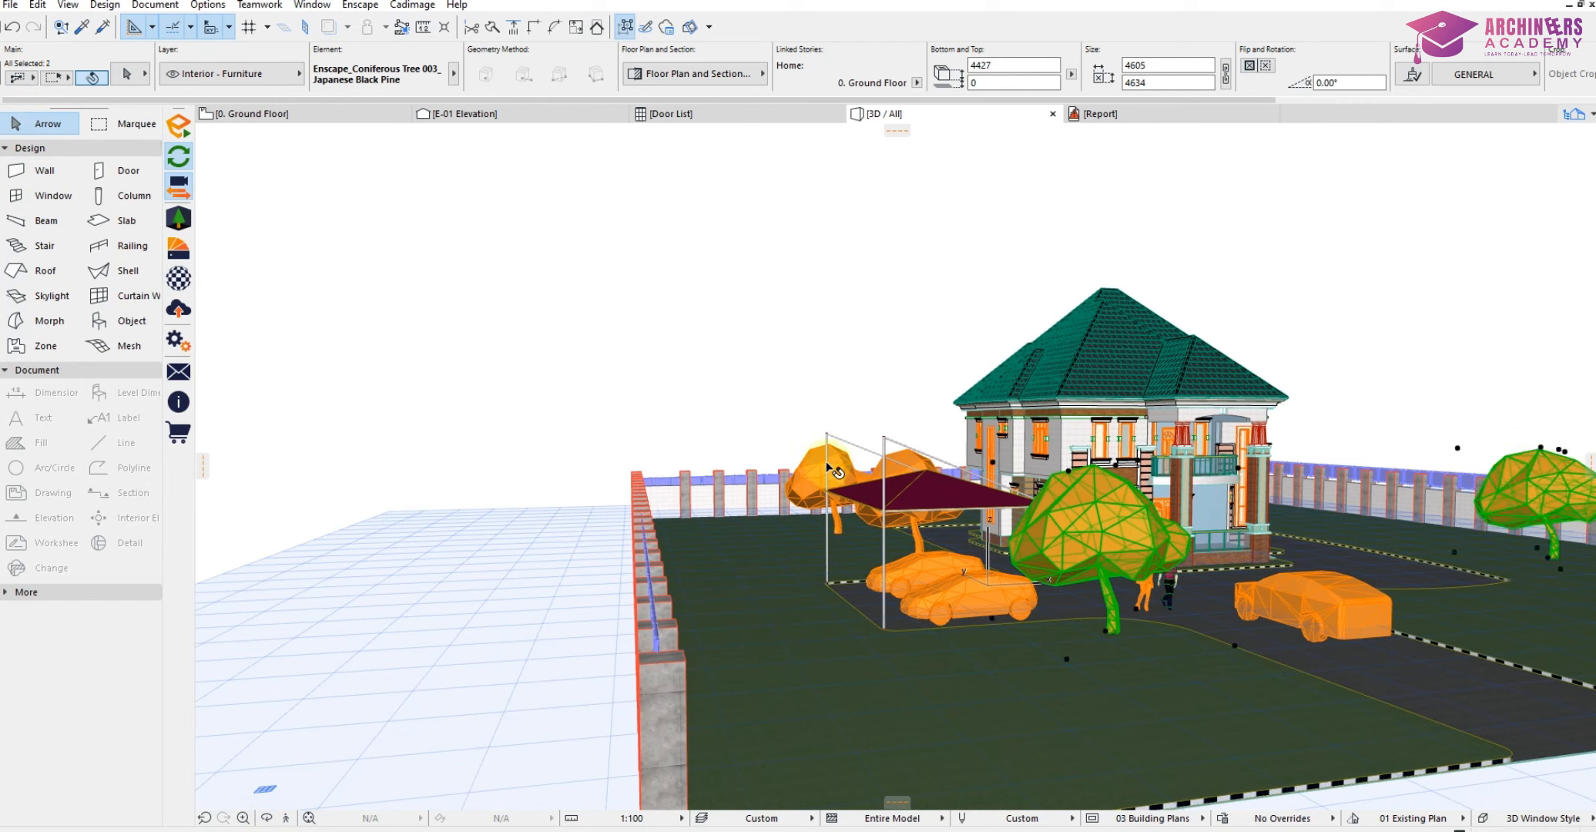
pyautogui.keyDown('shift'); pyautogui.click(802, 459); pyautogui.keyUp('shift')
pyautogui.keyDown('shift'); pyautogui.click(908, 467); pyautogui.keyUp('shift')
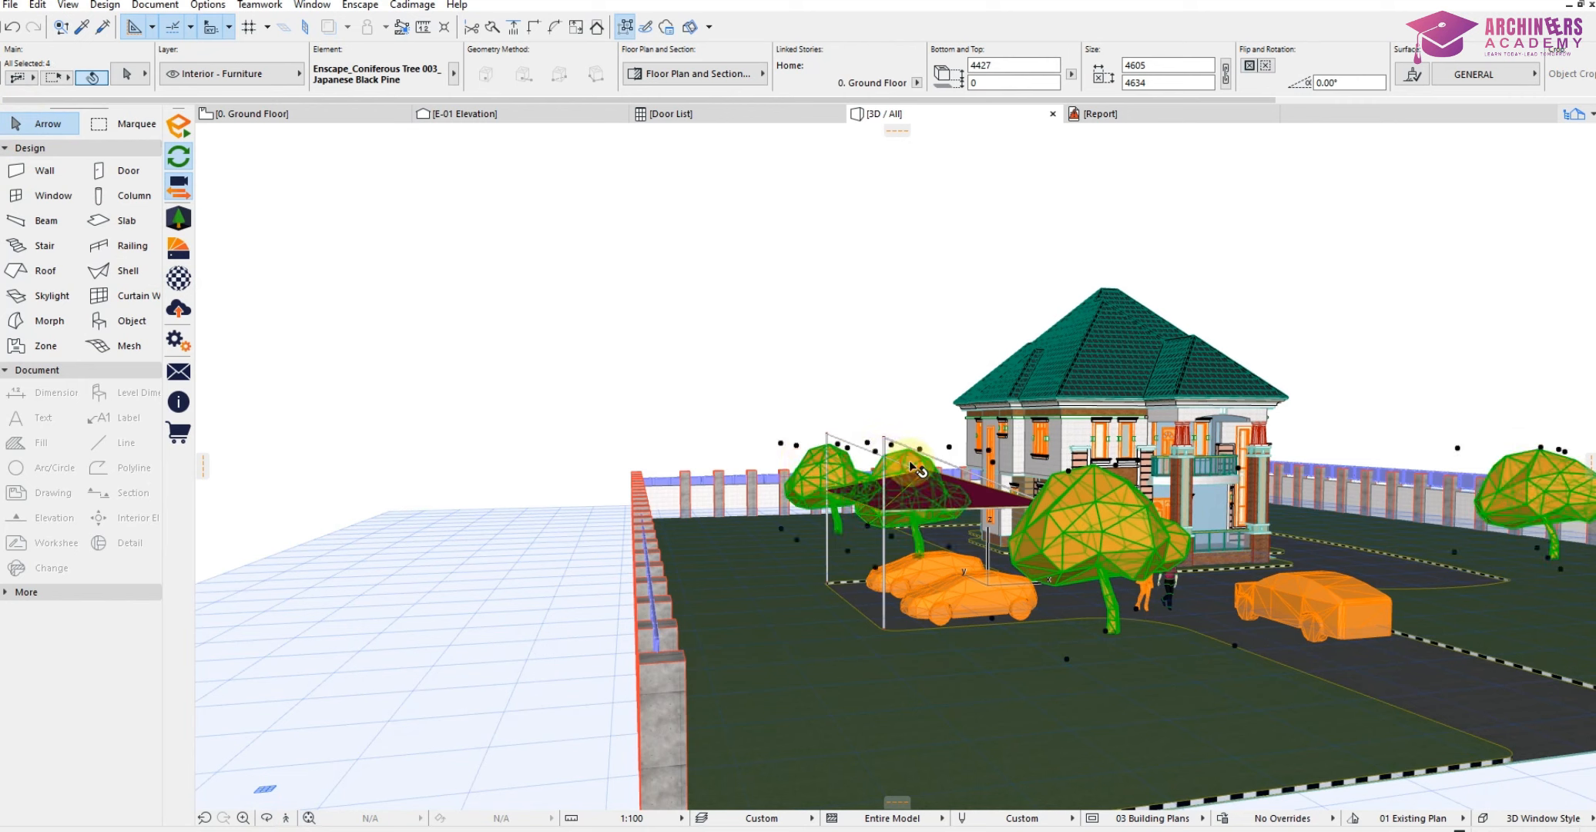
pyautogui.click(1001, 82)
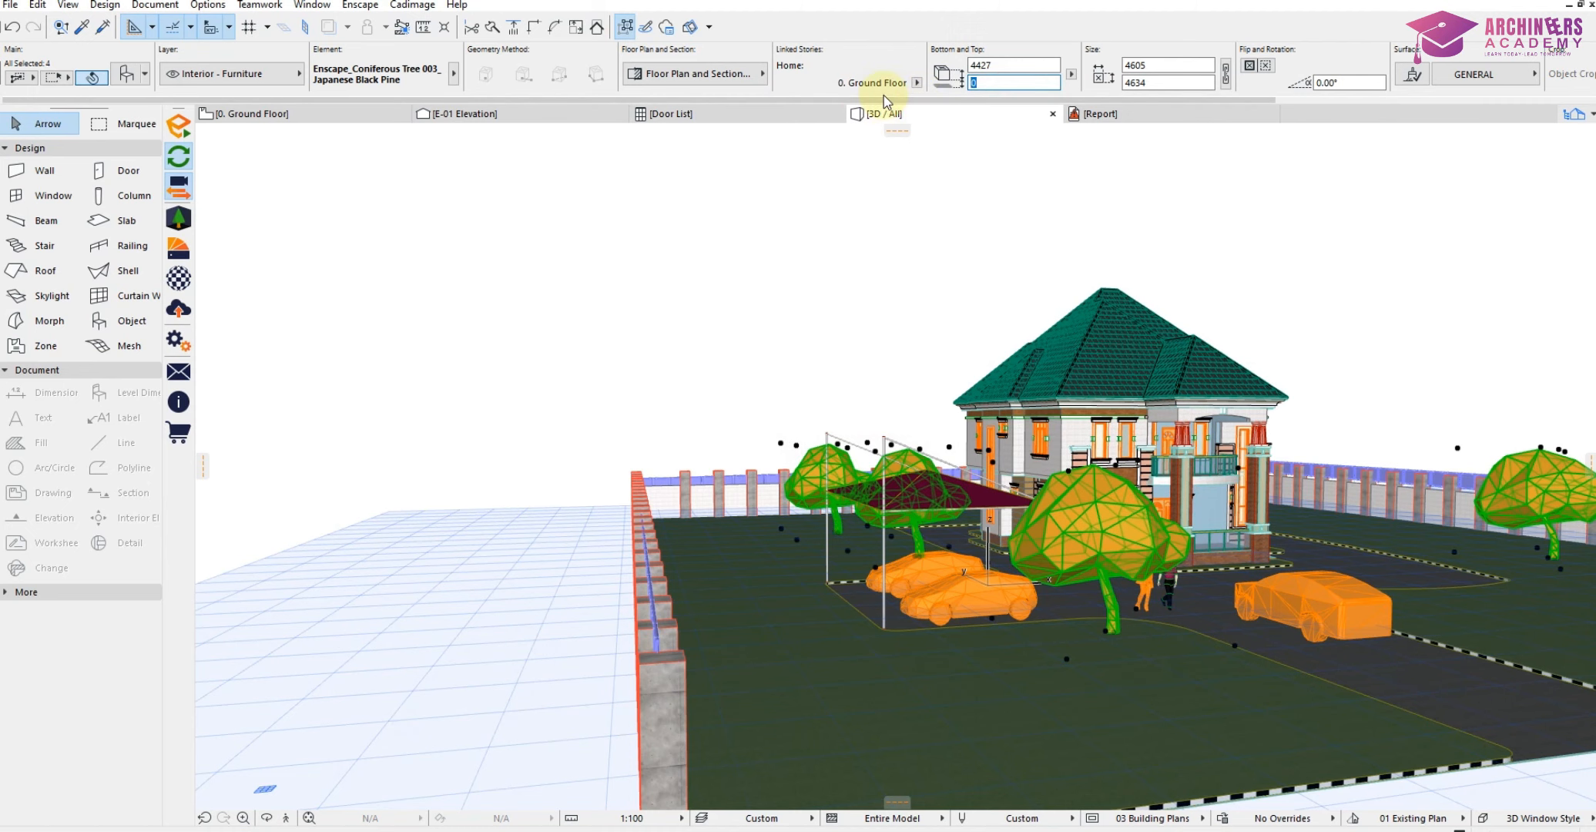
pyautogui.write('-600')
pyautogui.press('Return')
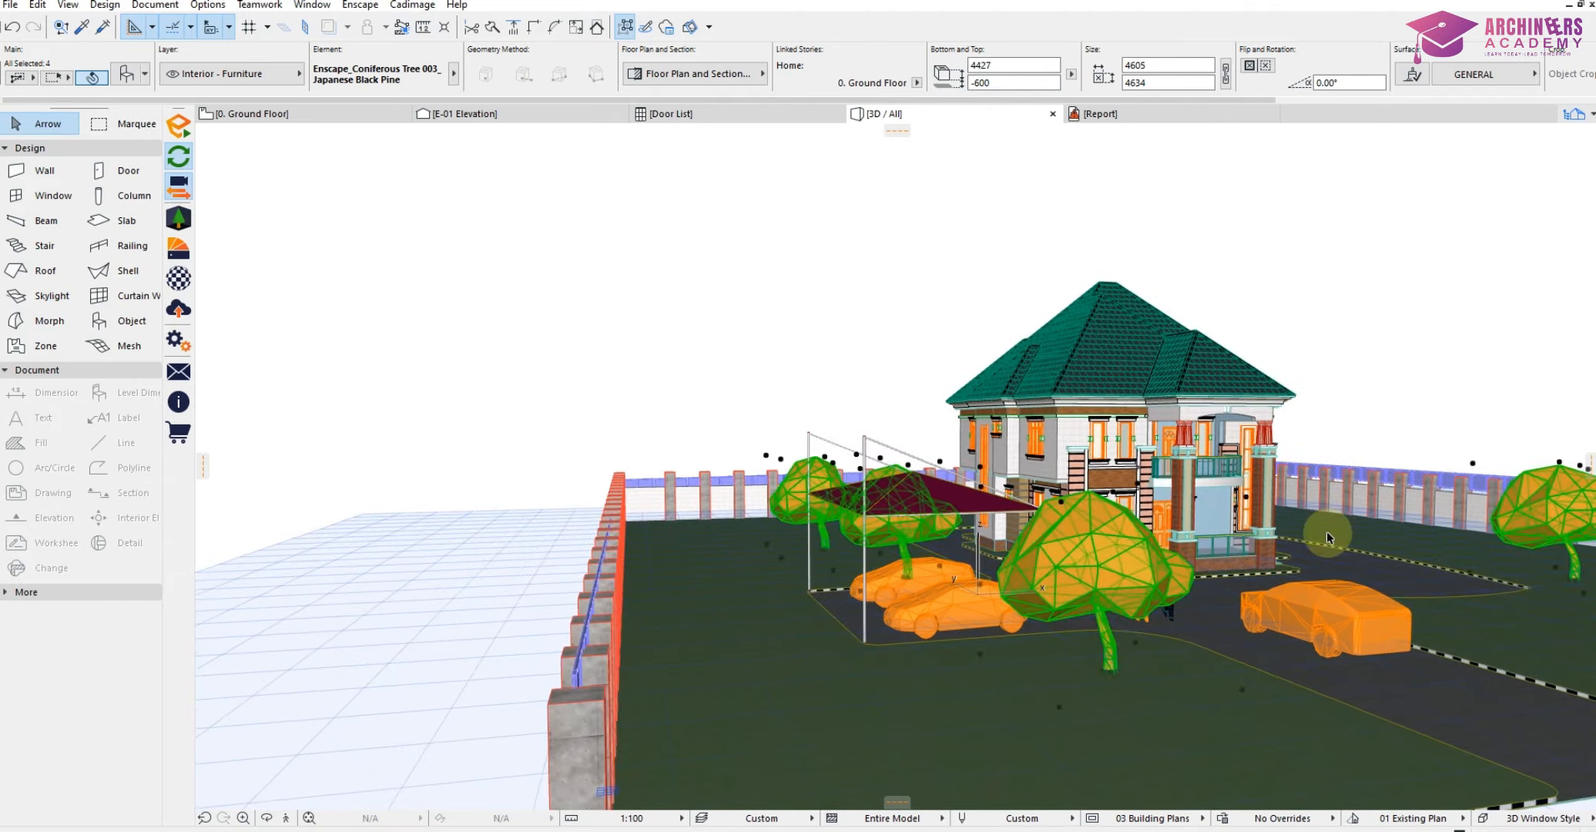
# Set the base elevation of the remaining Japanese Black Pine, on the lawn near the rear boundary wall, to -600.
pyautogui.moveTo(1327, 532); pyautogui.dragTo(885, 476, button='middle')
pyautogui.scroll(5, 841, 433)
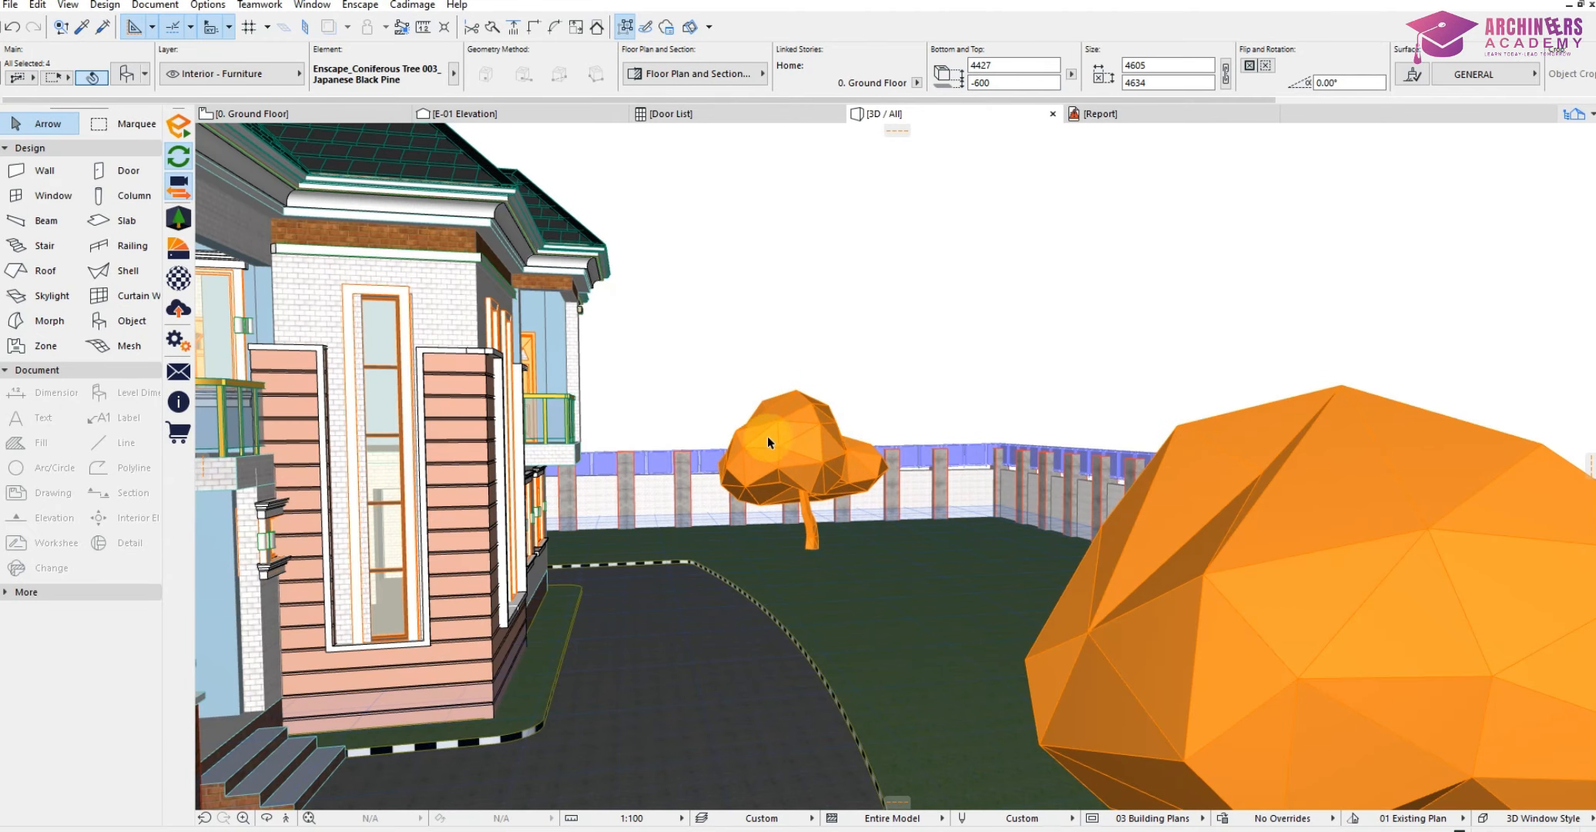
pyautogui.click(767, 437)
pyautogui.click(991, 83)
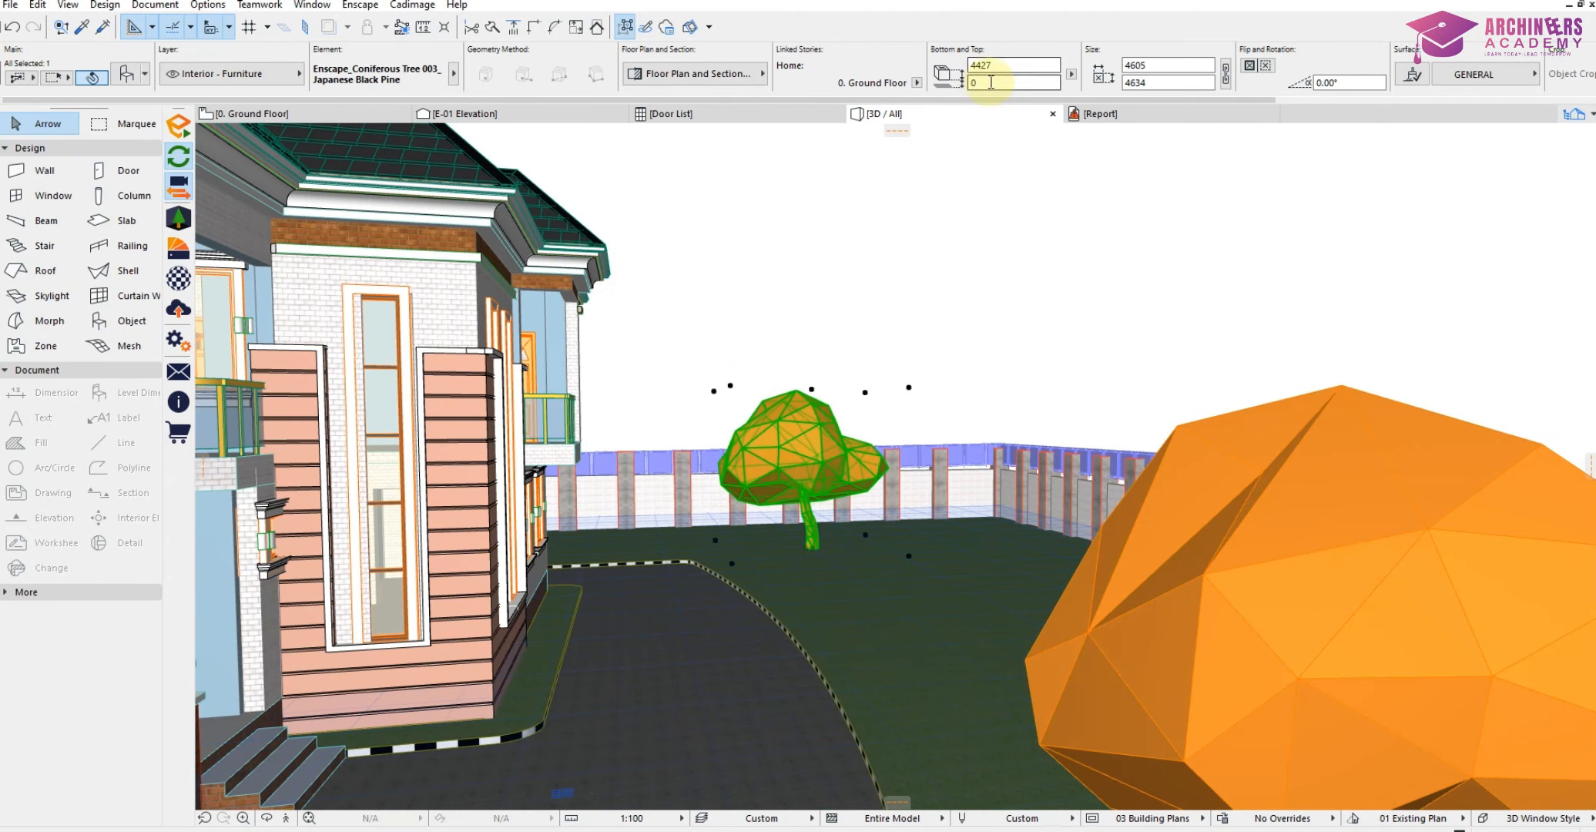
pyautogui.write('-')
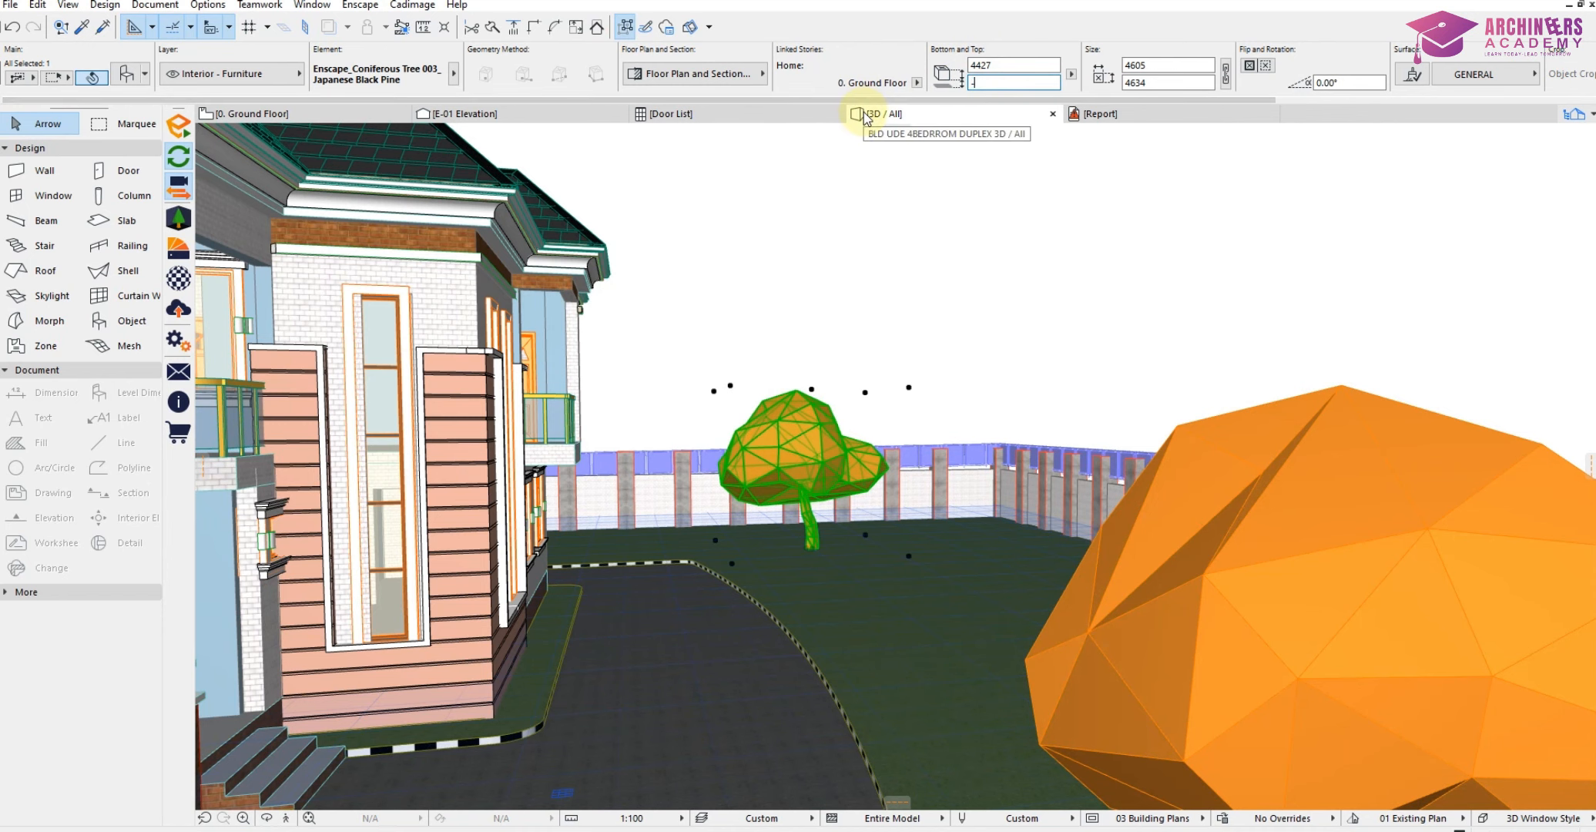
pyautogui.write('600')
pyautogui.click(983, 207)
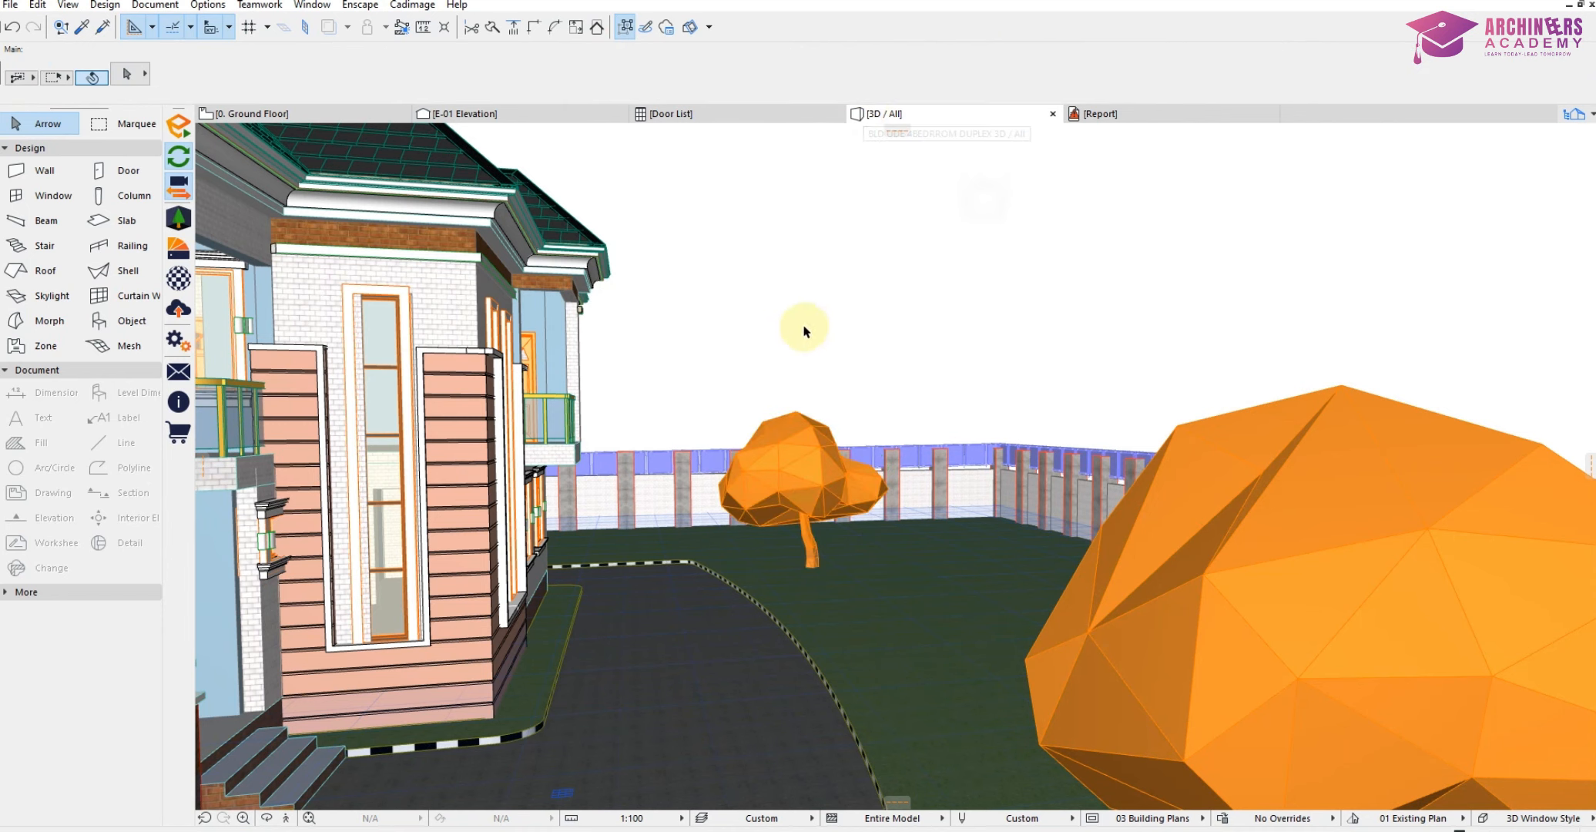
# Return to the front of the duplex and look up the Enscape entry among the available palettes.
pyautogui.scroll(-2, 798, 379)
pyautogui.moveTo(688, 361); pyautogui.dragTo(941, 440)
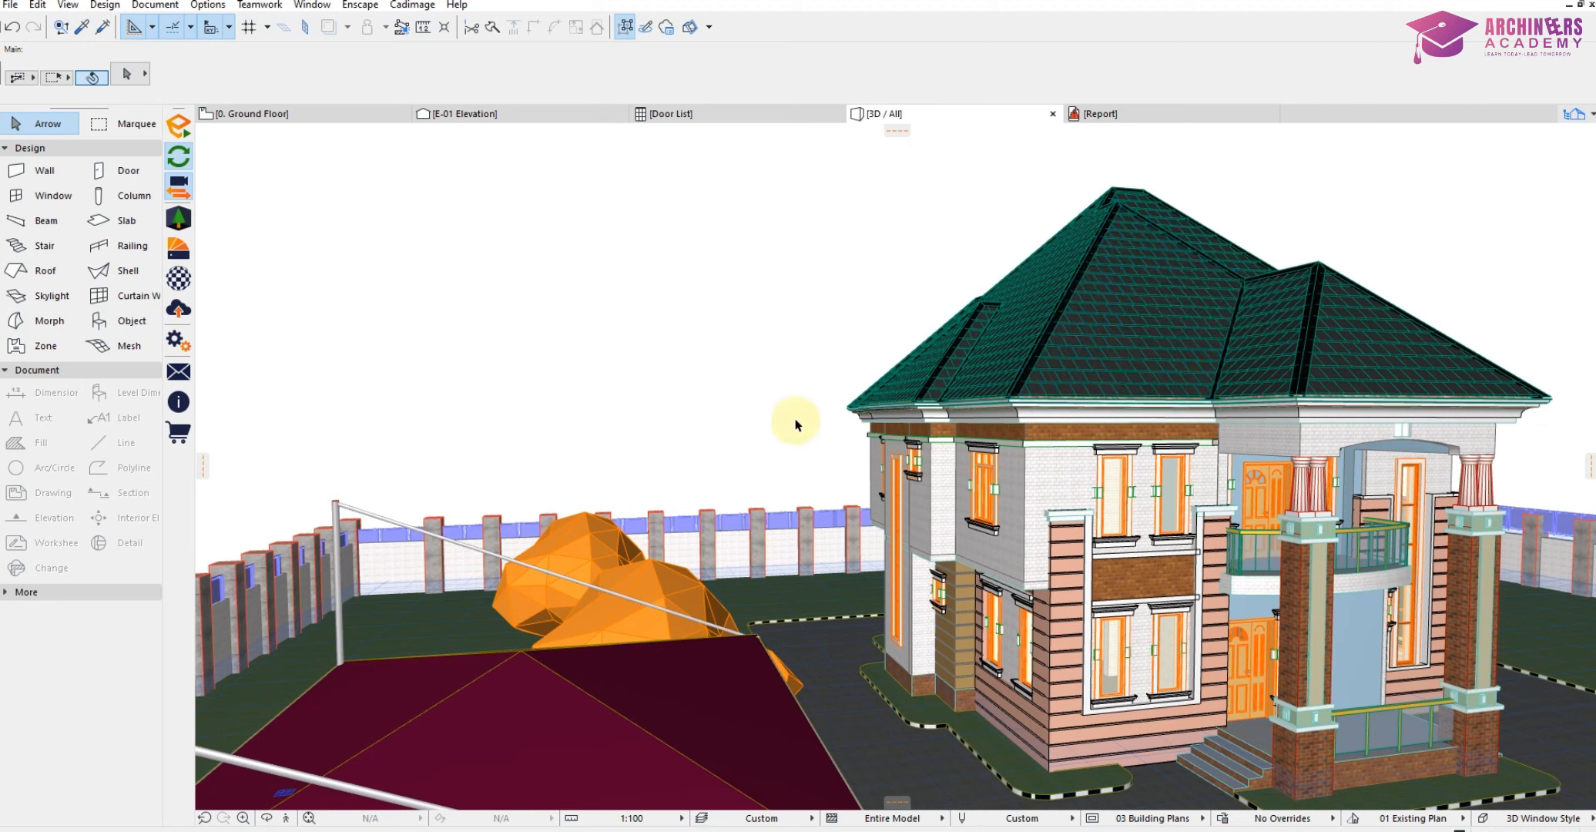
pyautogui.moveTo(1285, 528); pyautogui.dragTo(1006, 462)
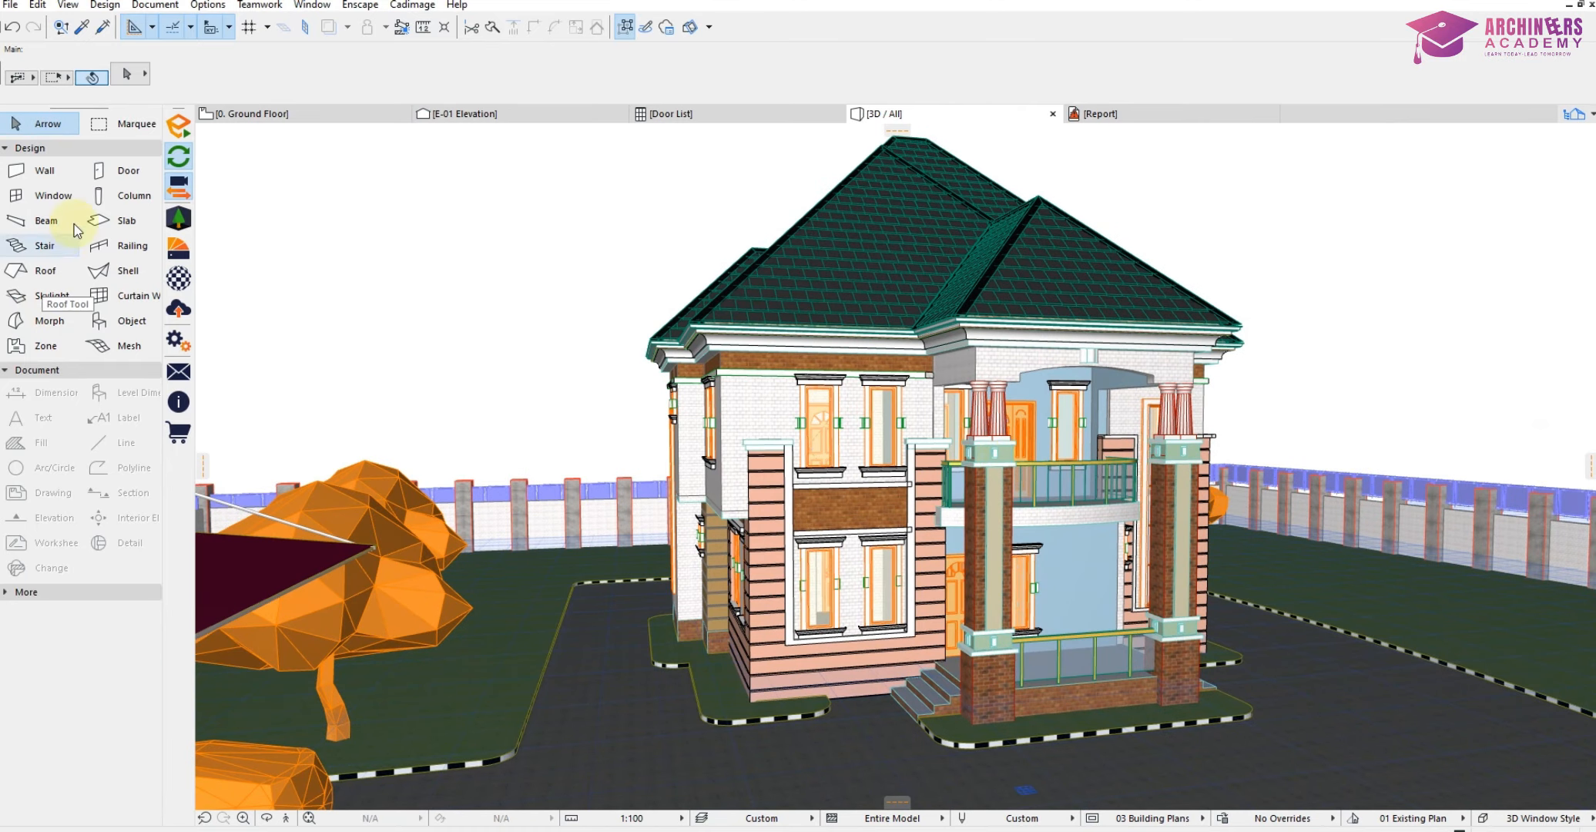
pyautogui.click(327, 13)
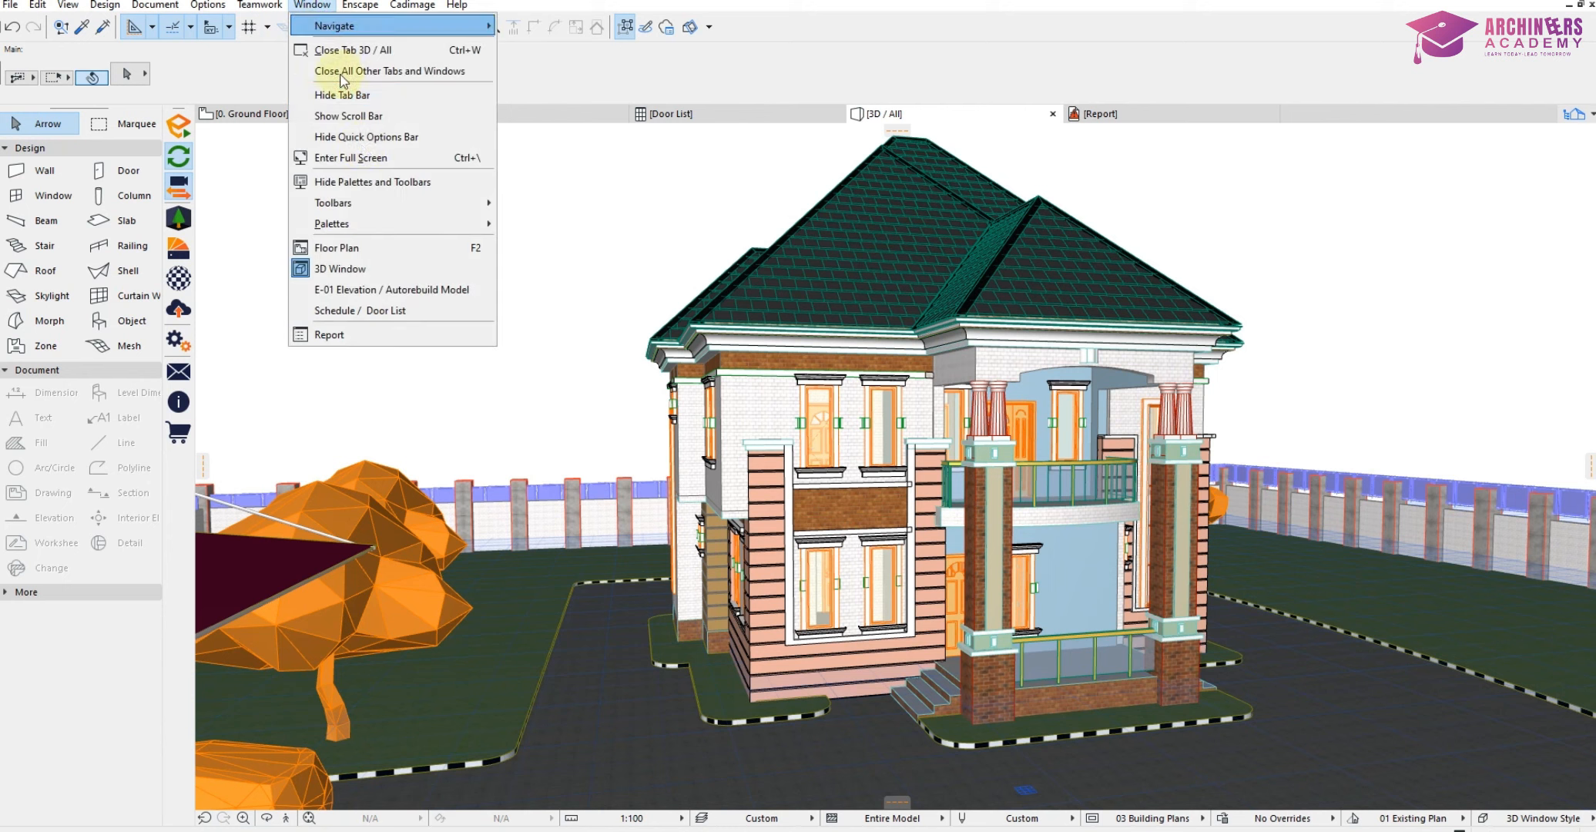
pyautogui.moveTo(374, 212)
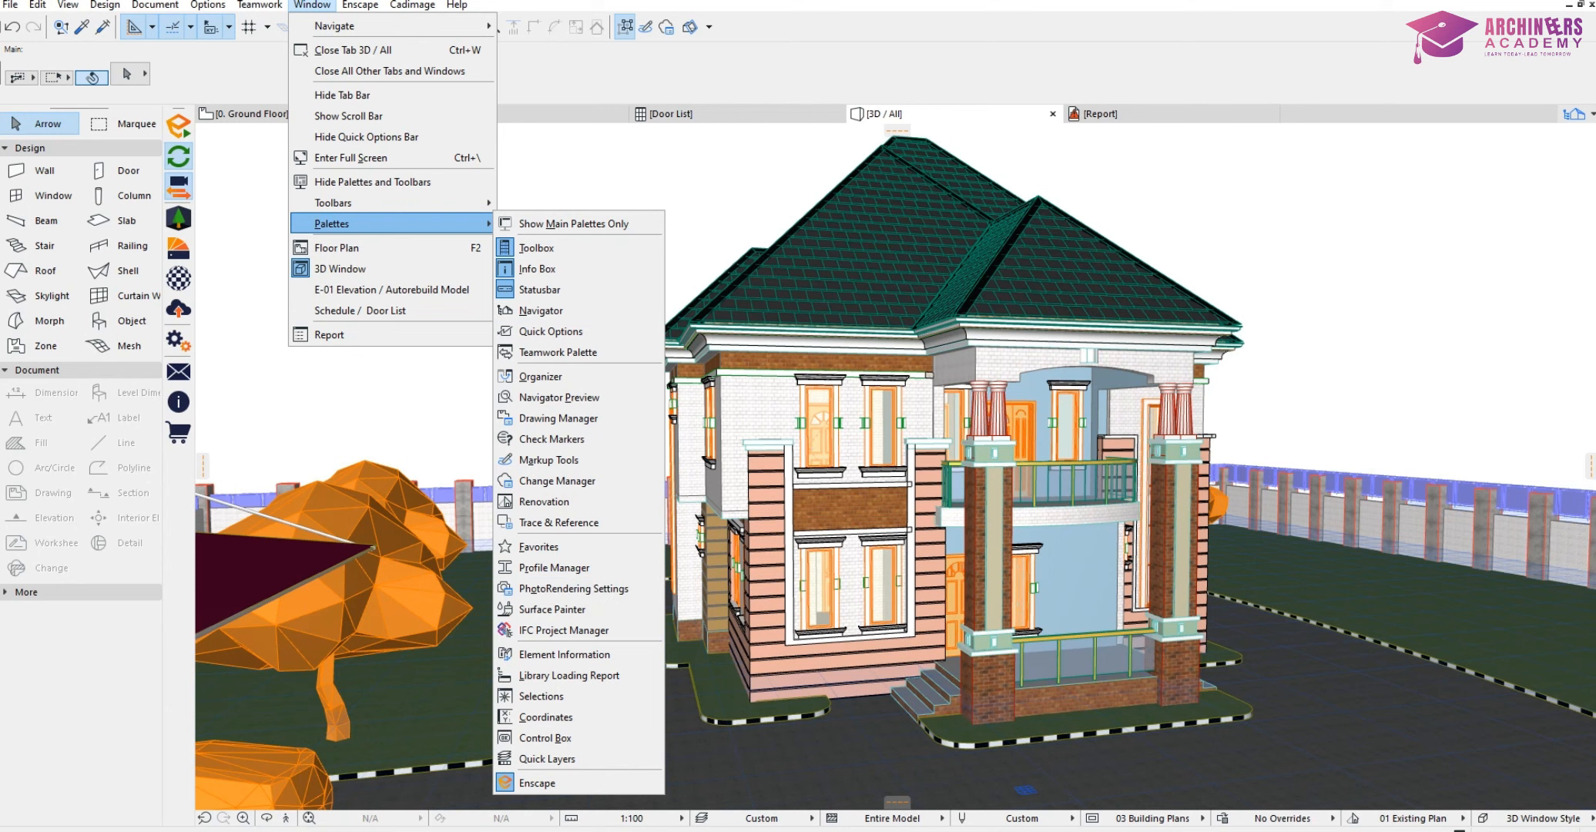
pyautogui.moveTo(576, 828)
# Switch to the Enscape rendering and examine the duplex front with its trees, people and parked cars.
pyautogui.click(730, 785)
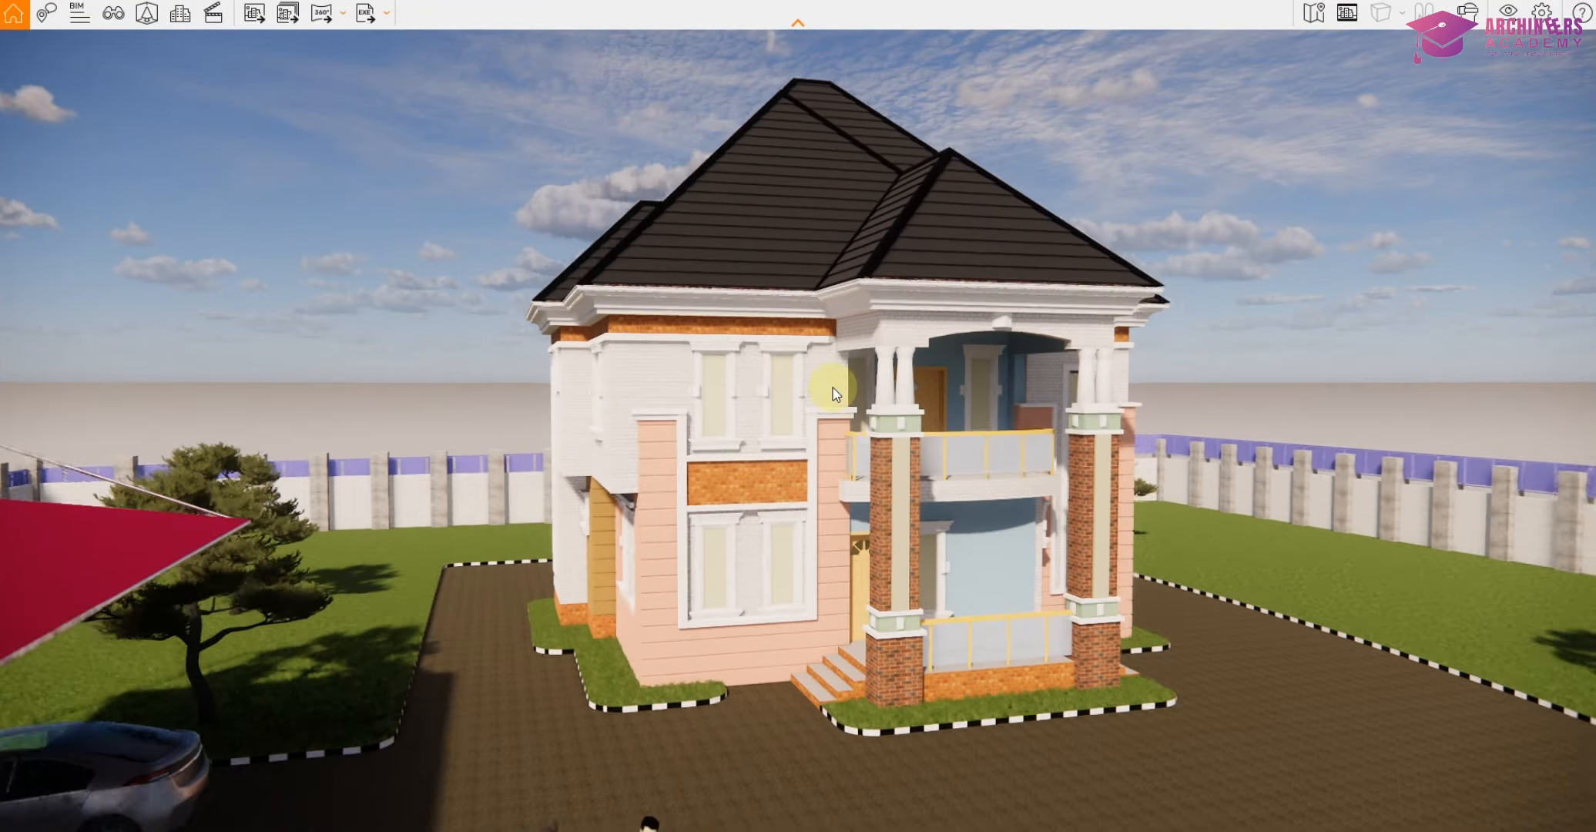
pyautogui.scroll(-3, 833, 388)
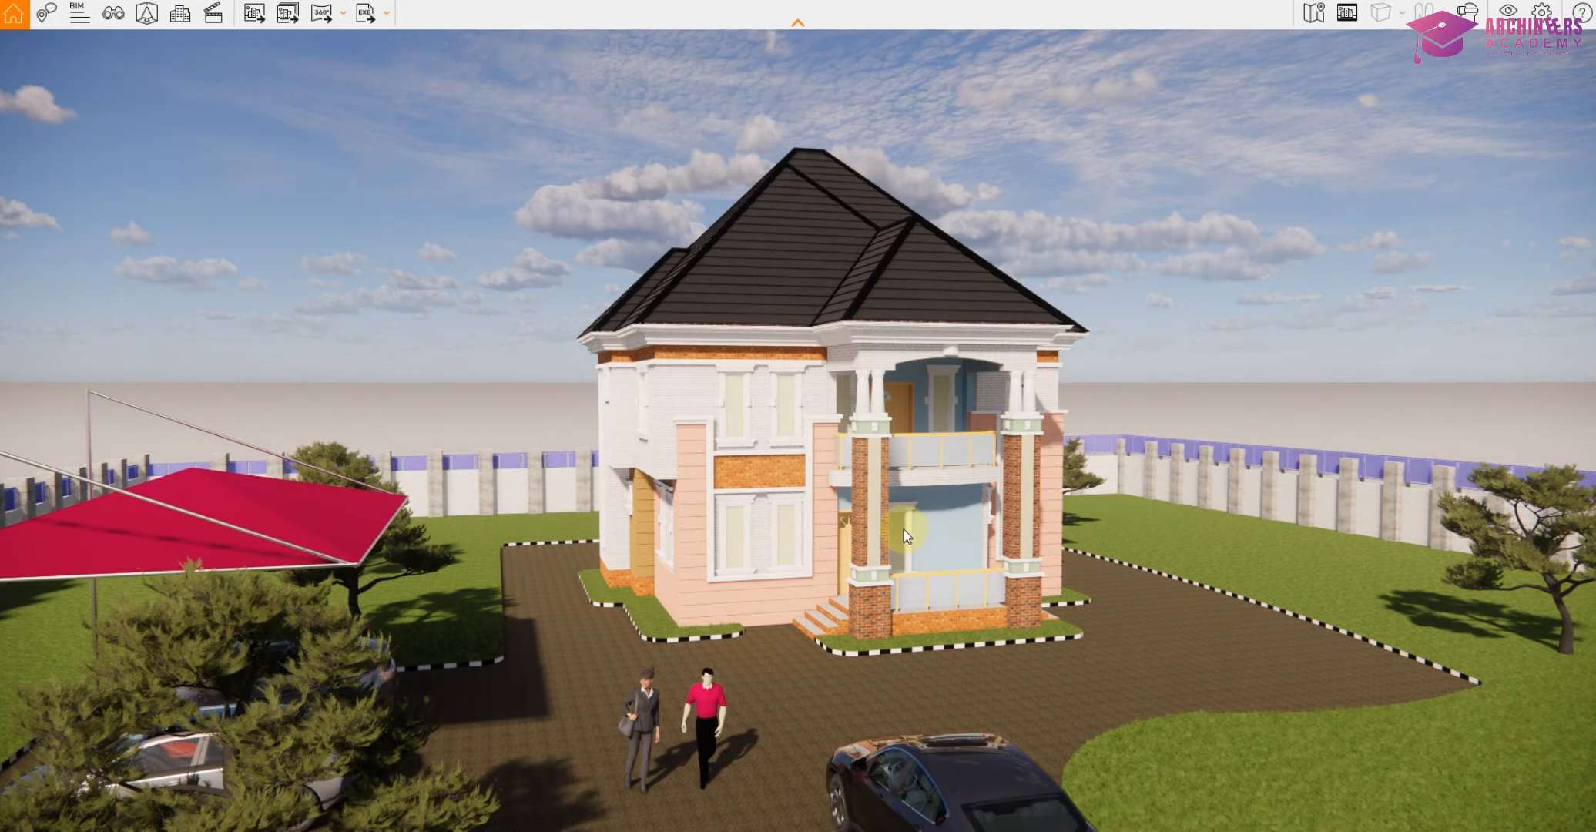
pyautogui.moveTo(909, 528); pyautogui.dragTo(902, 477, button='middle')
pyautogui.scroll(6, 902, 476)
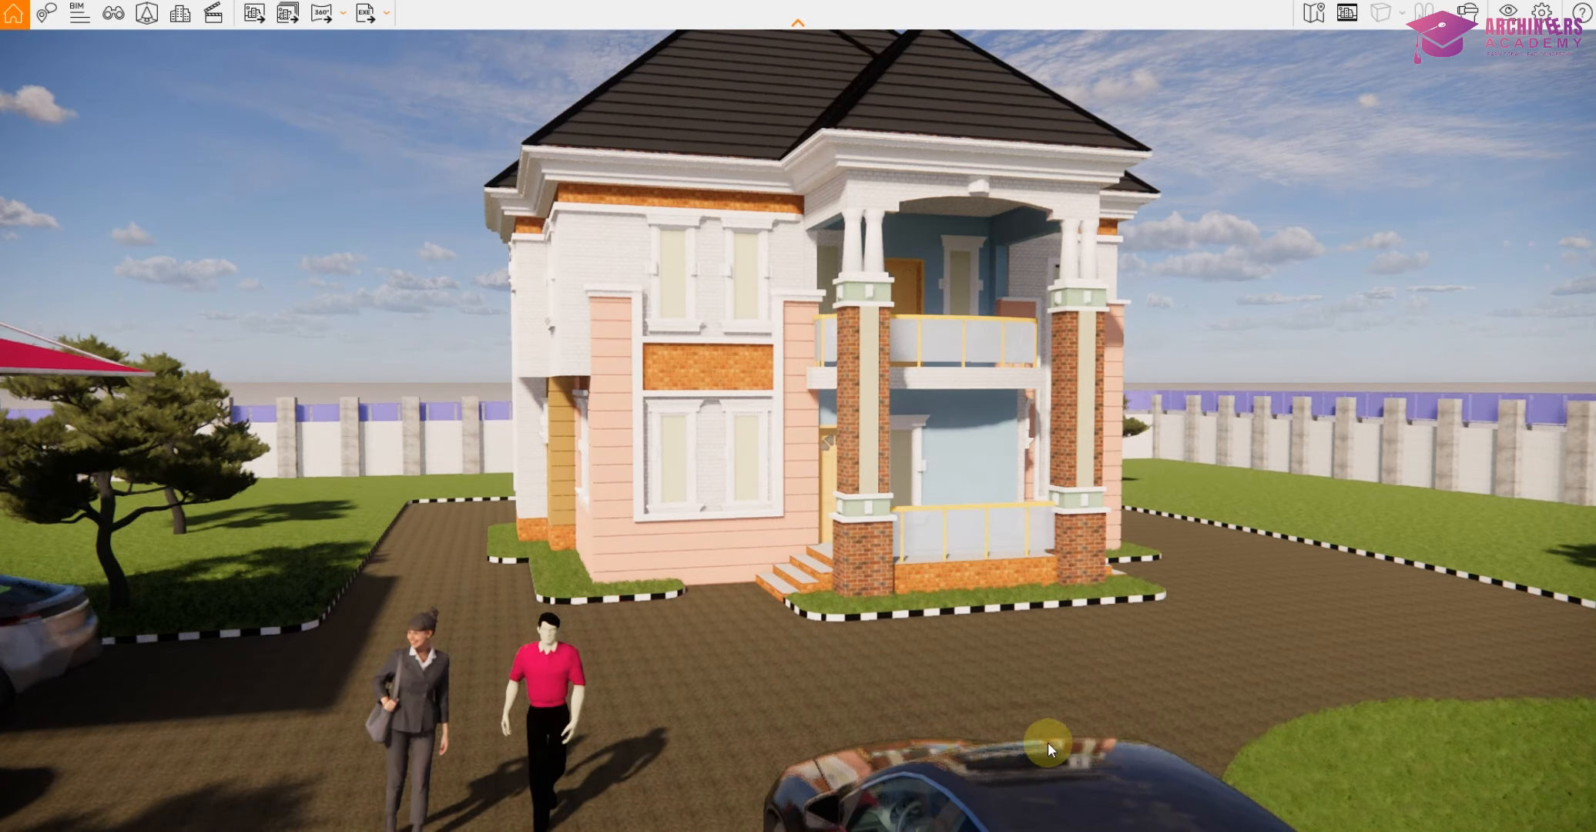
pyautogui.moveTo(1050, 776); pyautogui.dragTo(780, 631, button='middle')
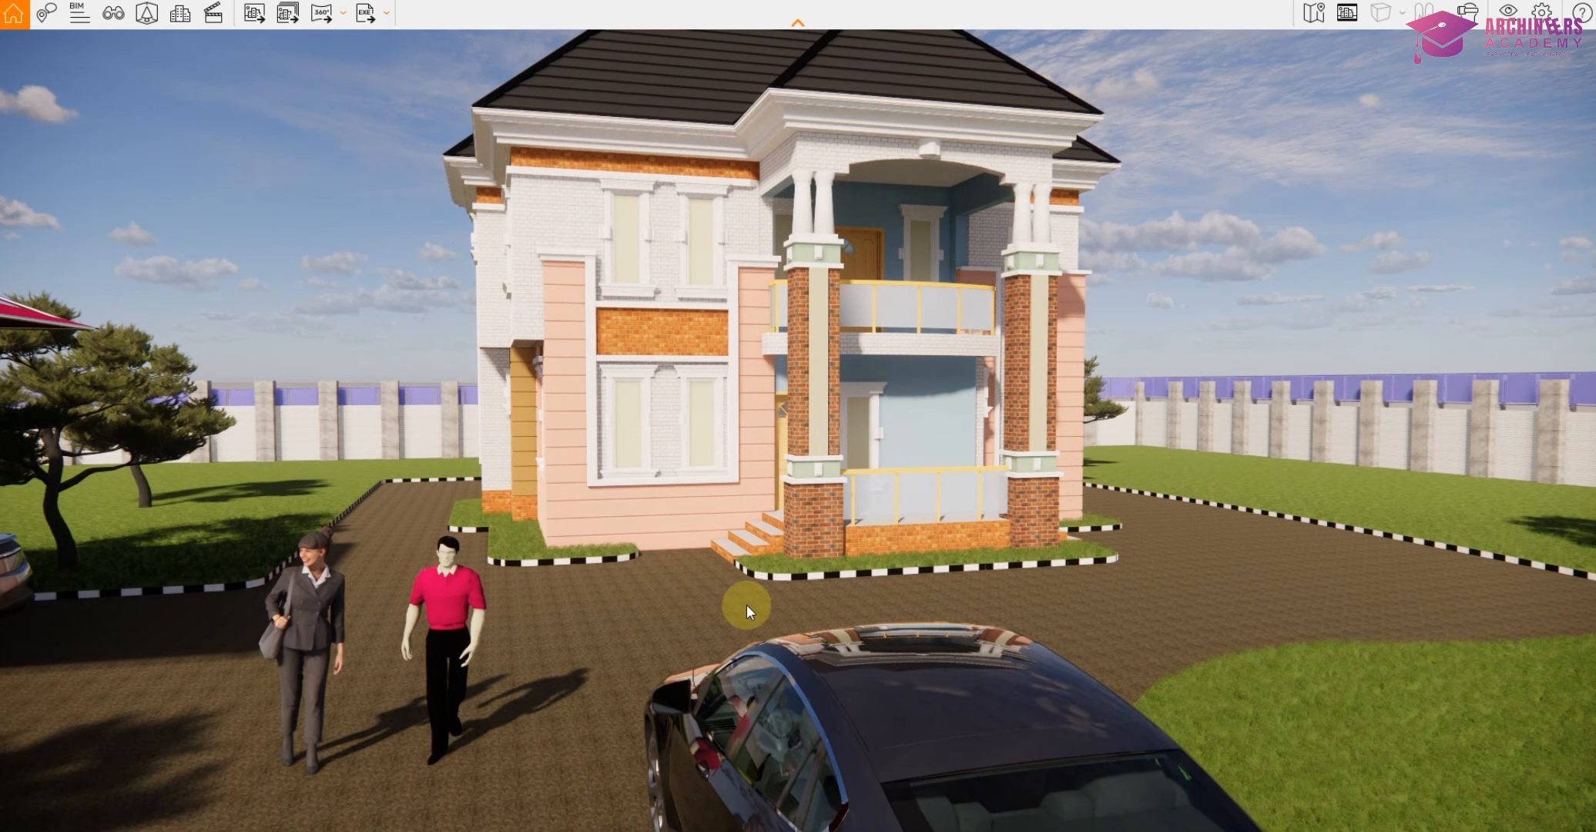
pyautogui.scroll(-3, 564, 572)
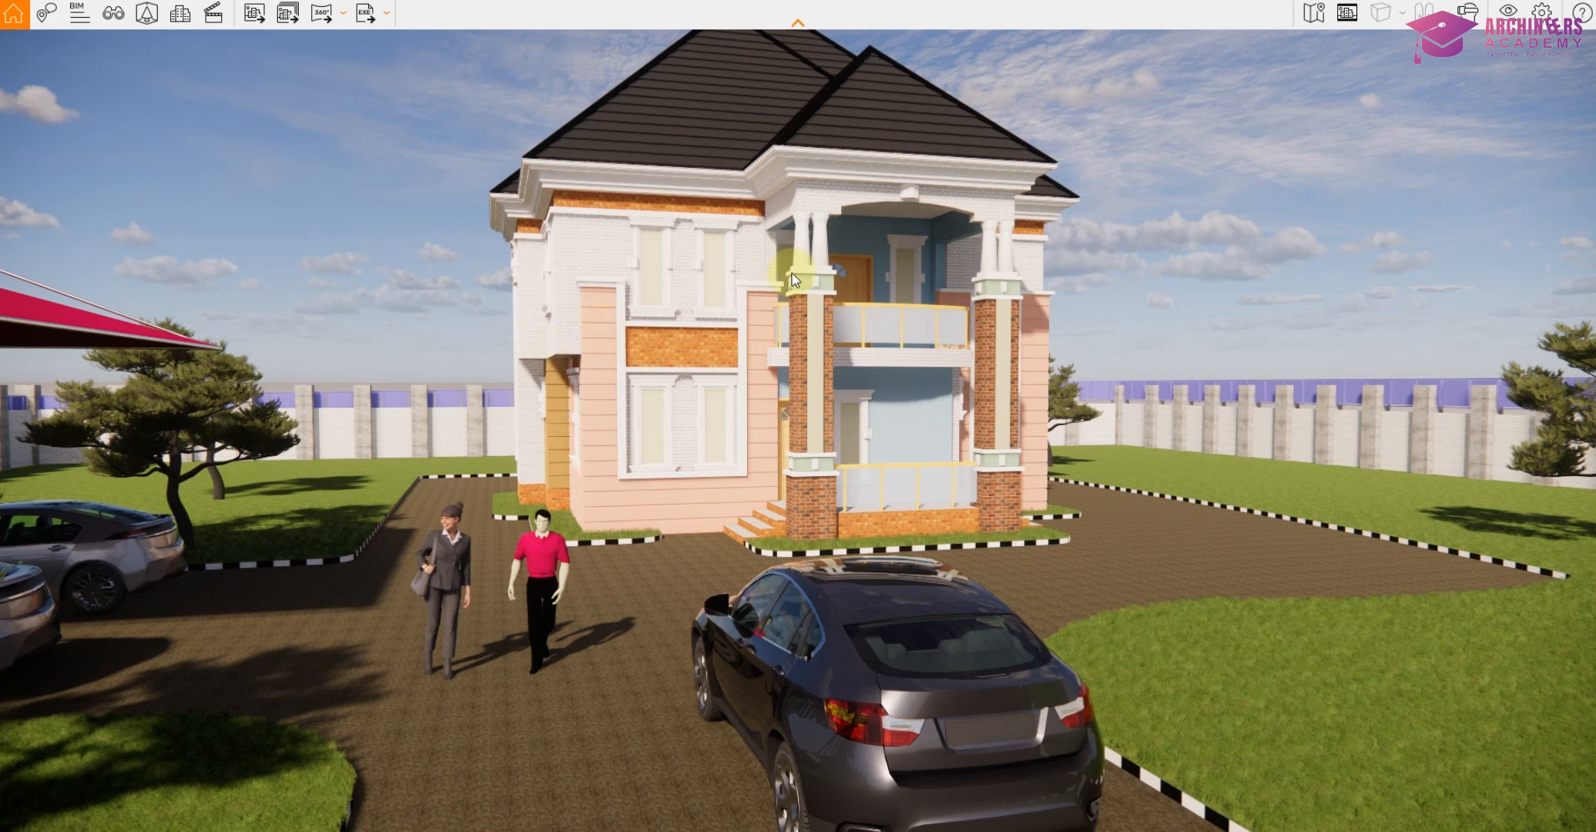
# Shift the rendering's time of day to night and preview the duplex with its windows lit.
pyautogui.keyDown('shift'); pyautogui.moveTo(366, 307); pyautogui.dragTo(878, 306, button='right'); pyautogui.keyUp('shift')
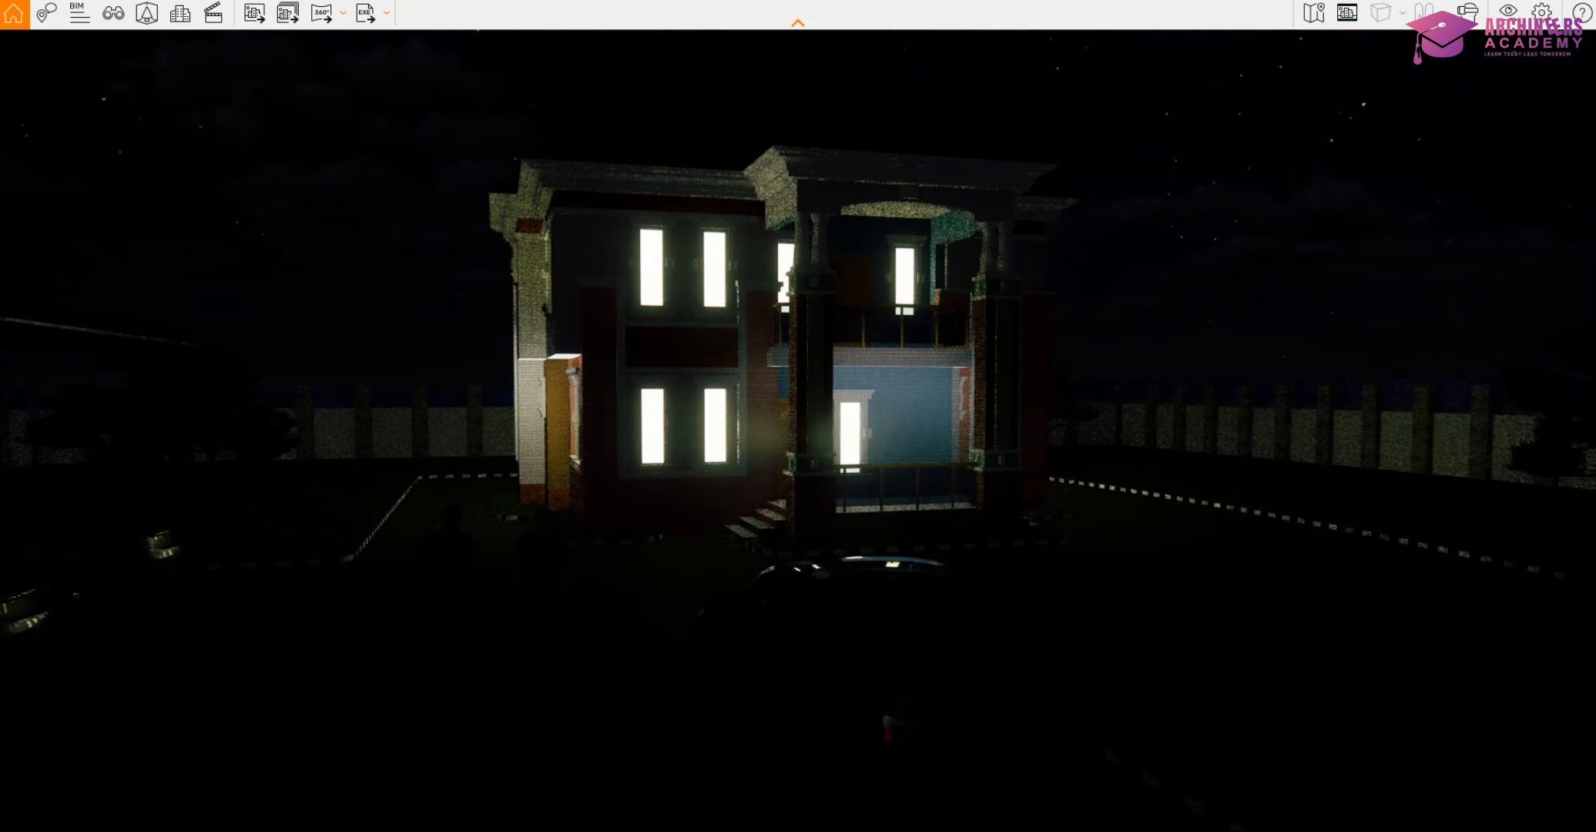
pyautogui.press('u')
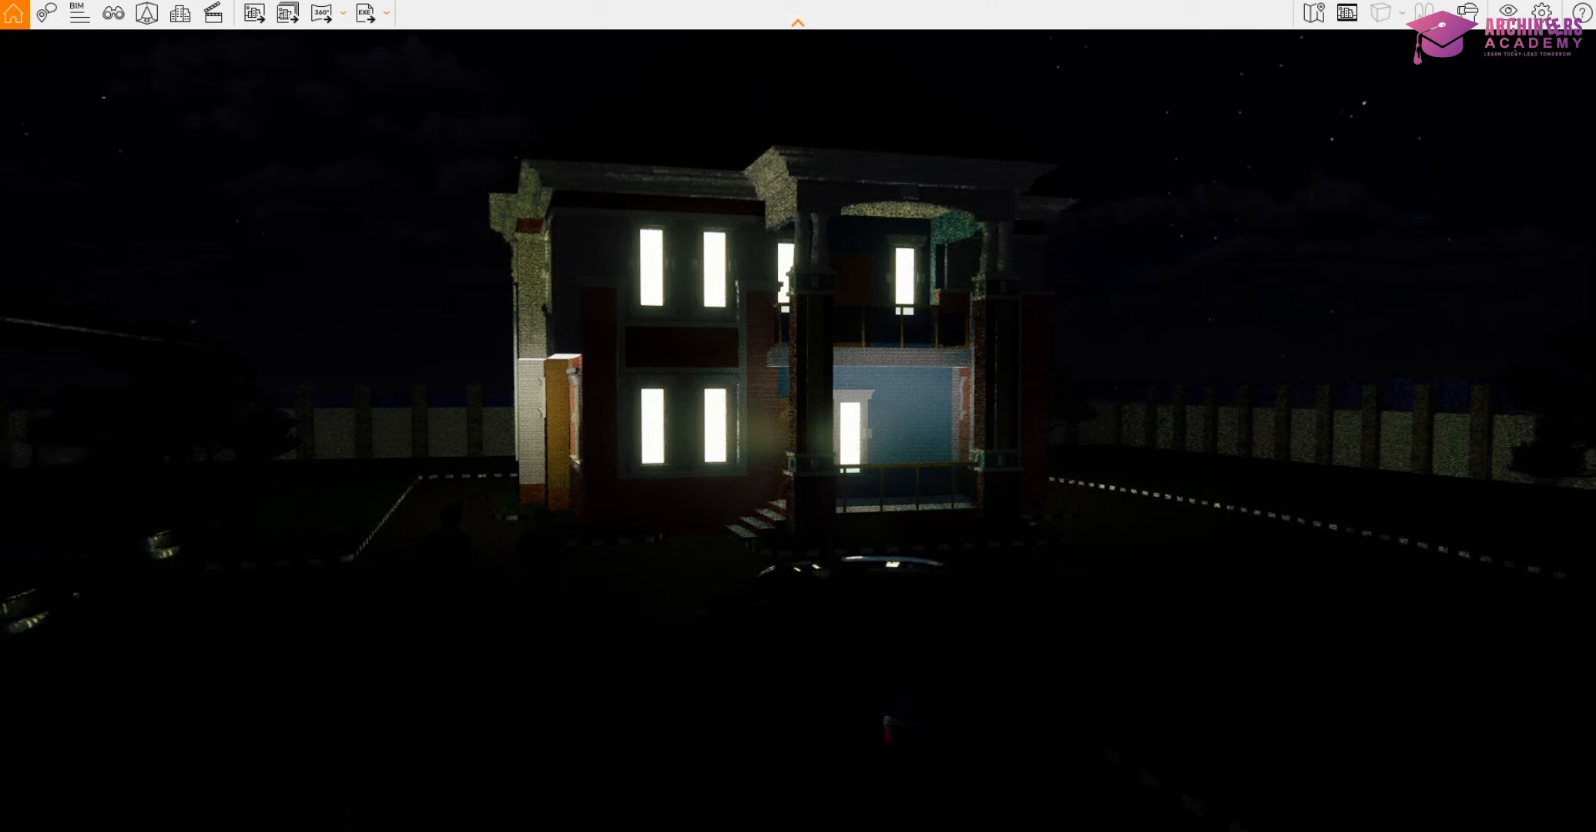
pyautogui.press('u')
pyautogui.press('u')
pyautogui.press('u')
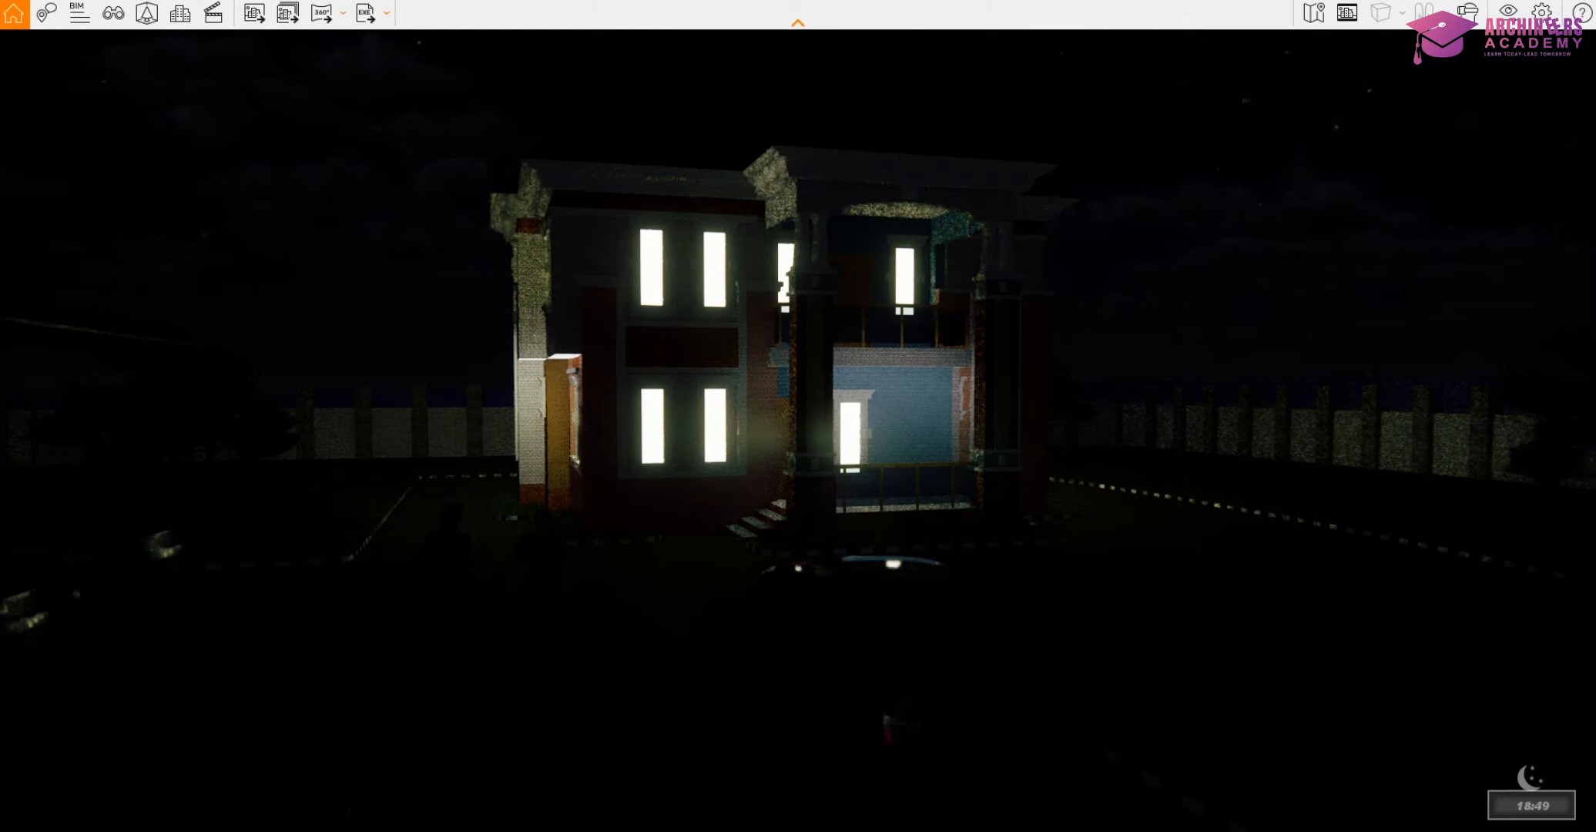
pyautogui.press('u')
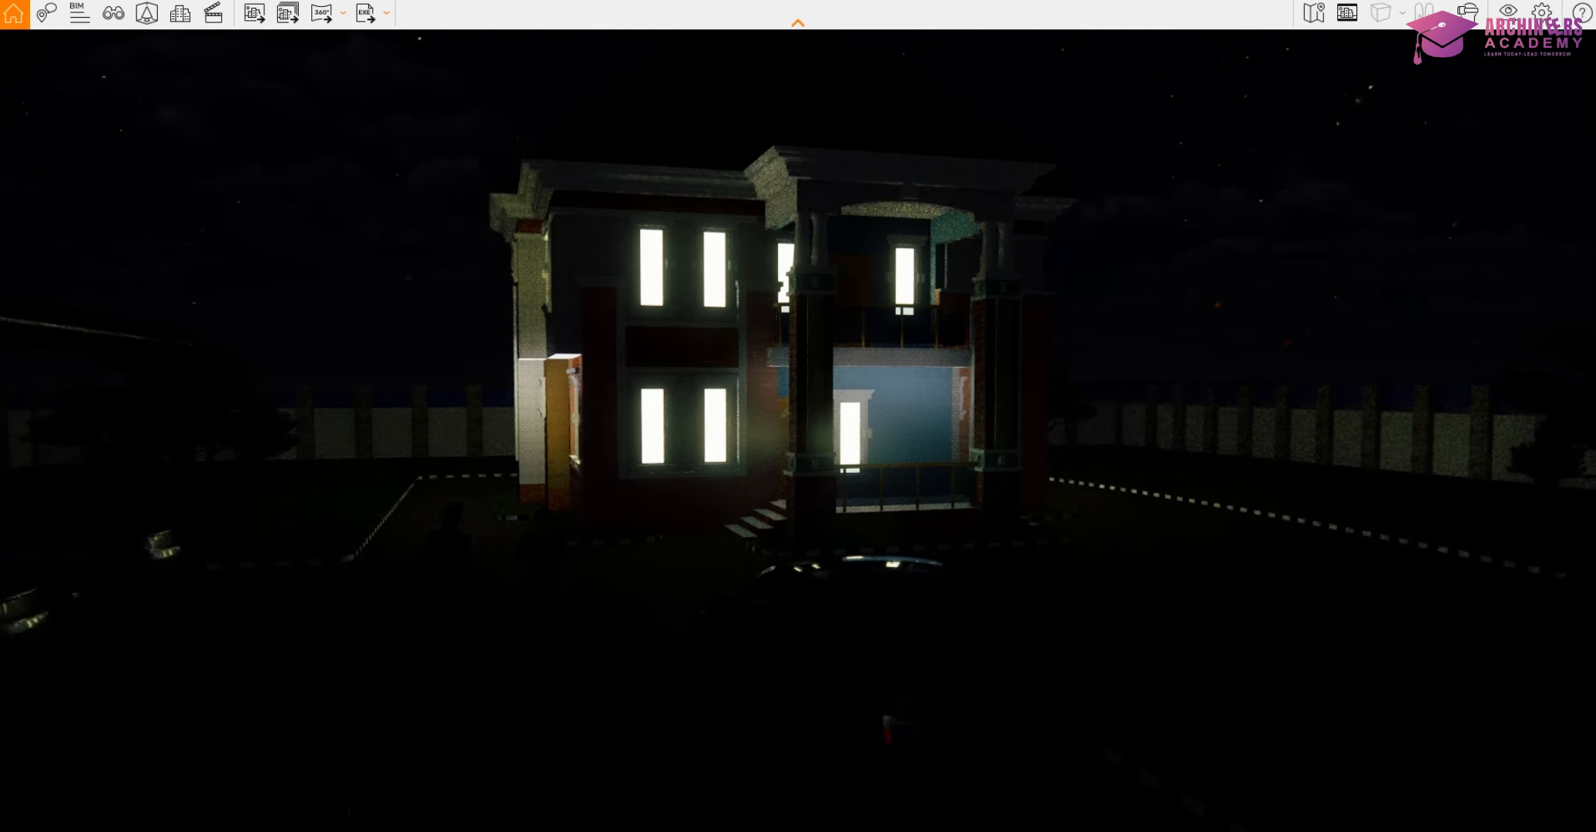
# Move the rendering's time of day back to daylight at 14:38.
pyautogui.press('i')
pyautogui.press('u')
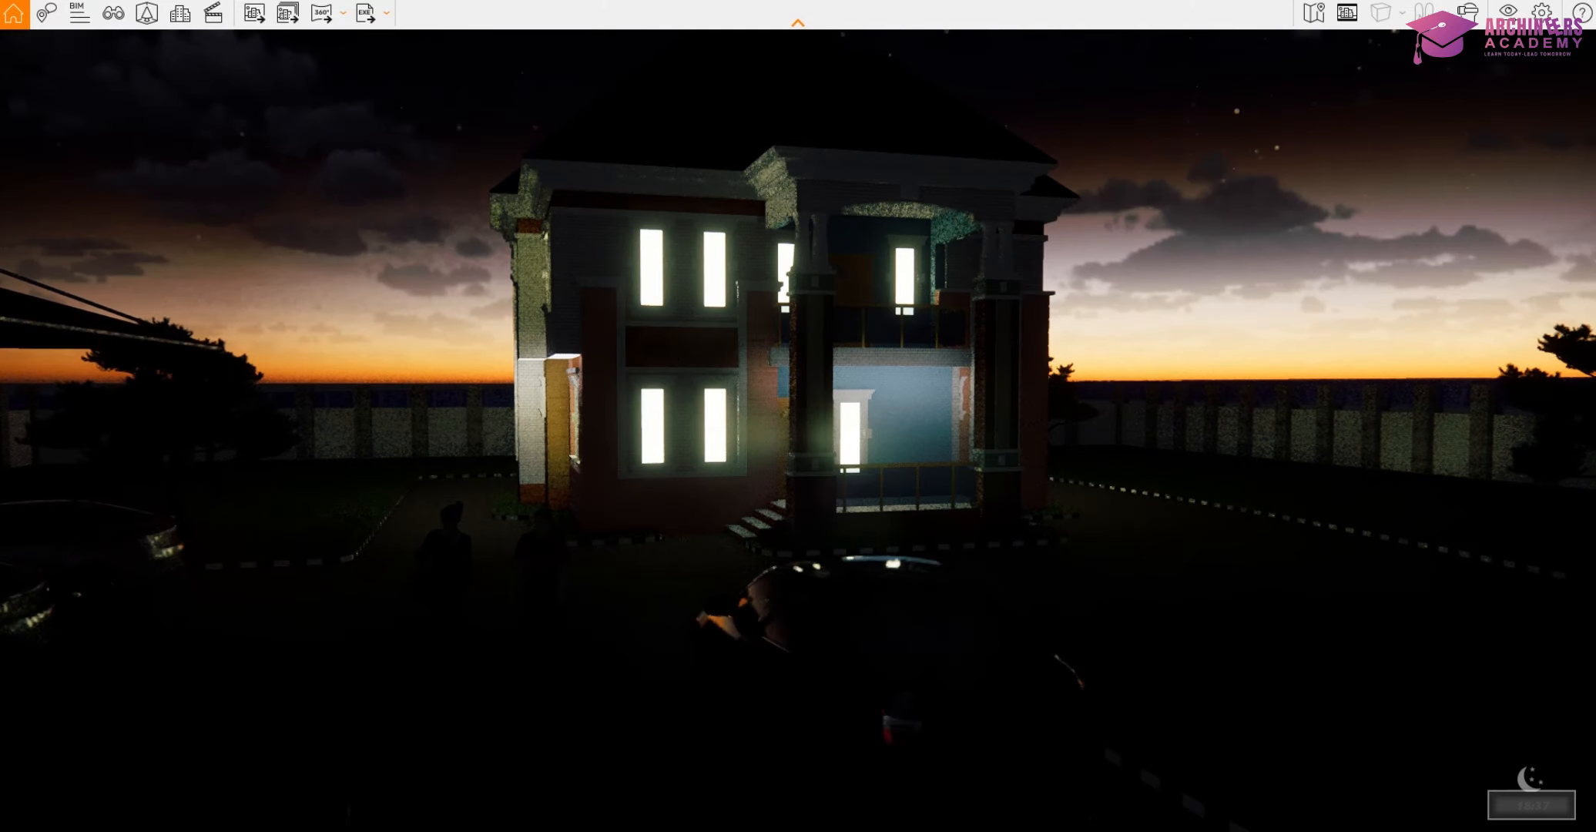
pyautogui.press('u')
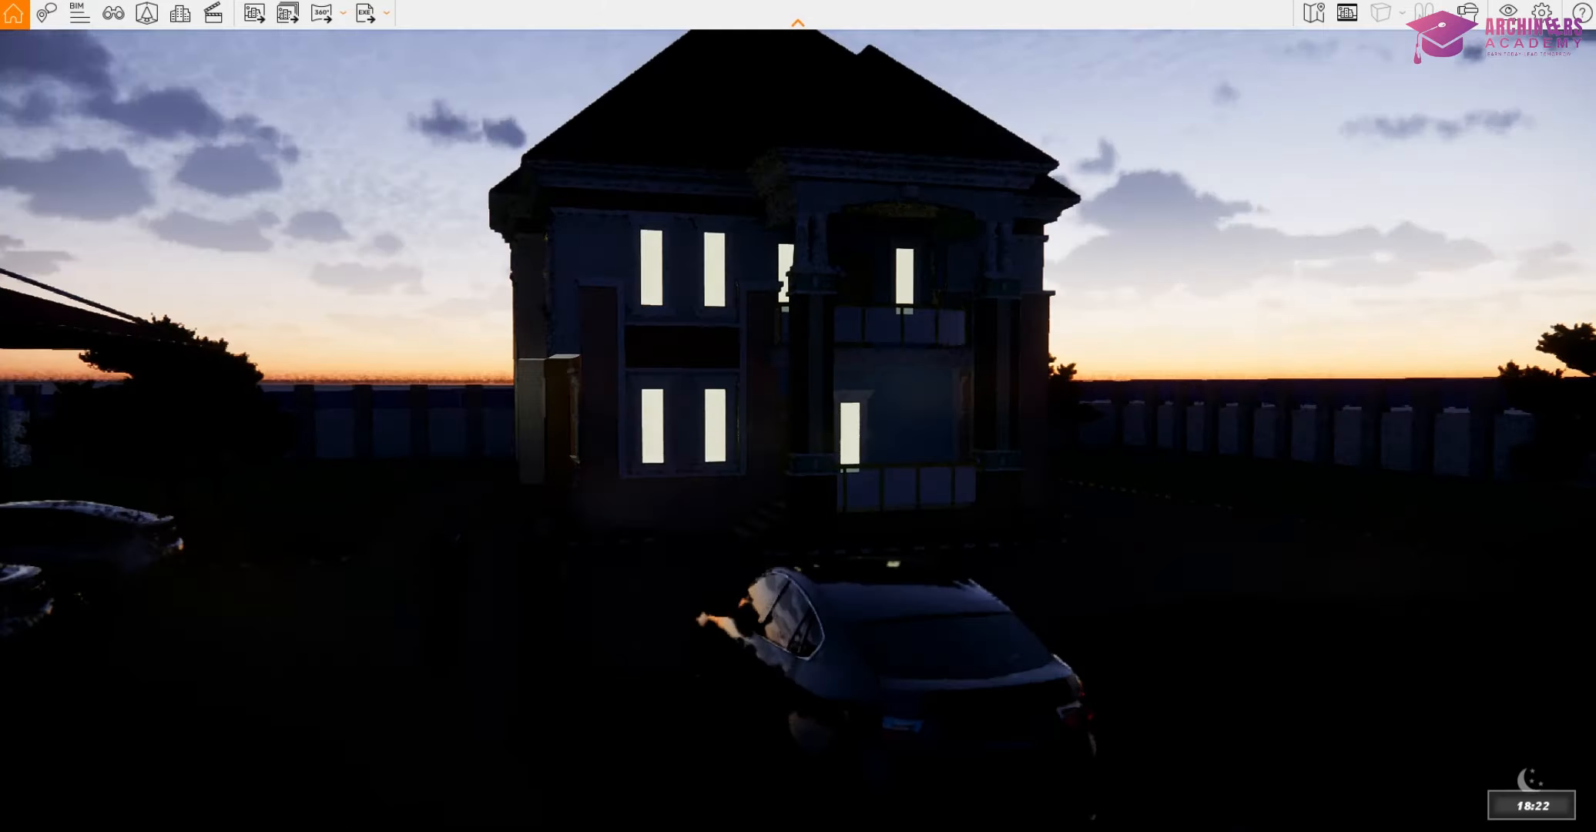
pyautogui.press('u')
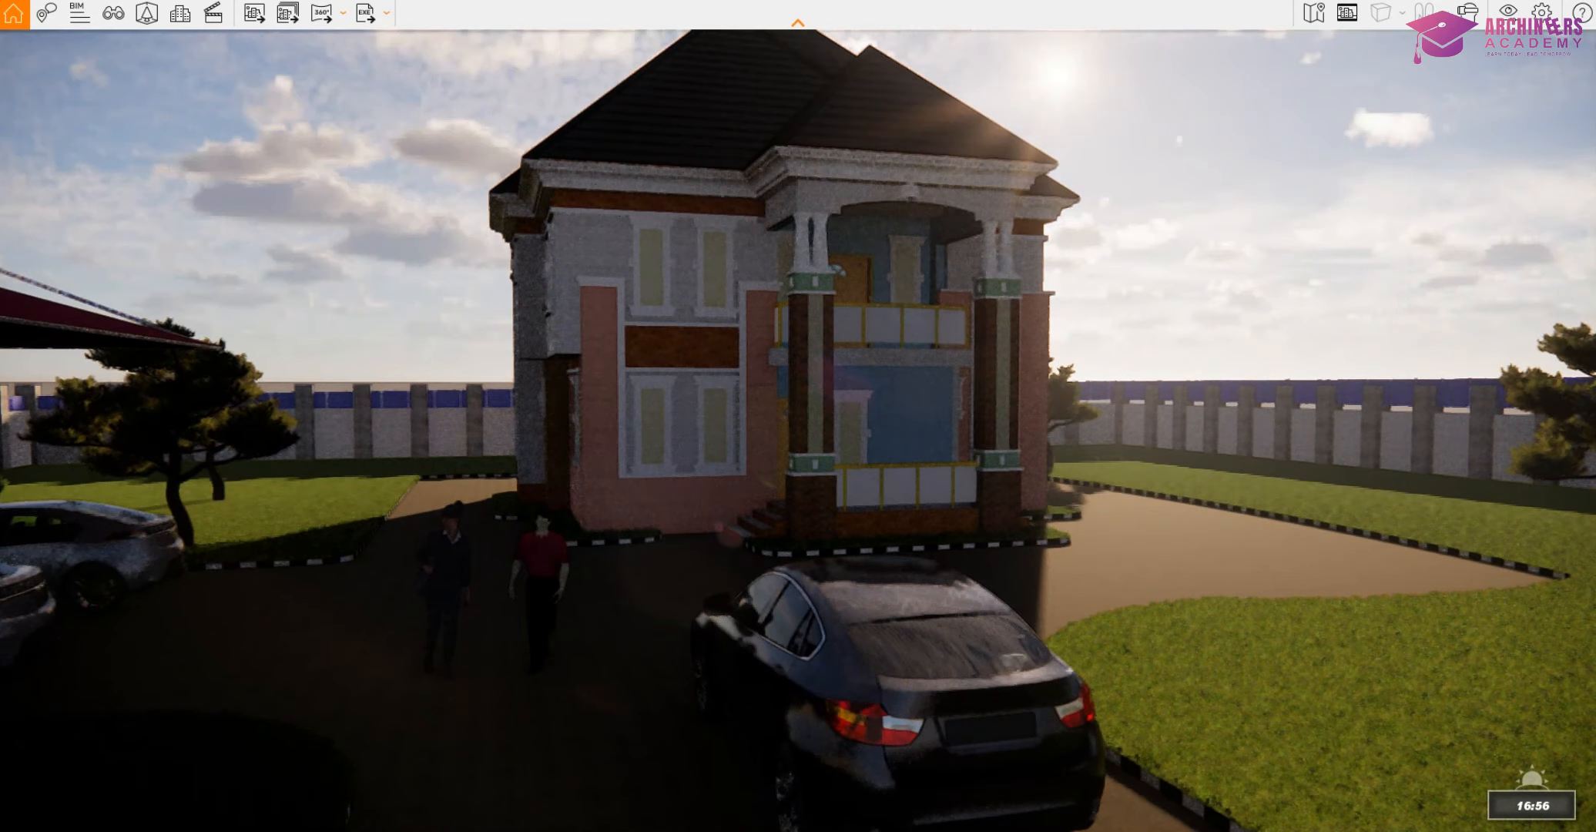
pyautogui.press('u')
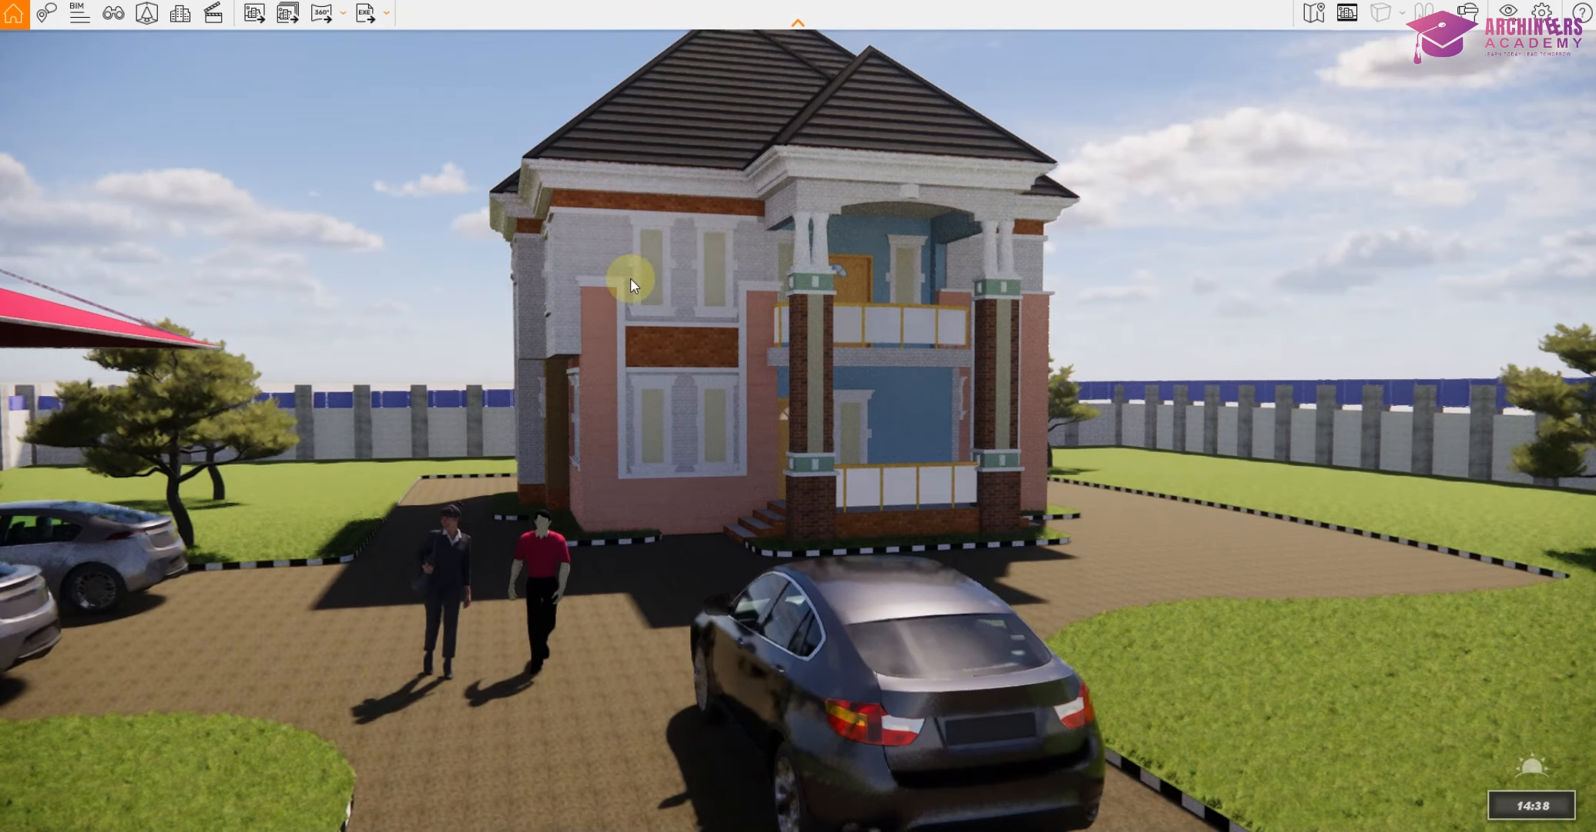
# Examine the front pine, carport, people and vehicles in the daylight rendering from the front lawn.
pyautogui.moveTo(395, 476); pyautogui.dragTo(771, 348, button='middle')
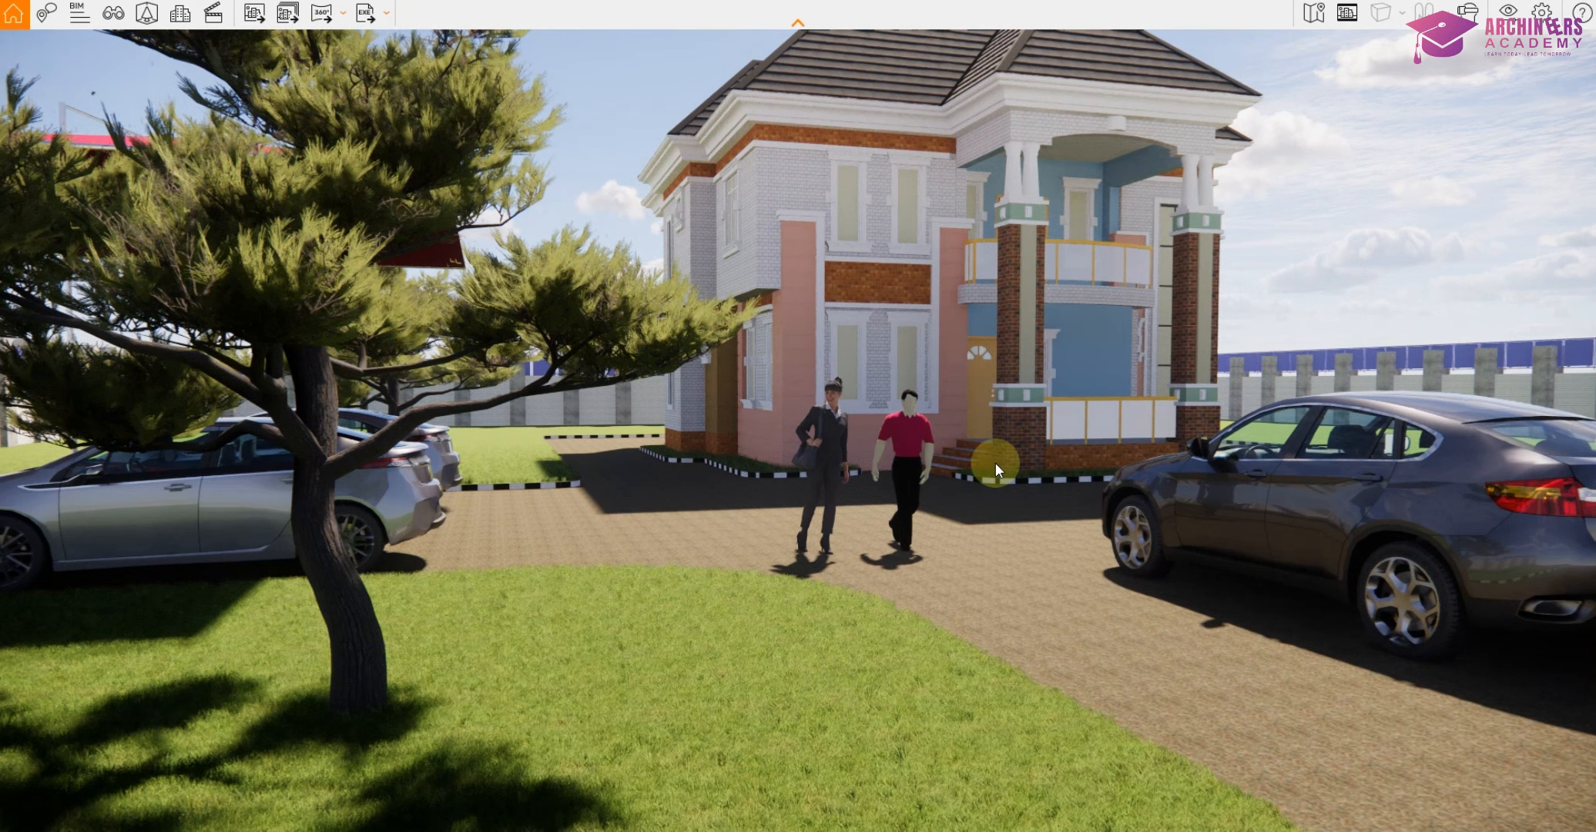
pyautogui.scroll(-3, 1009, 413)
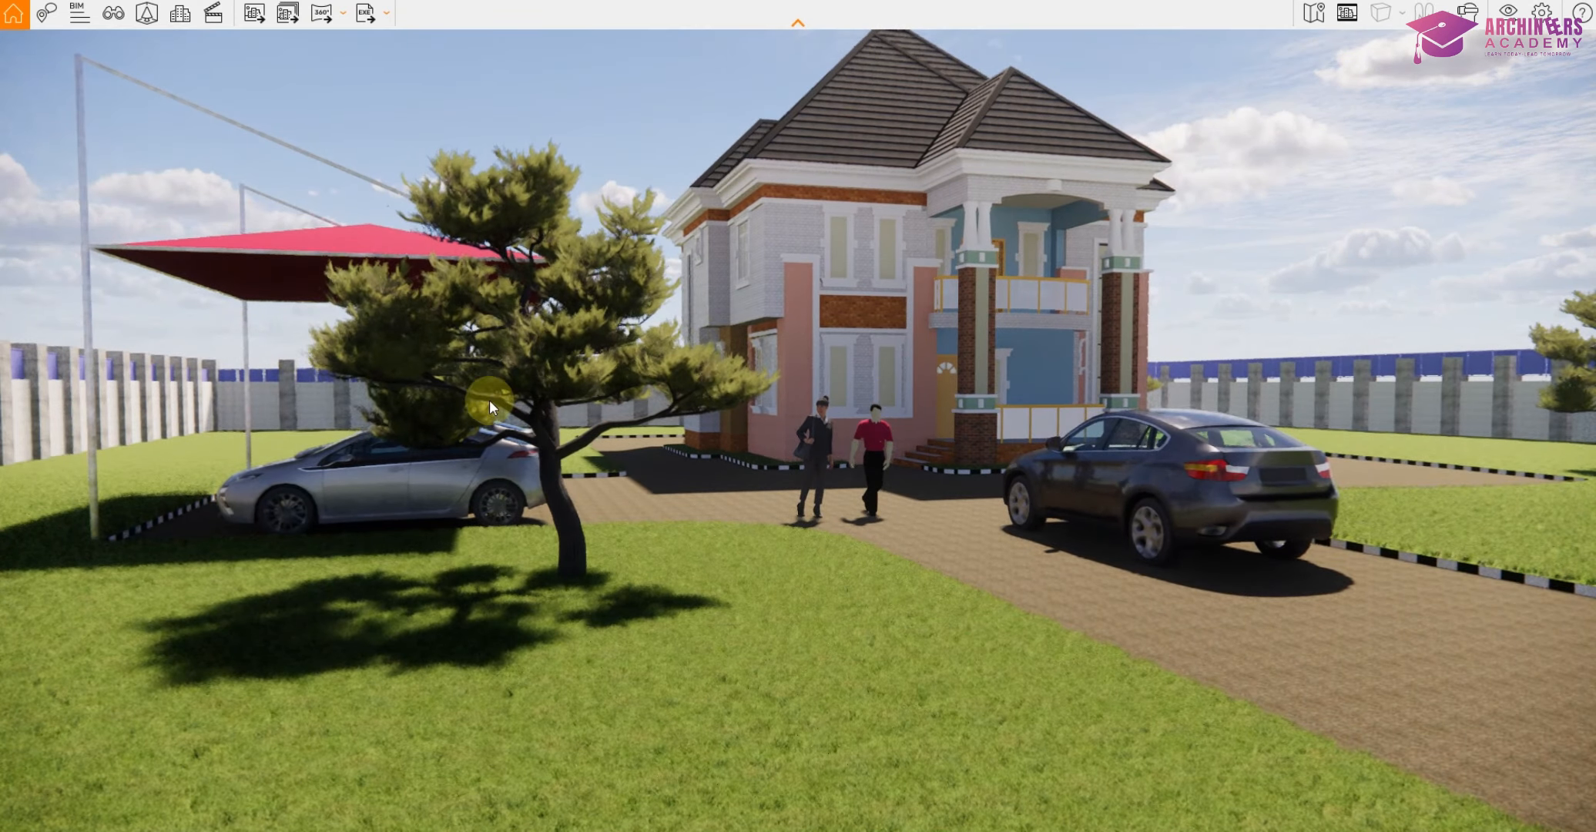
pyautogui.scroll(-3, 864, 374)
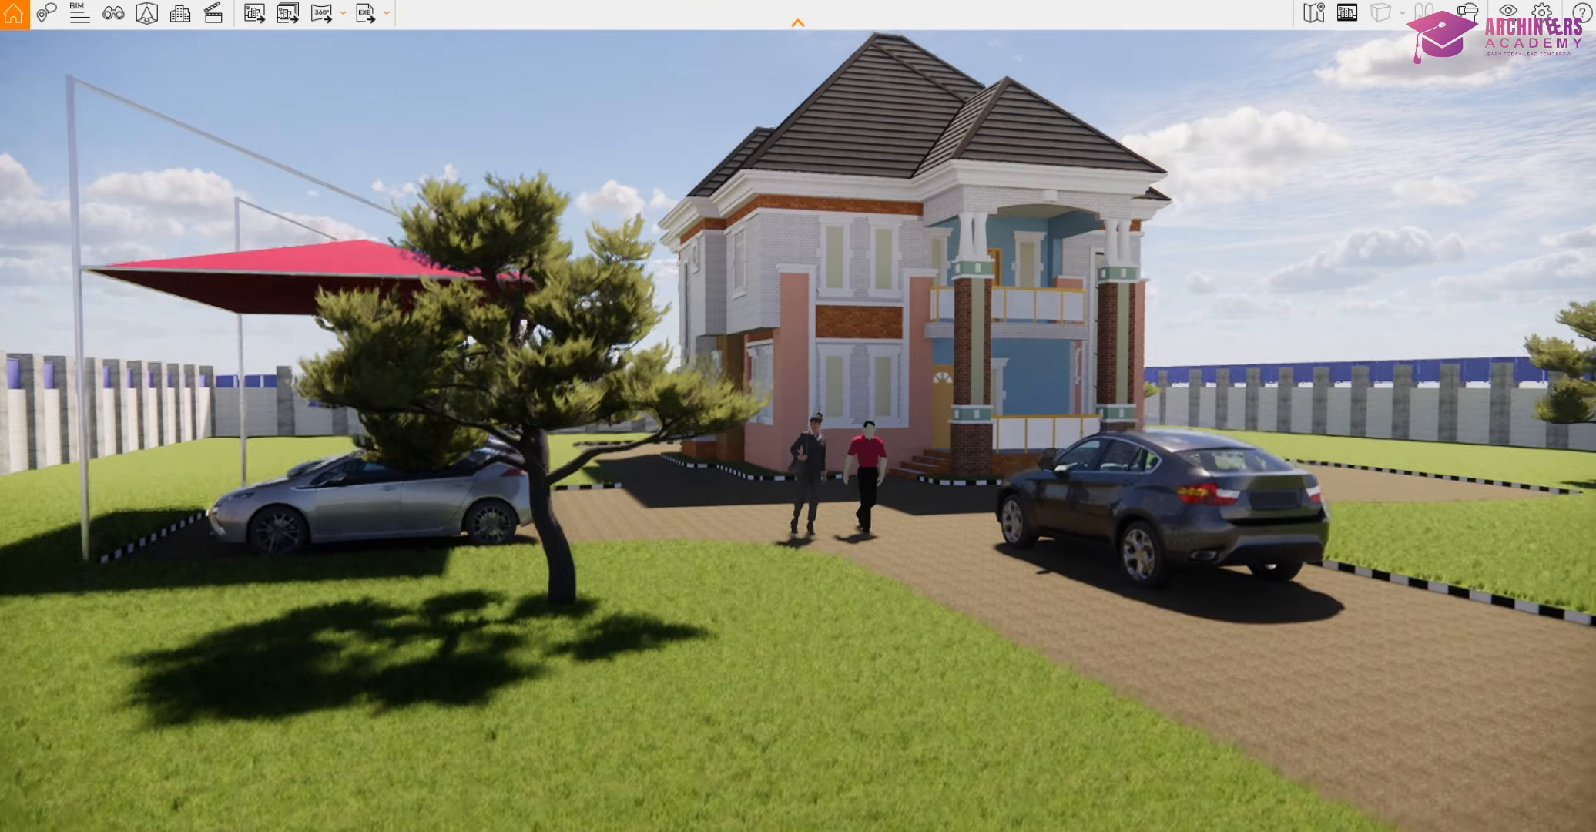
pyautogui.scroll(5, 891, 458)
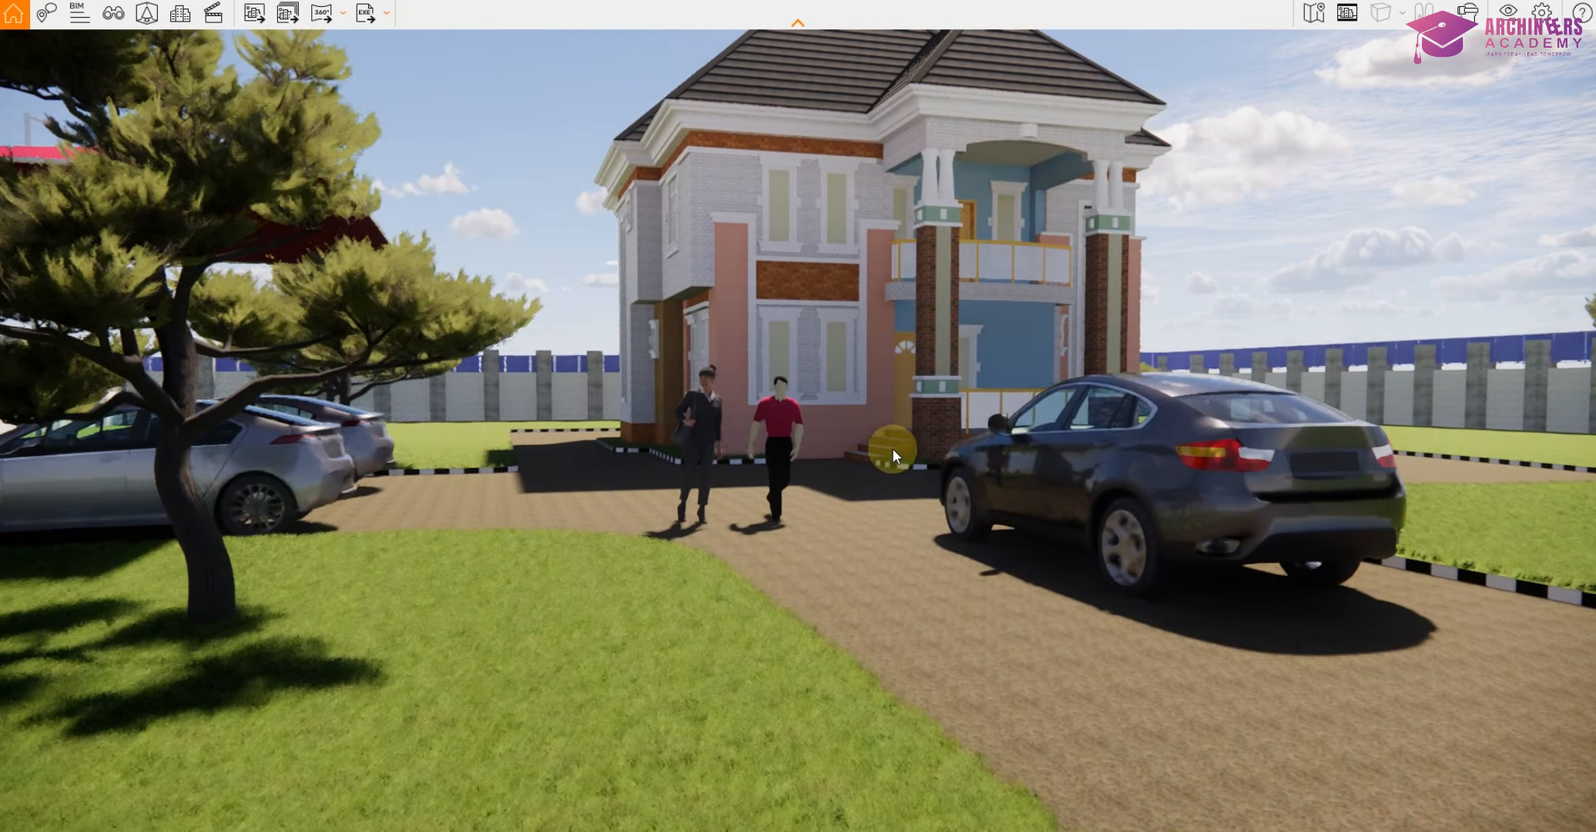
pyautogui.scroll(-3, 891, 448)
pyautogui.moveTo(891, 447); pyautogui.dragTo(1069, 463, button='middle')
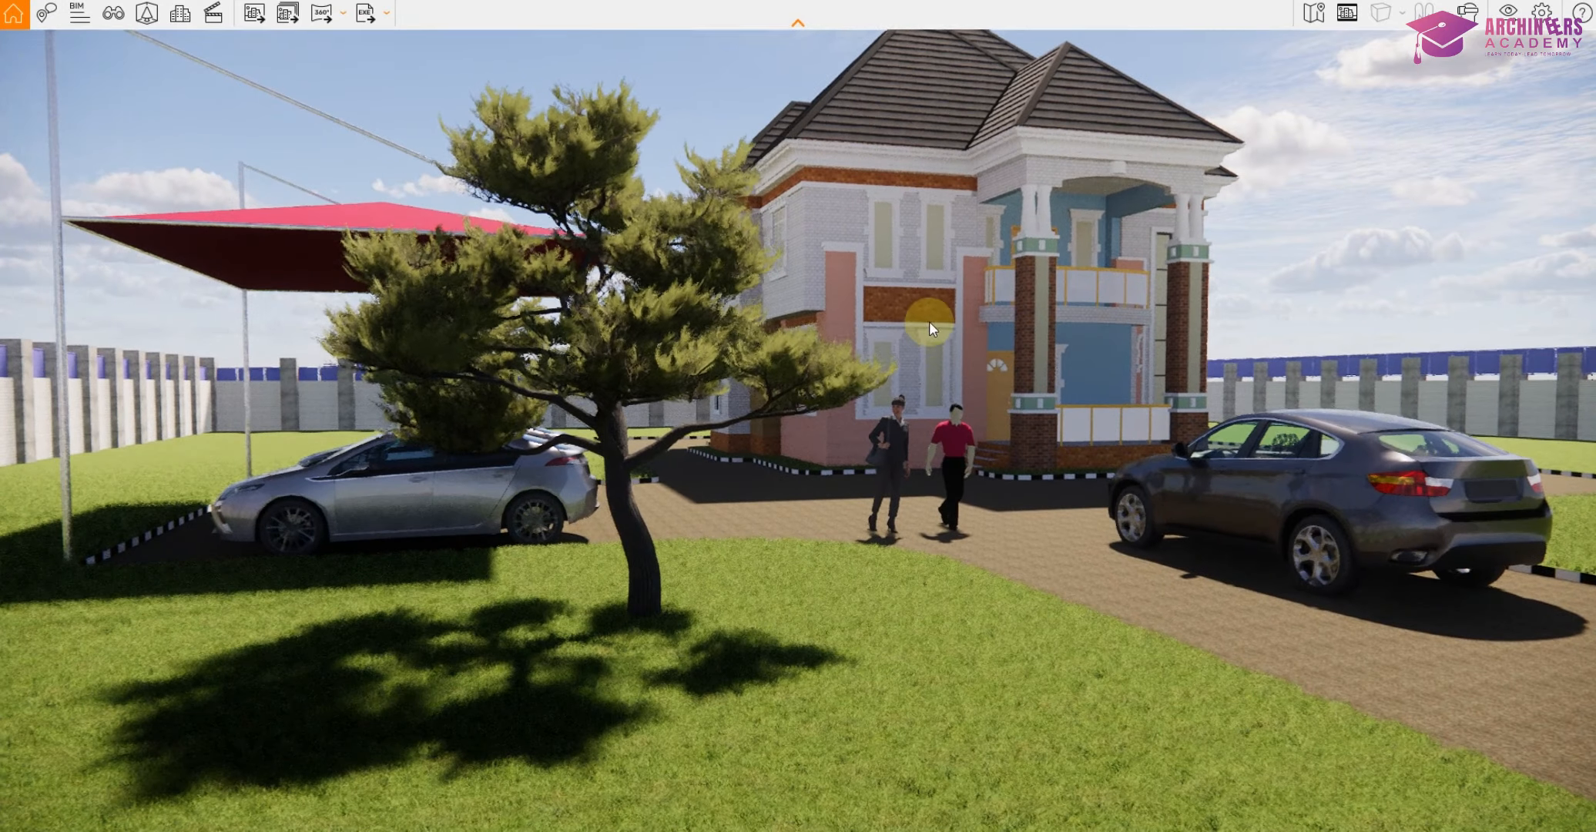
pyautogui.moveTo(929, 322); pyautogui.dragTo(906, 378, button='middle')
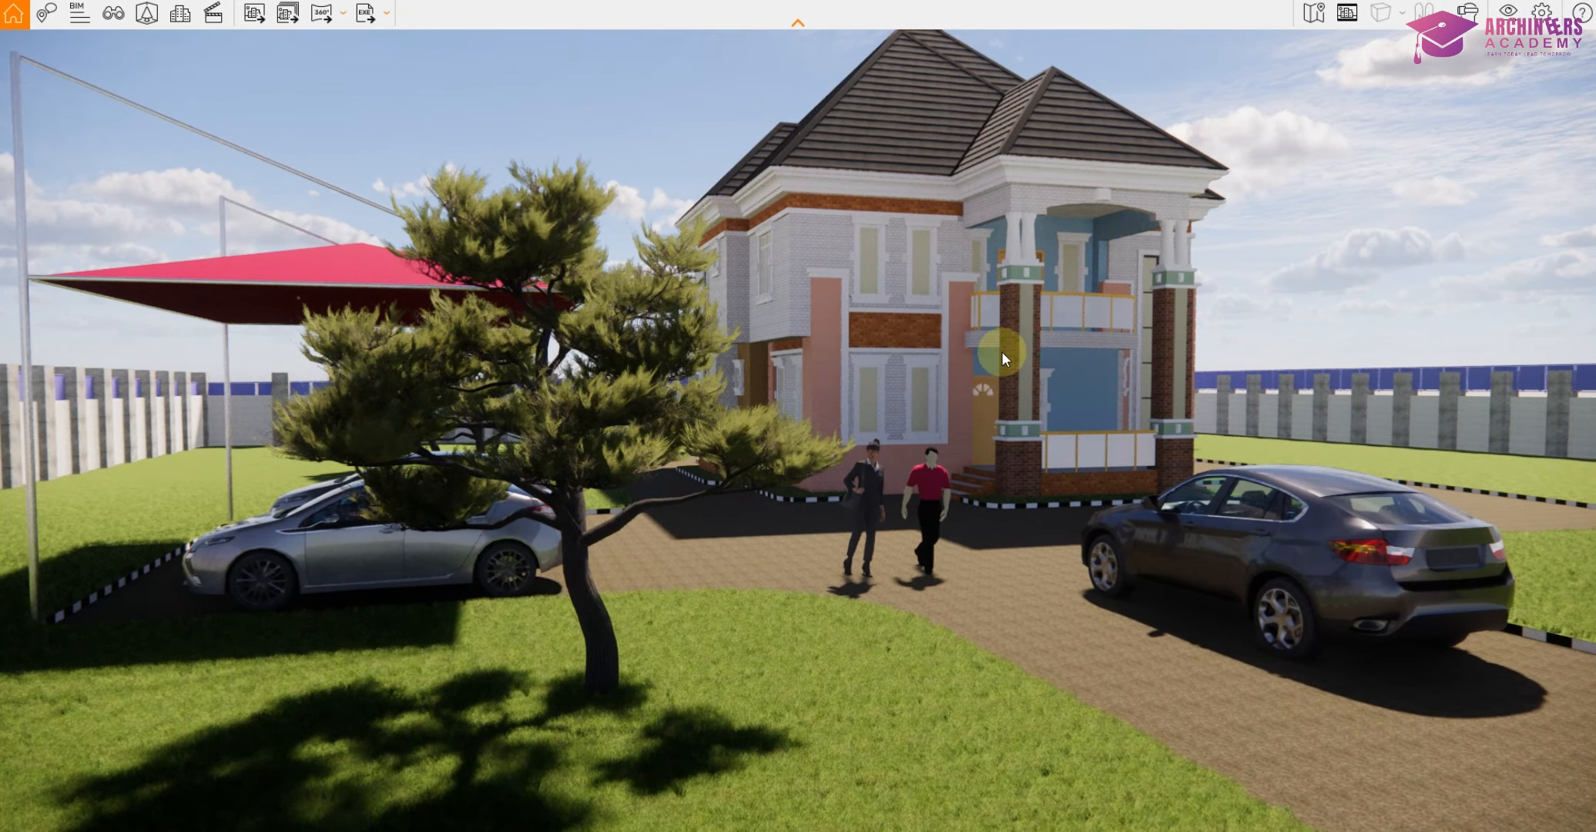
pyautogui.scroll(3, 957, 470)
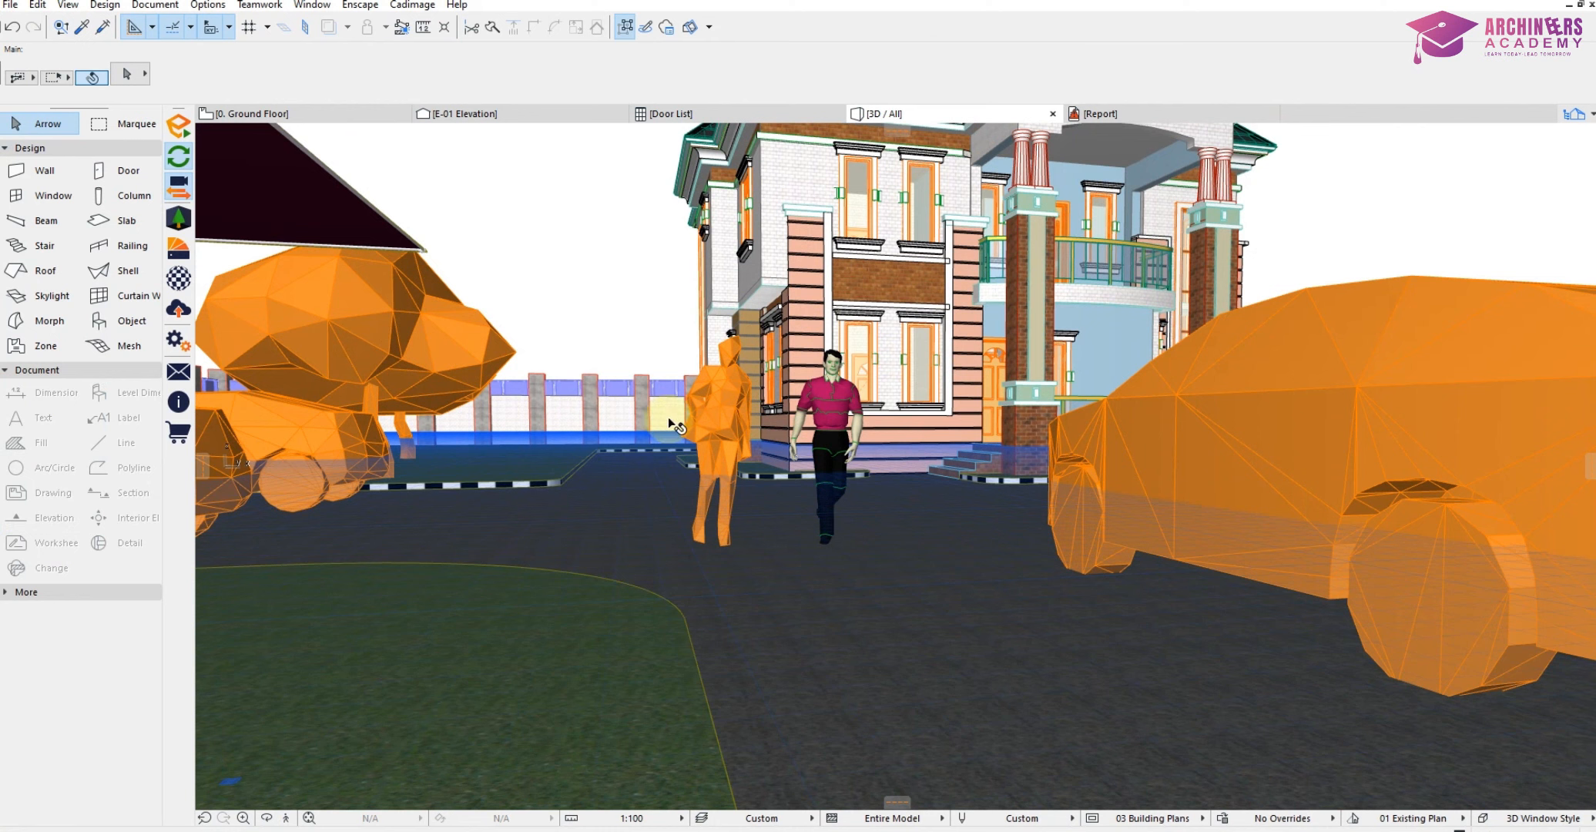
# Delete the walking man in the red shirt beside the Enscape person on the driveway.
pyautogui.moveTo(707, 402); pyautogui.dragTo(724, 483, button='middle')
pyautogui.scroll(-2, 745, 417)
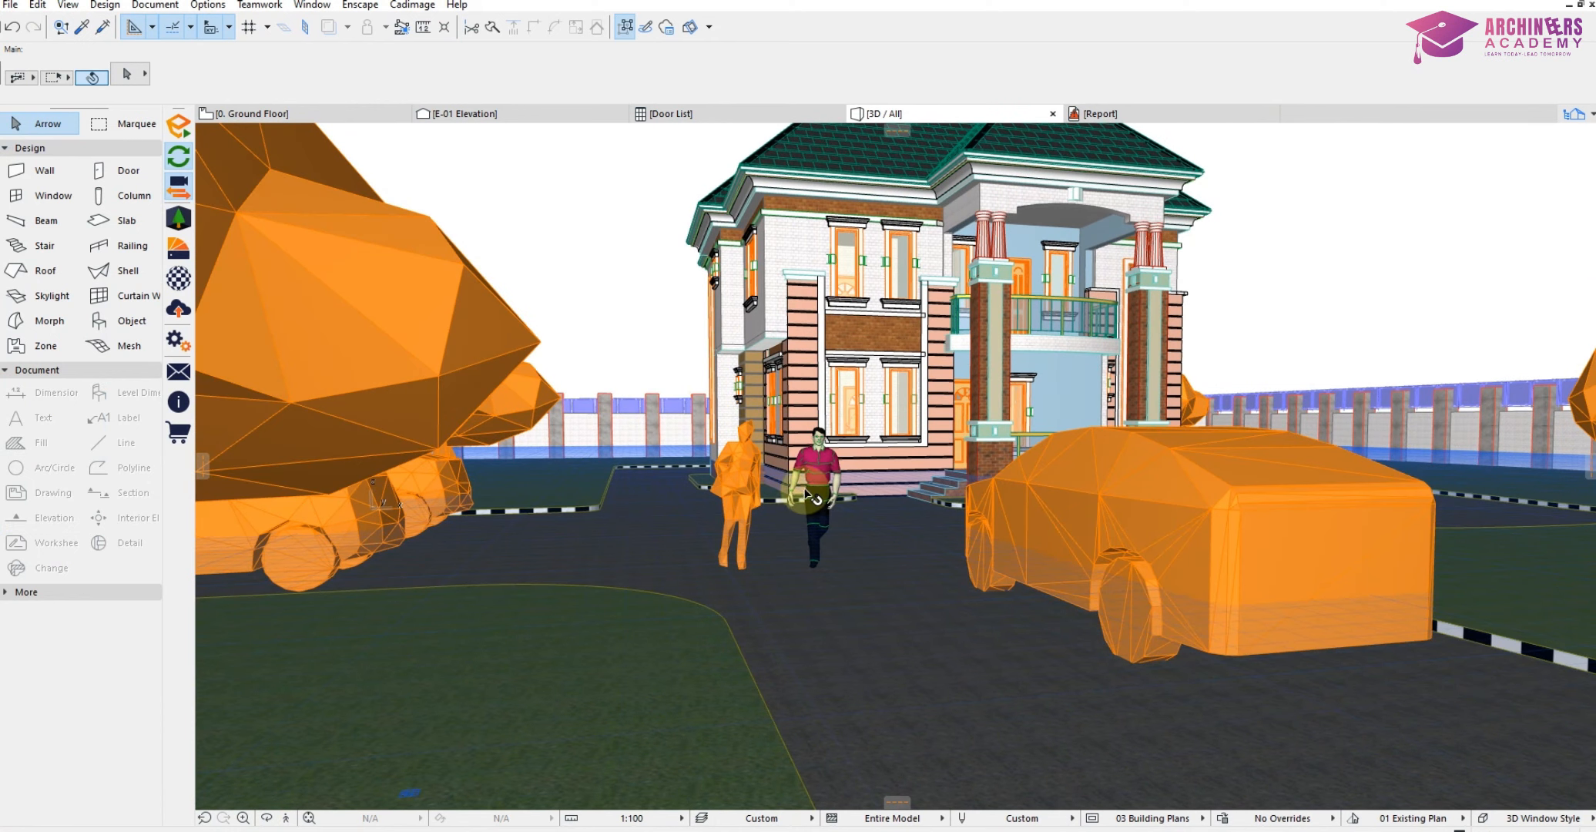
pyautogui.click(828, 465)
pyautogui.press('Delete')
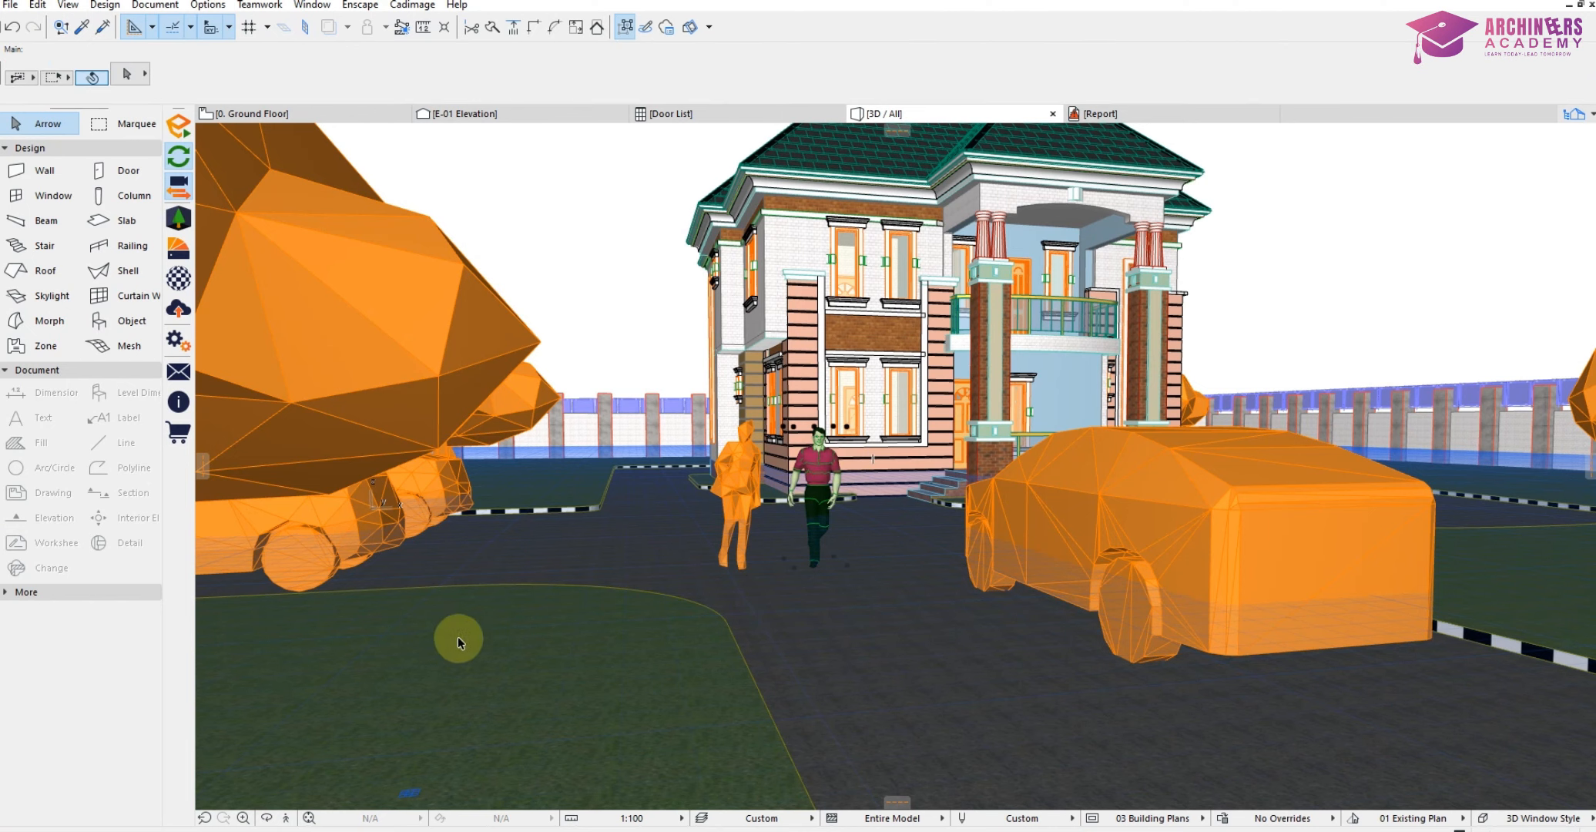
# Move the front Japanese Black Pine further from the duplex facade towards the carport, framing the house, carport and vehicles in the 3D view.
pyautogui.click(267, 818)
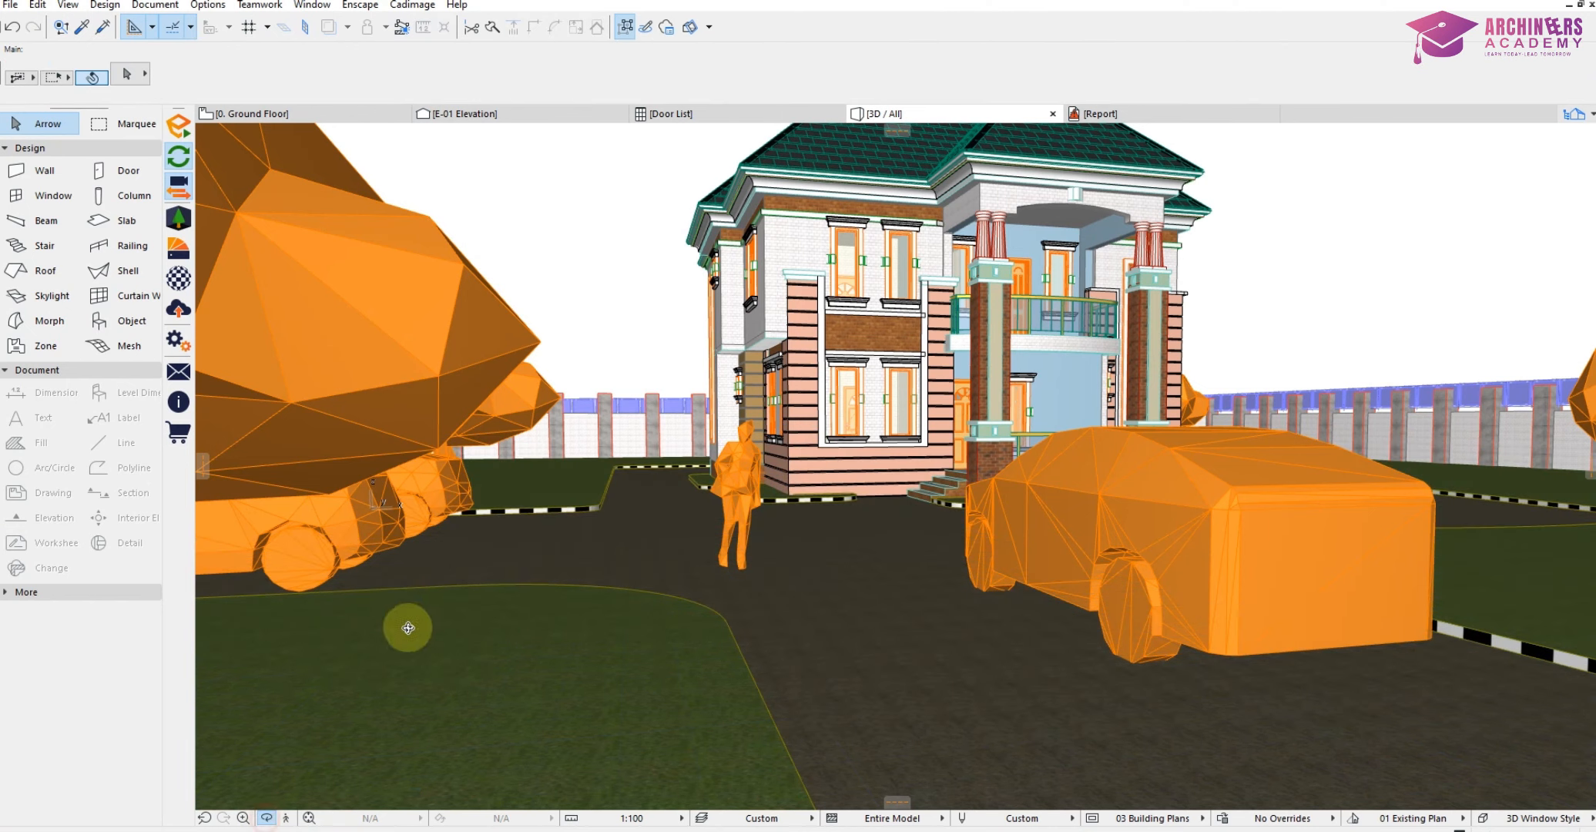
pyautogui.scroll(-4, 481, 499)
pyautogui.moveTo(562, 467); pyautogui.dragTo(840, 469, button='middle')
pyautogui.scroll(3, 1121, 566)
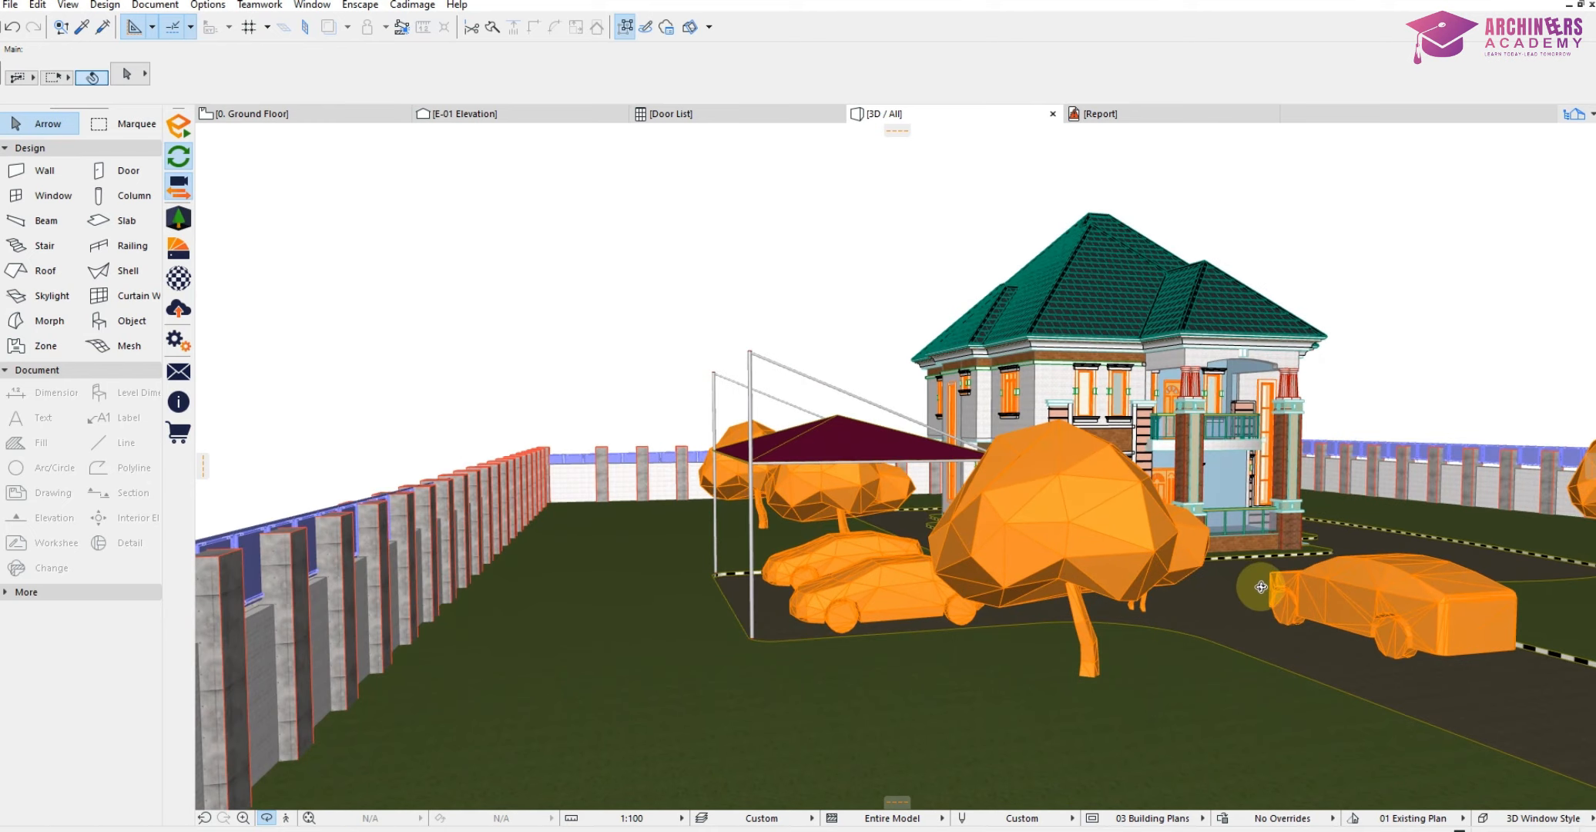
pyautogui.moveTo(1261, 587); pyautogui.dragTo(1111, 540, button='middle')
pyautogui.scroll(3, 1101, 539)
pyautogui.moveTo(976, 543); pyautogui.dragTo(939, 501)
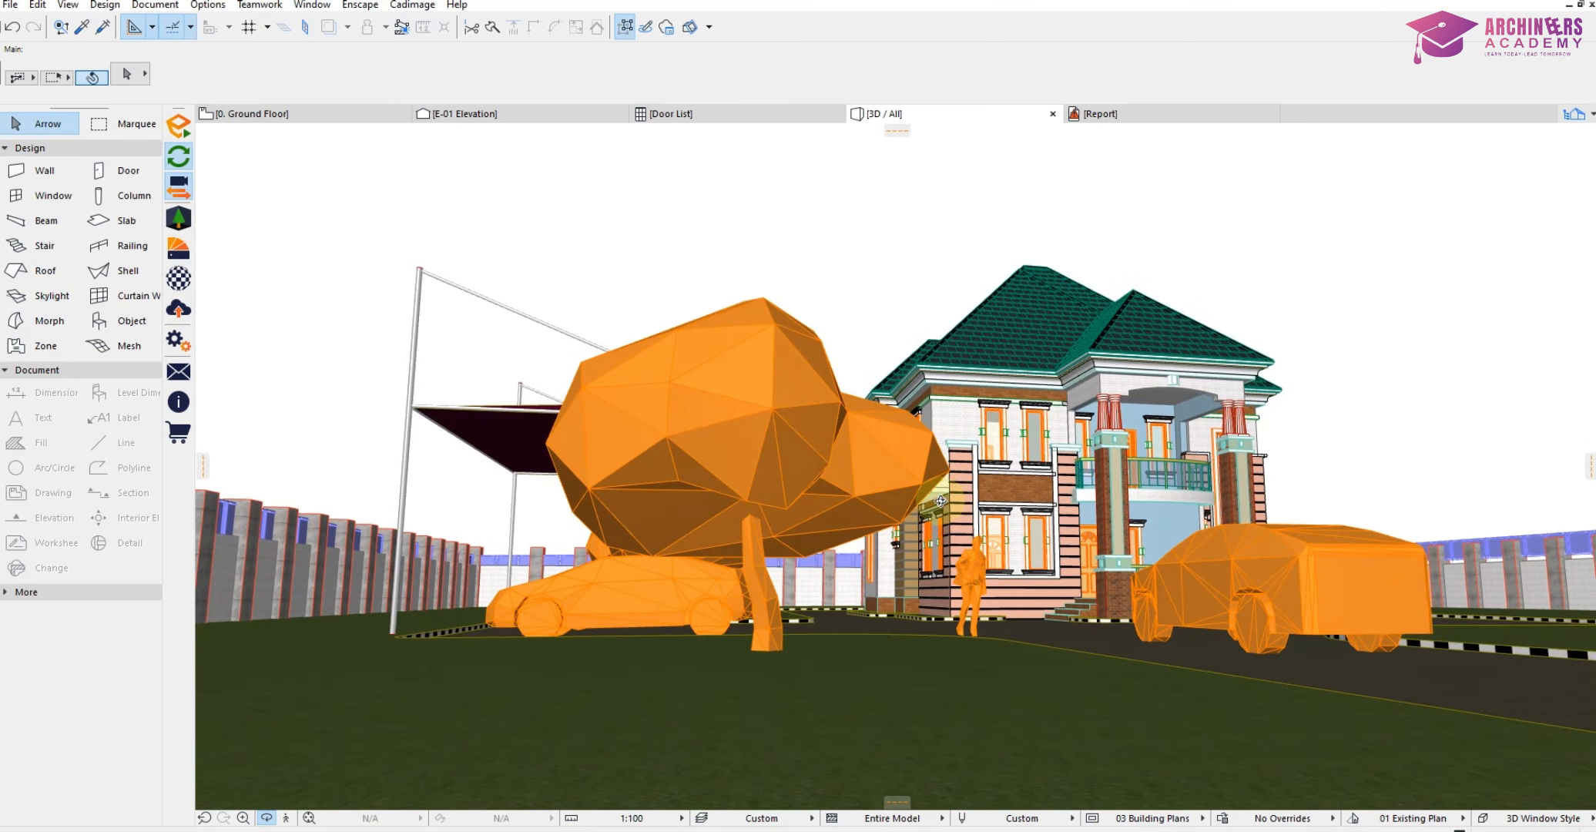
pyautogui.scroll(3, 1042, 521)
pyautogui.scroll(-3, 1016, 521)
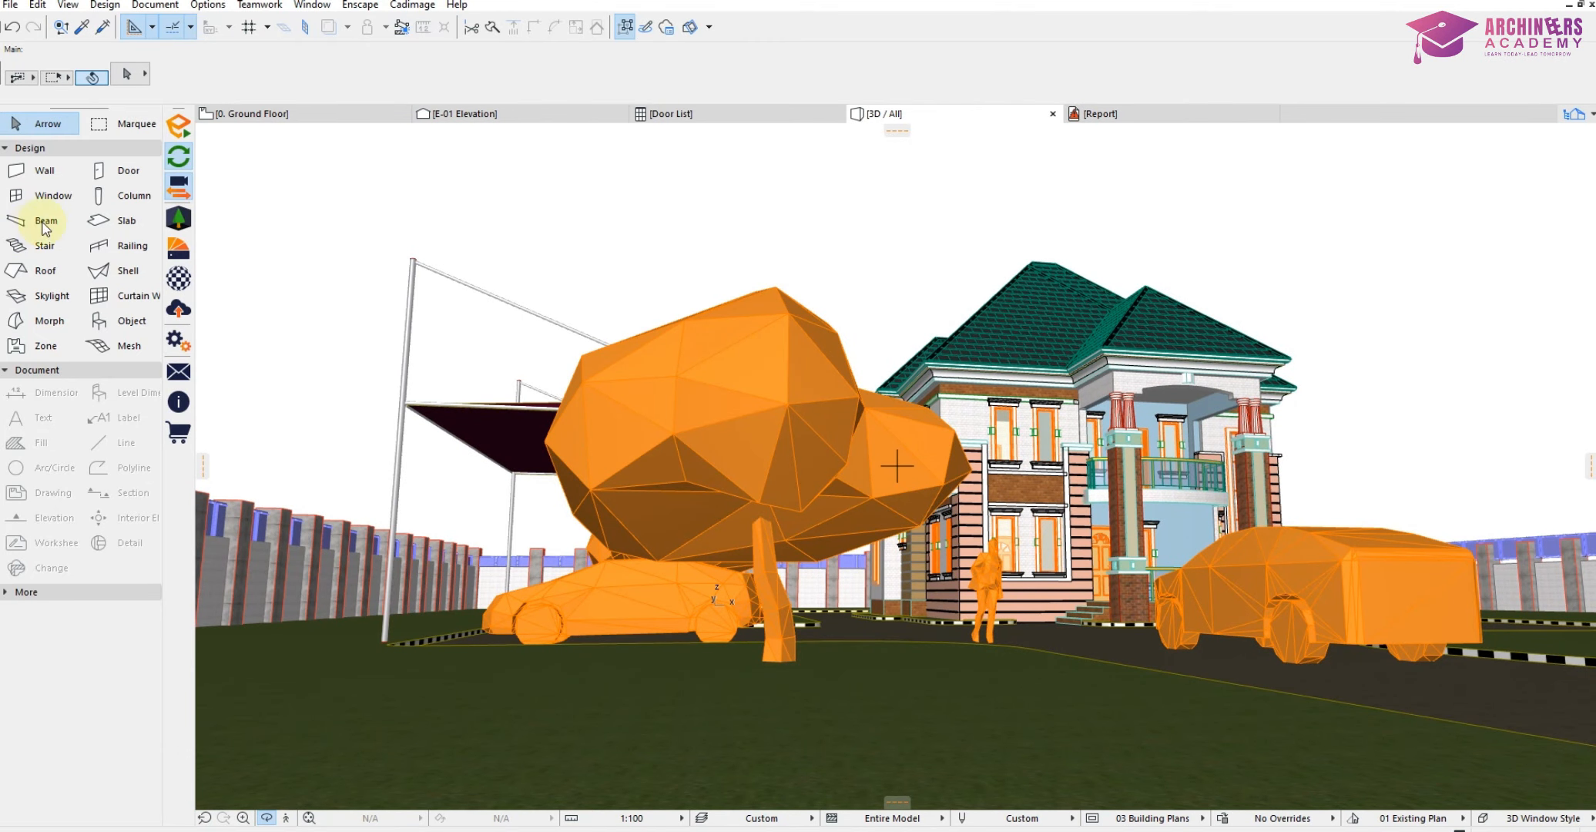
pyautogui.click(266, 817)
pyautogui.click(707, 396)
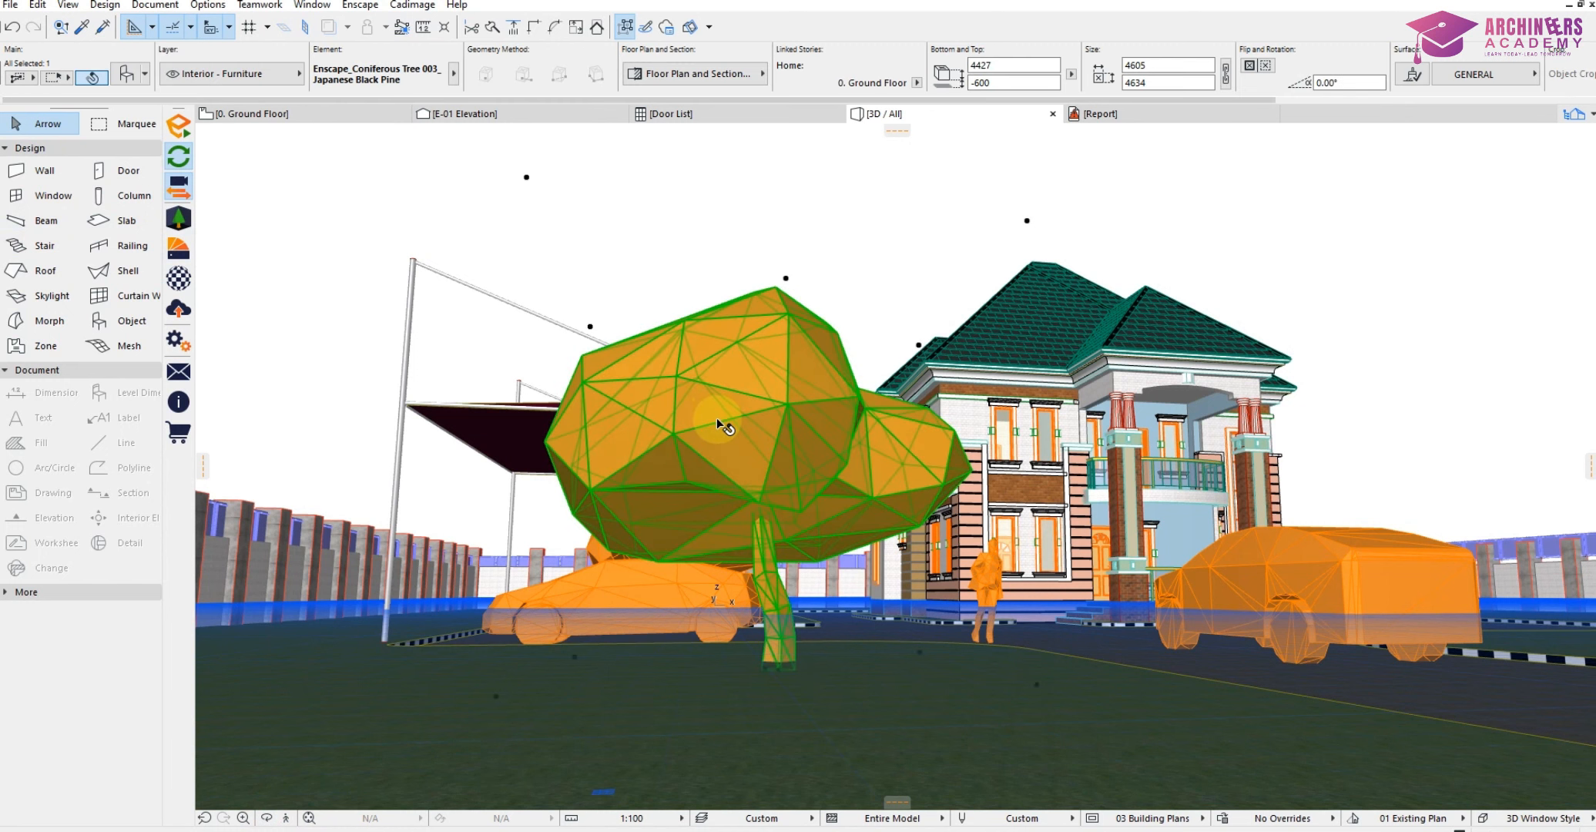
pyautogui.moveTo(717, 421); pyautogui.dragTo(630, 434)
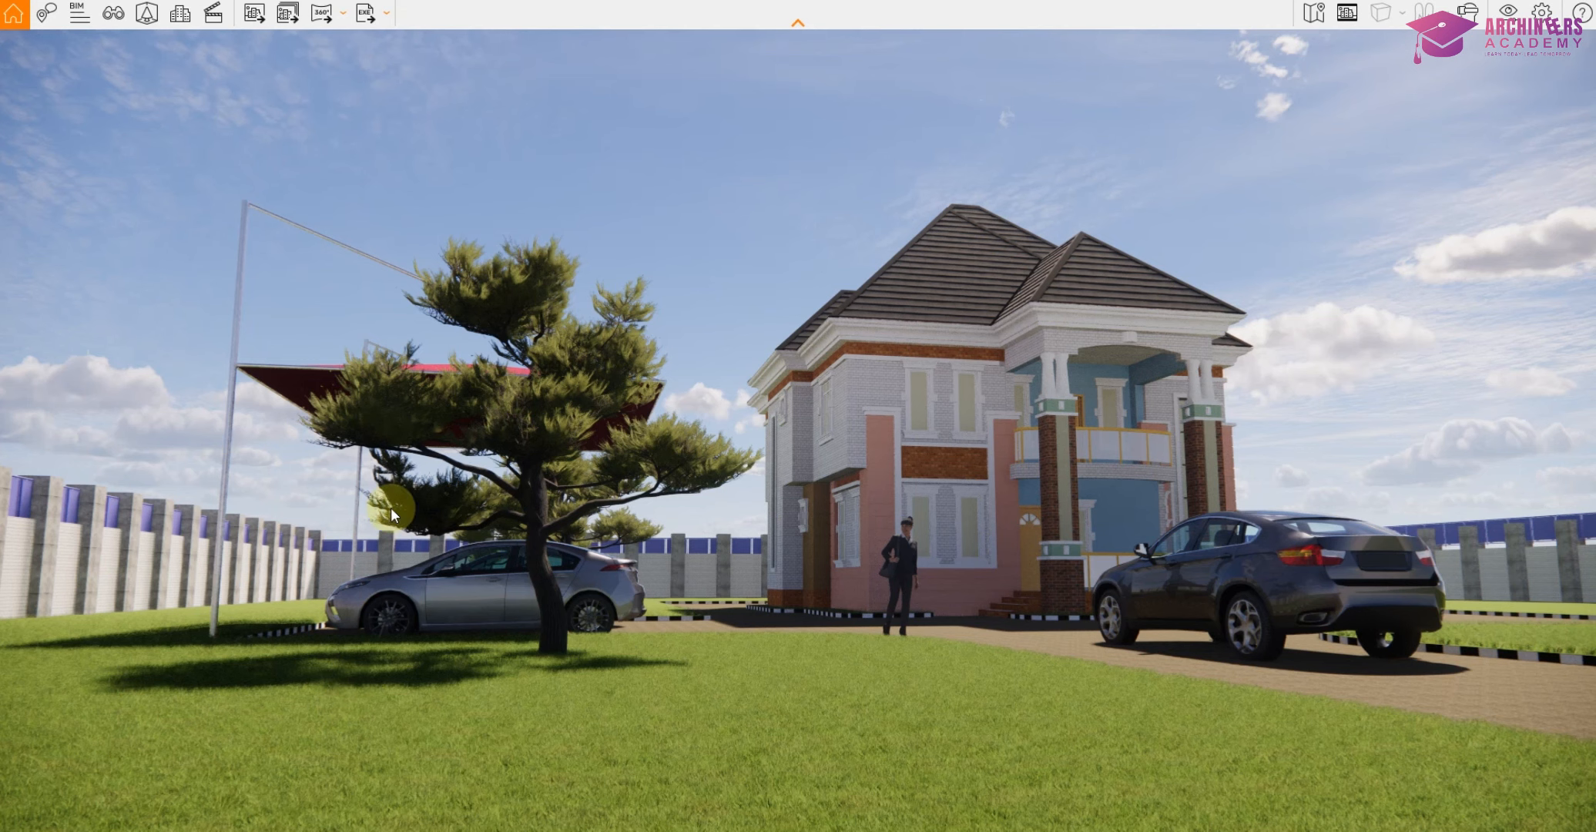
# In the Enscape rendering, shift the time of day slightly within daylight and set the rendering quality to Ultra.
pyautogui.moveTo(390, 508)
pyautogui.keyDown('shift'); pyautogui.mouseDown(button='right')
pyautogui.moveTo(524, 507)
pyautogui.moveTo(385, 507)
pyautogui.moveTo(416, 507)
pyautogui.mouseUp(button='right'); pyautogui.keyUp('shift')
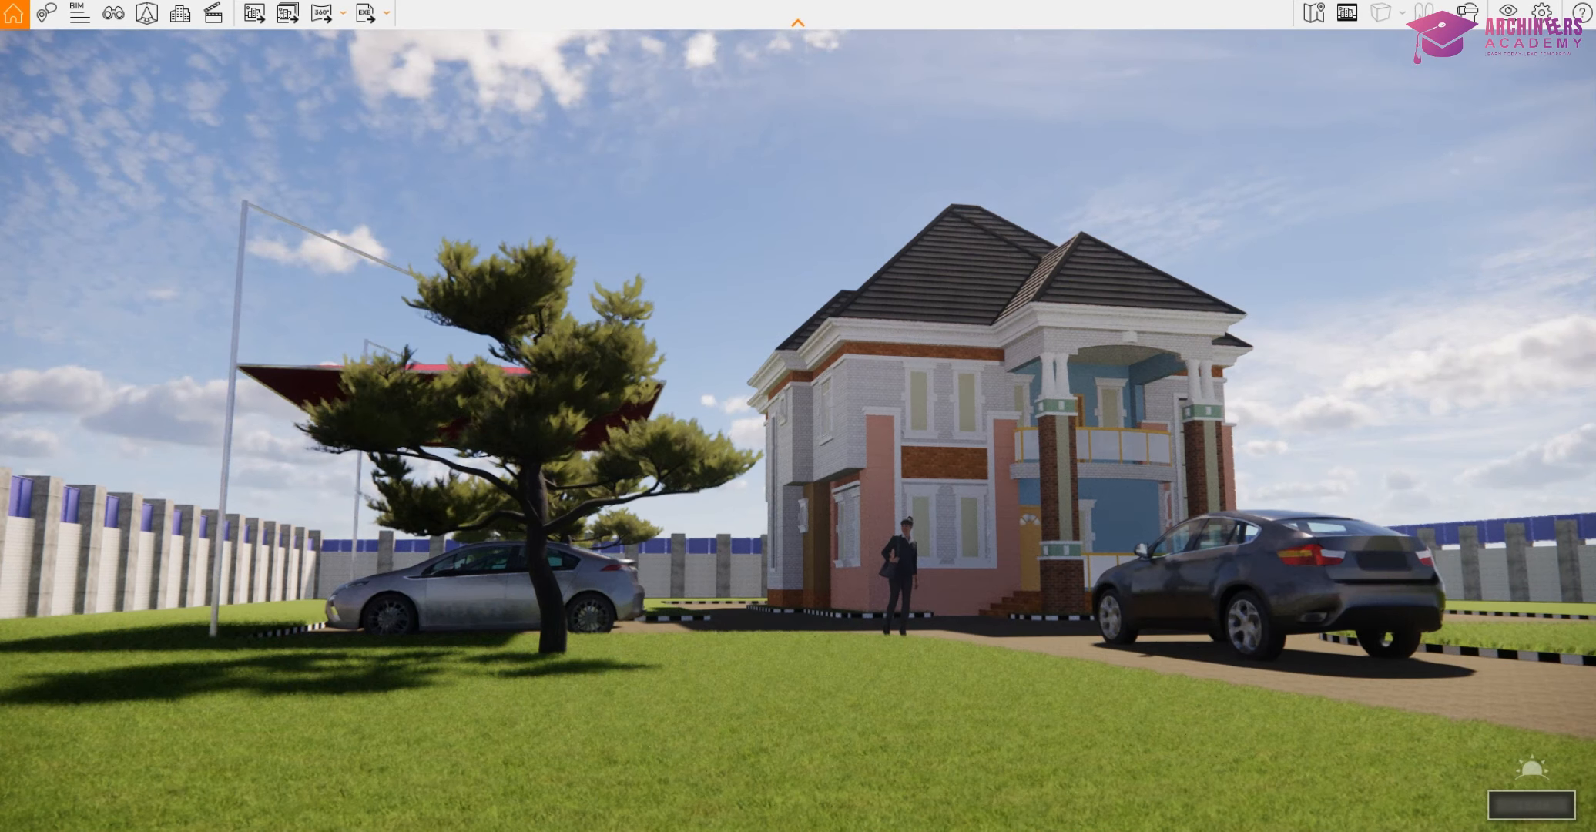
pyautogui.keyDown('shift'); pyautogui.moveTo(403, 492); pyautogui.dragTo(404, 492, button='right'); pyautogui.keyUp('shift')
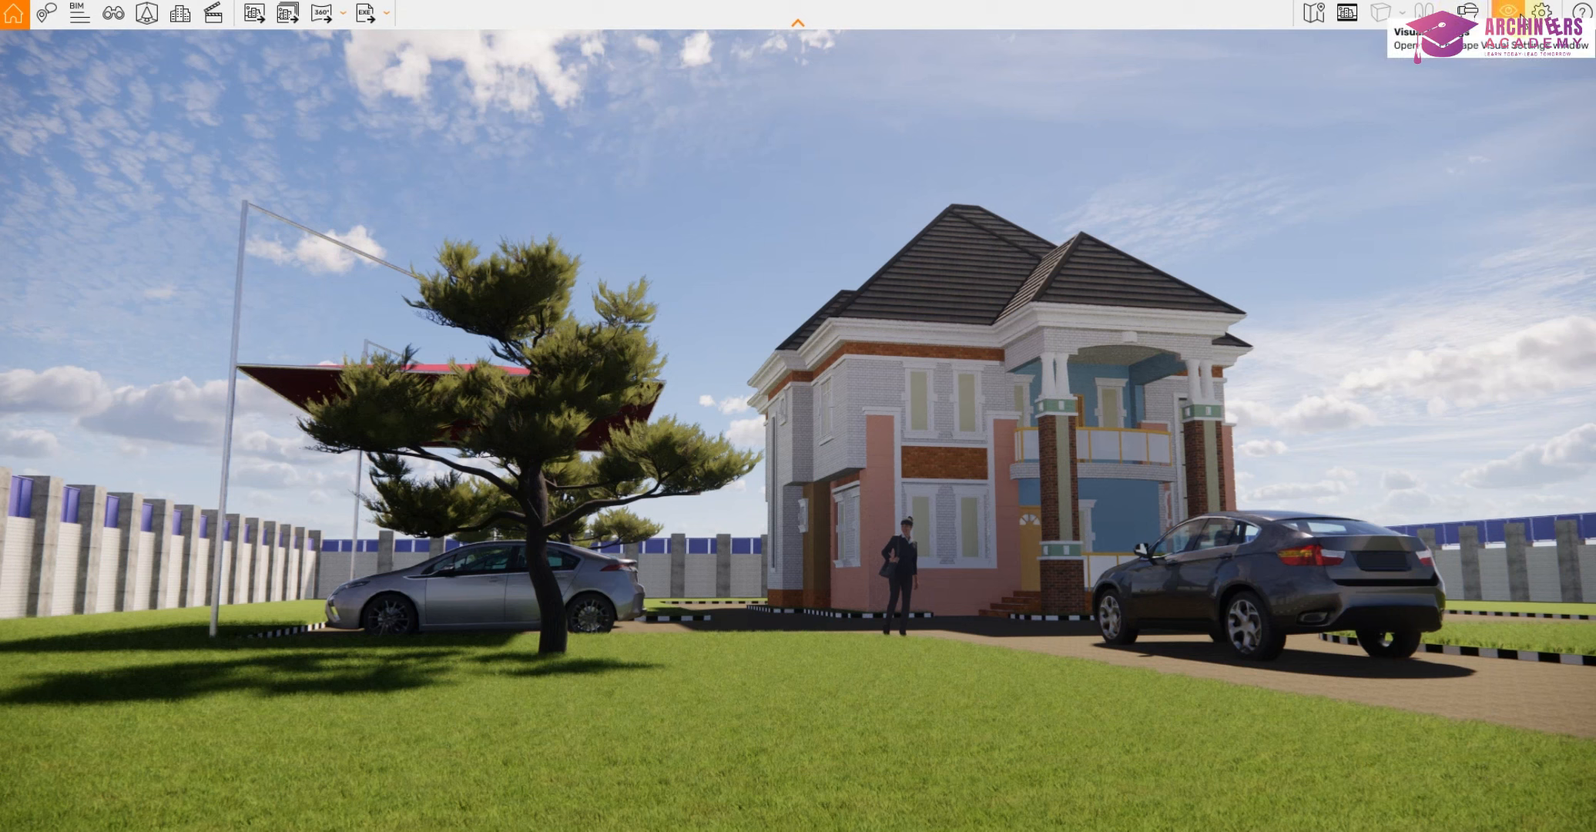
pyautogui.click(1509, 13)
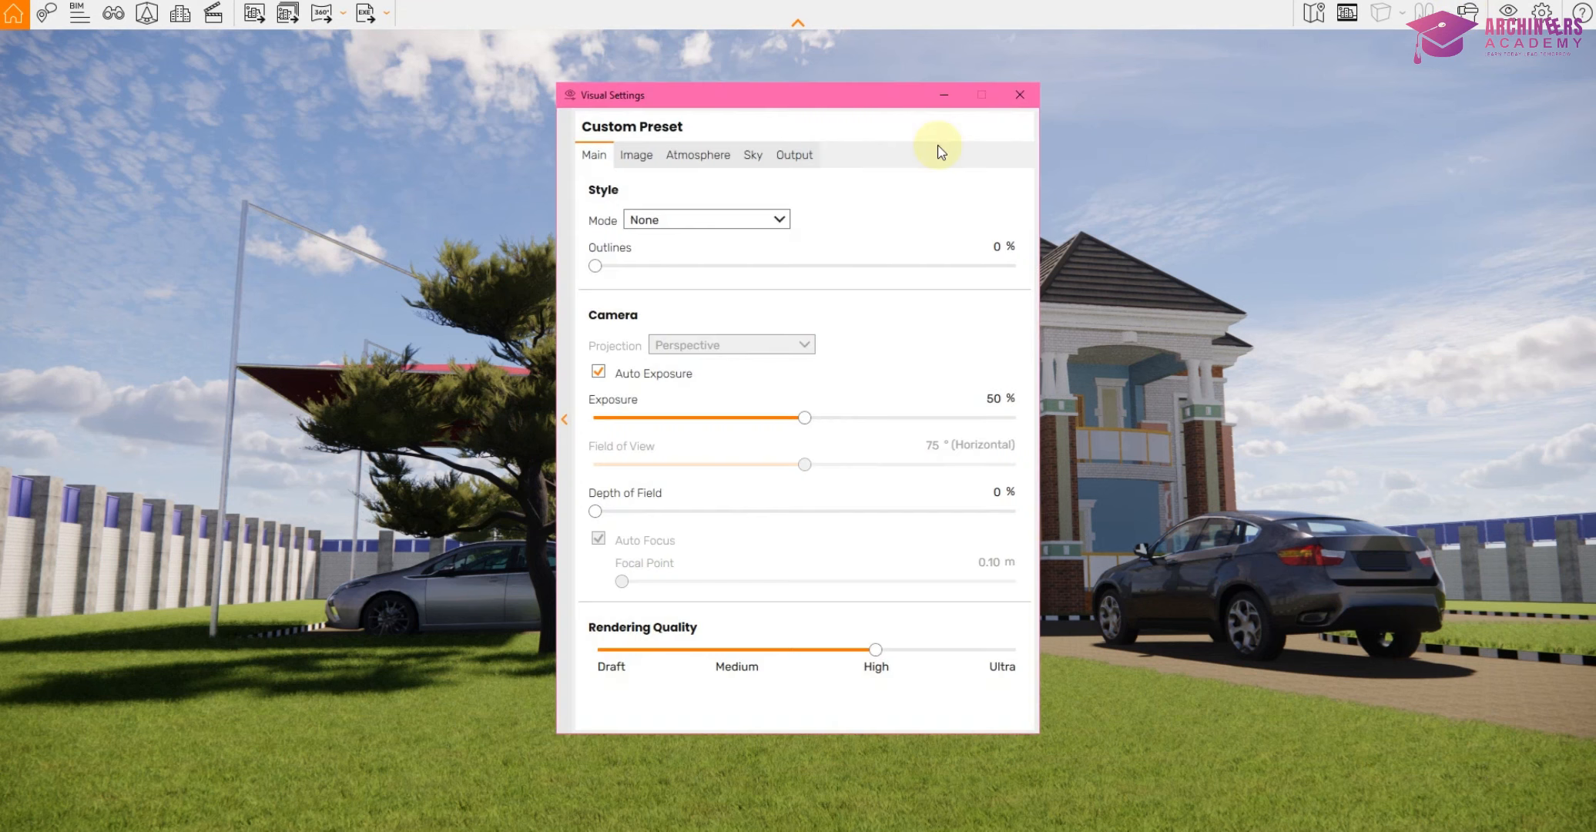
pyautogui.moveTo(774, 102); pyautogui.dragTo(1203, 57)
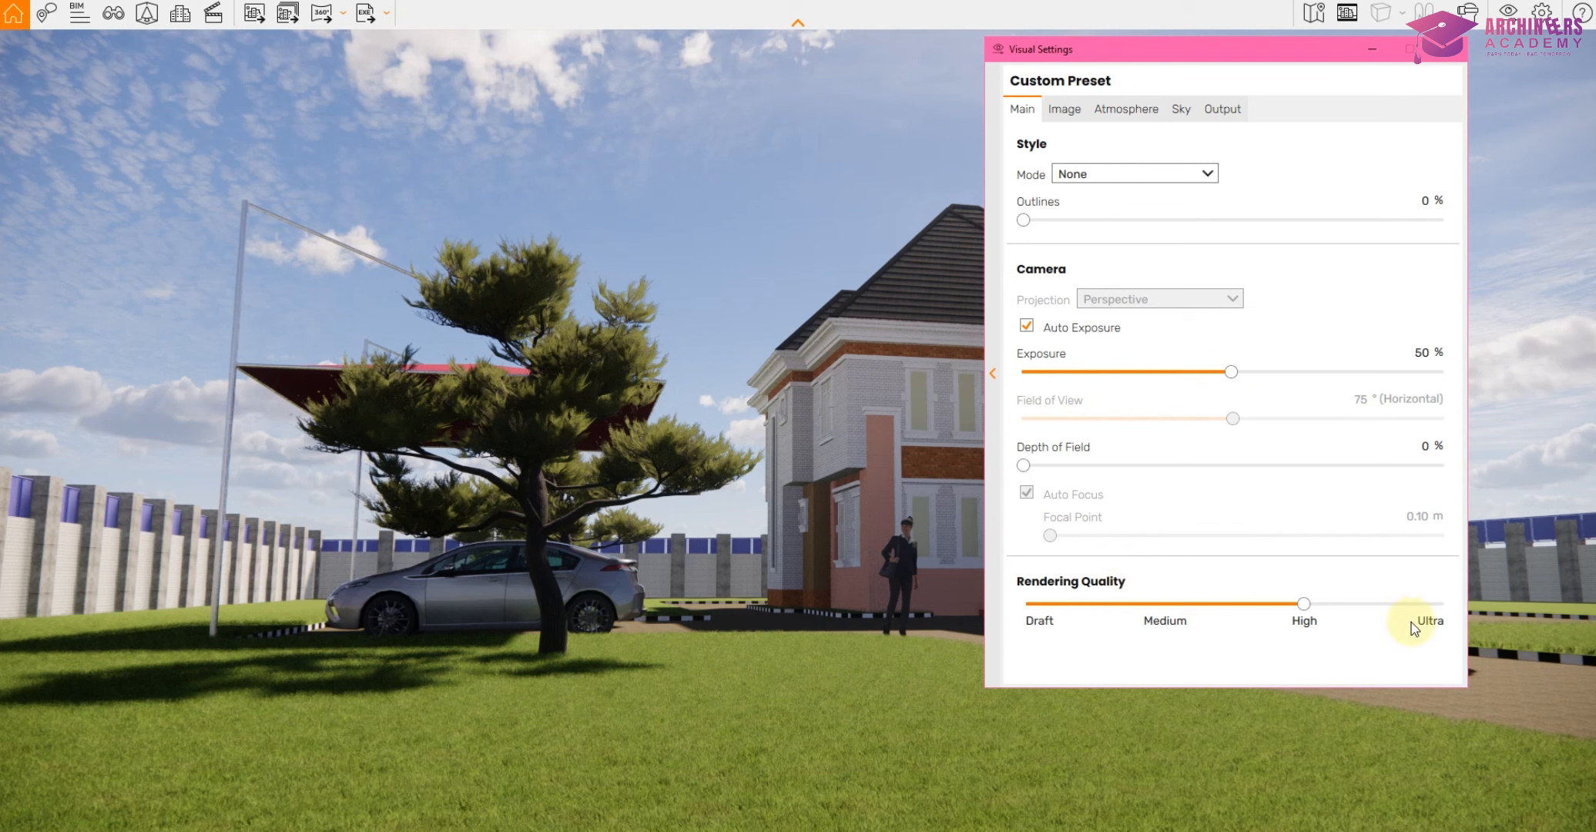
pyautogui.click(1432, 607)
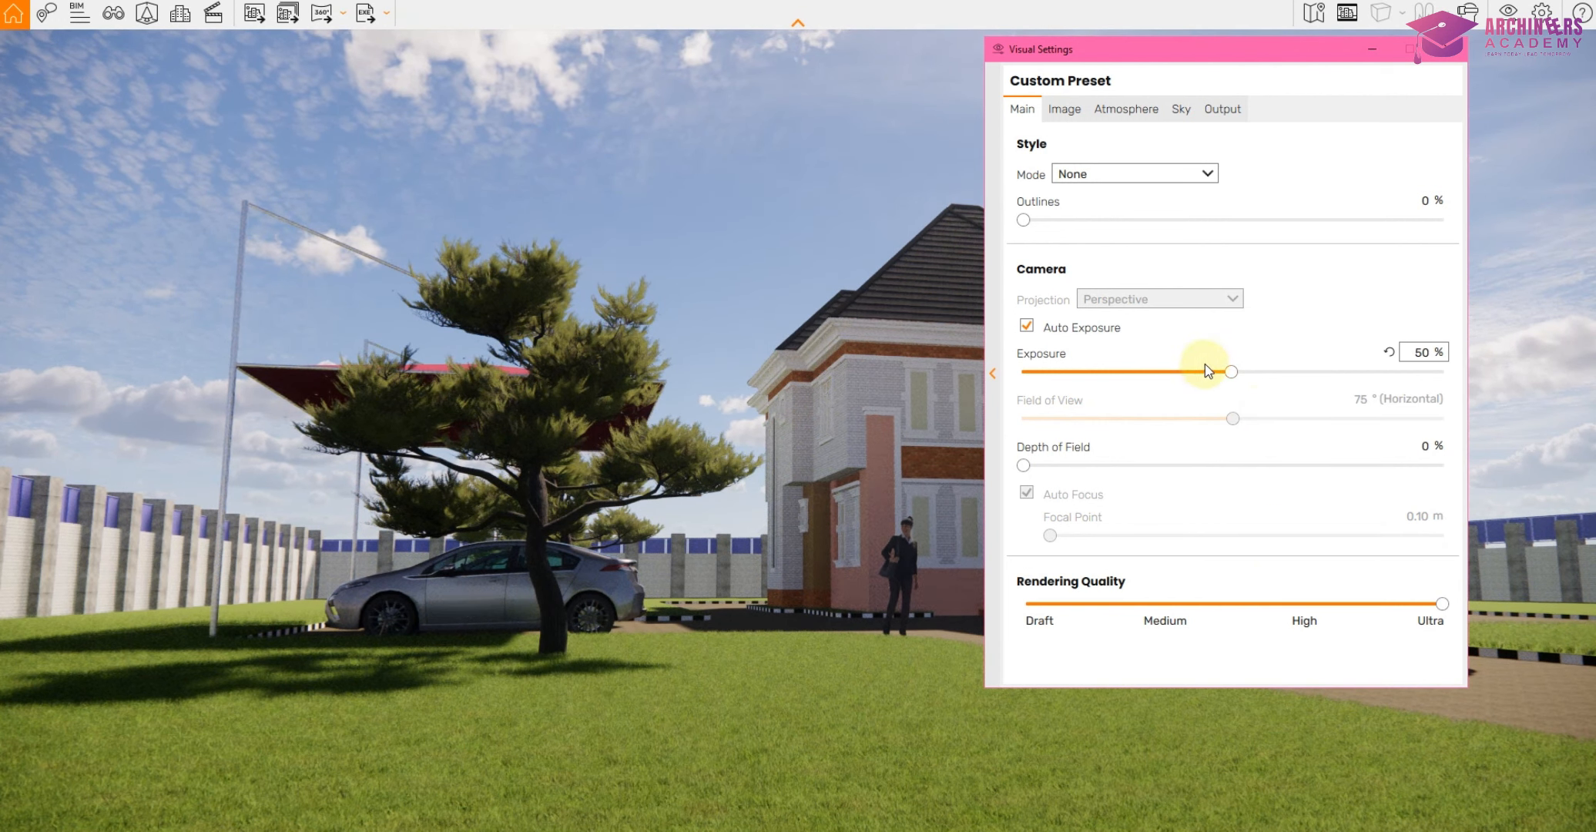
# Try darker and brighter camera exposures and set the exposure to 46%.
pyautogui.moveTo(1225, 376); pyautogui.dragTo(1222, 381)
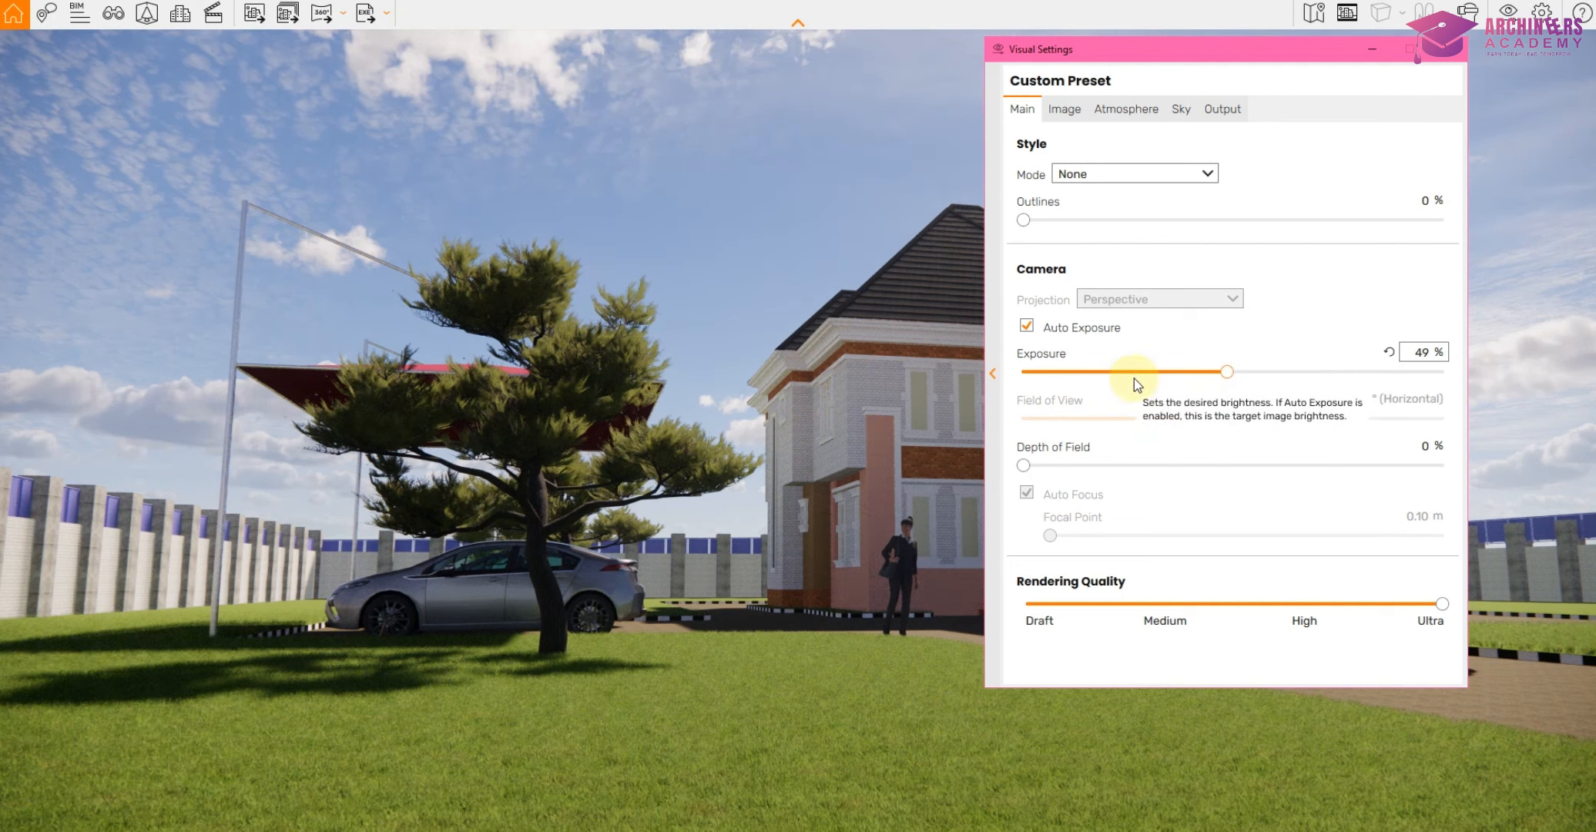
pyautogui.click(1104, 374)
pyautogui.click(1102, 374)
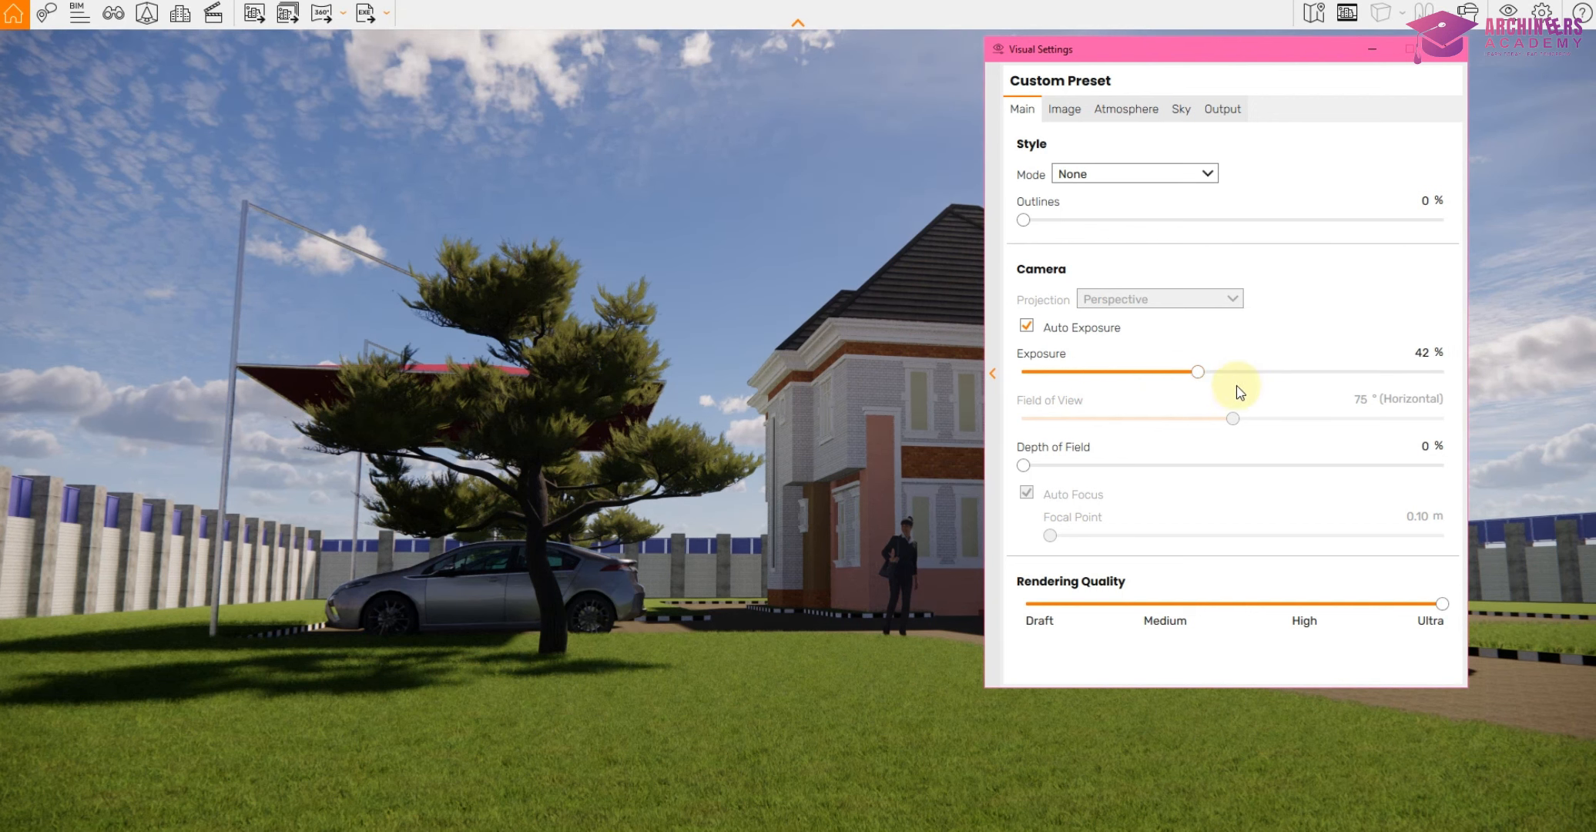
pyautogui.moveTo(1199, 371); pyautogui.dragTo(1364, 367)
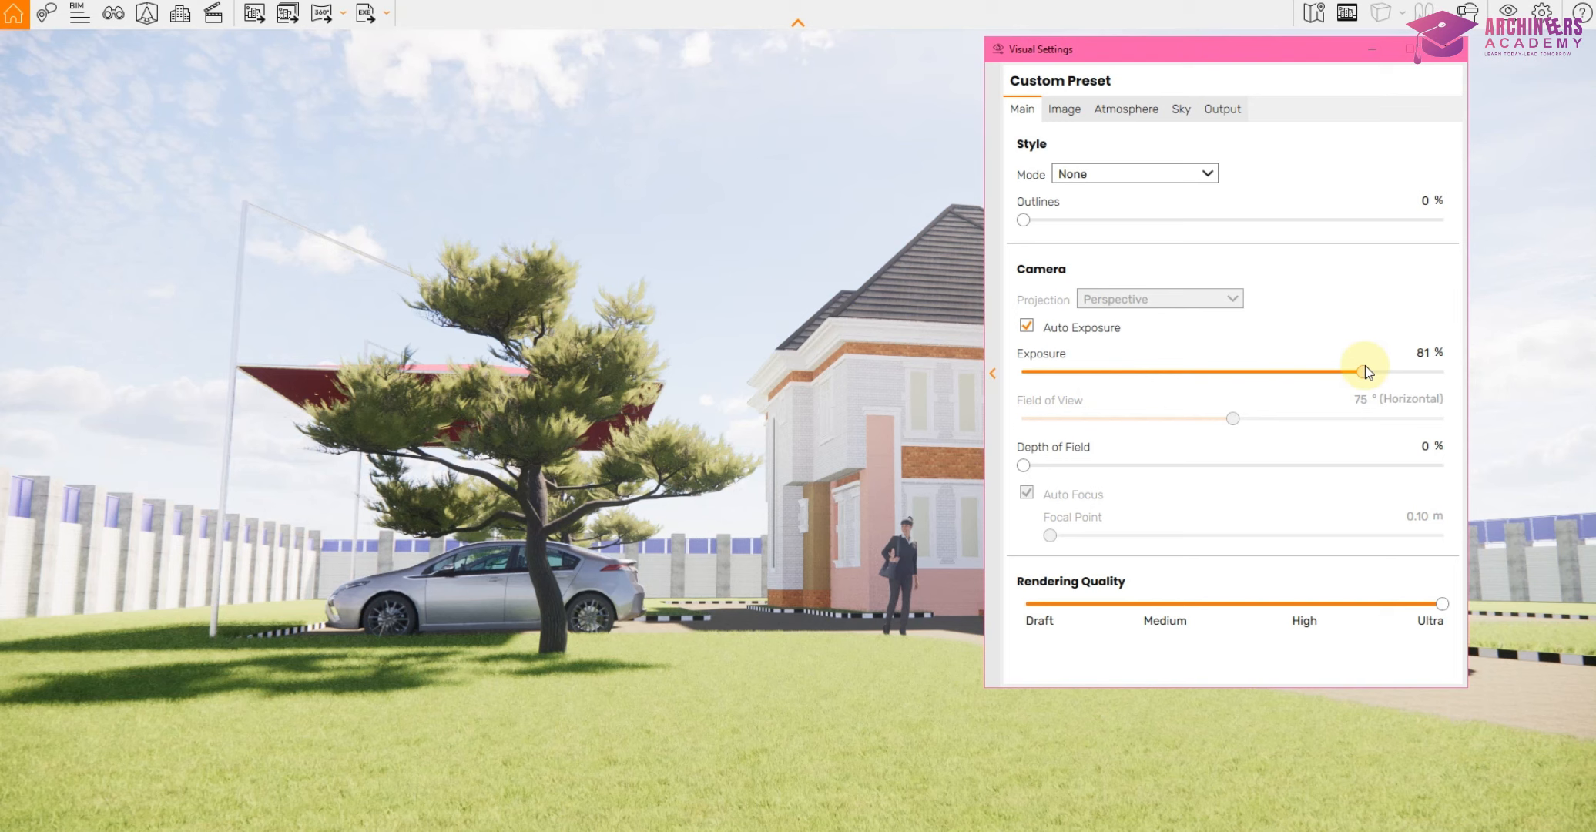
pyautogui.moveTo(1366, 367); pyautogui.dragTo(1221, 400)
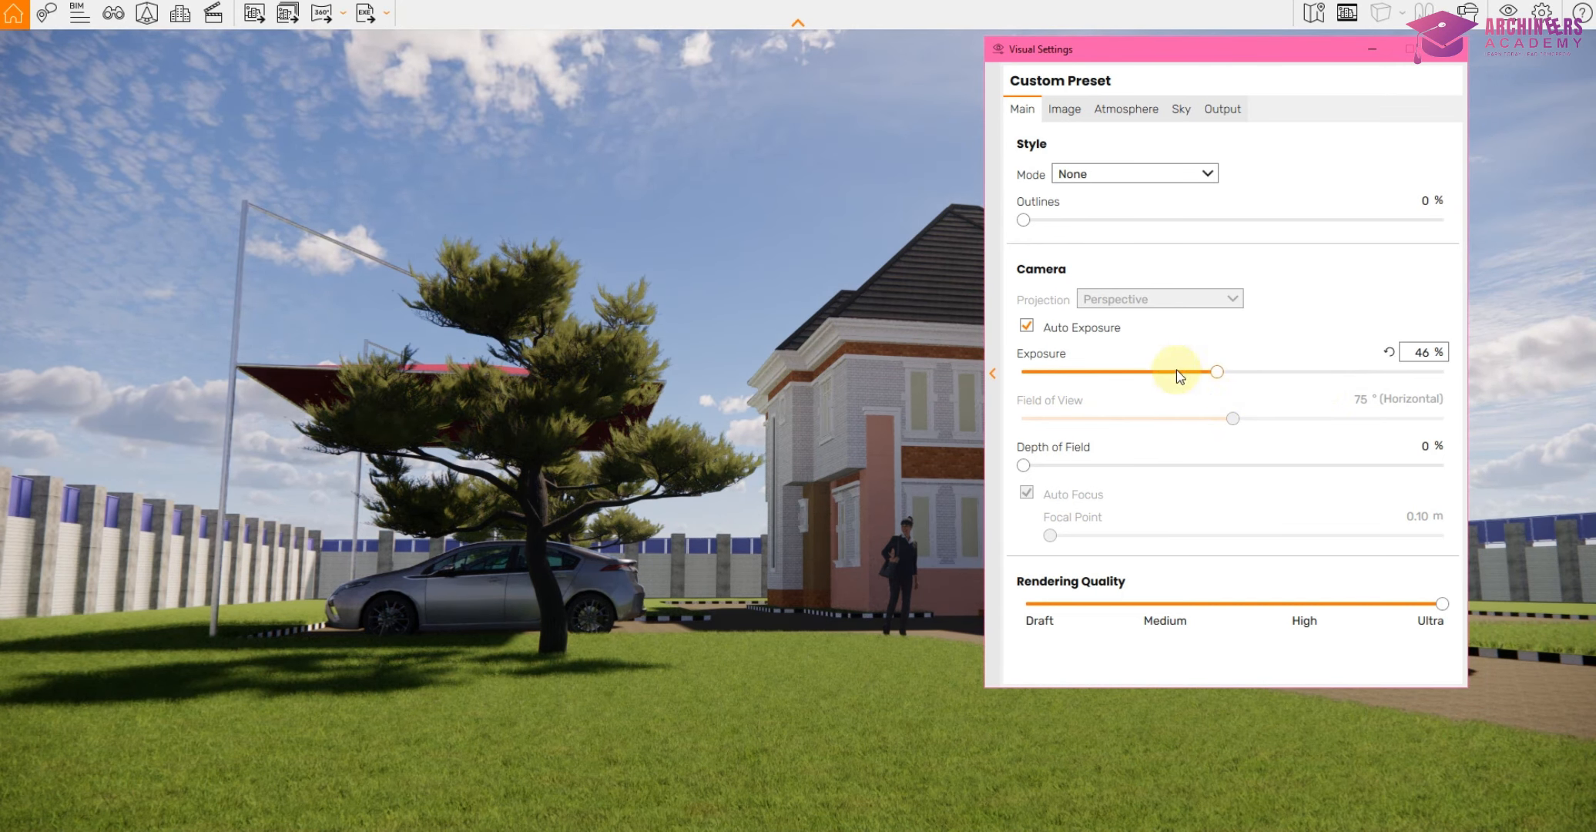
# Compare high and low image highlights on the duplex walls and set Highlights to -25%.
pyautogui.click(1071, 112)
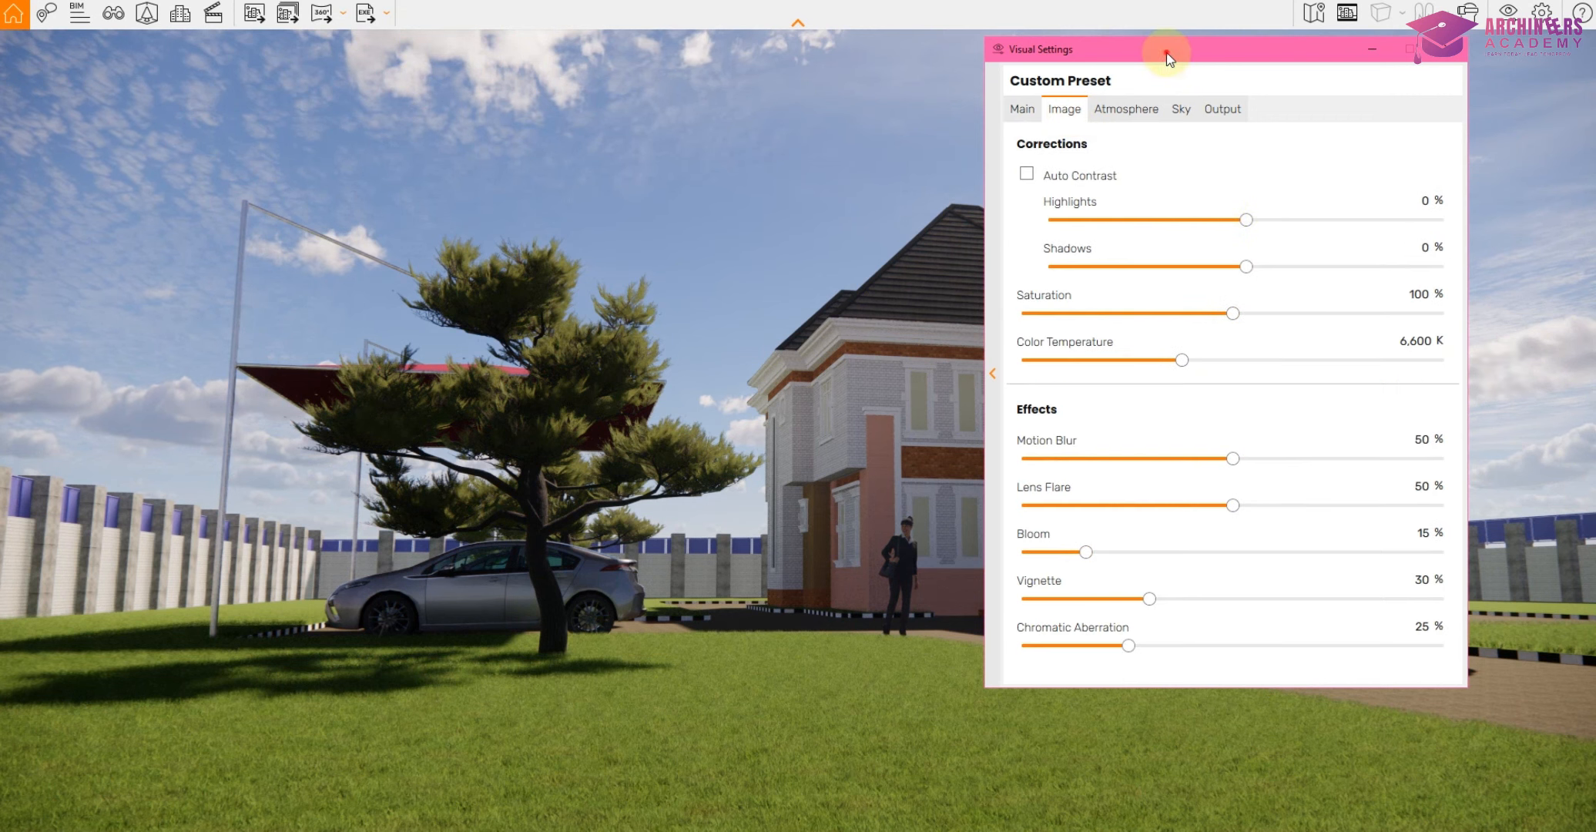
pyautogui.moveTo(1166, 52); pyautogui.dragTo(408, 85)
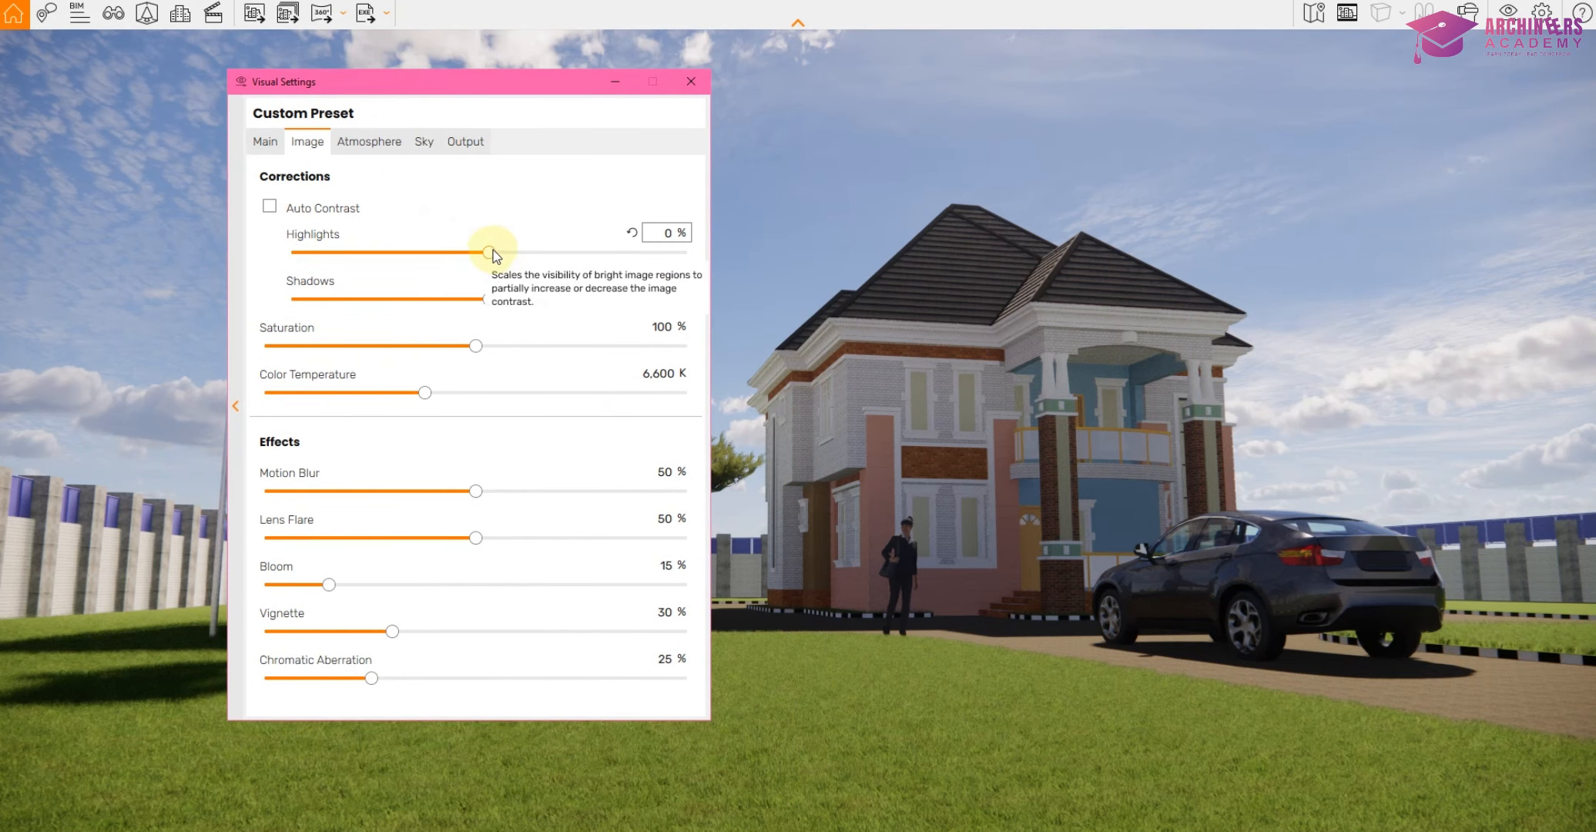
pyautogui.moveTo(491, 252); pyautogui.dragTo(697, 261)
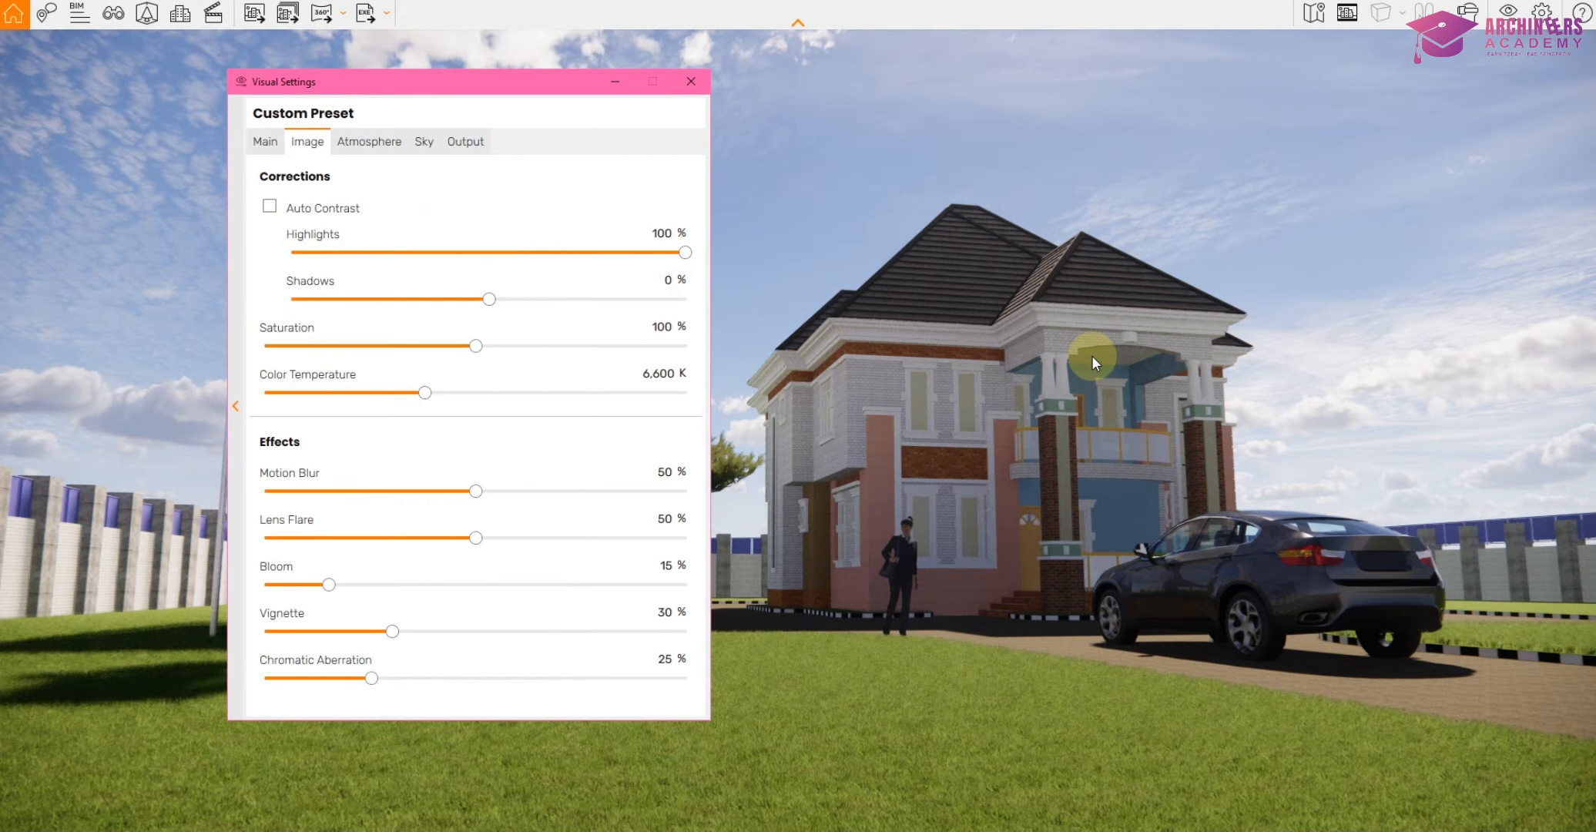
pyautogui.scroll(3, 1114, 338)
pyautogui.scroll(5, 920, 368)
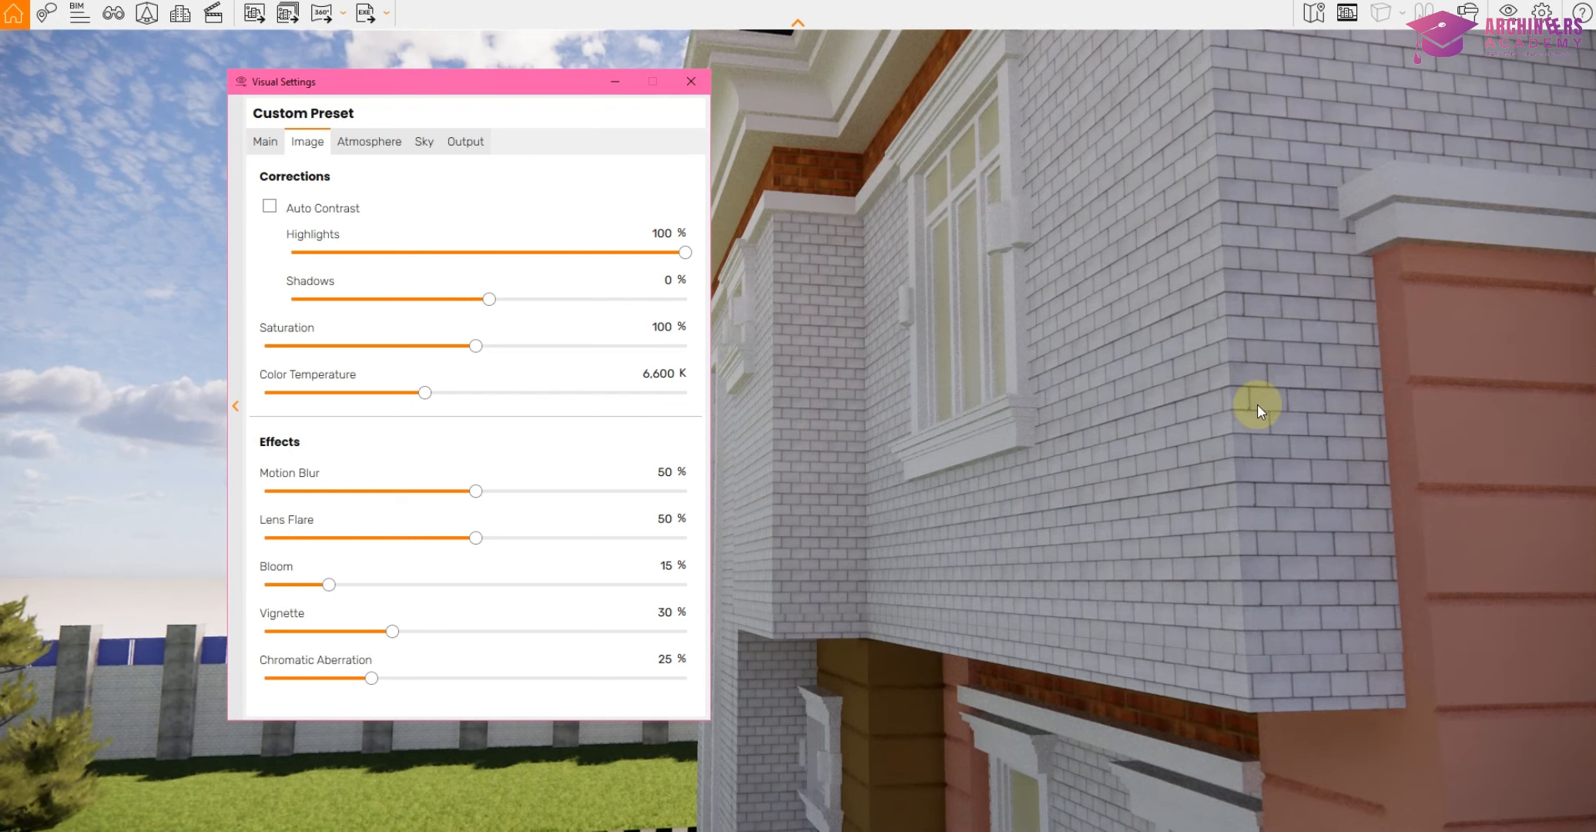
pyautogui.moveTo(685, 254); pyautogui.dragTo(382, 281)
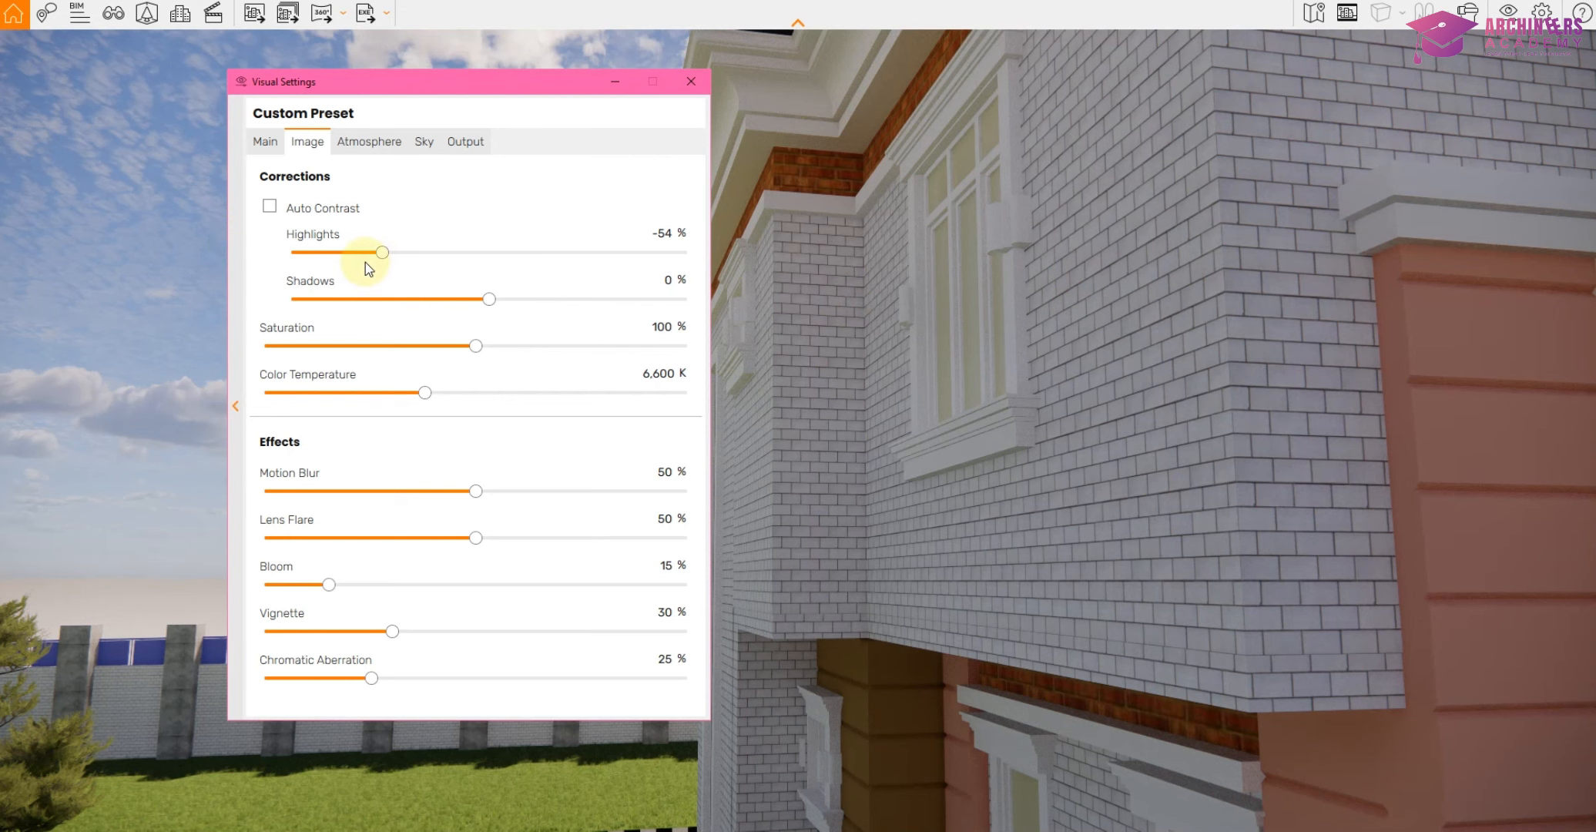
pyautogui.moveTo(381, 252); pyautogui.dragTo(345, 260)
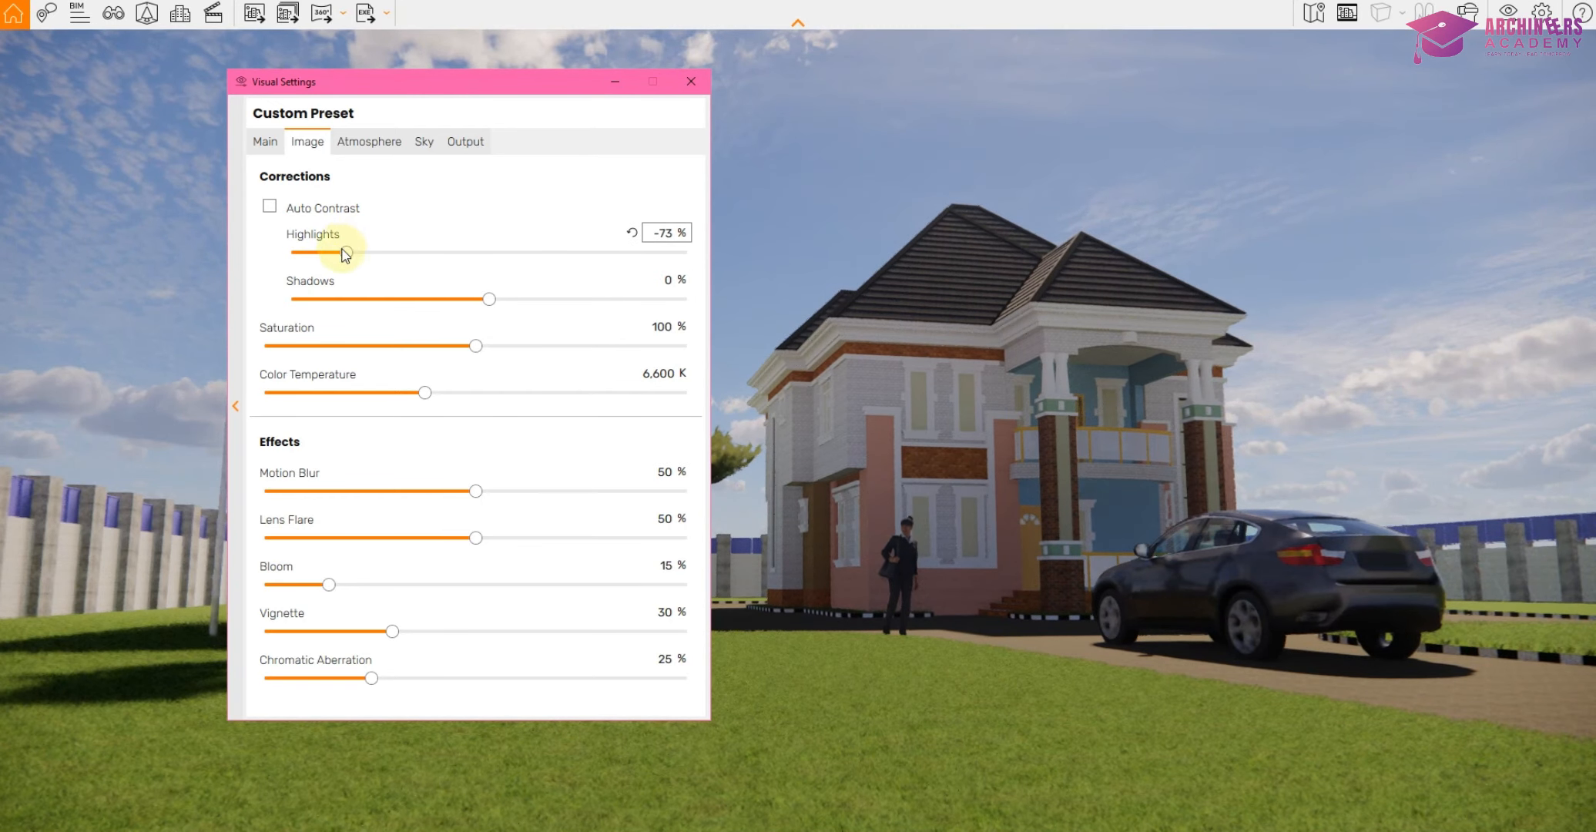
pyautogui.moveTo(342, 250); pyautogui.dragTo(439, 254)
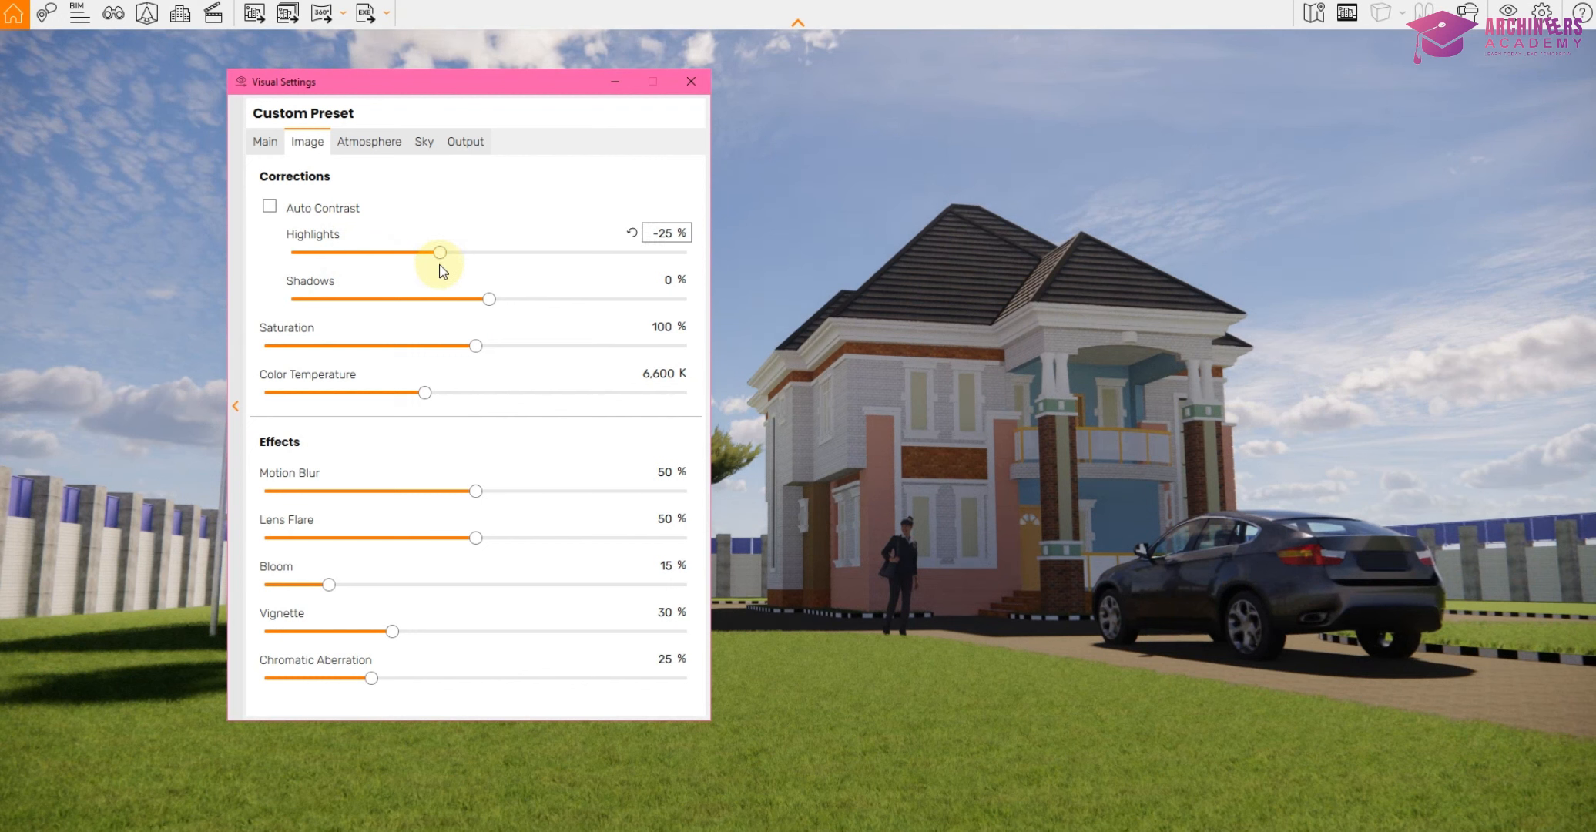
# Set the image Shadows to 20% and the Saturation to 116%.
pyautogui.moveTo(494, 298); pyautogui.dragTo(532, 300)
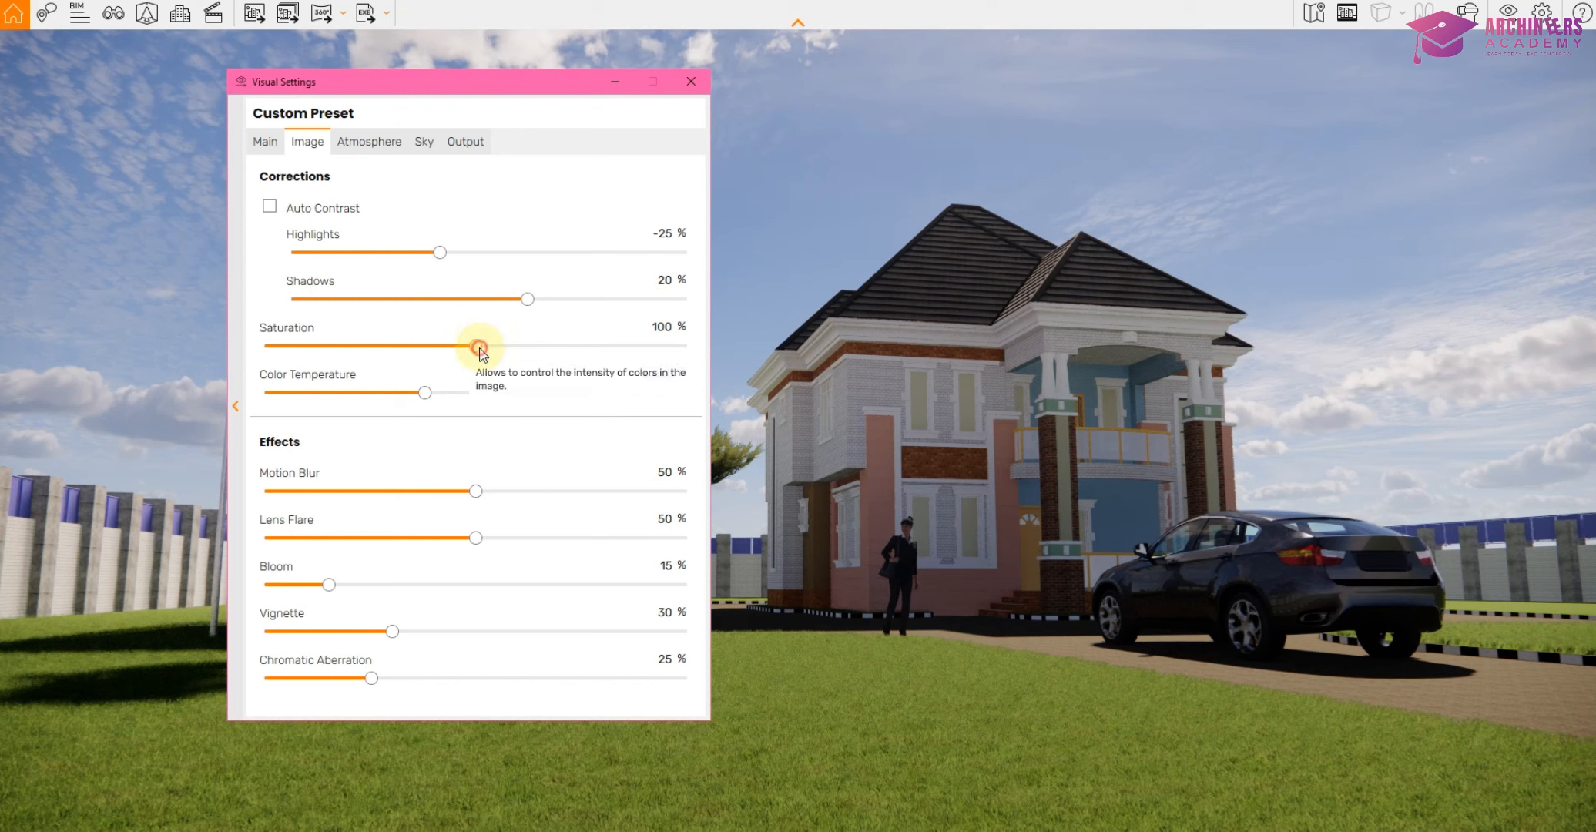
pyautogui.moveTo(478, 345); pyautogui.dragTo(559, 356)
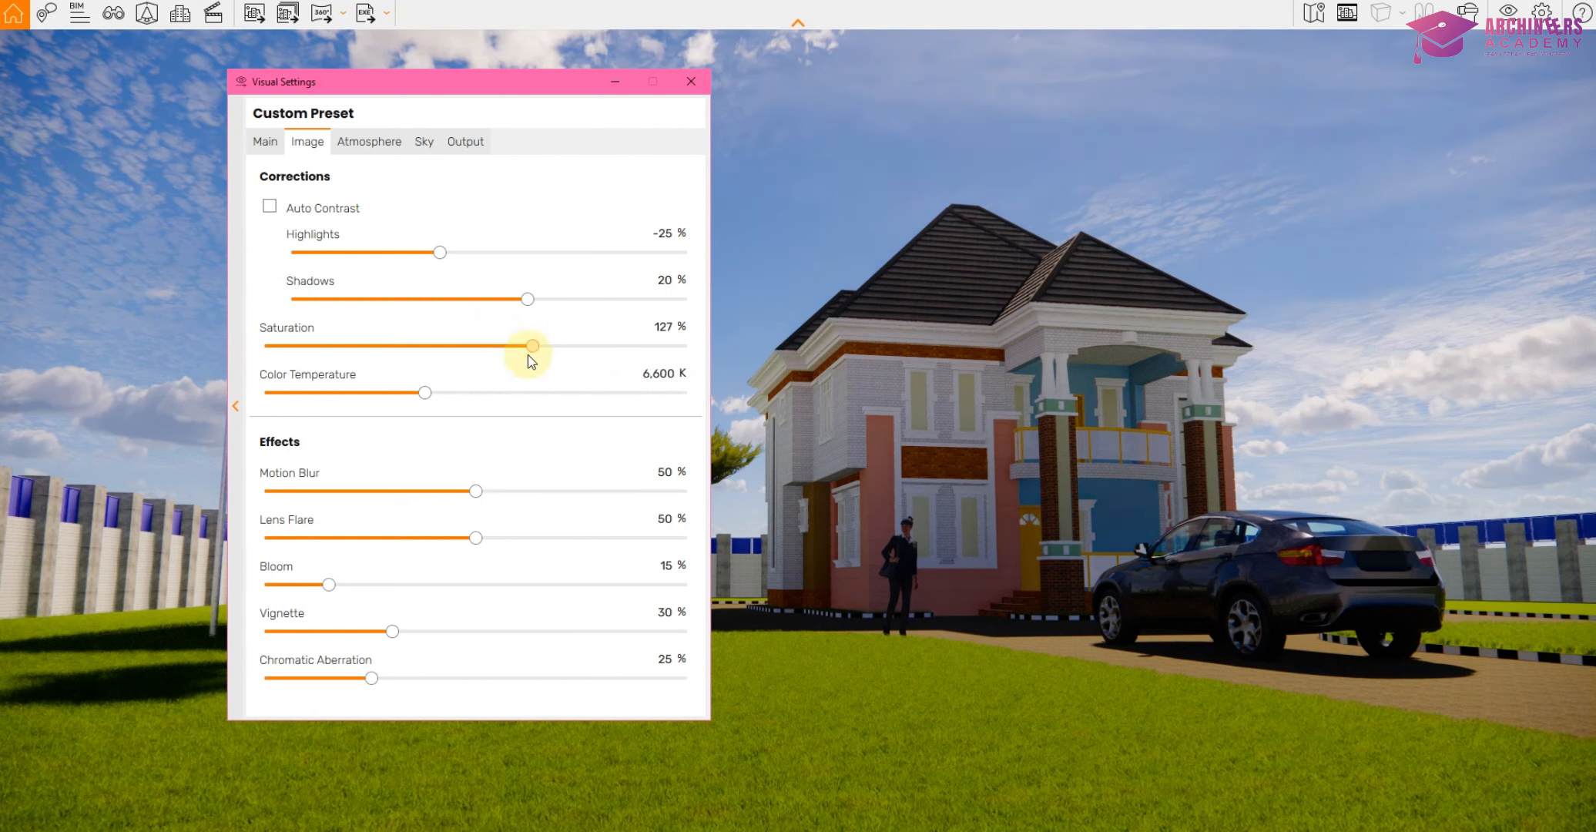
pyautogui.moveTo(527, 354); pyautogui.dragTo(509, 366)
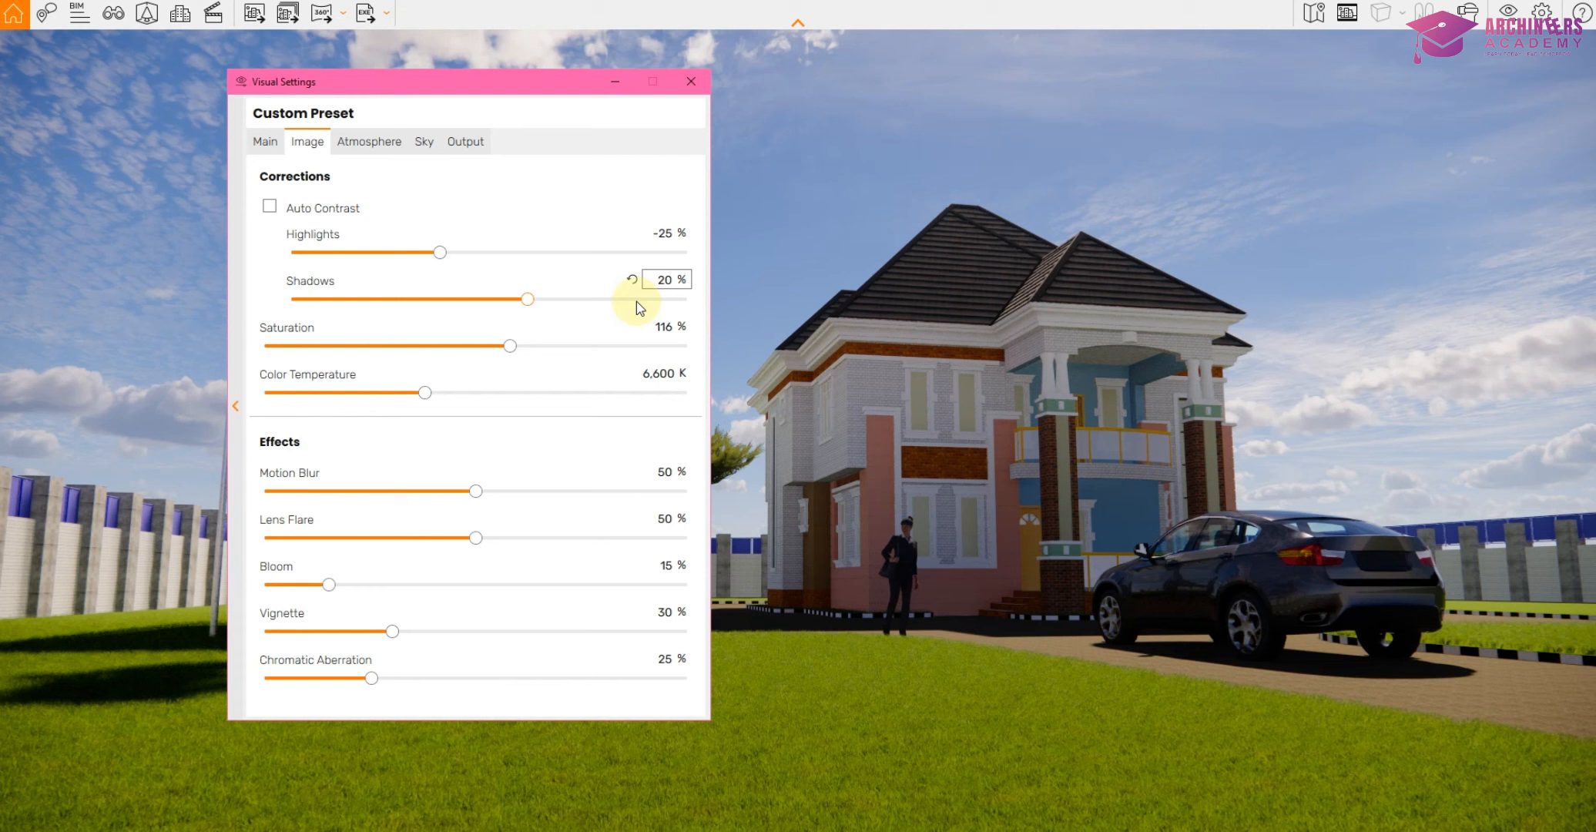
# Set the image color temperature to 9,121 K after trying a warmer tone, and set Lens Flare to 58%.
pyautogui.click(418, 395)
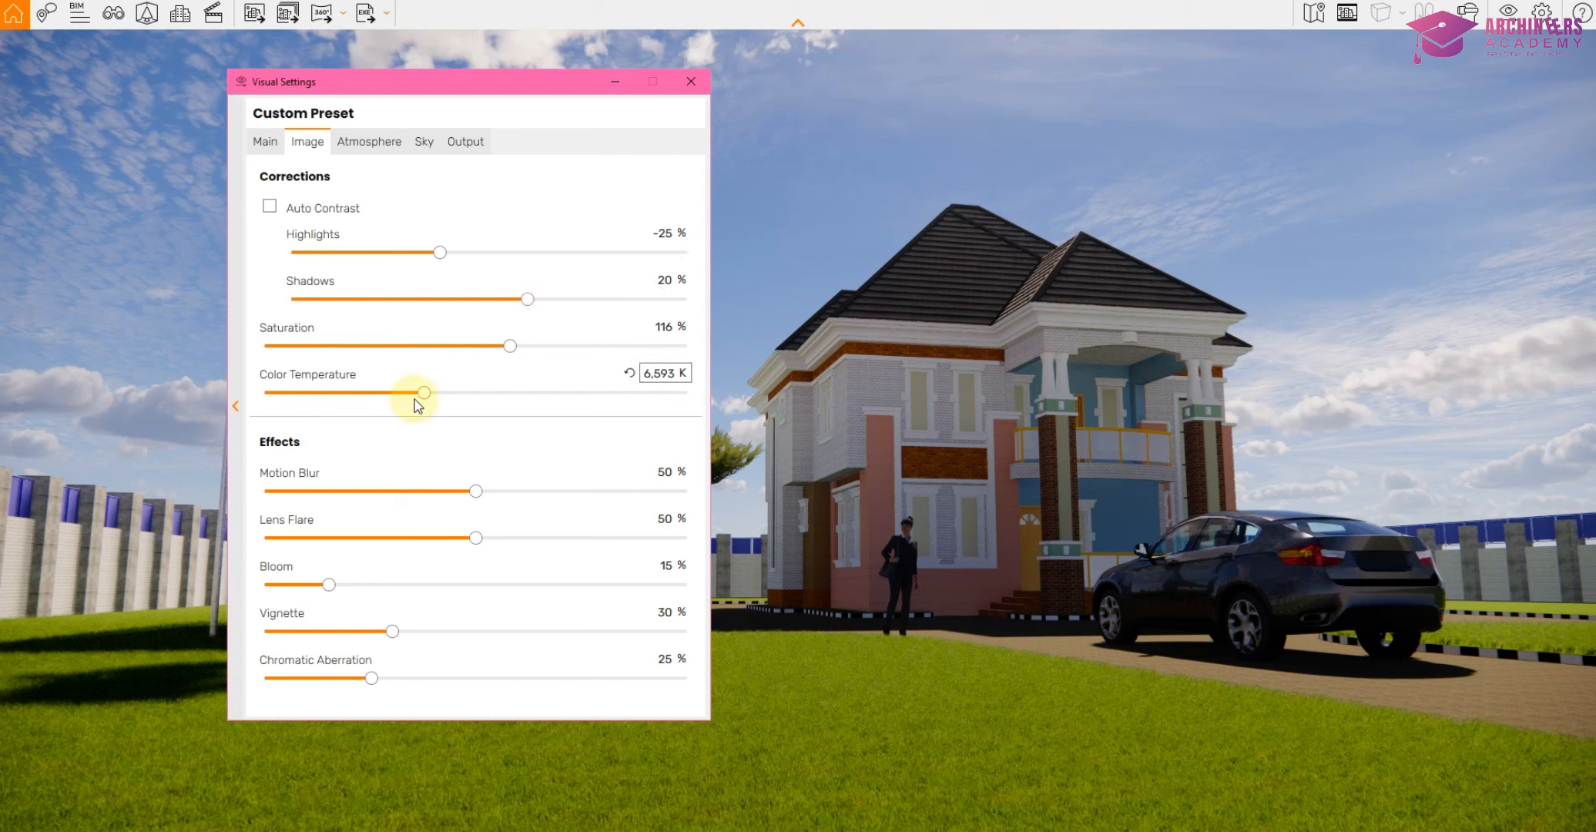
pyautogui.moveTo(416, 399); pyautogui.dragTo(313, 397)
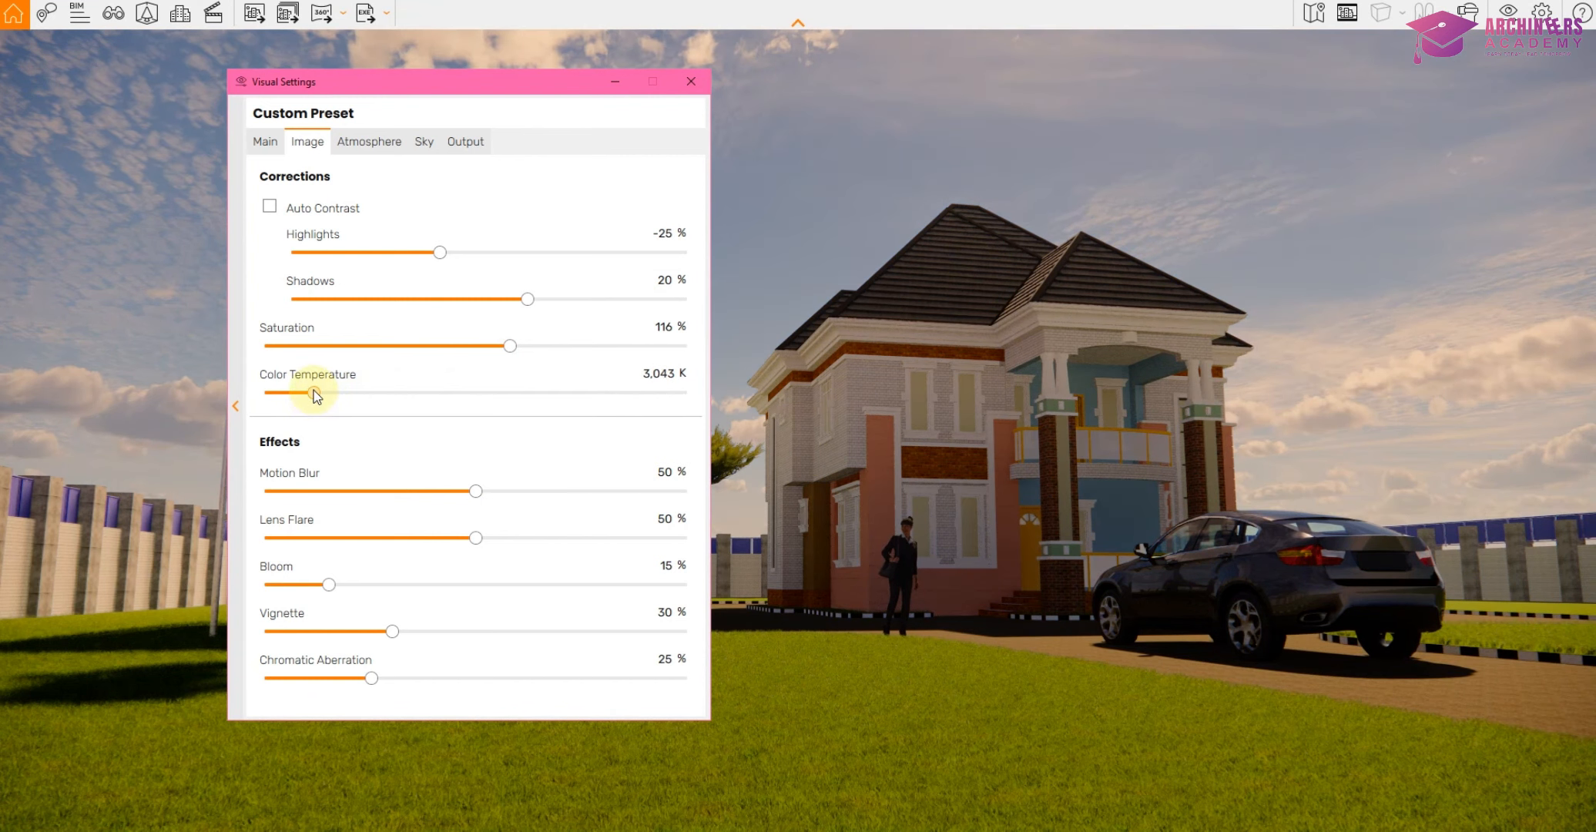
pyautogui.moveTo(313, 394); pyautogui.dragTo(502, 400)
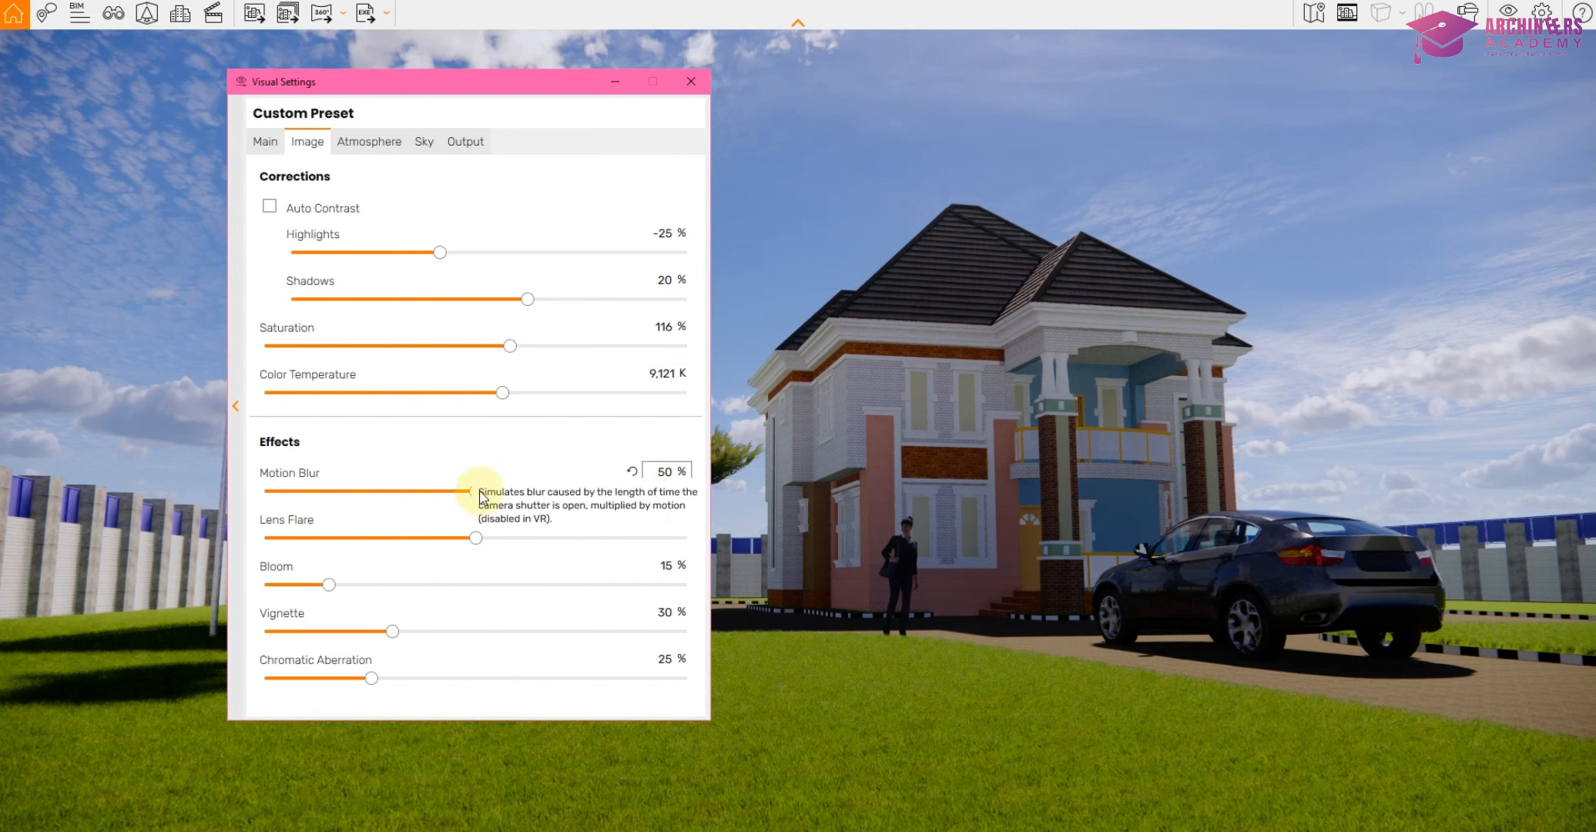
pyautogui.moveTo(479, 539)
pyautogui.mouseDown()
pyautogui.moveTo(596, 541)
pyautogui.moveTo(510, 539)
pyautogui.mouseUp()
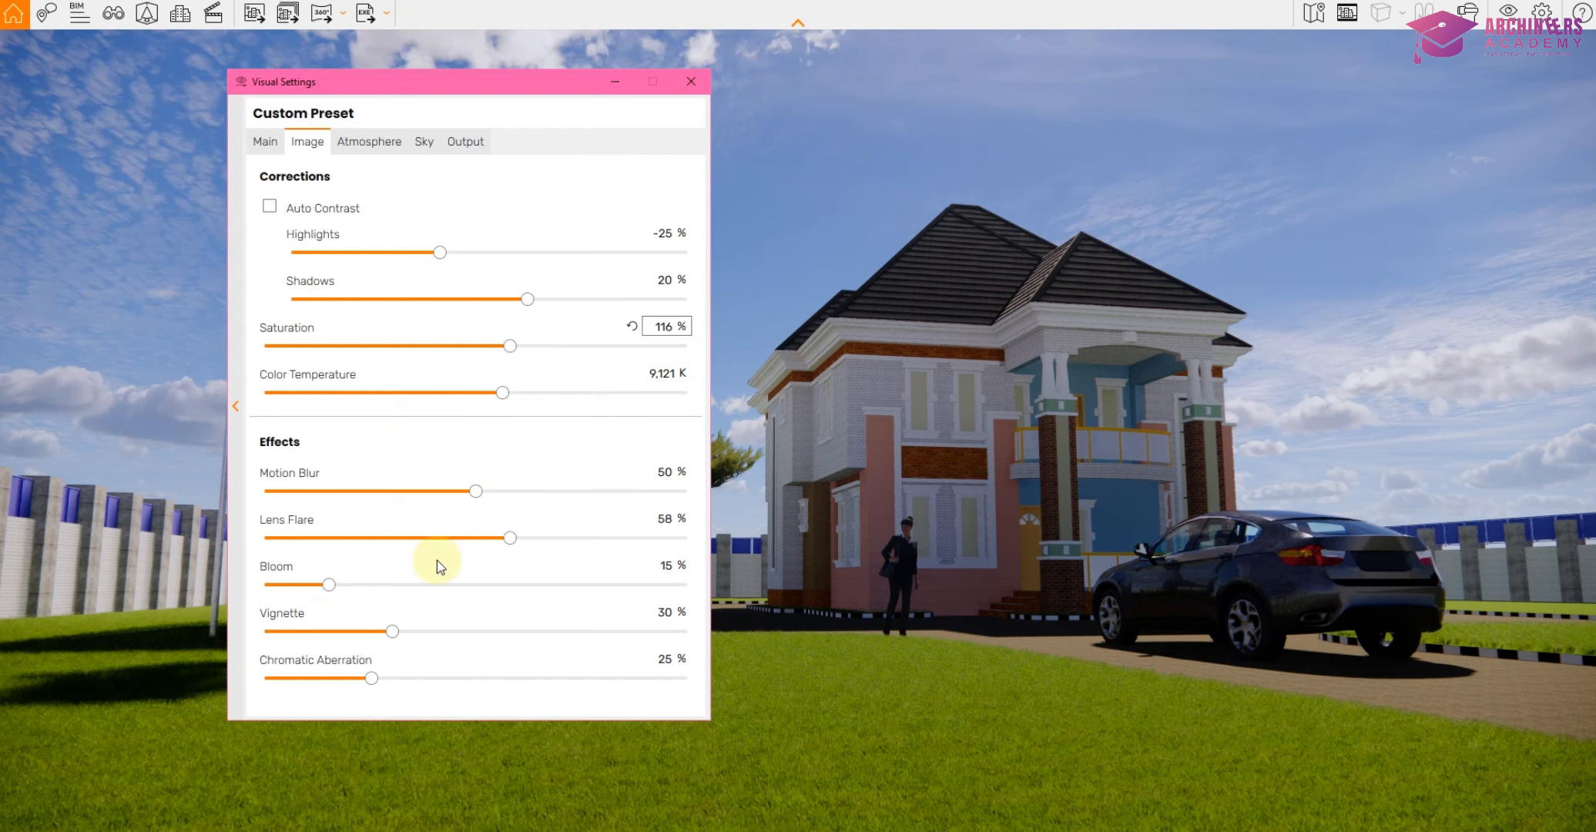
# Set the atmosphere's fog intensity to 10% and the fog height to 32 m.
pyautogui.click(379, 144)
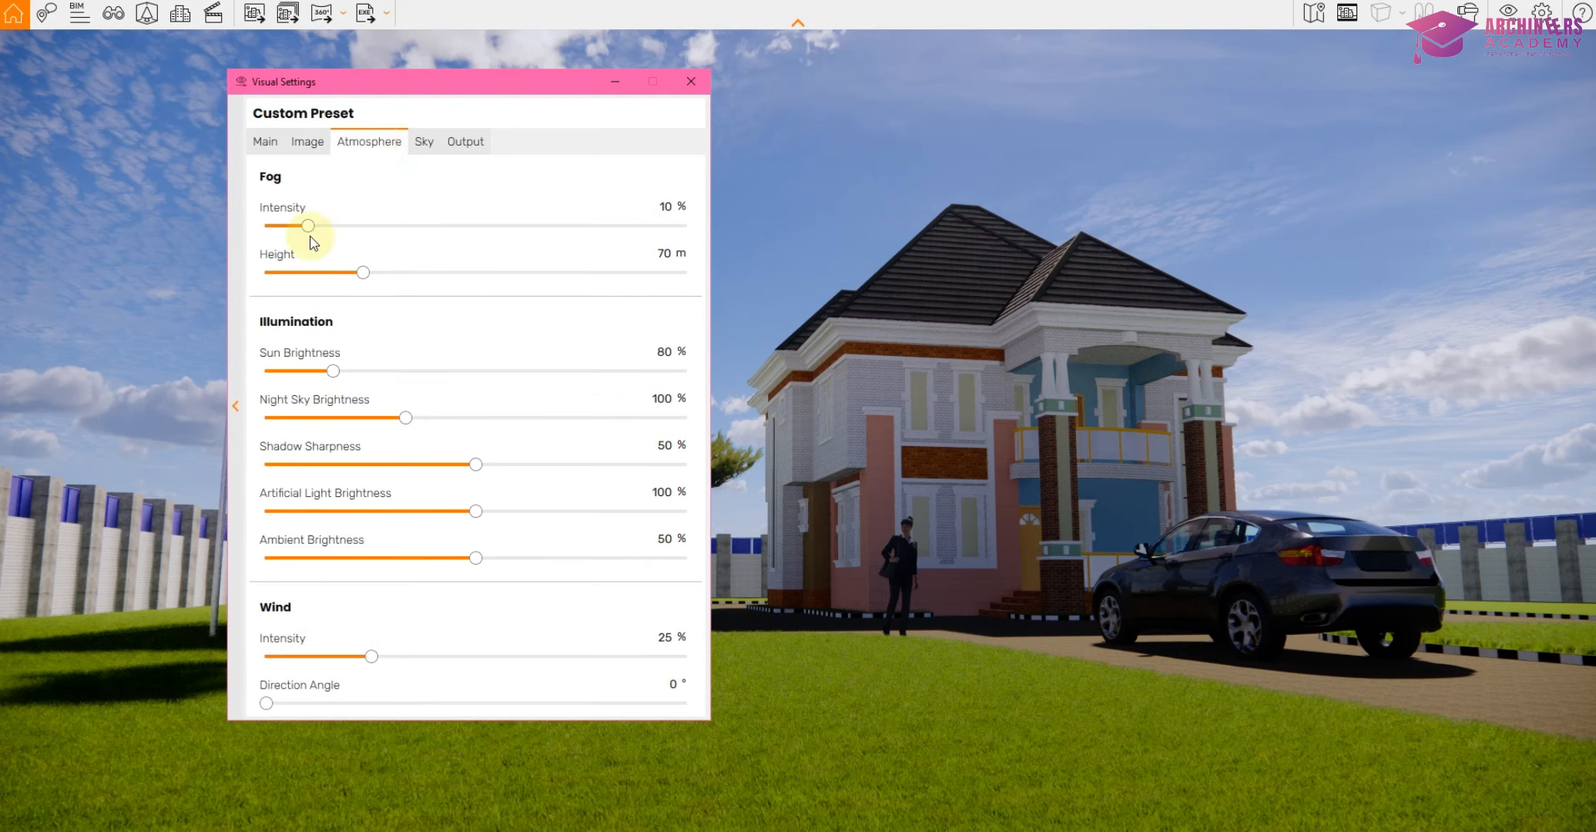
pyautogui.moveTo(306, 223); pyautogui.dragTo(328, 247)
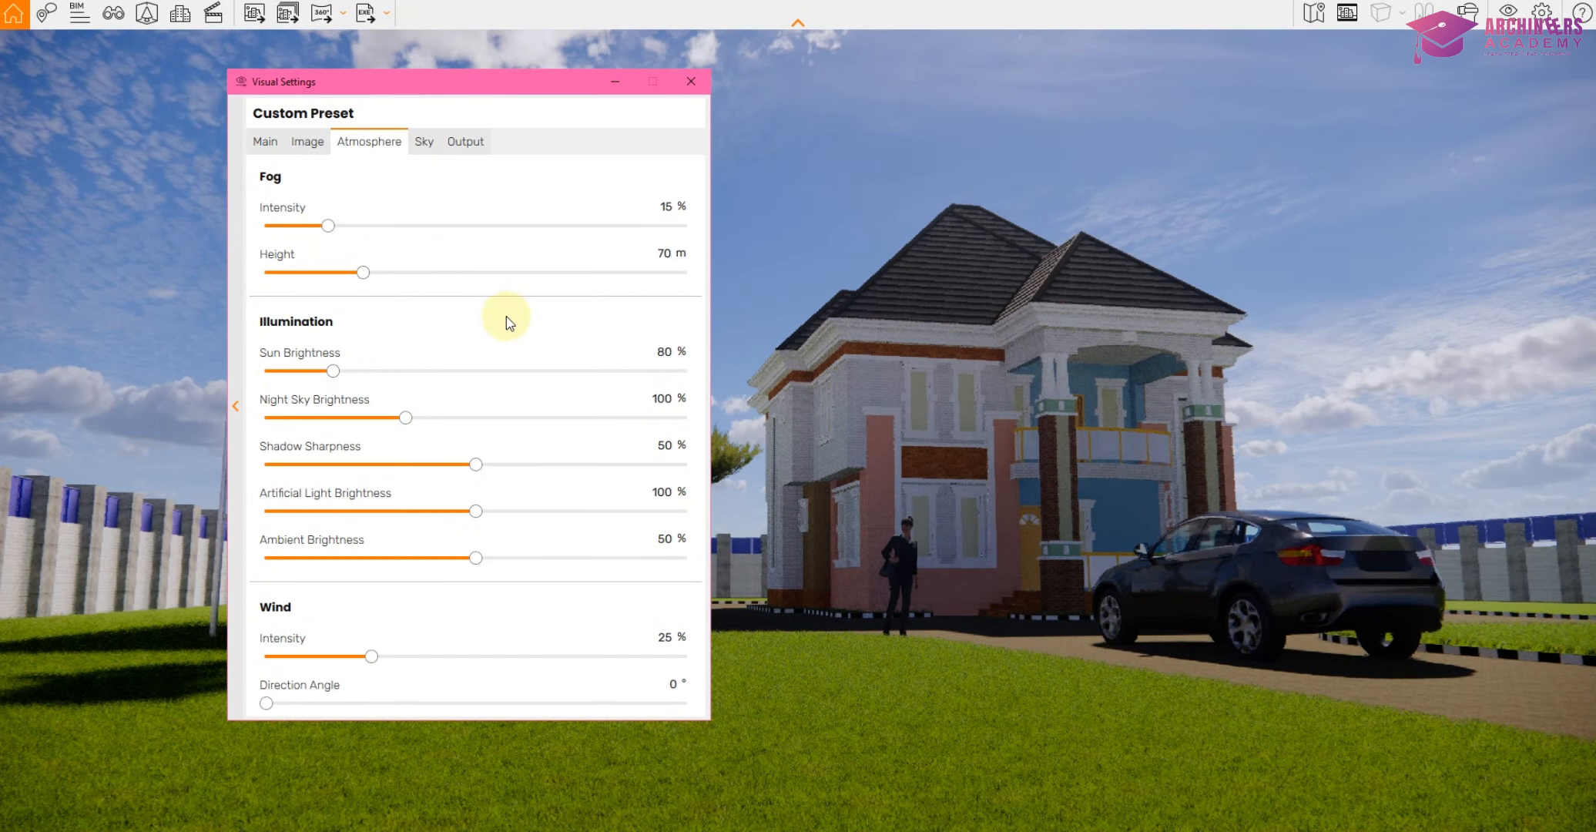
pyautogui.moveTo(327, 227); pyautogui.dragTo(307, 233)
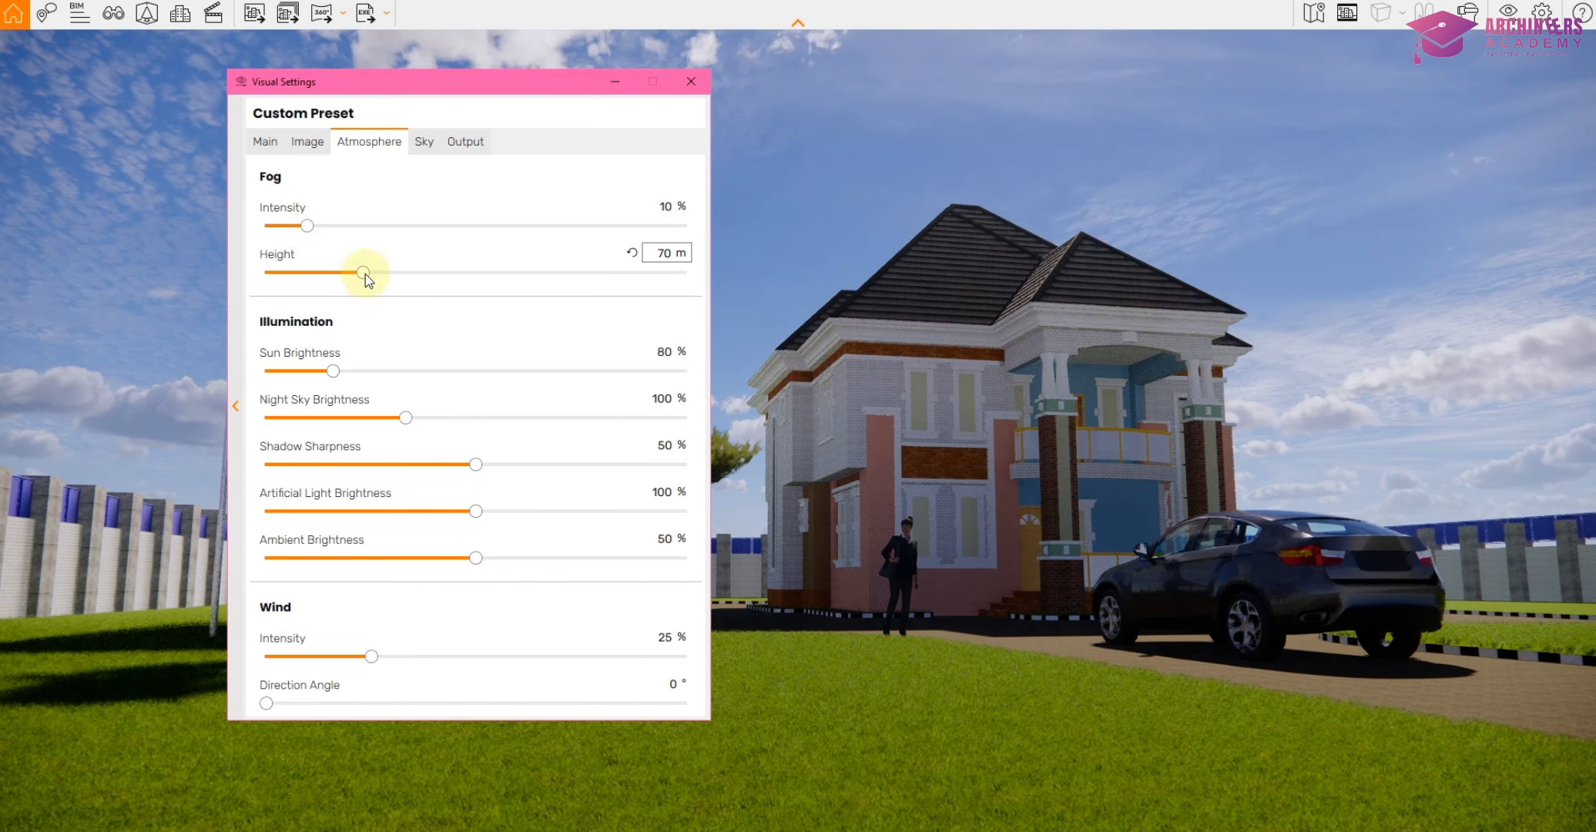
pyautogui.moveTo(363, 272); pyautogui.dragTo(306, 283)
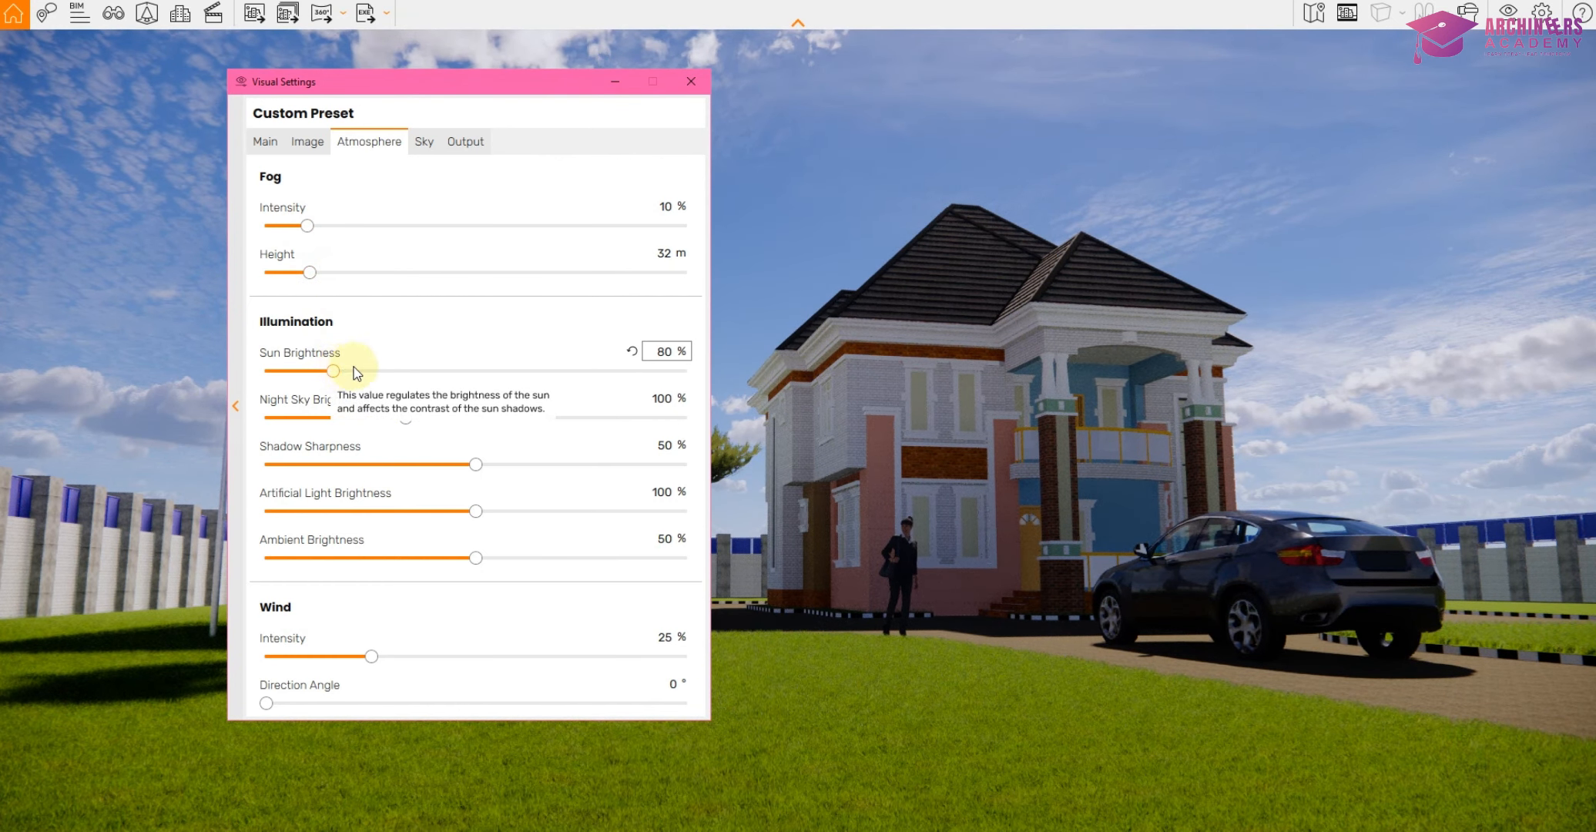
# Set the atmosphere's Artificial Light Brightness to 99% and Sun Brightness to 97%.
pyautogui.scroll(-1, 367, 515)
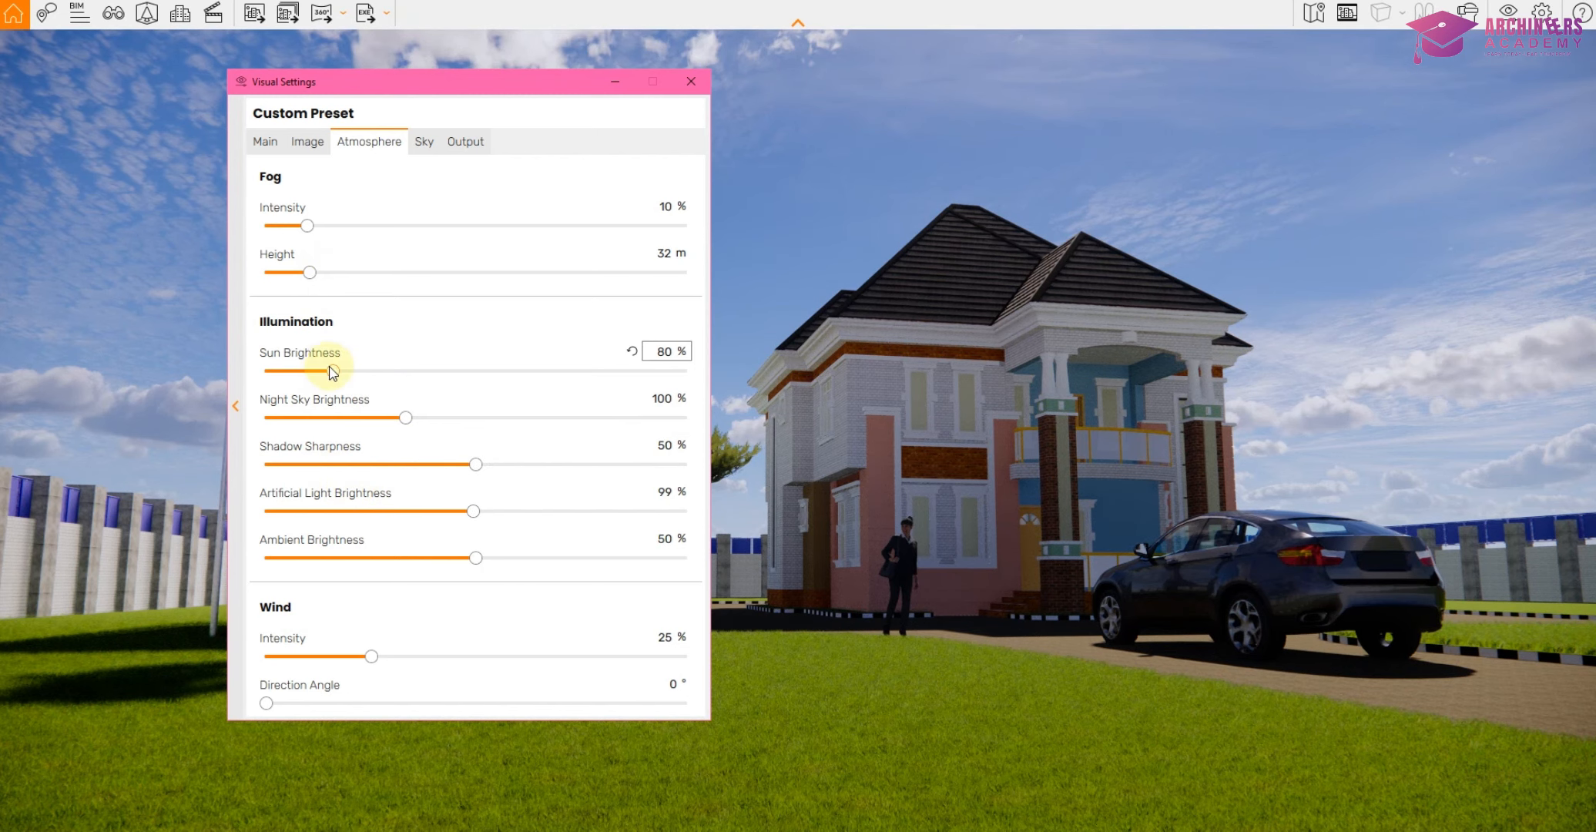
pyautogui.moveTo(336, 373); pyautogui.dragTo(347, 376)
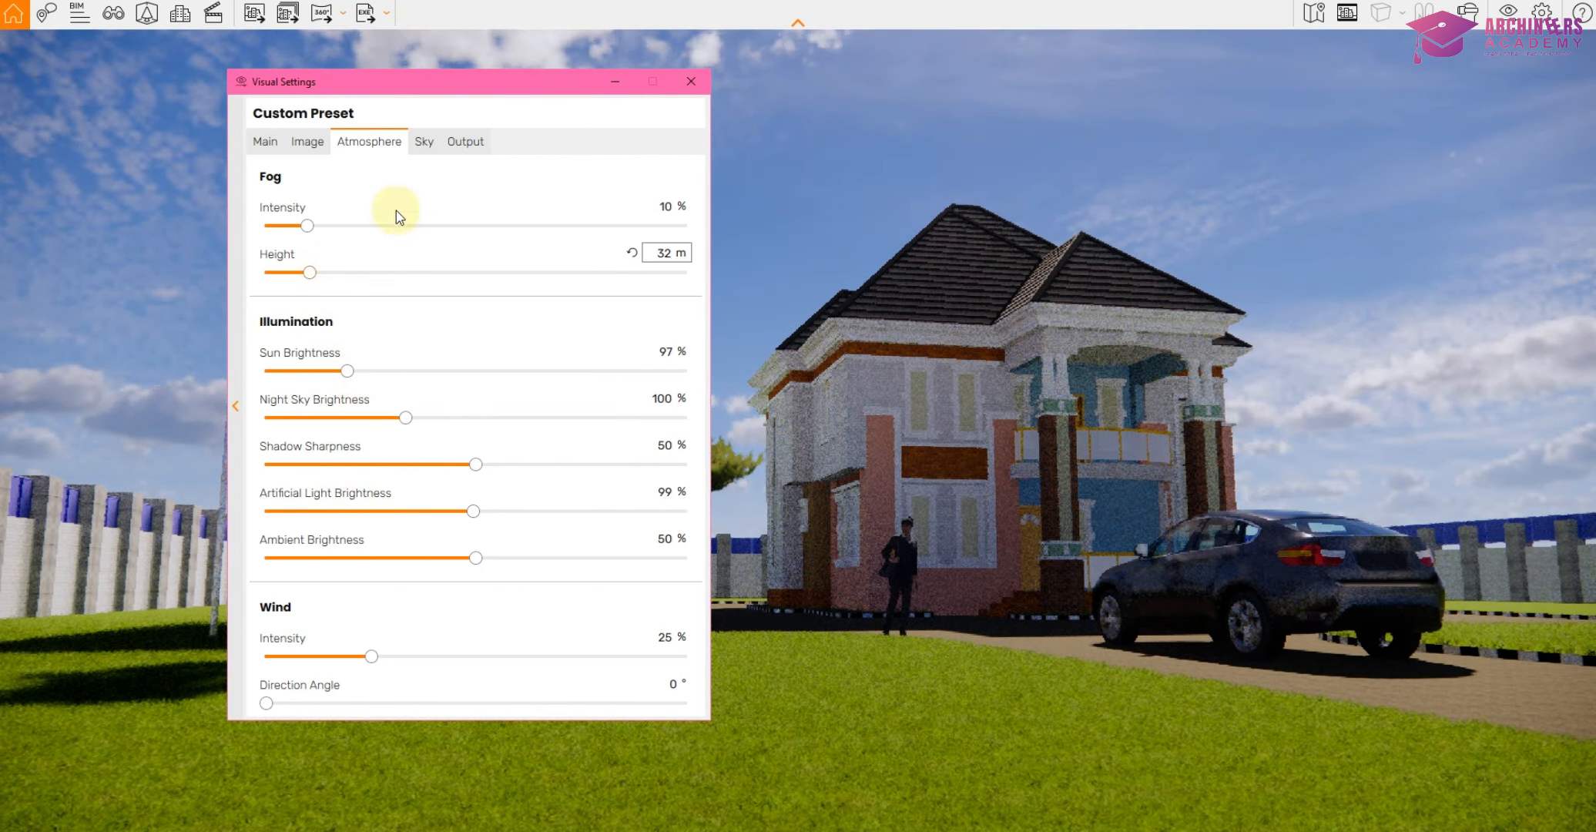
# Increase the sky's cloud density to 72%, keeping the sky beside the duplex in view.
pyautogui.click(423, 142)
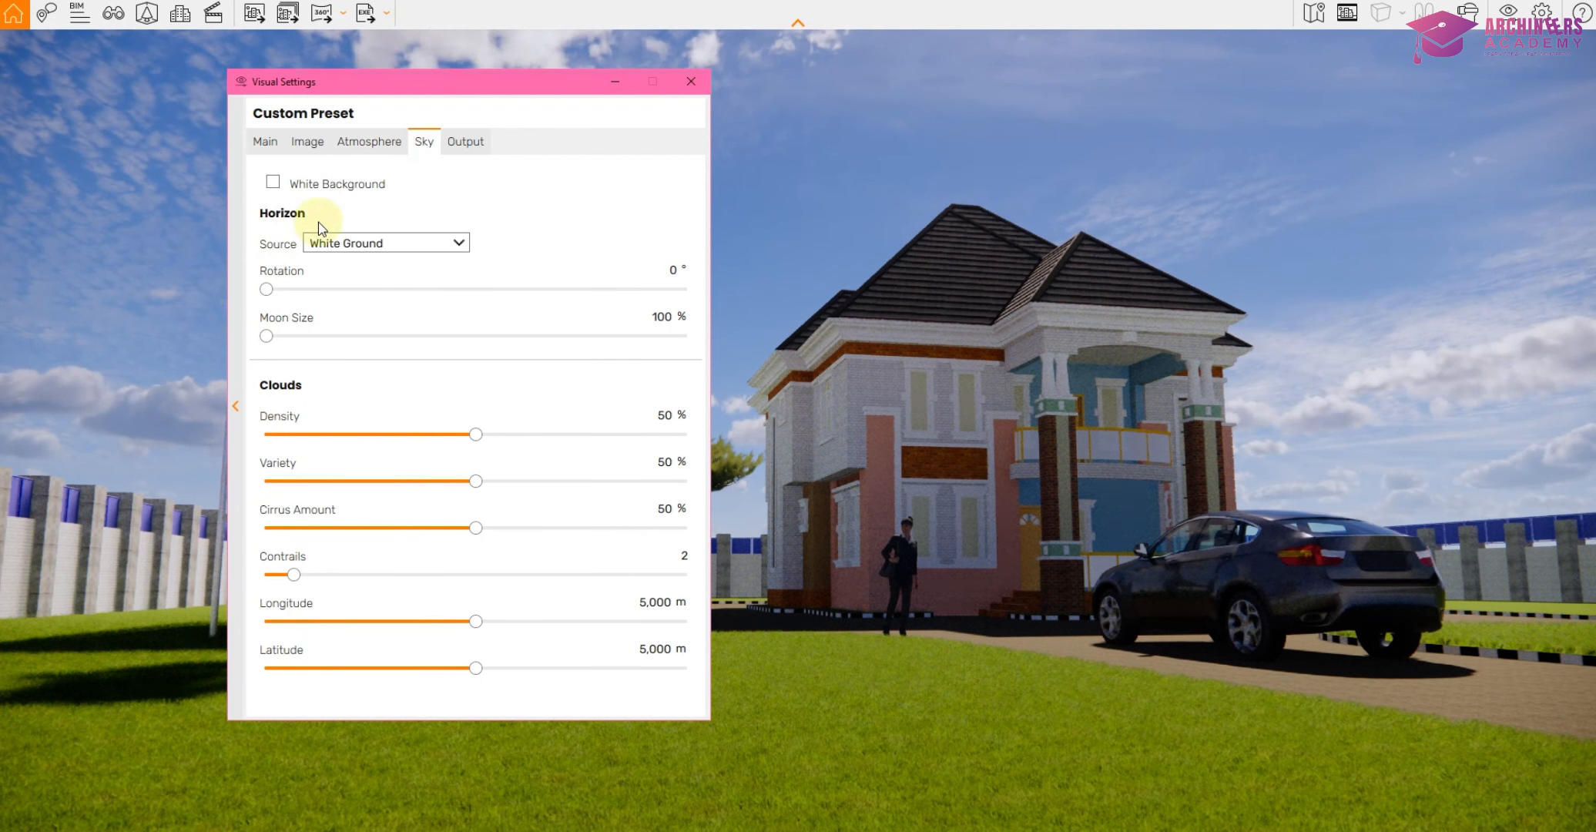
pyautogui.moveTo(352, 332)
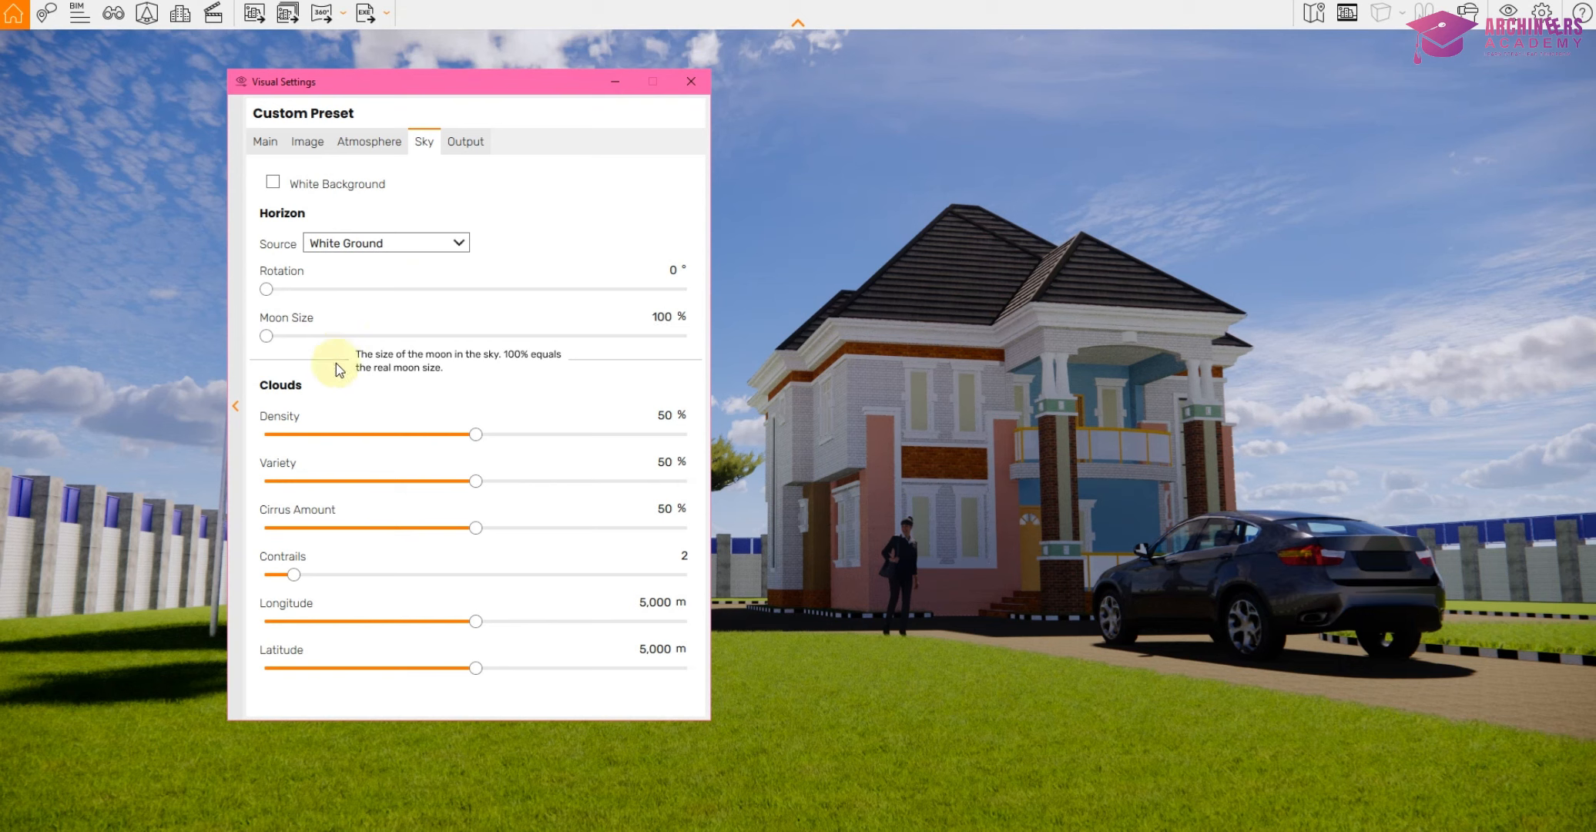
pyautogui.moveTo(472, 440)
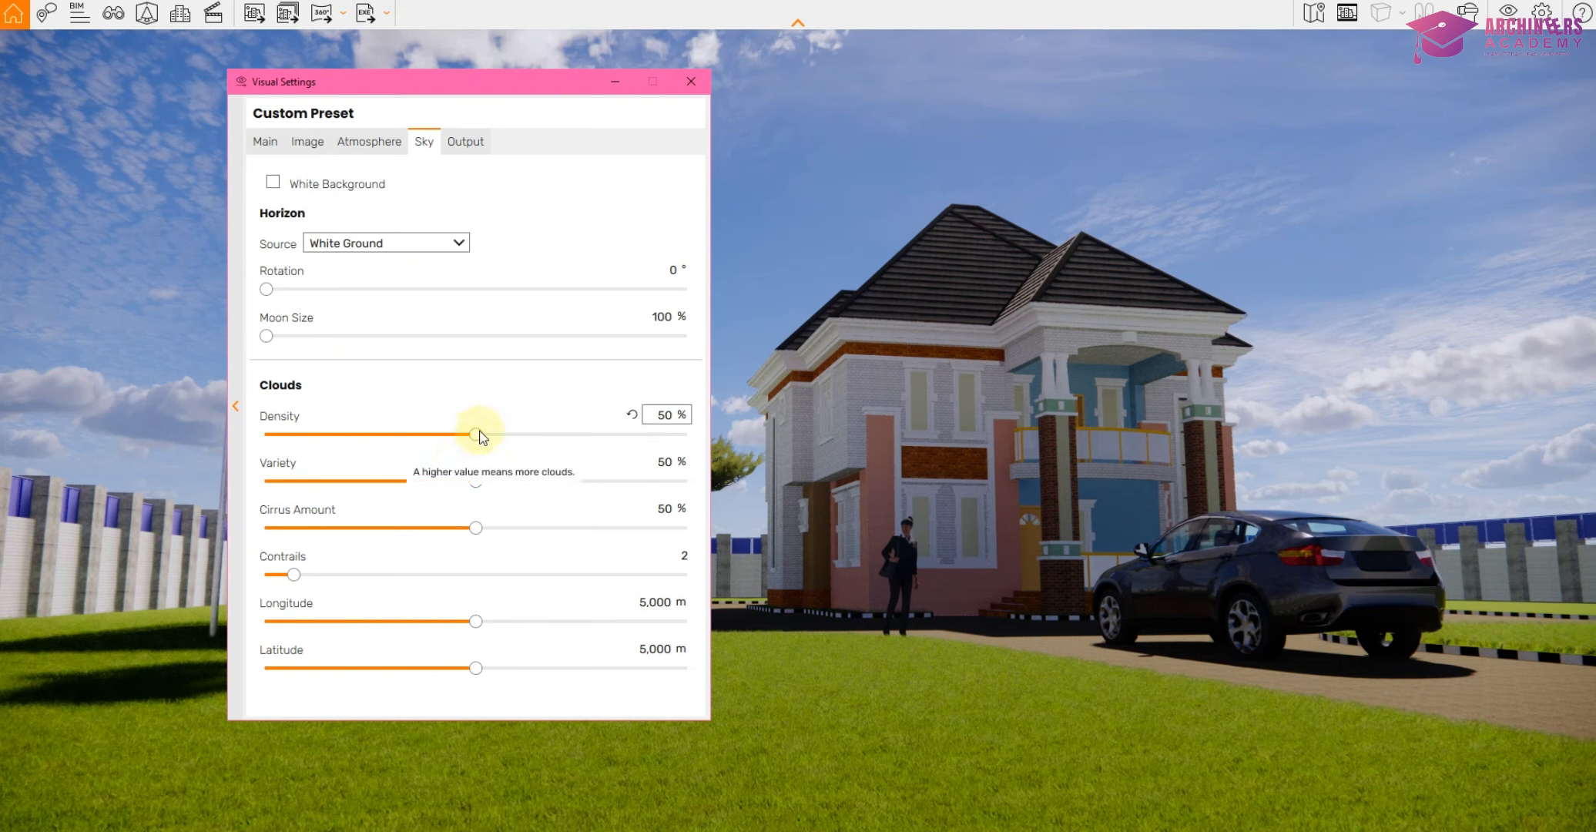
pyautogui.moveTo(476, 83); pyautogui.dragTo(1031, 25)
pyautogui.moveTo(1135, 24); pyautogui.dragTo(1391, 79)
pyautogui.moveTo(1287, 433)
pyautogui.moveTo(1286, 433); pyautogui.dragTo(1387, 433)
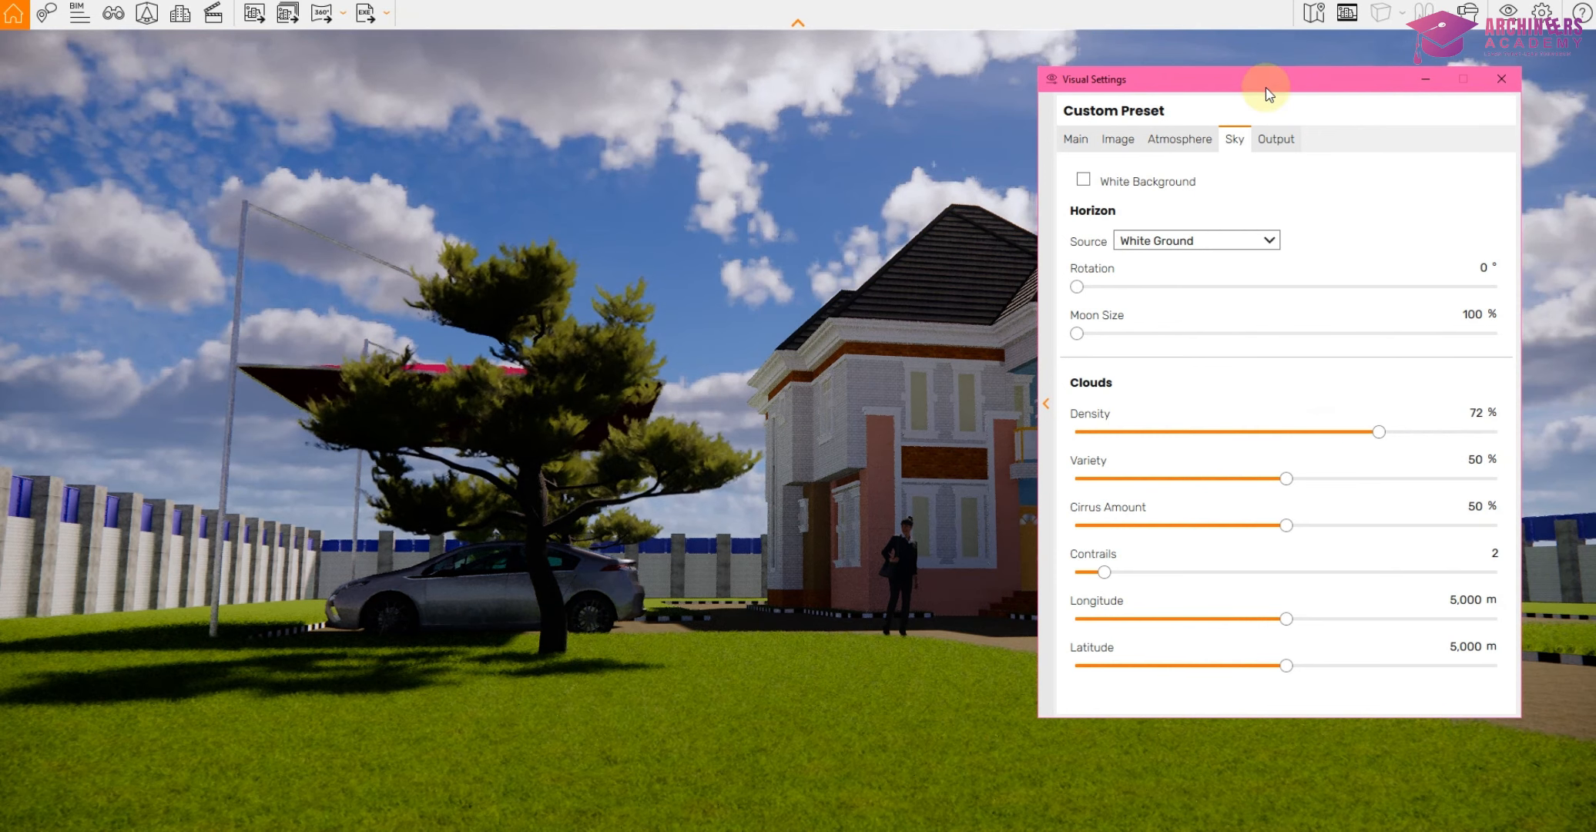
# Set the sky's cloud variety to 56% and the cloud longitude to 4,323 m.
pyautogui.moveTo(1265, 85); pyautogui.dragTo(1320, 100)
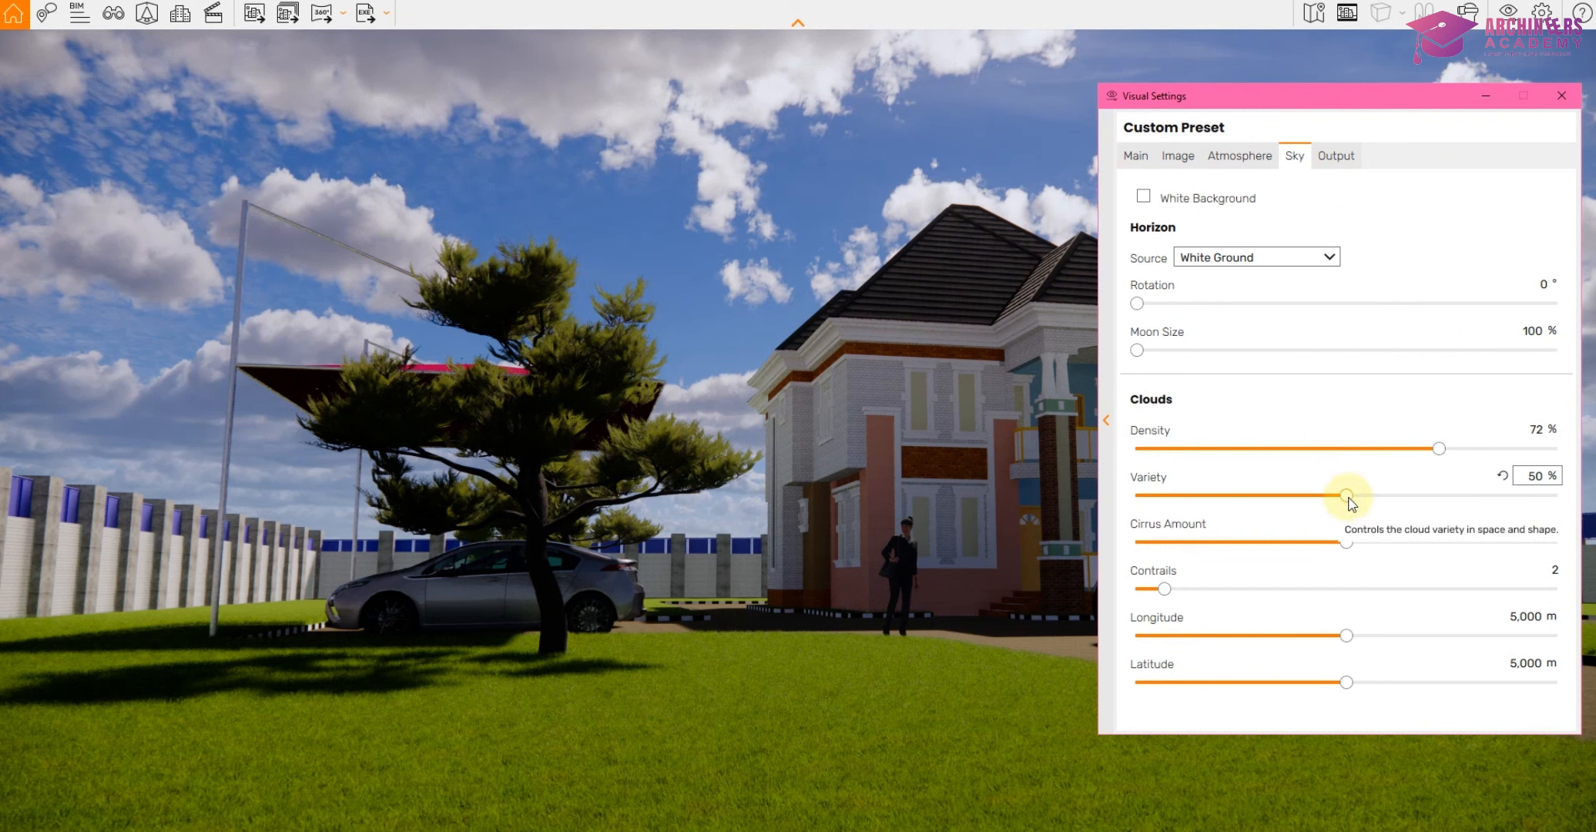
pyautogui.moveTo(1346, 496)
pyautogui.mouseDown()
pyautogui.moveTo(1197, 488)
pyautogui.moveTo(1445, 491)
pyautogui.moveTo(1372, 491)
pyautogui.mouseUp()
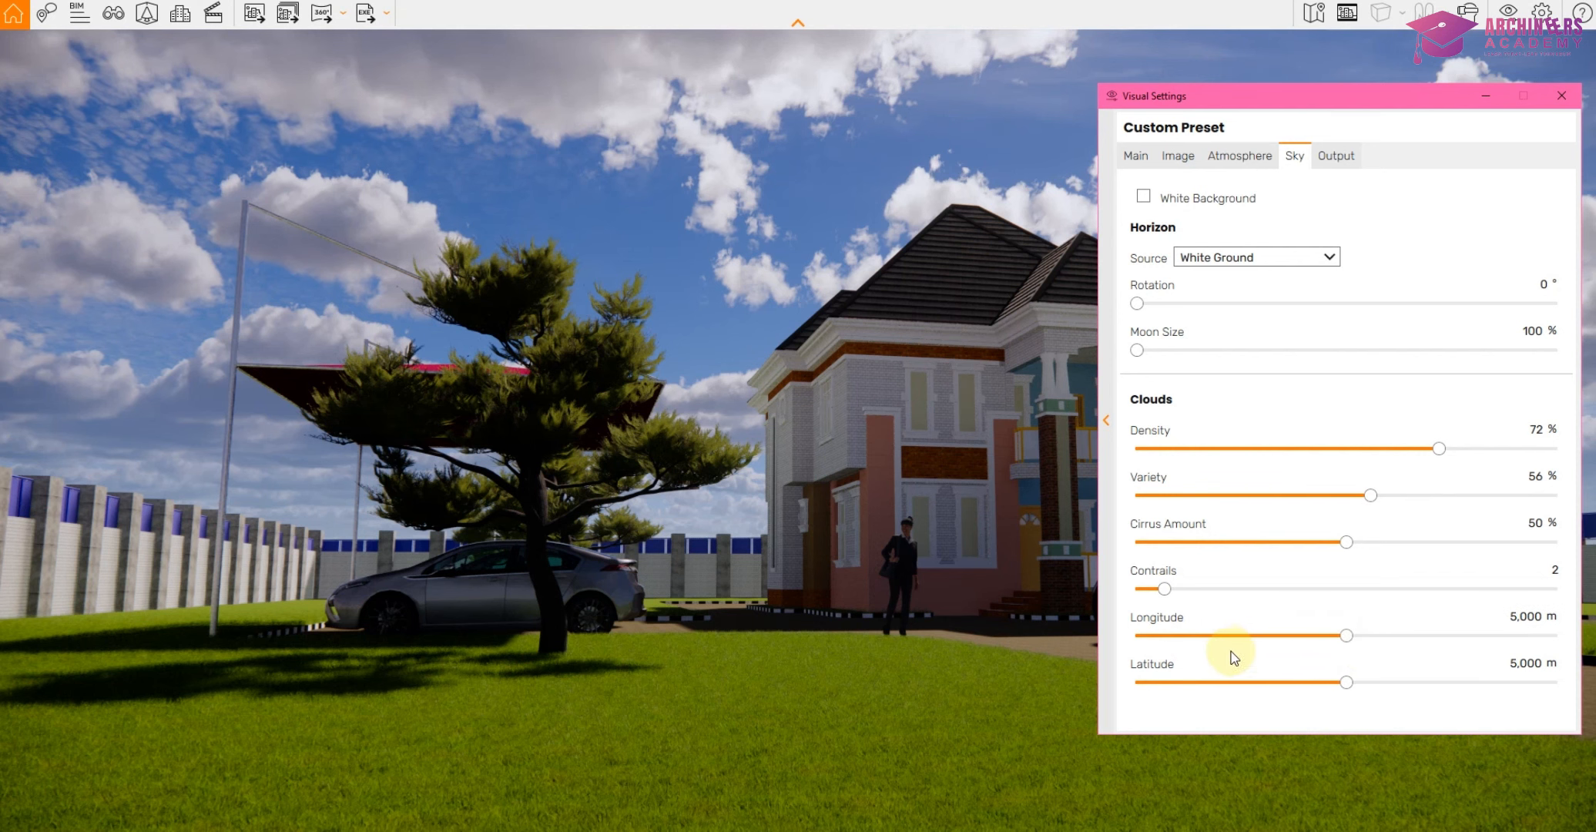
pyautogui.moveTo(1340, 636)
pyautogui.mouseDown()
pyautogui.moveTo(1296, 645)
pyautogui.moveTo(1385, 633)
pyautogui.moveTo(1317, 647)
pyautogui.mouseUp()
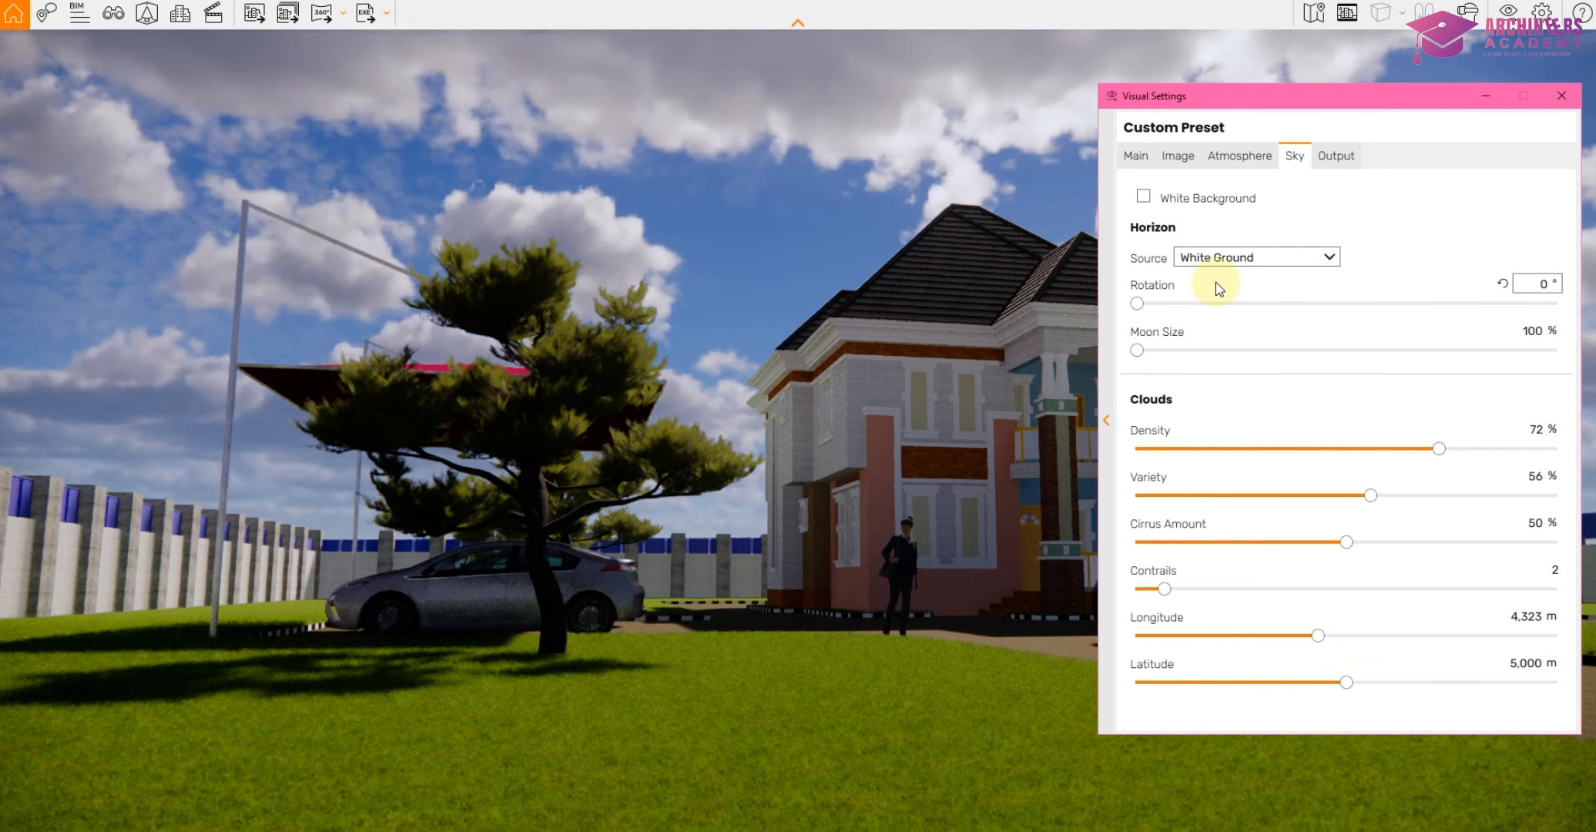
# Compare the duplex colors at the maximum 200% image Saturation and set Saturation to 130%.
pyautogui.click(1175, 155)
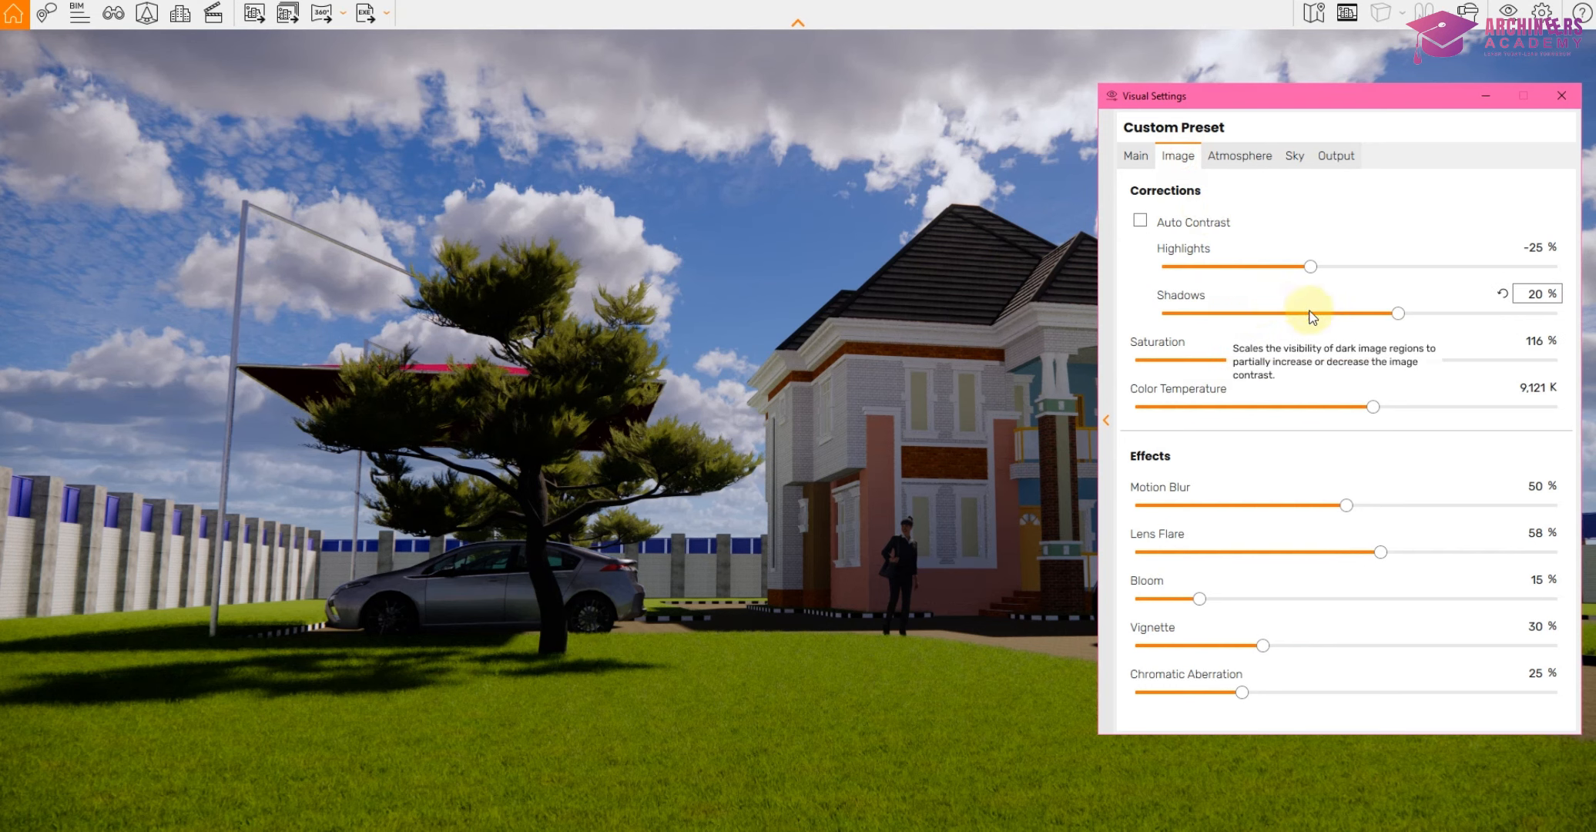
pyautogui.moveTo(1300, 92); pyautogui.dragTo(322, 94)
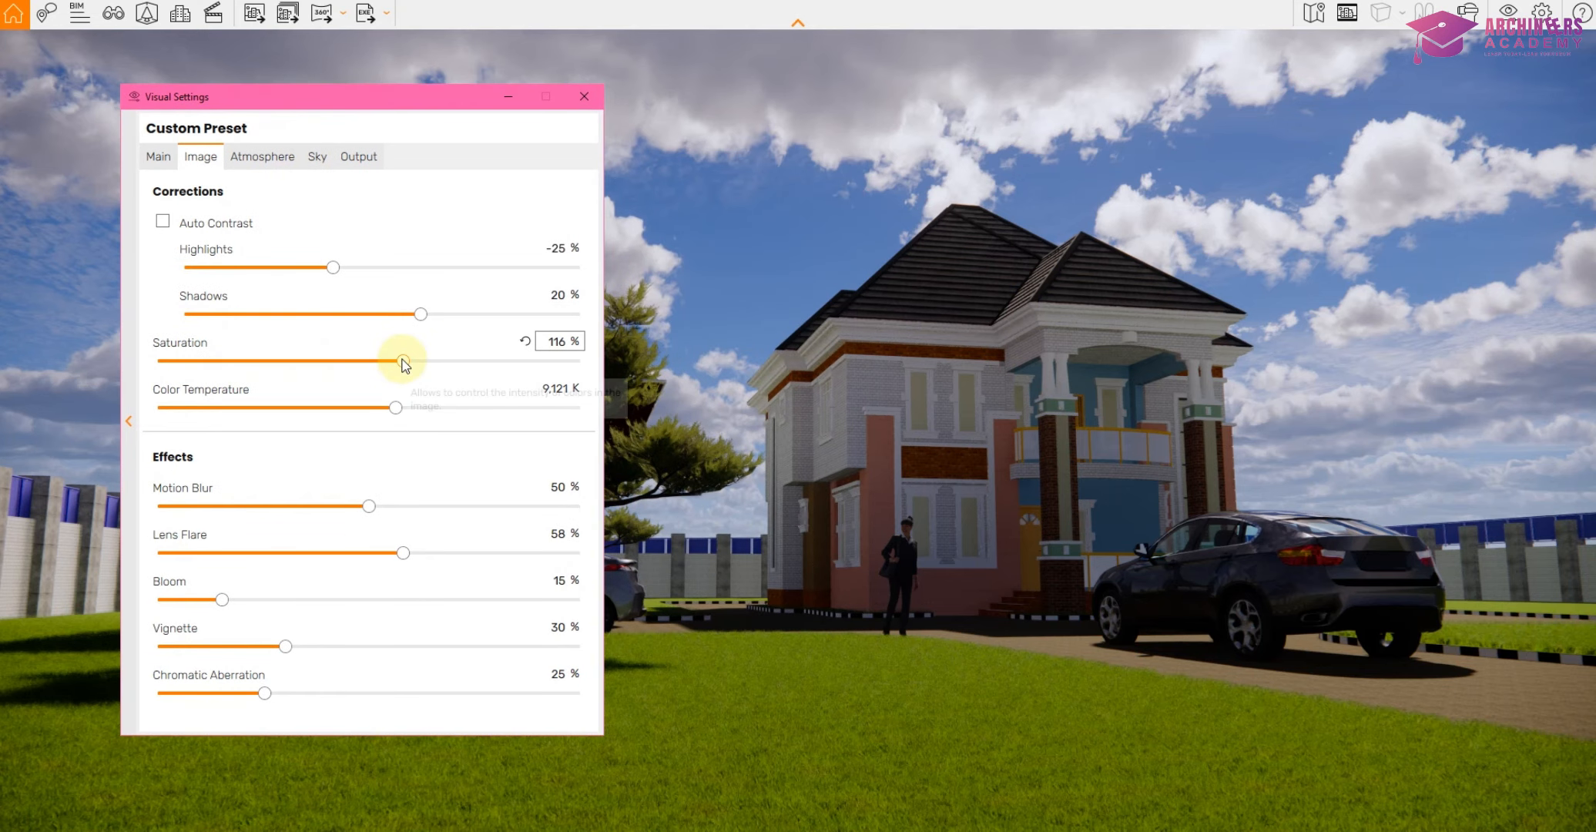
pyautogui.moveTo(401, 368); pyautogui.dragTo(638, 354)
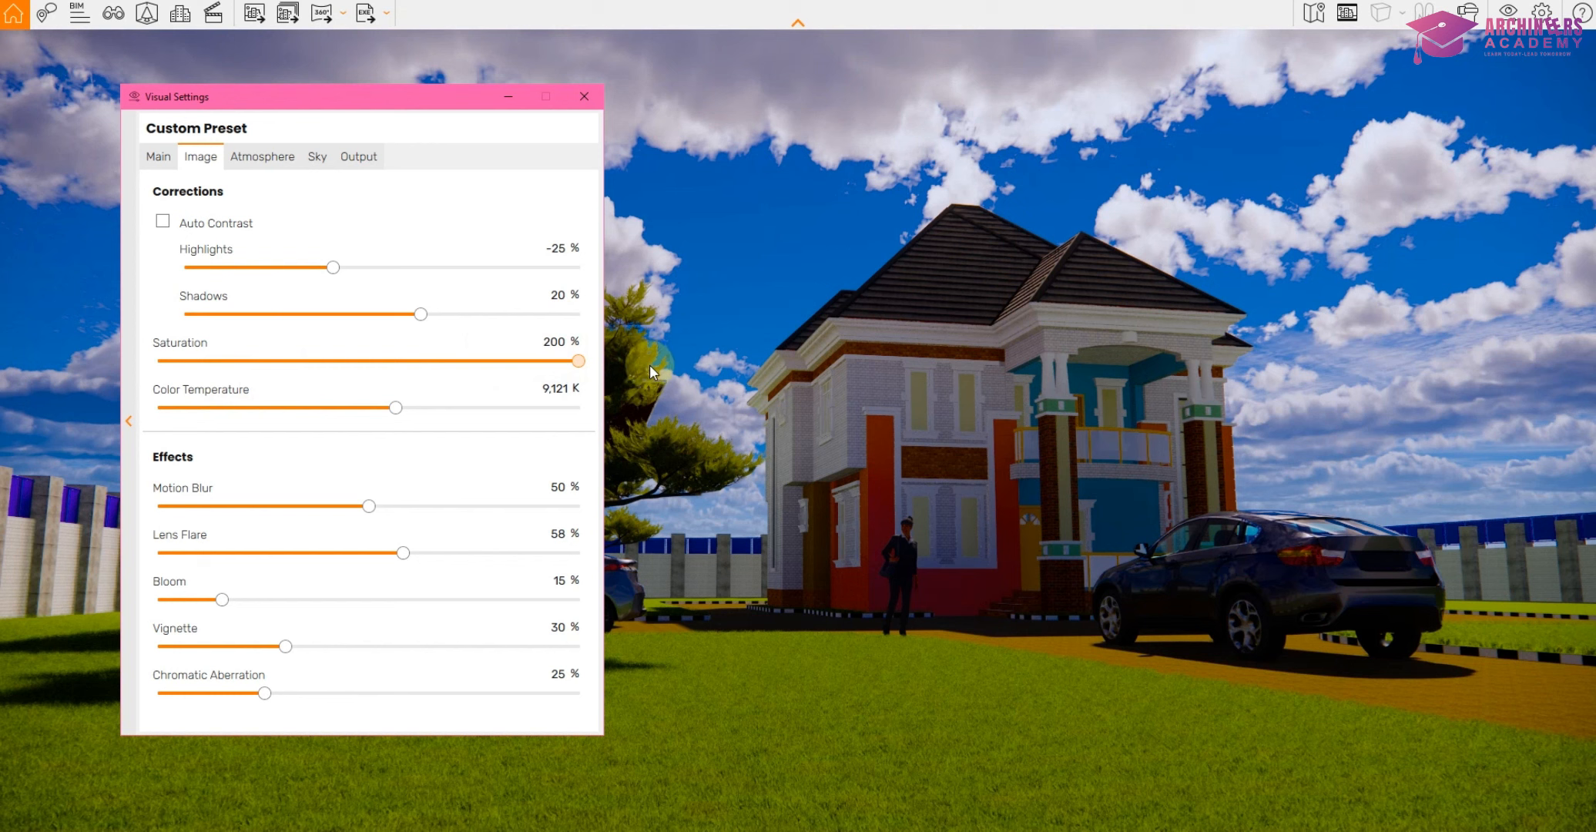
pyautogui.moveTo(649, 365); pyautogui.dragTo(417, 400)
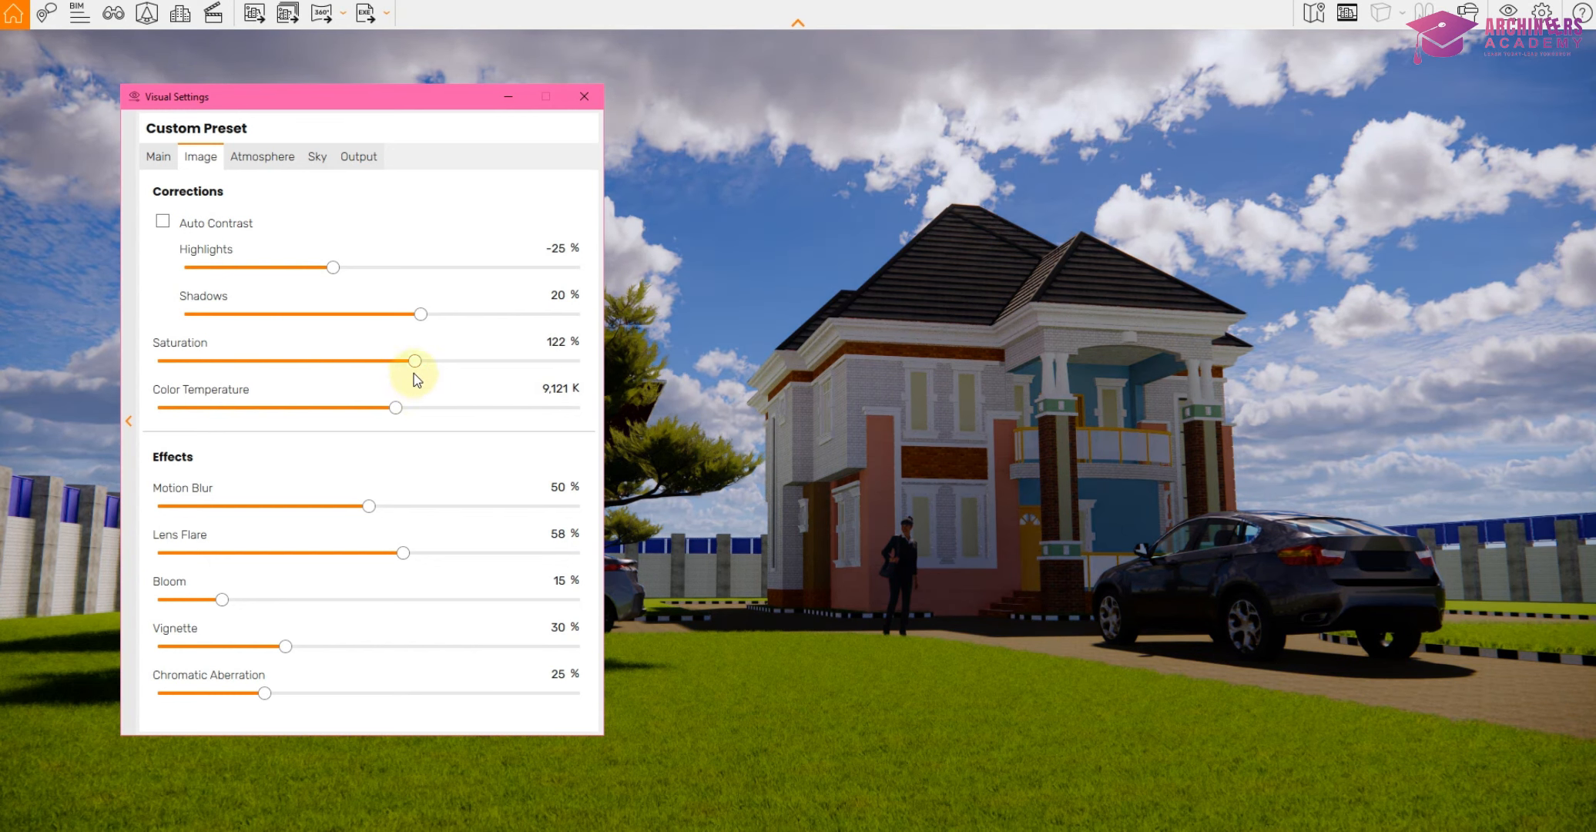
pyautogui.moveTo(416, 371)
pyautogui.mouseDown()
pyautogui.moveTo(475, 371)
pyautogui.moveTo(431, 368)
pyautogui.mouseUp()
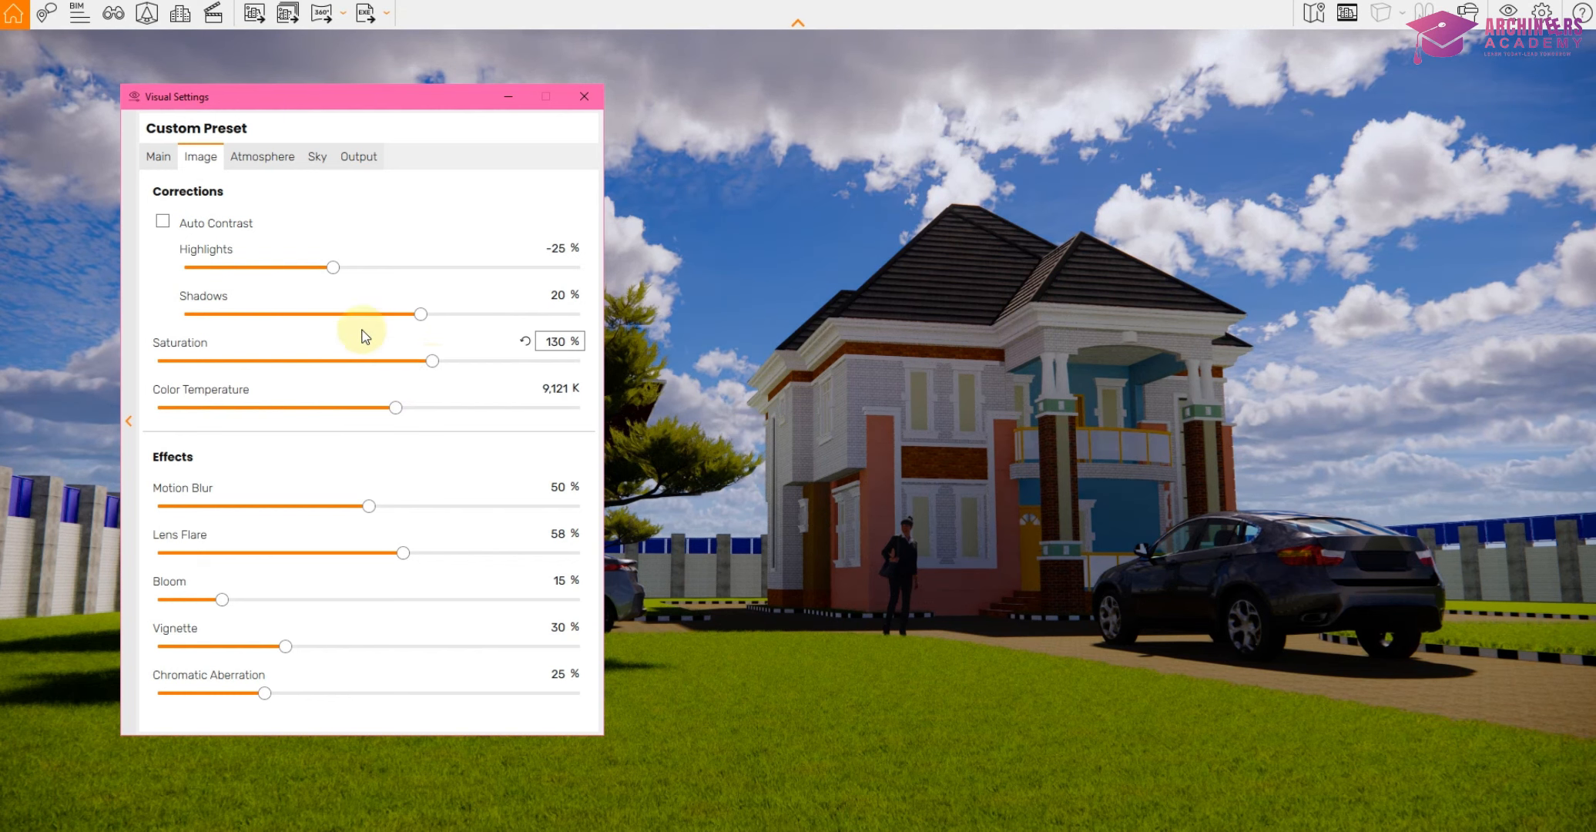
# Set the output's panorama resolution to High.
pyautogui.click(317, 157)
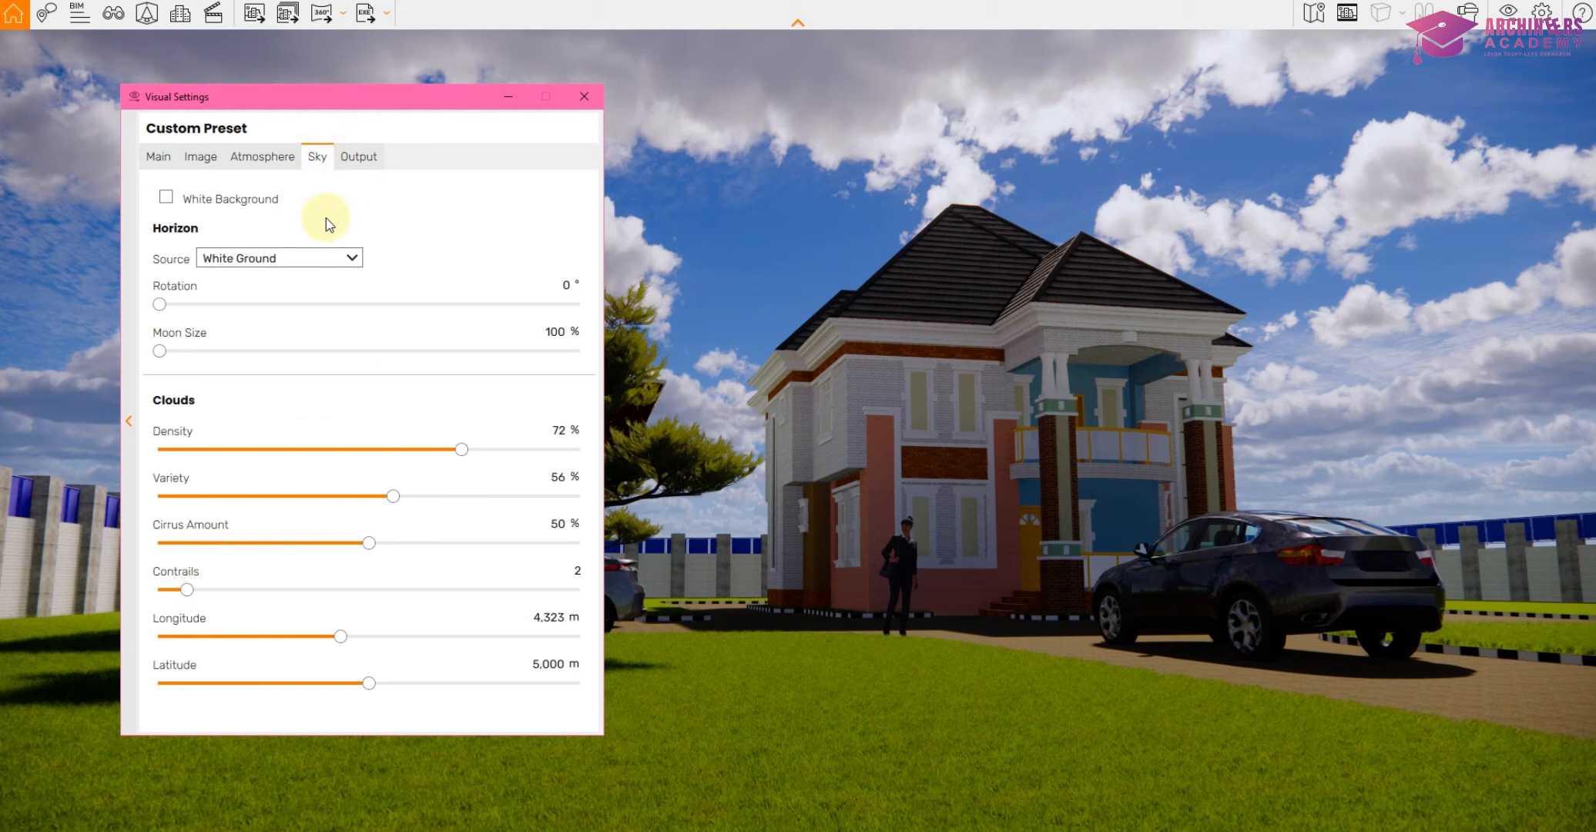
pyautogui.click(364, 165)
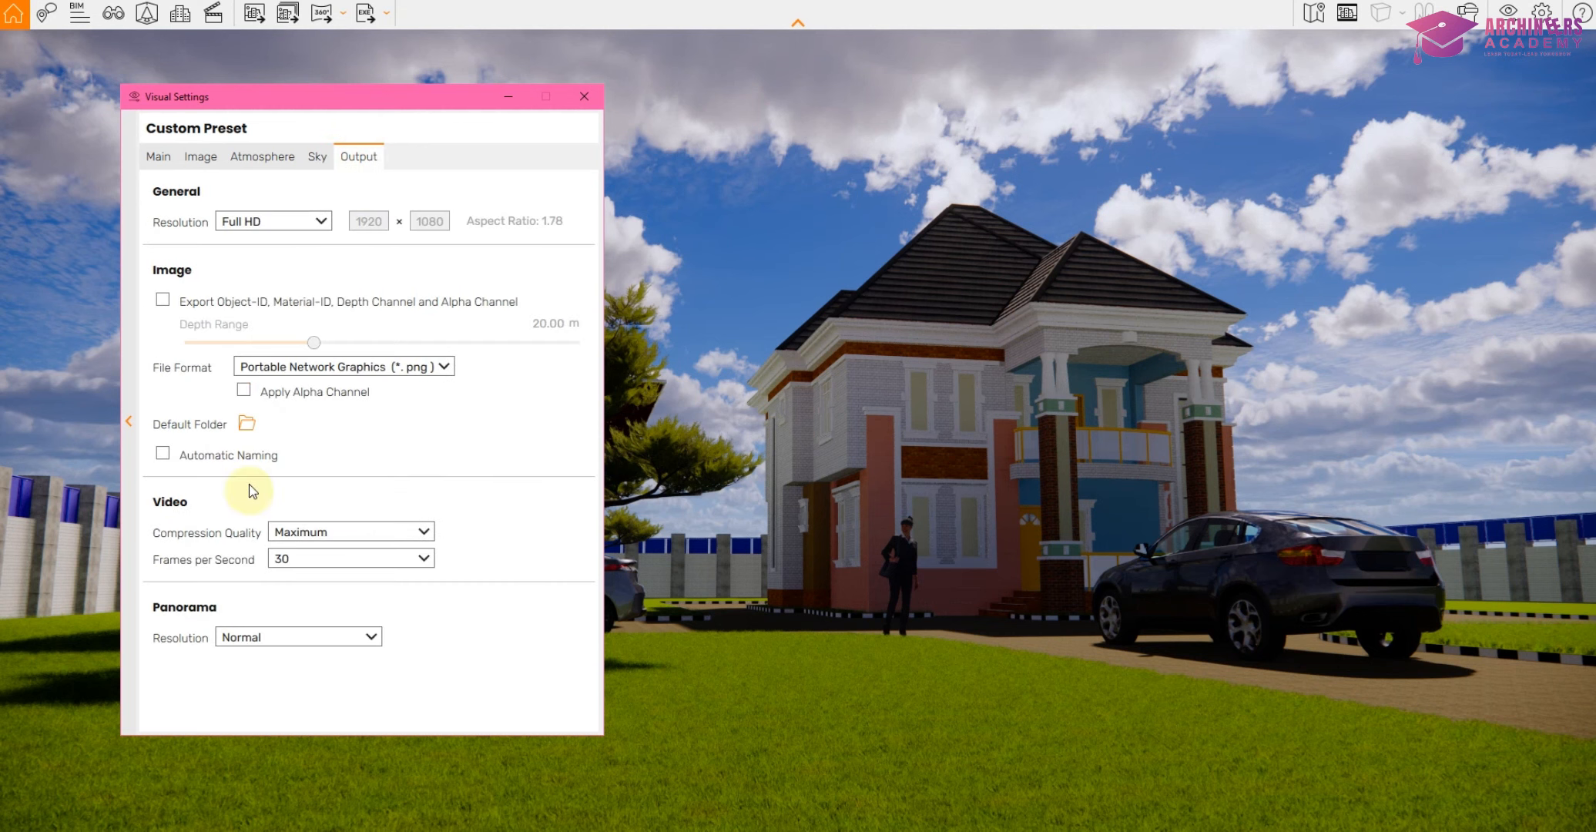
pyautogui.click(297, 639)
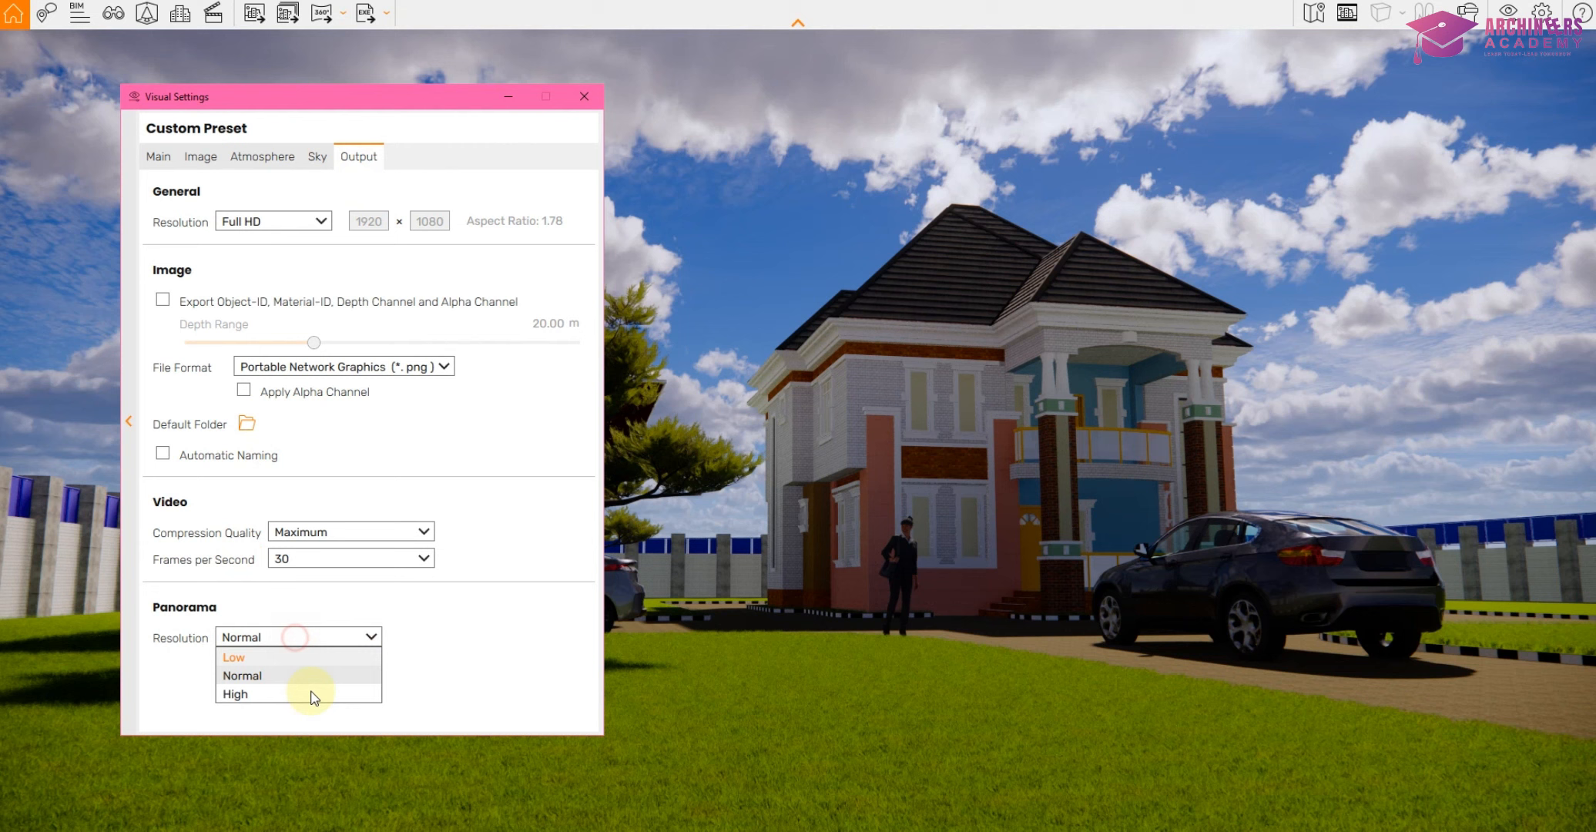
pyautogui.click(255, 692)
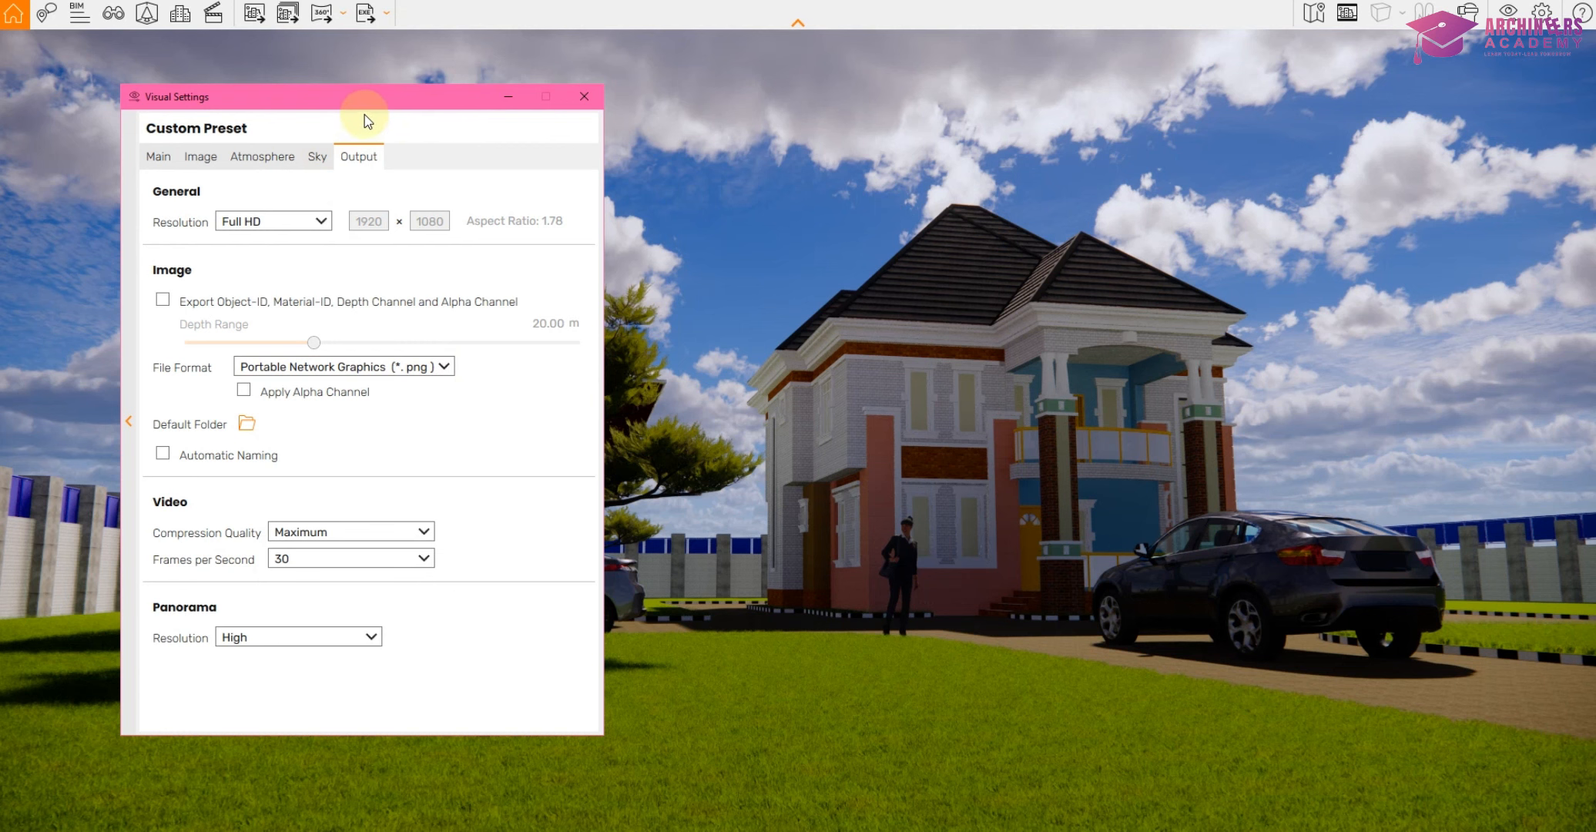
# Set the cloud longitude to 5,996 m and the cloud density to 64%.
pyautogui.moveTo(294, 104); pyautogui.dragTo(97, 98)
pyautogui.click(453, 192)
pyautogui.scroll(-1, 865, 421)
pyautogui.moveTo(865, 420); pyautogui.dragTo(1031, 486, button='middle')
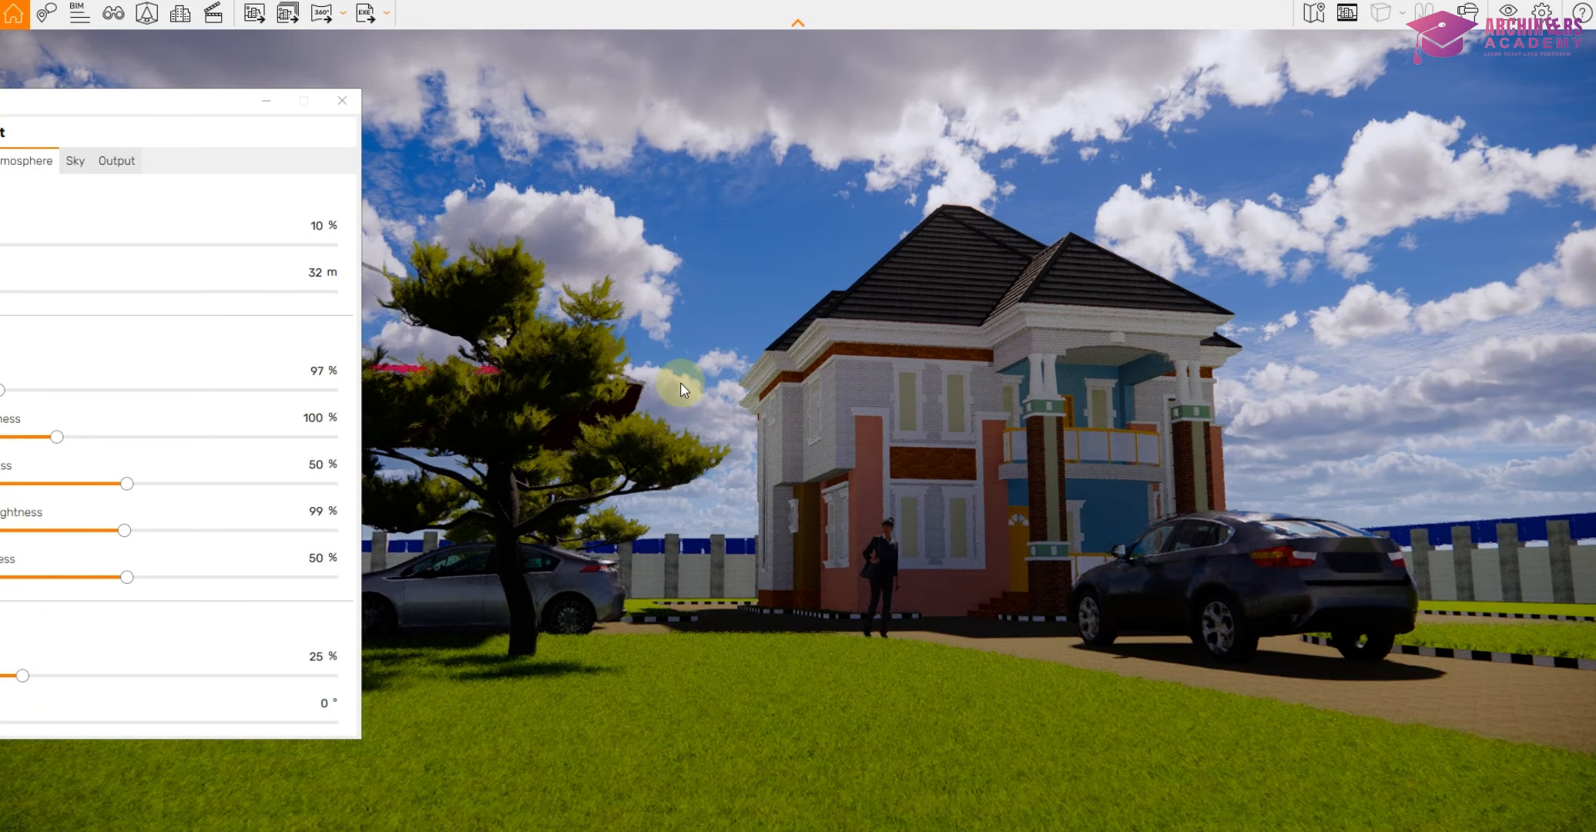
pyautogui.moveTo(162, 102); pyautogui.dragTo(895, 115)
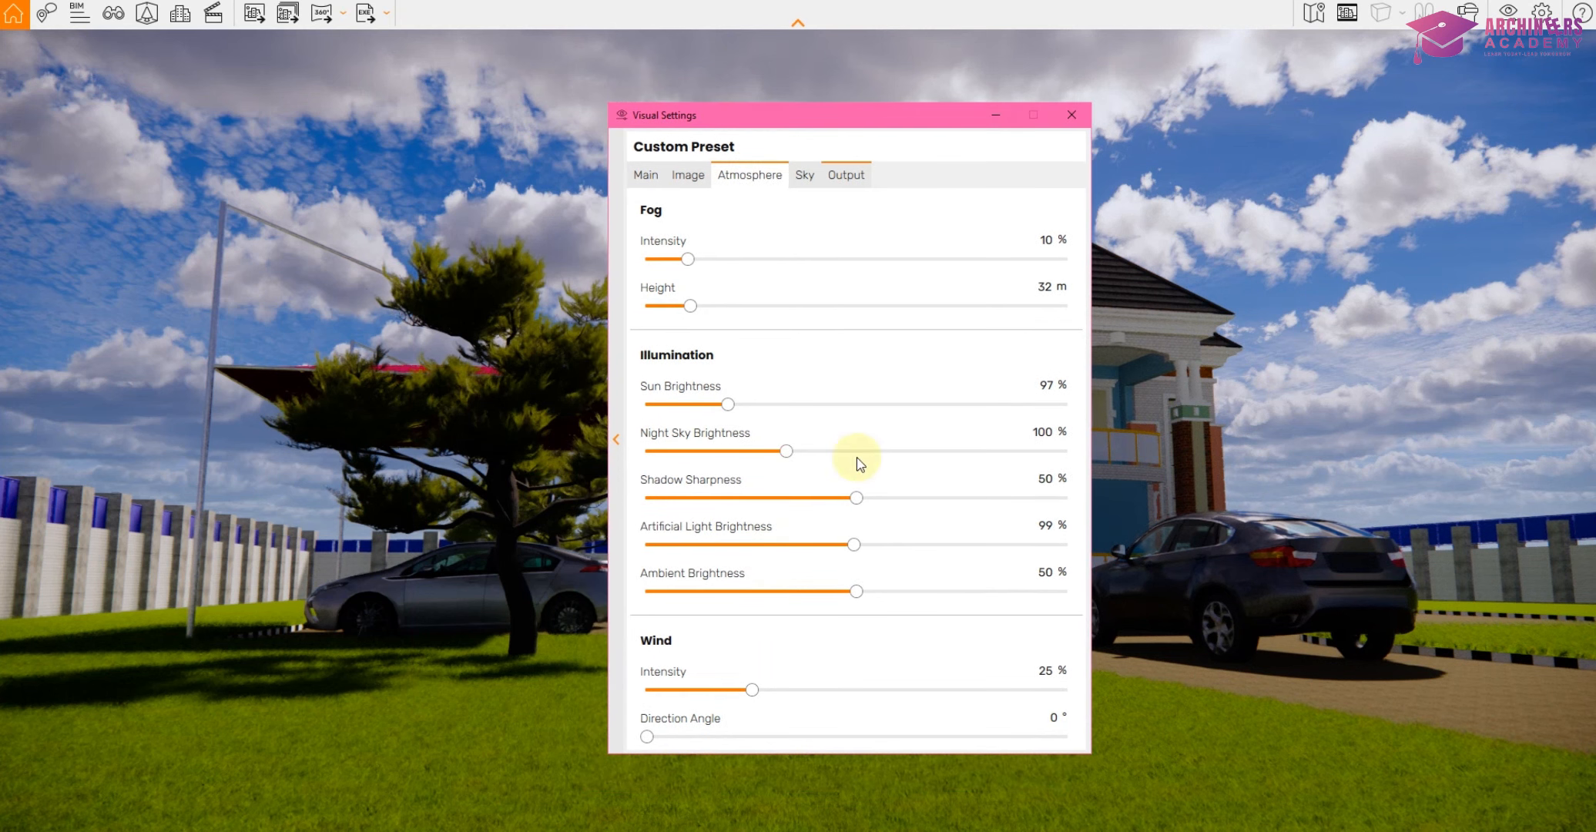
pyautogui.click(804, 173)
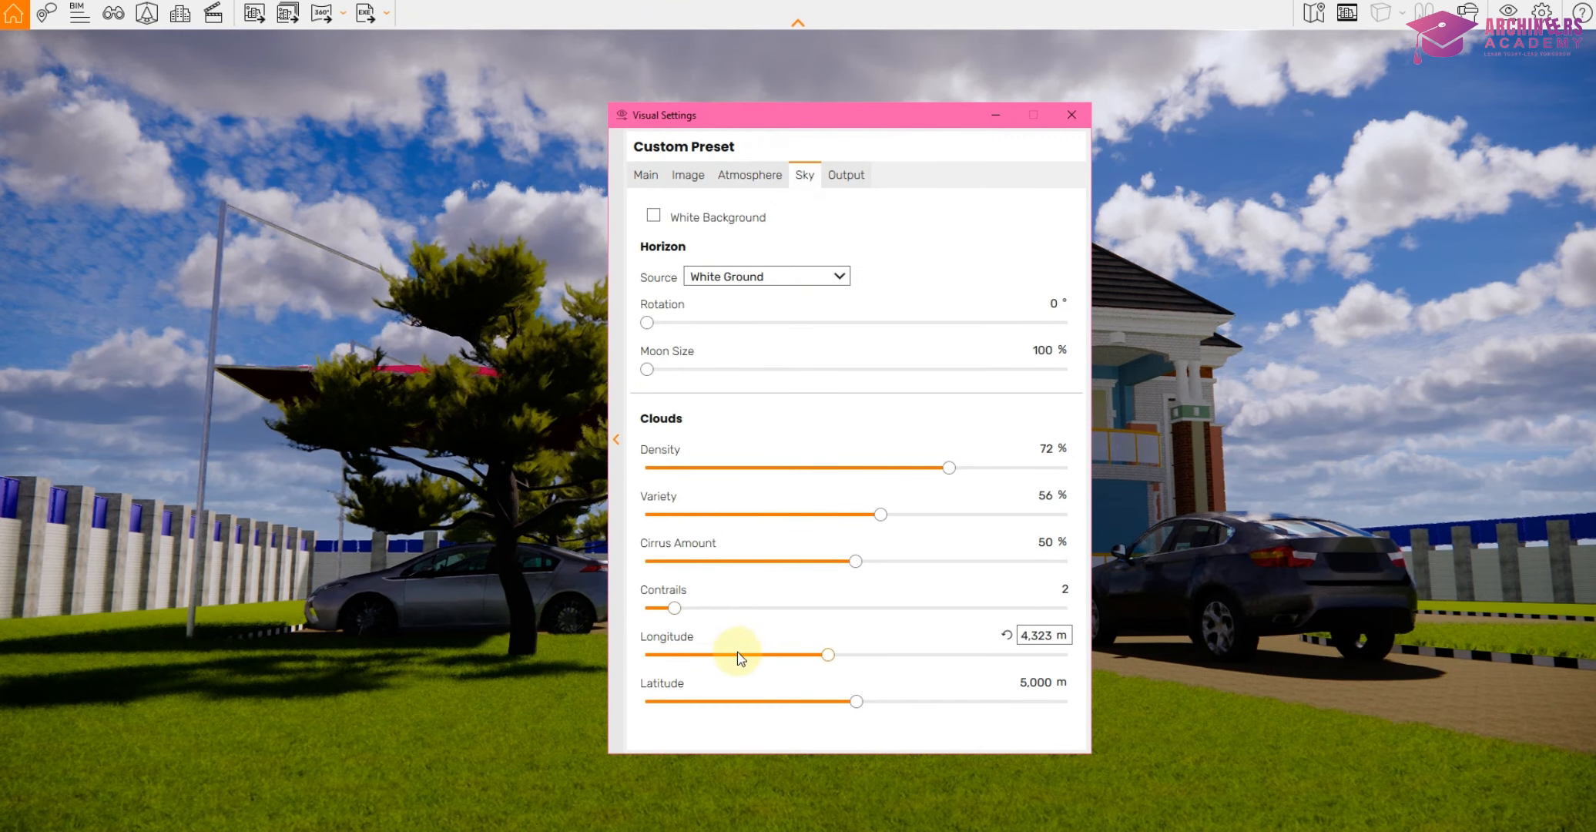
pyautogui.moveTo(827, 654); pyautogui.dragTo(897, 654)
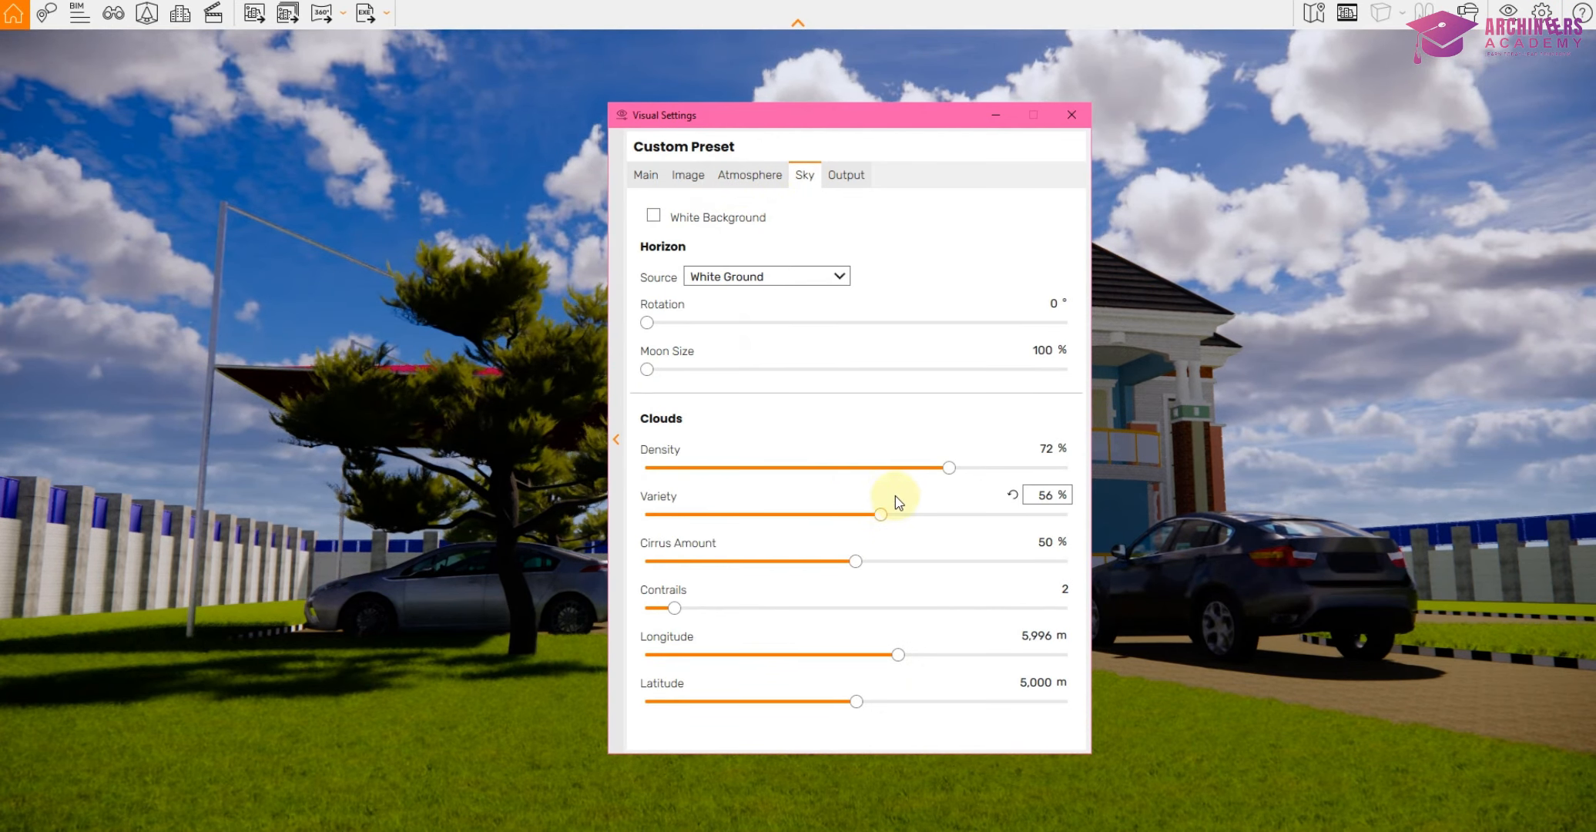
pyautogui.moveTo(929, 467)
pyautogui.mouseDown()
pyautogui.moveTo(887, 471)
pyautogui.moveTo(914, 466)
pyautogui.mouseUp()
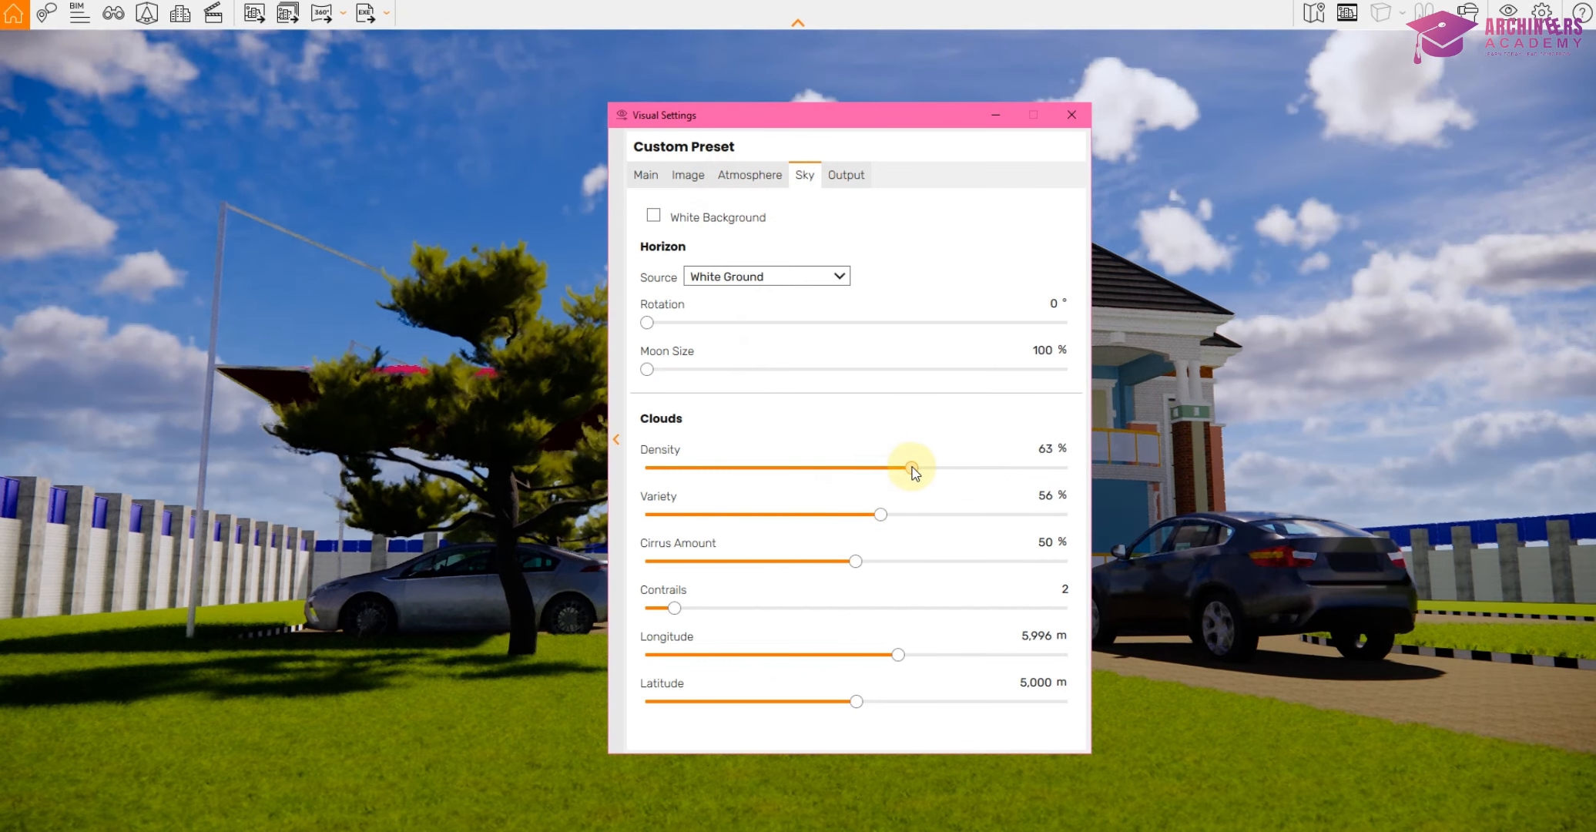
pyautogui.moveTo(904, 120); pyautogui.dragTo(334, 108)
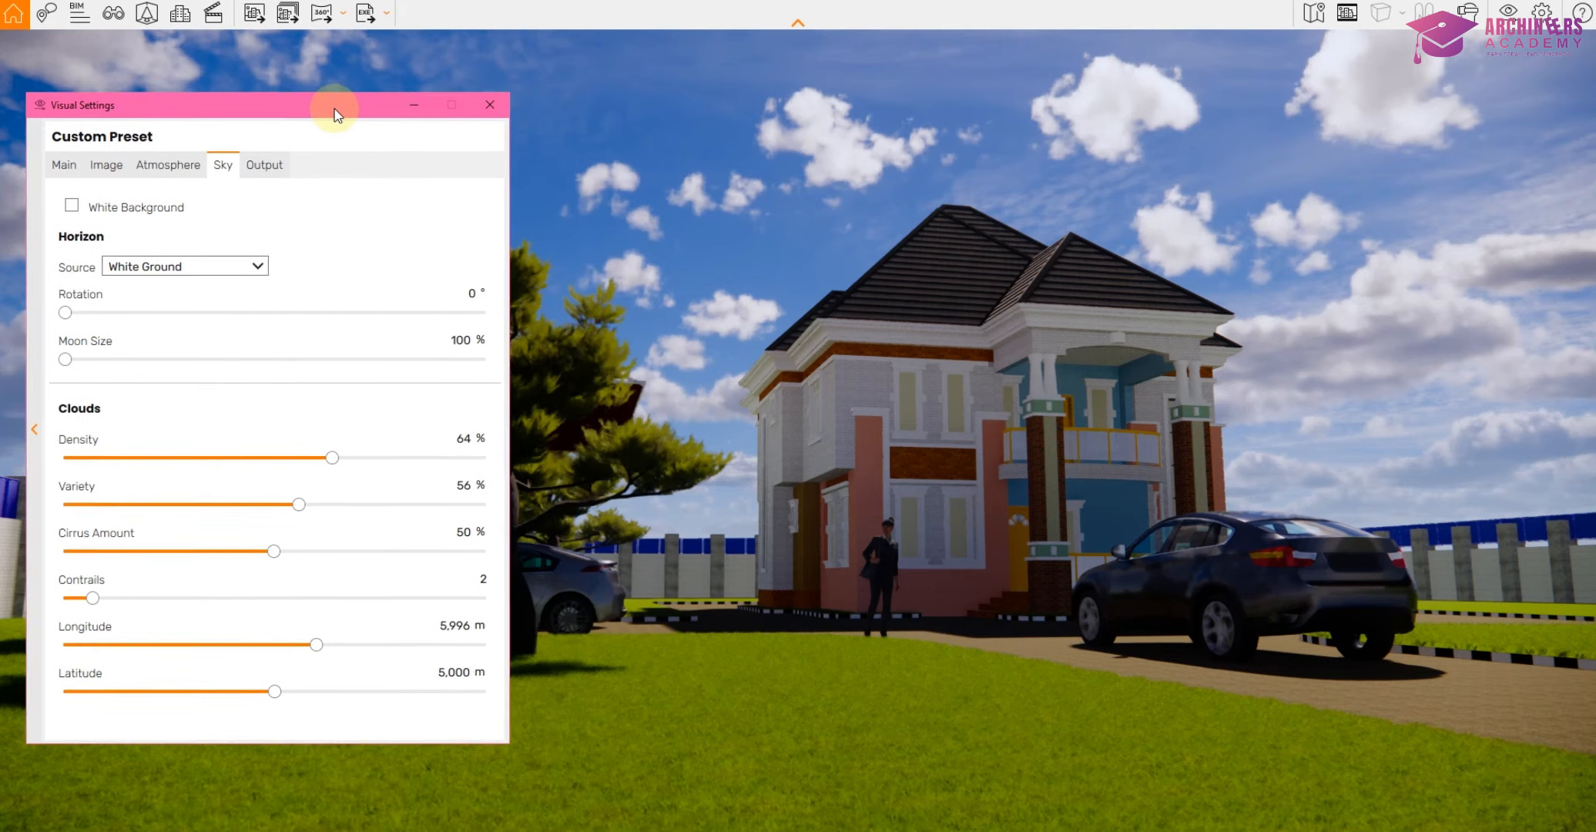
# Close the visual settings, shift the sun to another time of day and reframe the duplex with the tree and both cars.
pyautogui.moveTo(906, 402); pyautogui.dragTo(872, 445, button='middle')
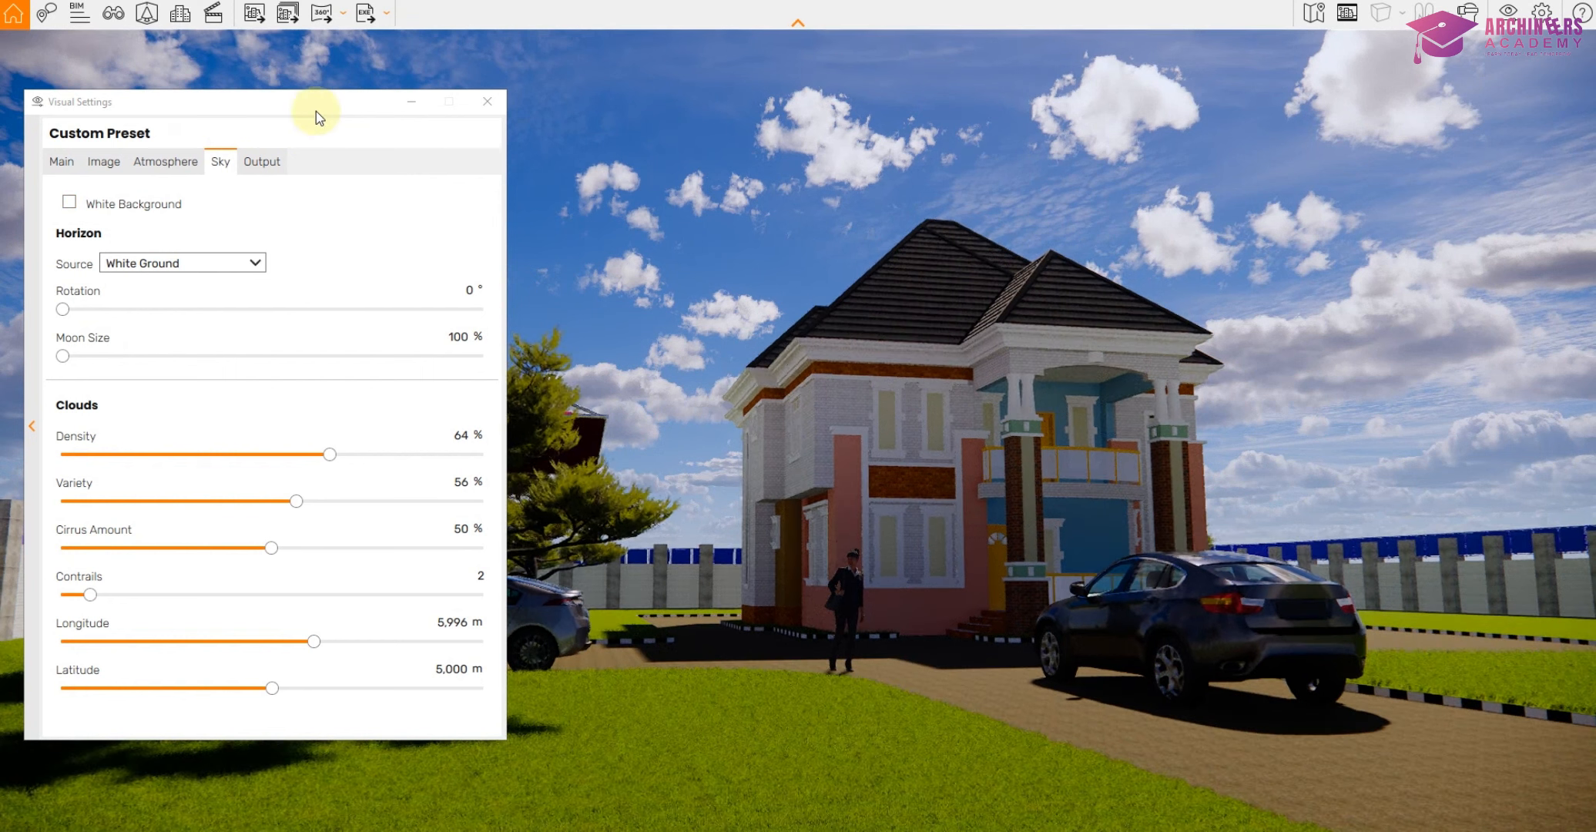
pyautogui.click(487, 101)
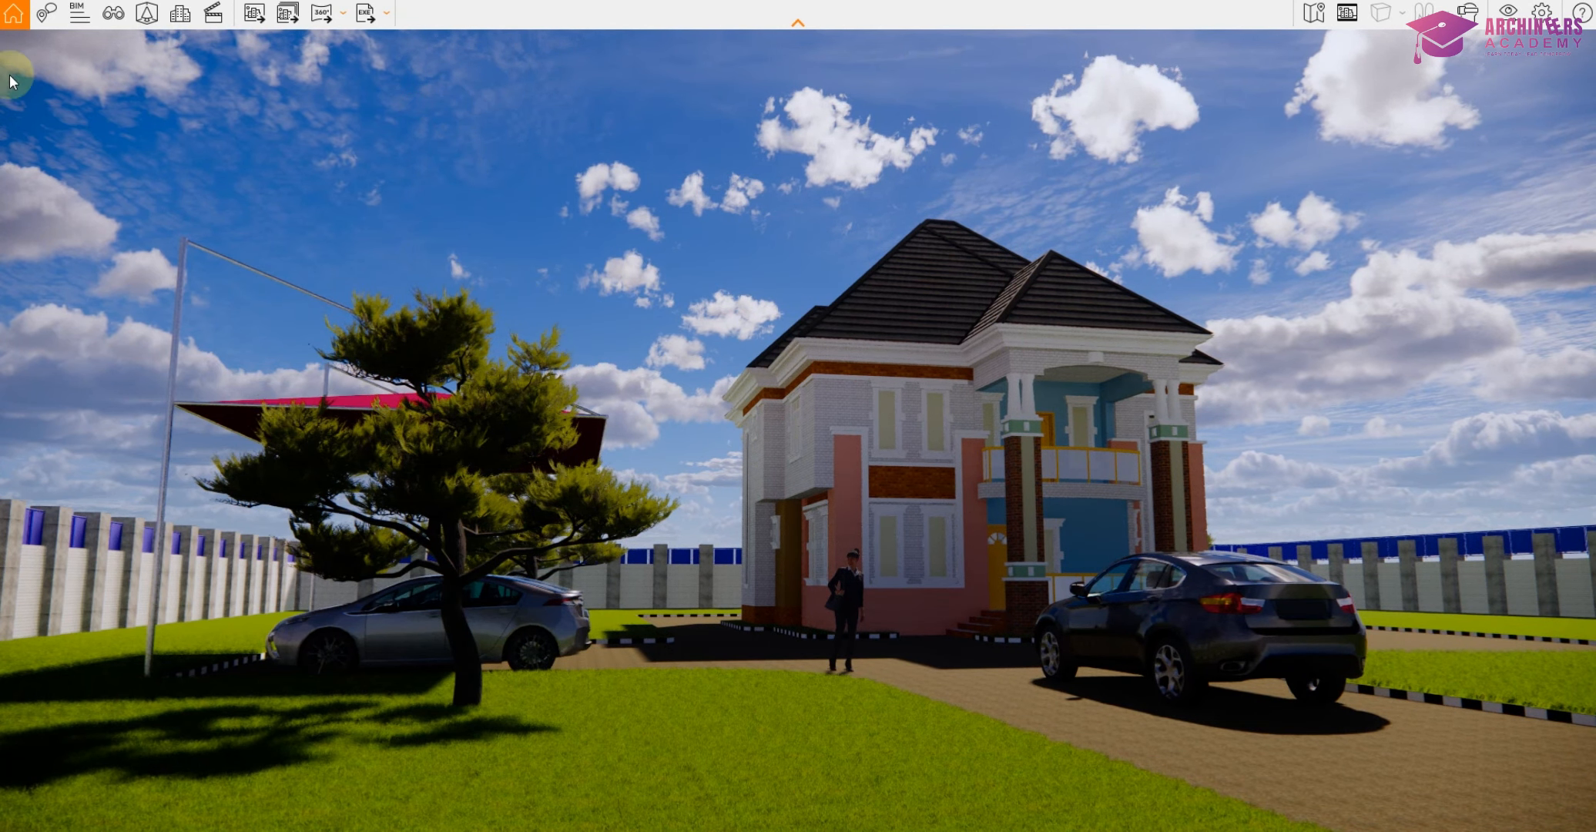
pyautogui.click(247, 13)
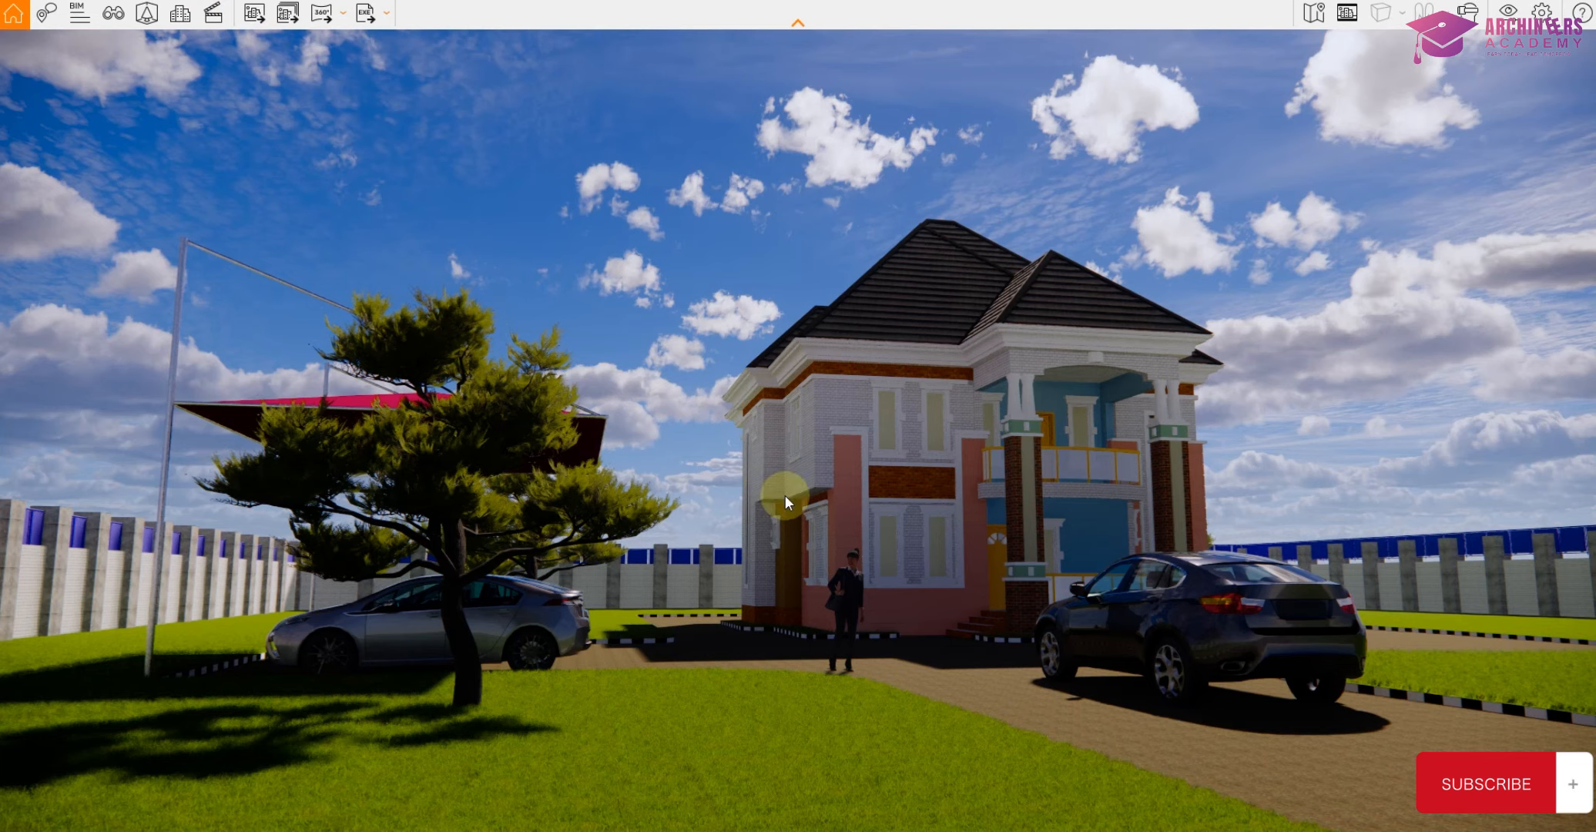
pyautogui.keyDown('shift'); pyautogui.moveTo(685, 479); pyautogui.dragTo(1194, 479, button='right'); pyautogui.keyUp('shift')
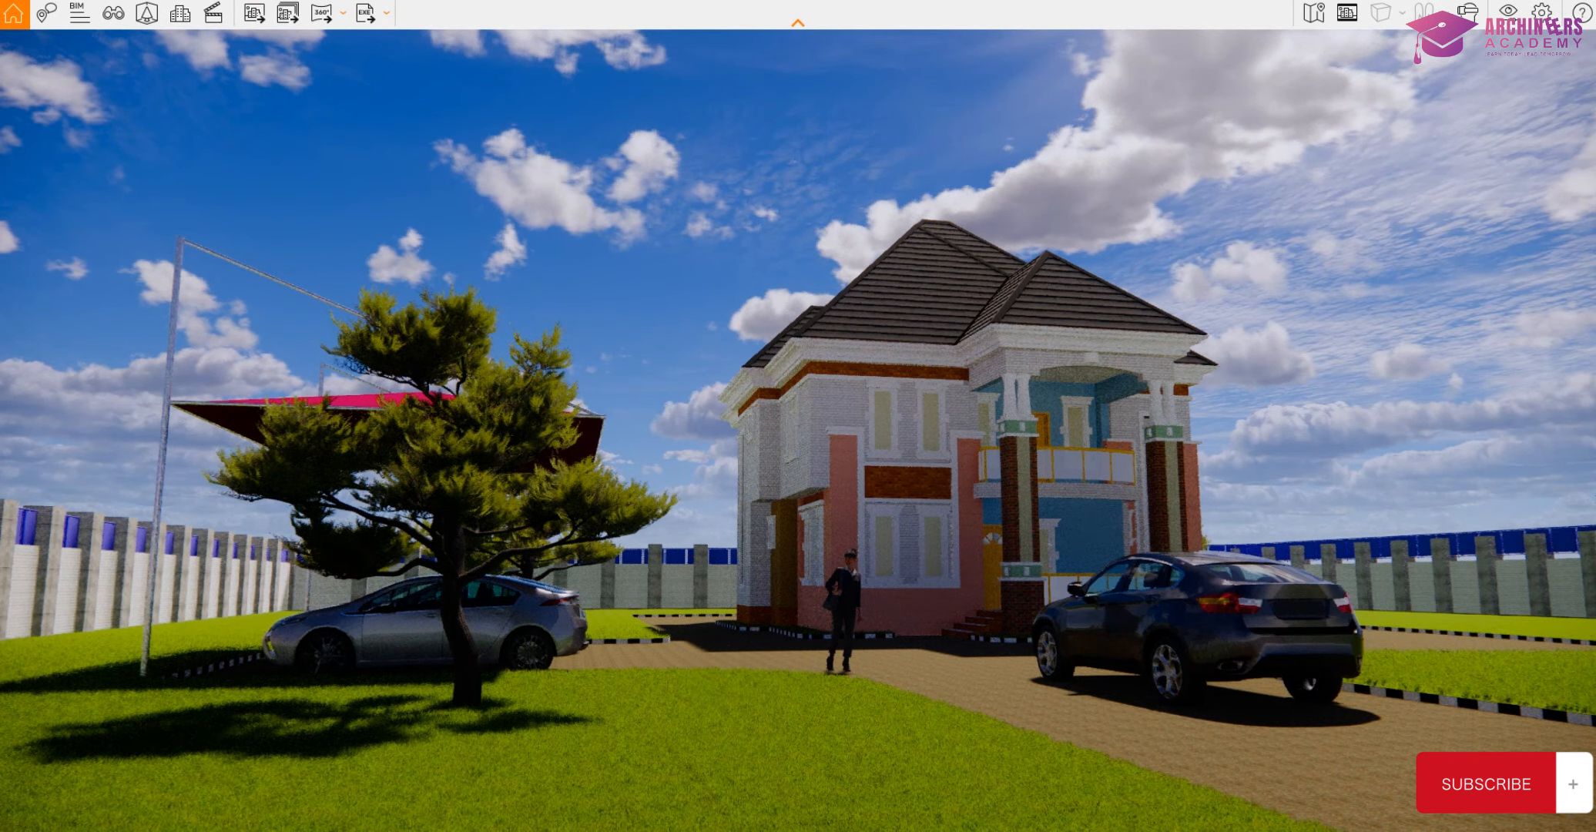
pyautogui.moveTo(690, 659); pyautogui.dragTo(699, 628, button='middle')
pyautogui.scroll(1, 685, 629)
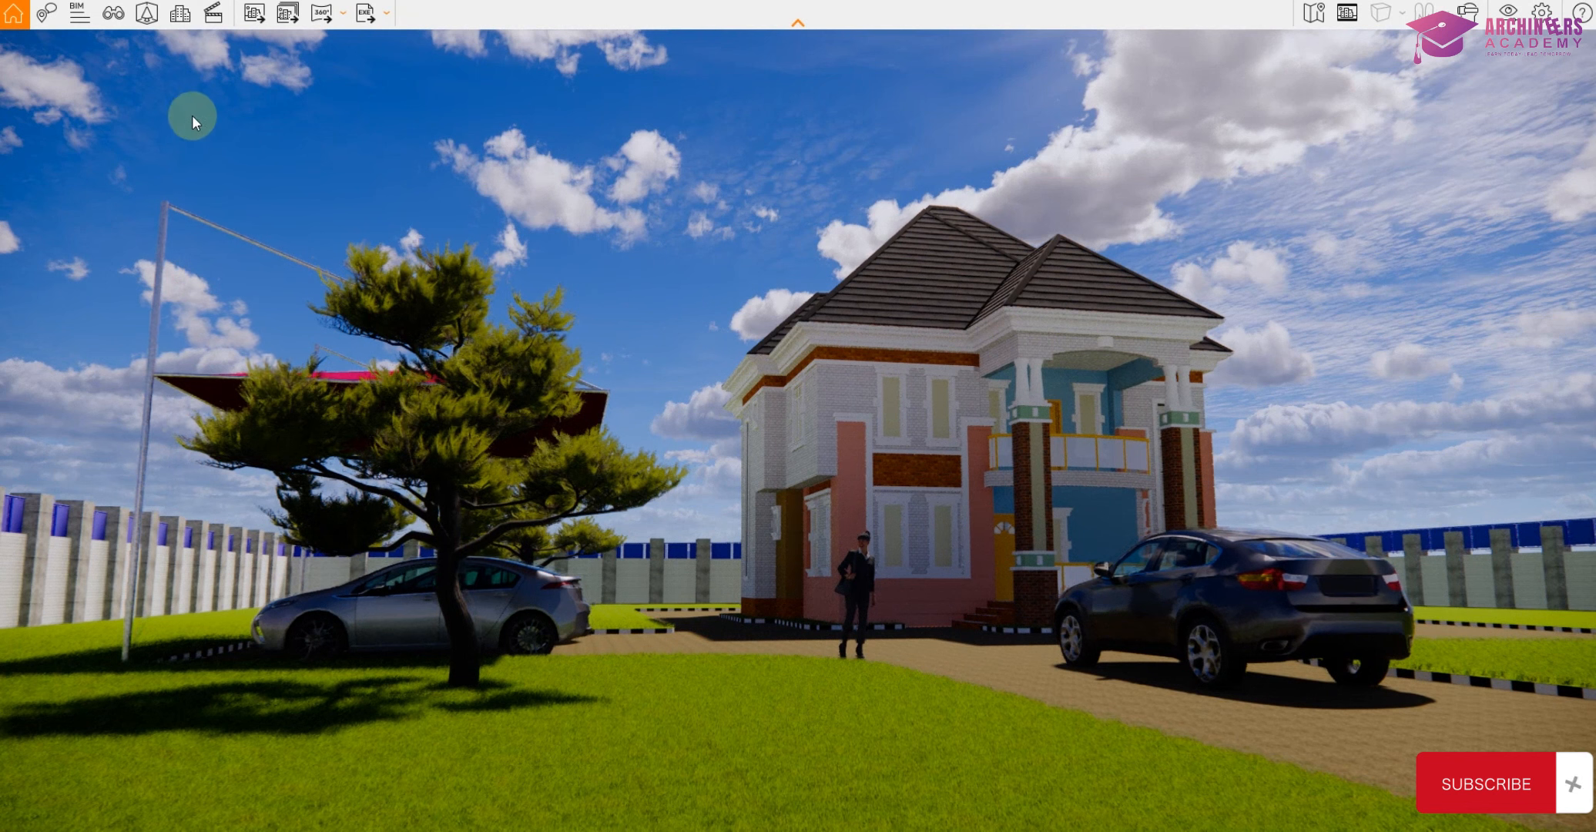
# Export the current view as a PNG screenshot named test 1 in the Pictures folder.
pyautogui.click(254, 27)
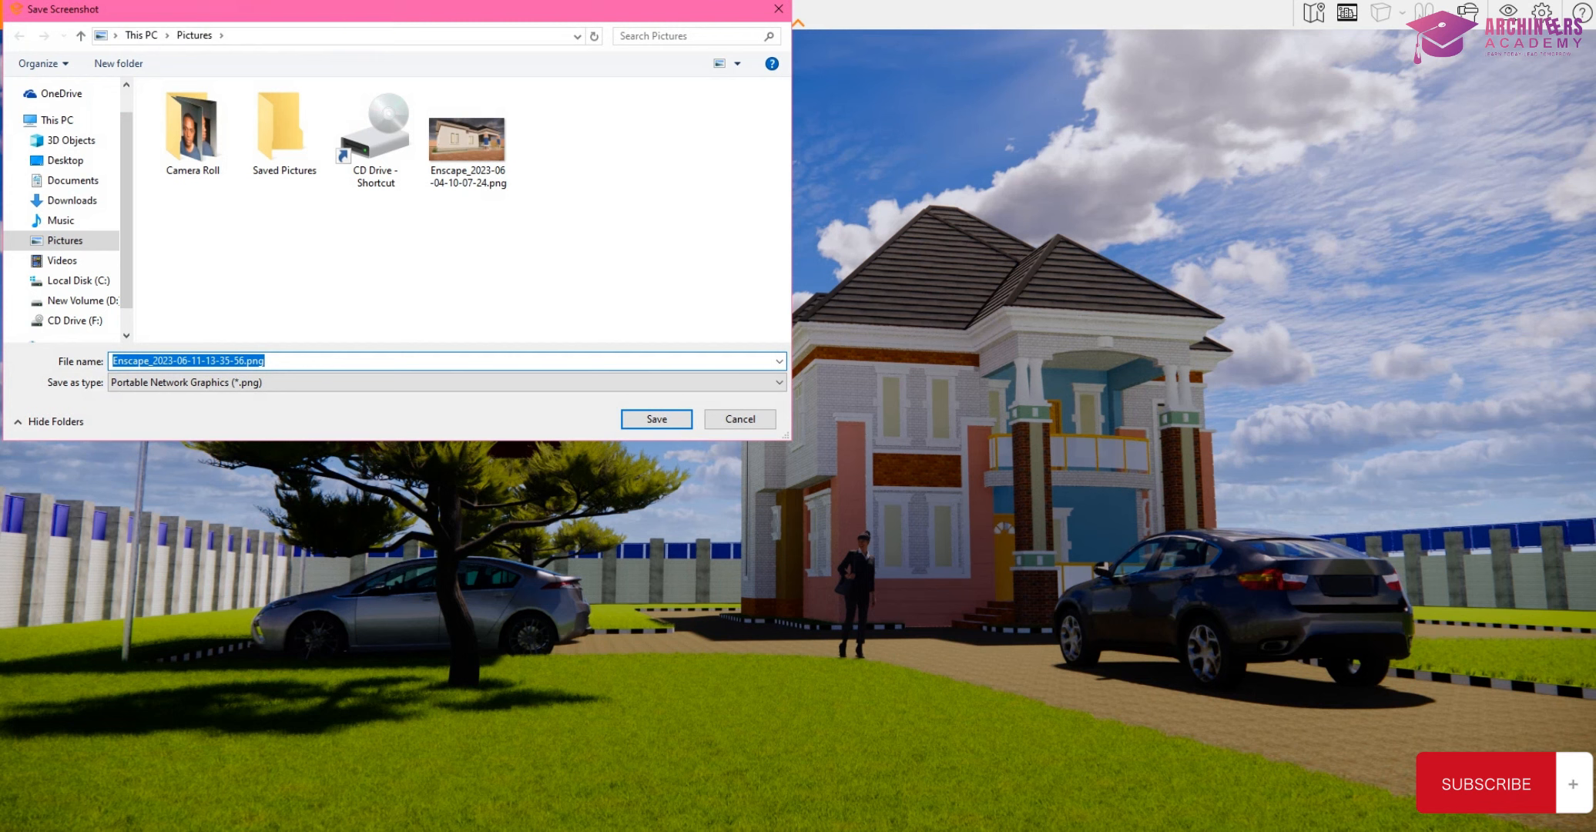
pyautogui.write('test 1')
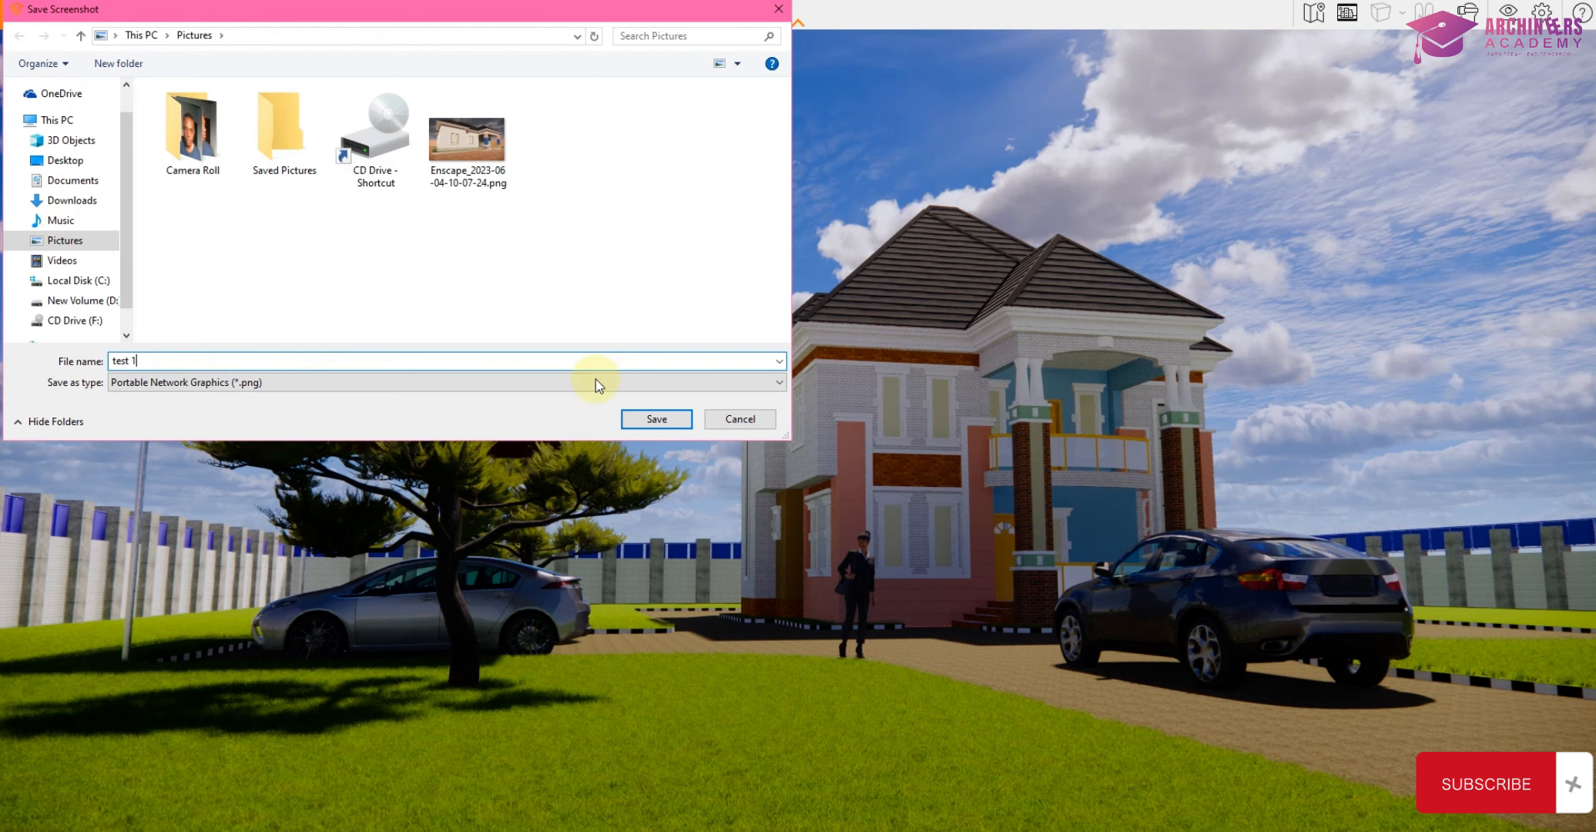
pyautogui.click(657, 419)
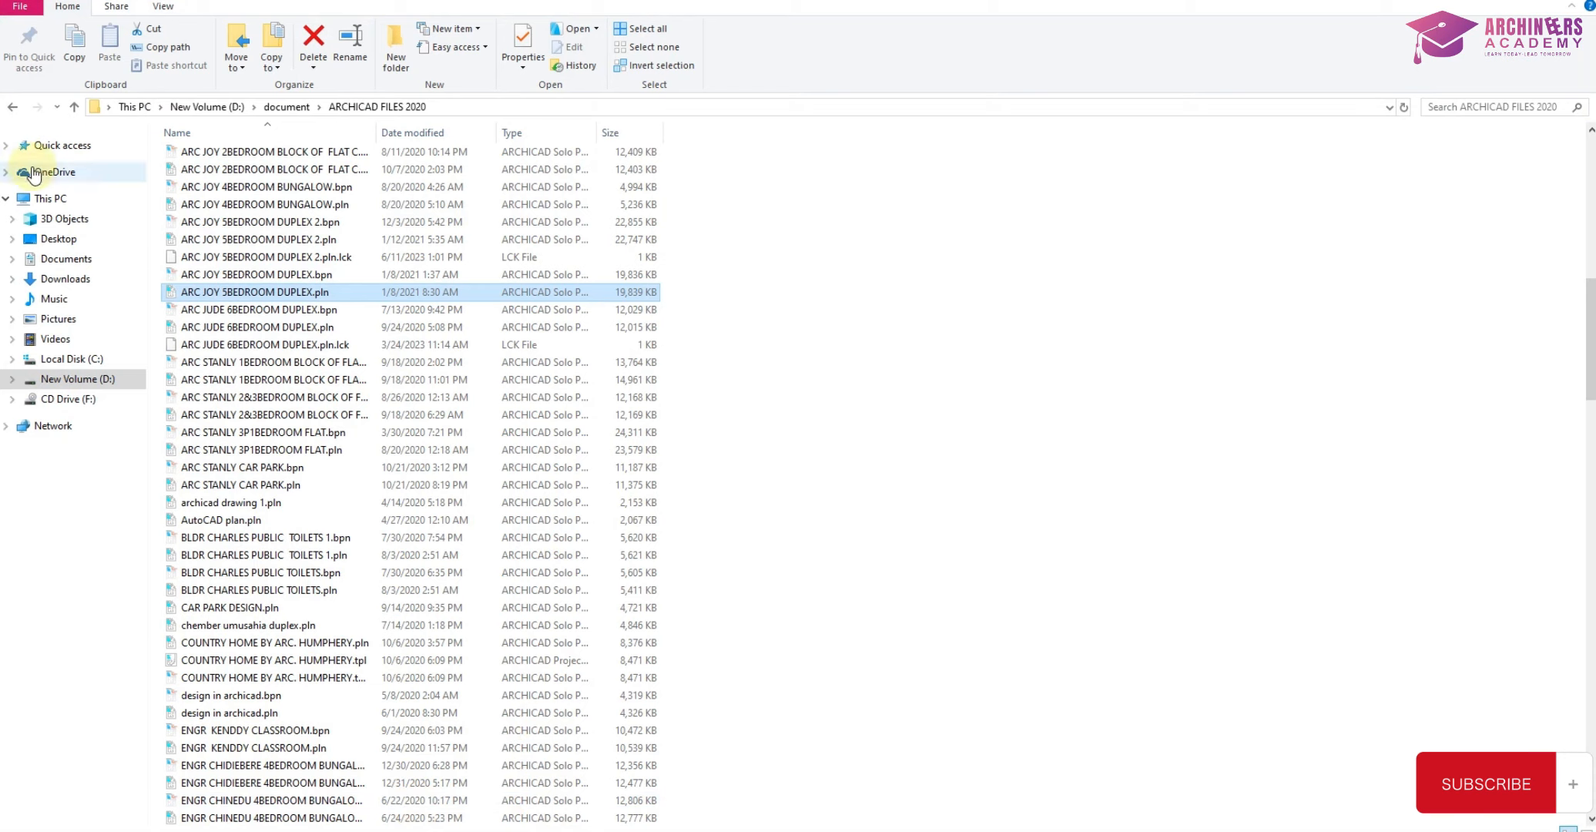
# Open test 1.png from the Pictures folder in File Explorer and examine the duplex facade, balcony and parked car up close.
pyautogui.click(53, 318)
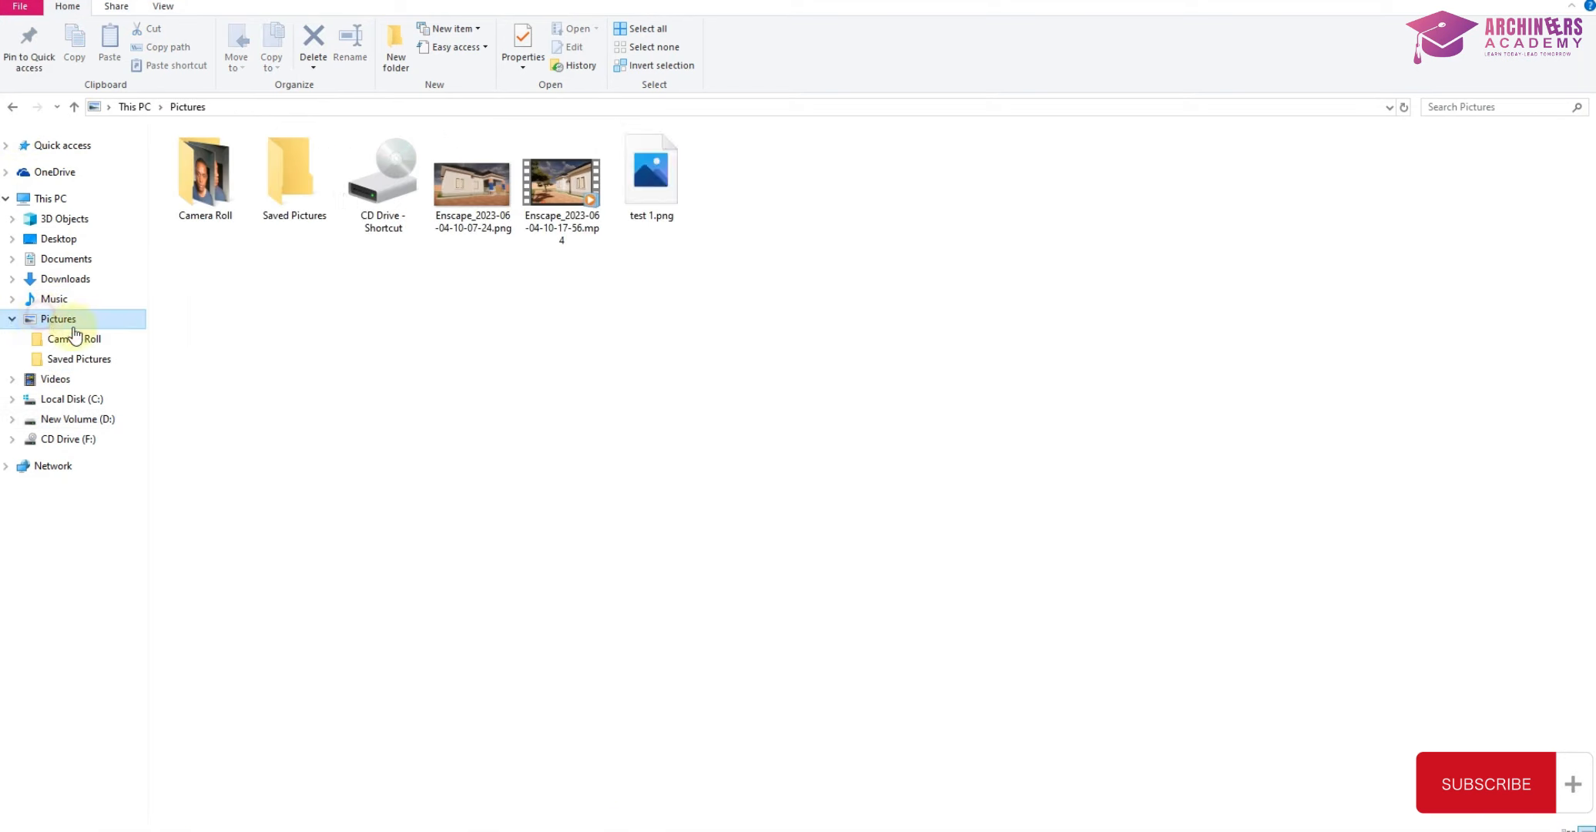
pyautogui.click(647, 192)
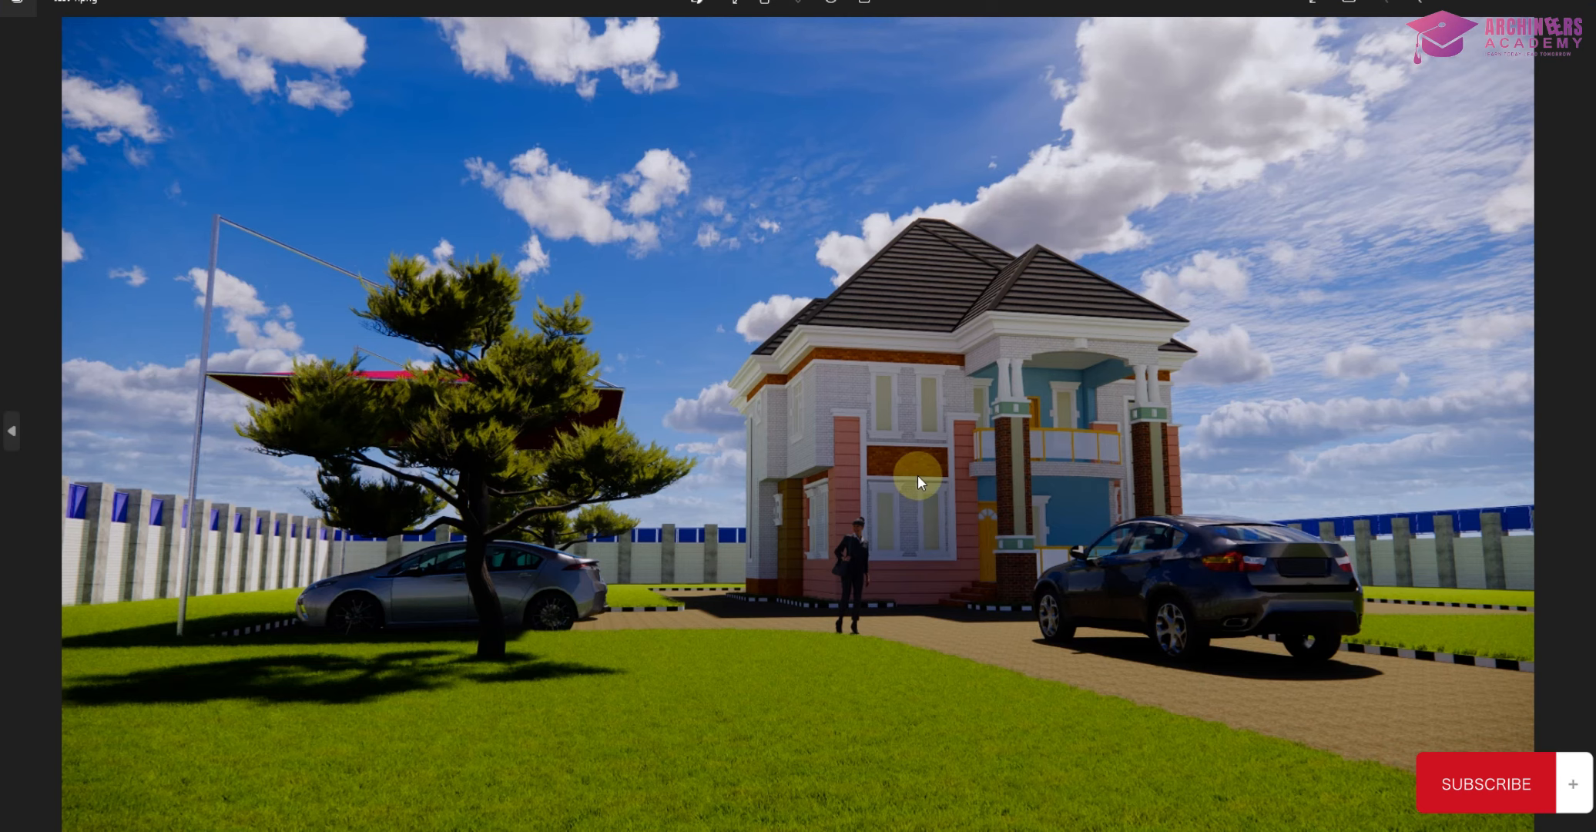
pyautogui.scroll(4, 427, 448)
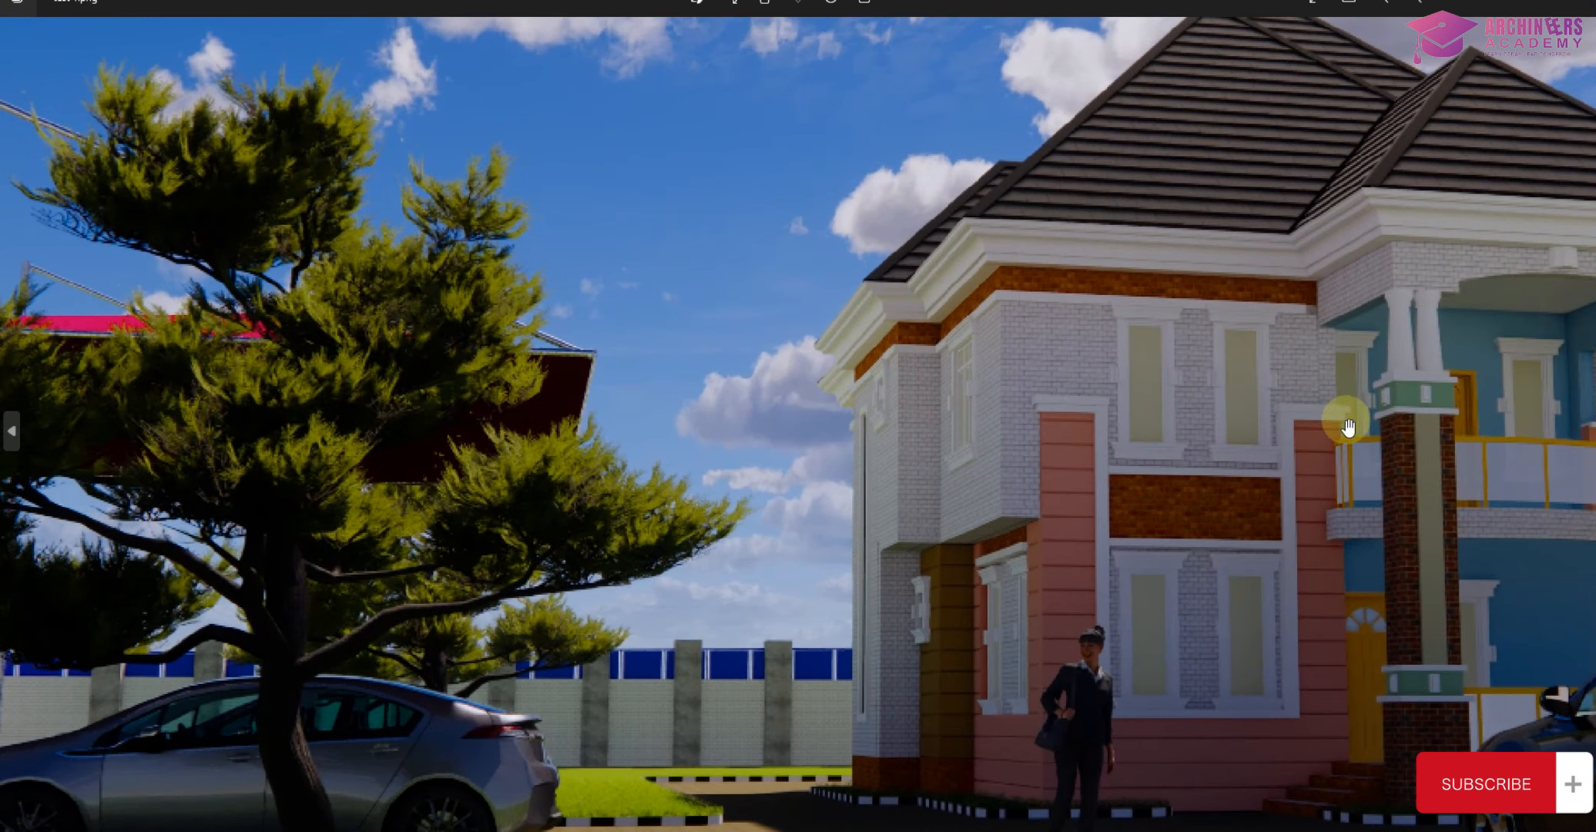
pyautogui.moveTo(1348, 424); pyautogui.dragTo(737, 347)
pyautogui.scroll(-1, 958, 366)
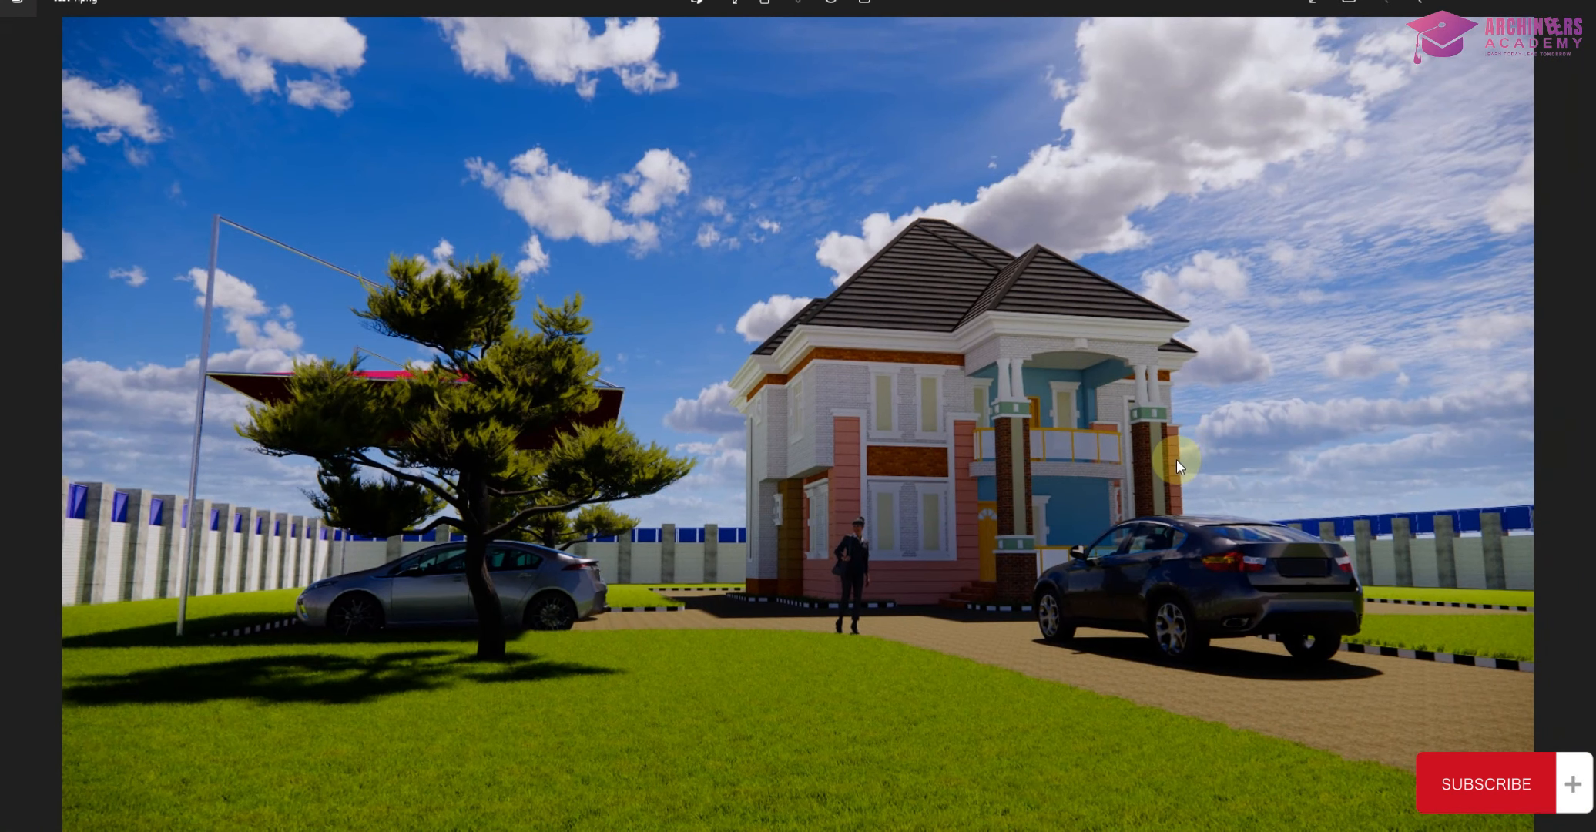
pyautogui.scroll(3, 1118, 332)
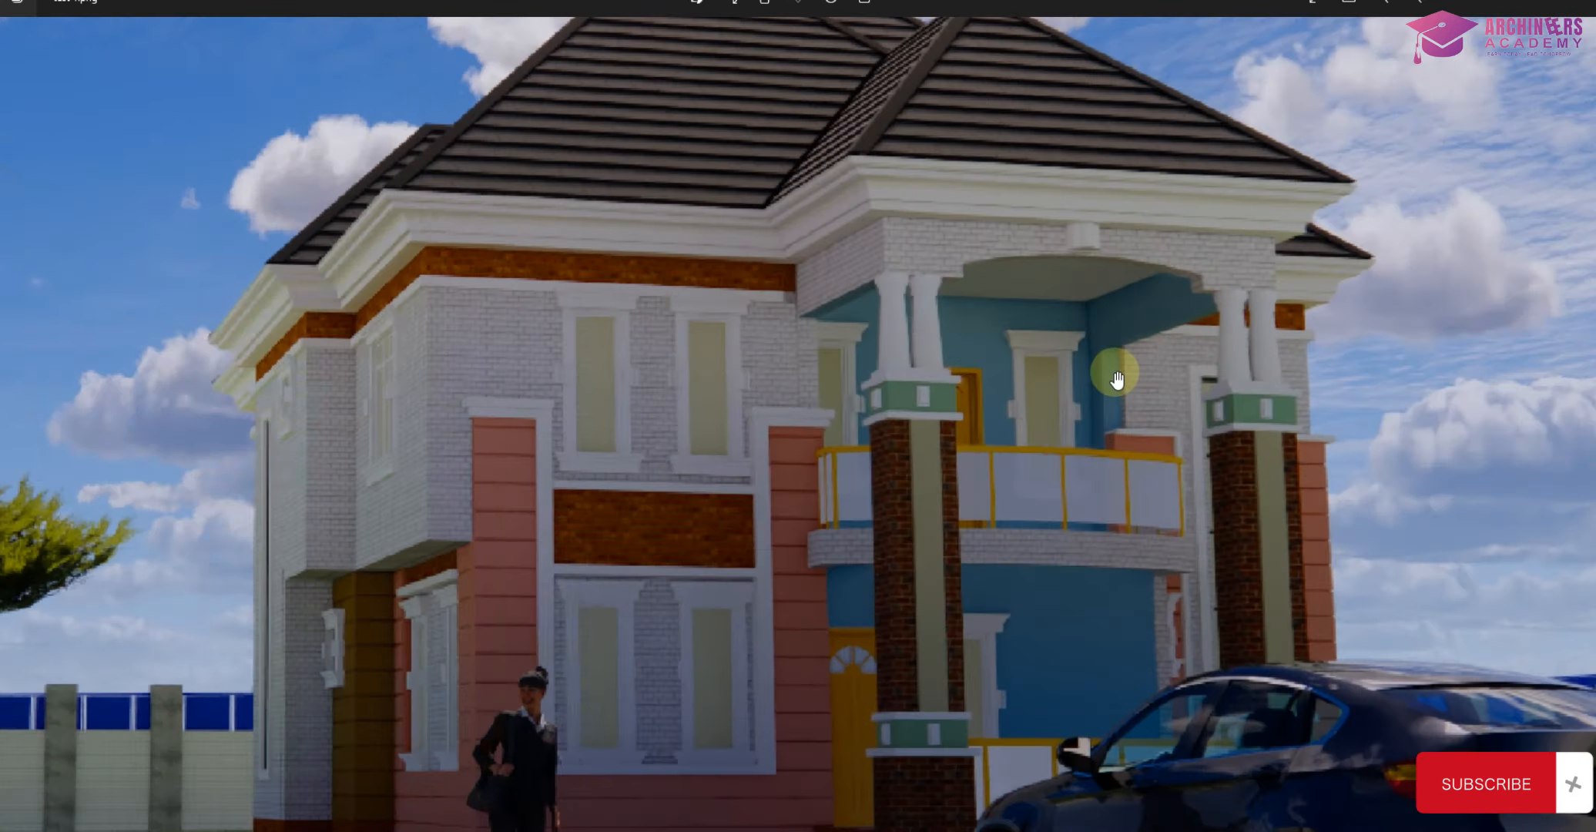
pyautogui.scroll(-3, 1101, 416)
pyautogui.scroll(-1, 1006, 395)
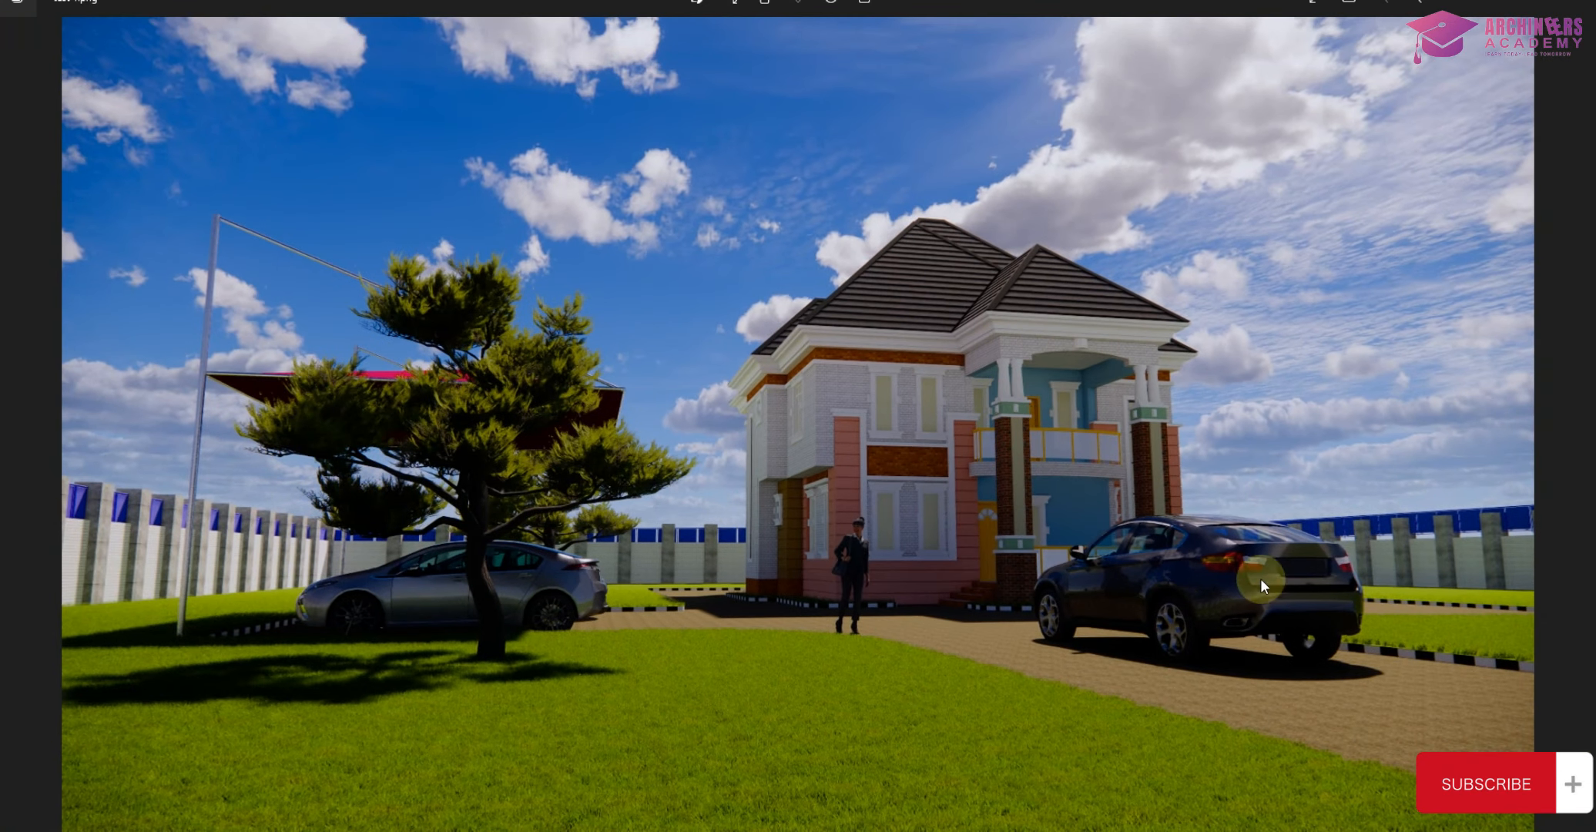
pyautogui.scroll(5, 1260, 577)
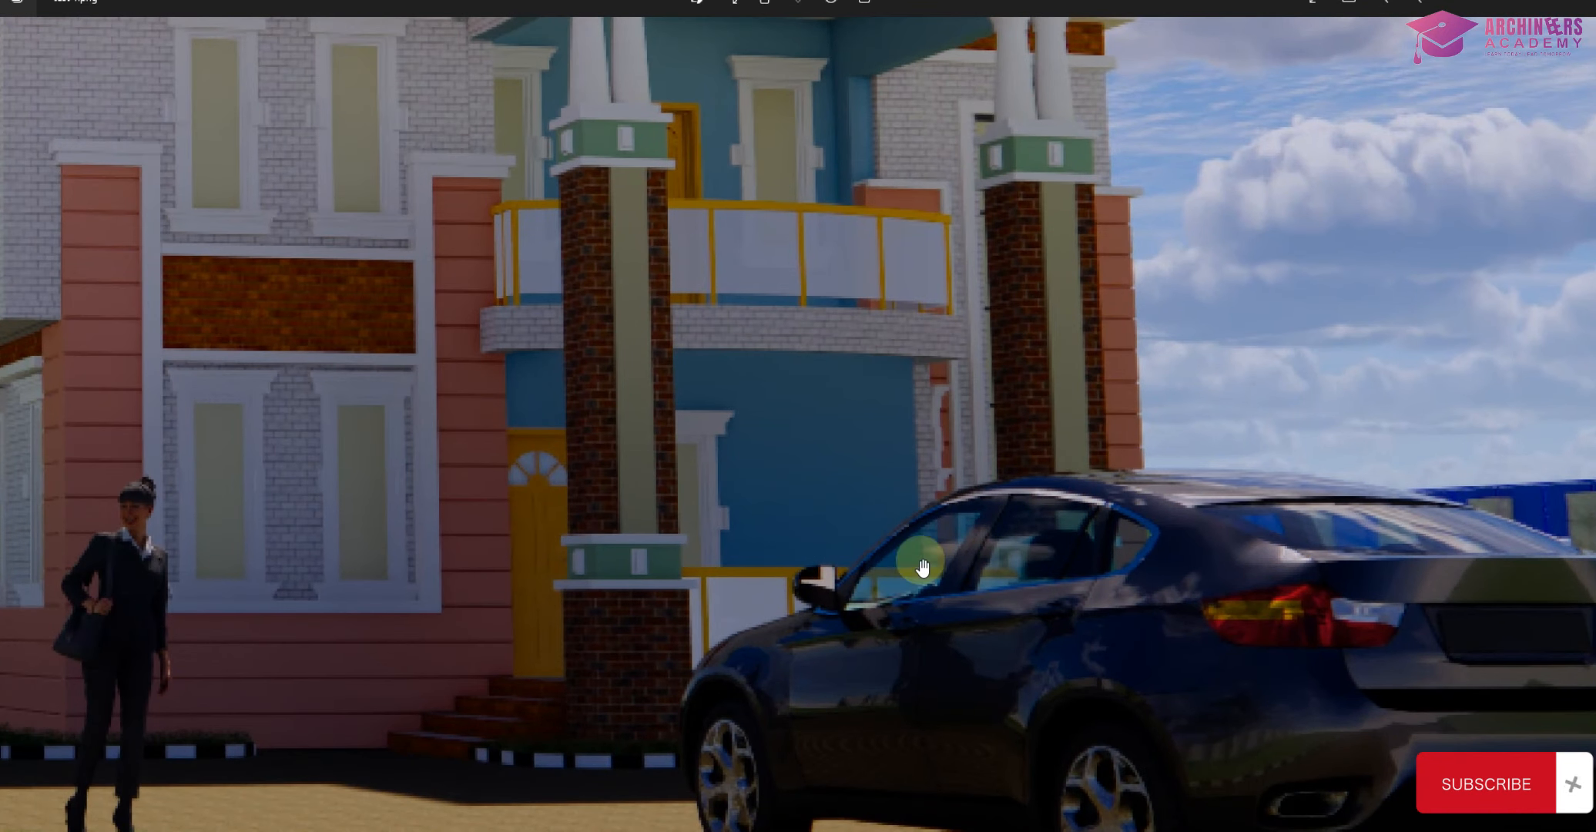
pyautogui.scroll(-5, 923, 568)
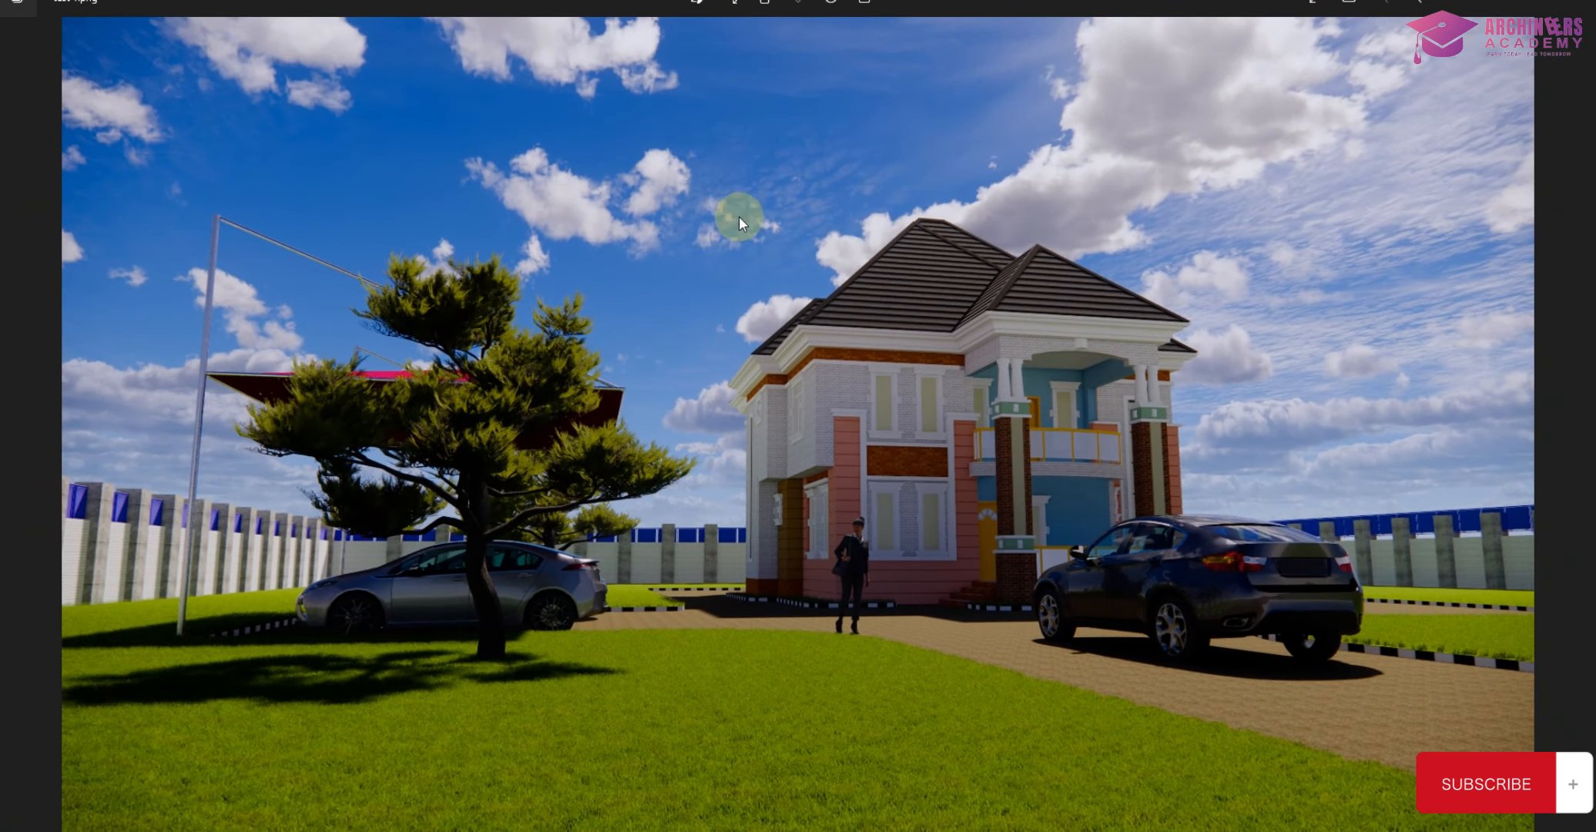